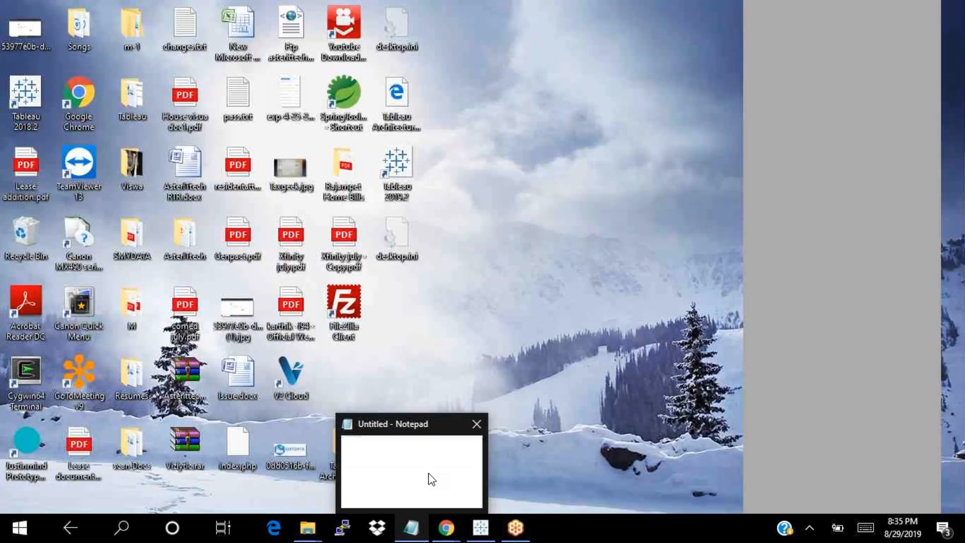
Step: Switch to the blank Notepad note and write the heading "Tableau desktop"
click(432, 479)
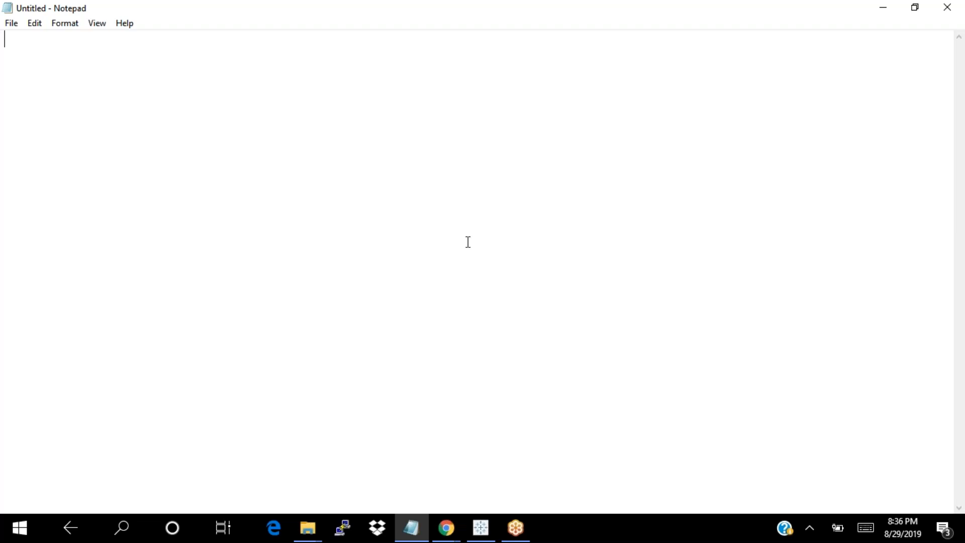
text(Tavleau)
key(BackSpace)
key(BackSpace)
key(BackSpace)
key(BackSpace)
key(BackSpace)
key(BackSpace)
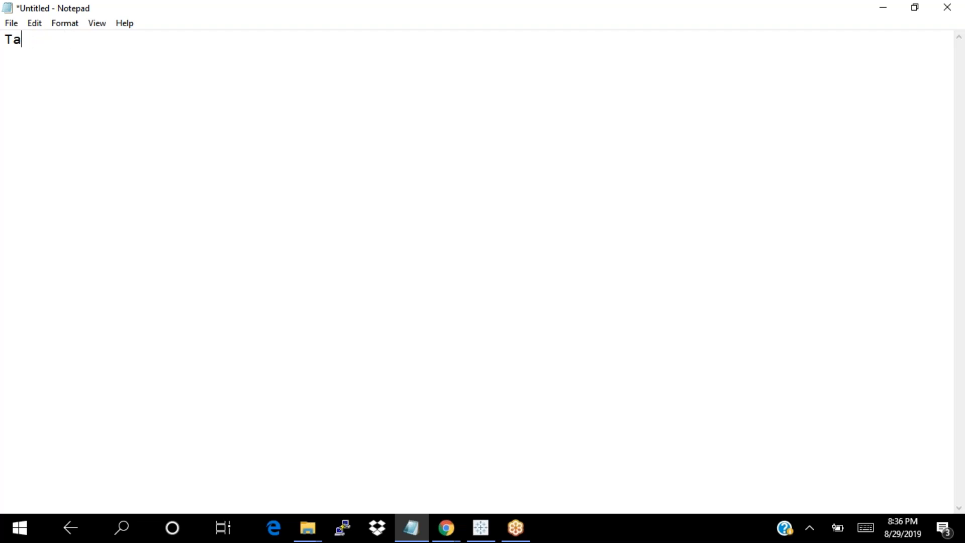
text(bleau desktop   )
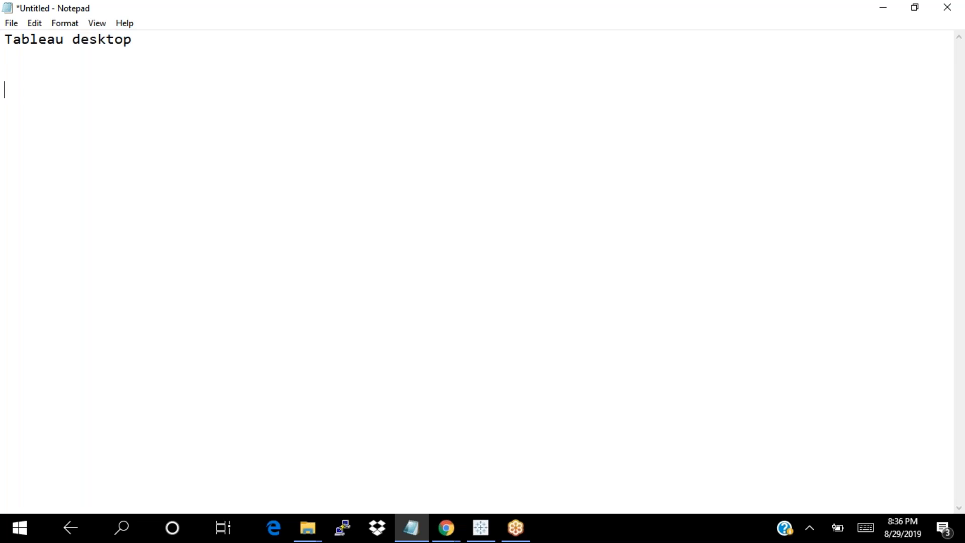
Step: Underline the "Tableau desktop" heading with a row of hyphens directly beneath it
text(ta)
key(BackSpace)
key(BackSpace)
key(BackSpace)
key(BackSpace)
key(Return)
text(----------------)
key(Return)
Step: Below the Tableau desktop heading, add the lines "window based tool" and "Modeling and reporting", separated by a blank line
text(windo)
key(BackSpace)
text(w based t)
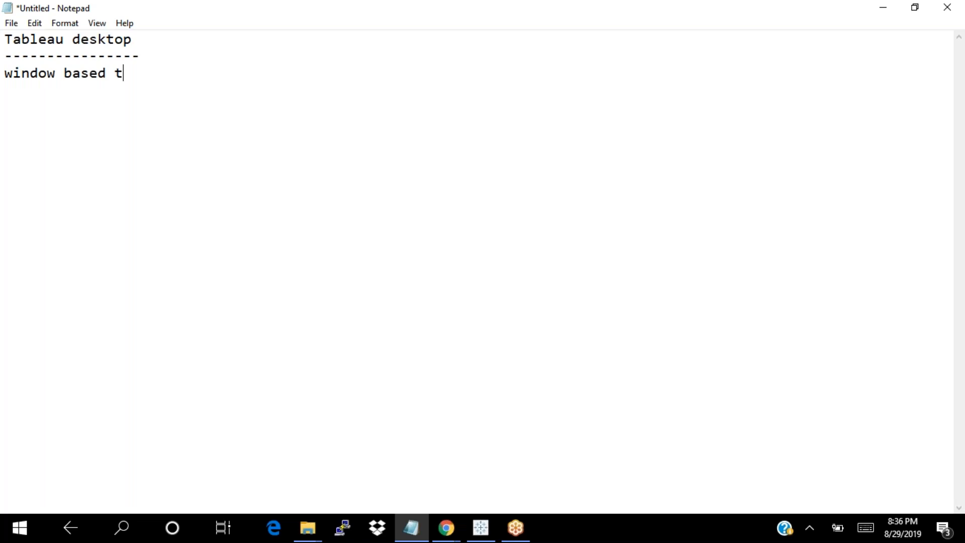
text(ool)
key(Return)
key(Return)
text(Modelin)
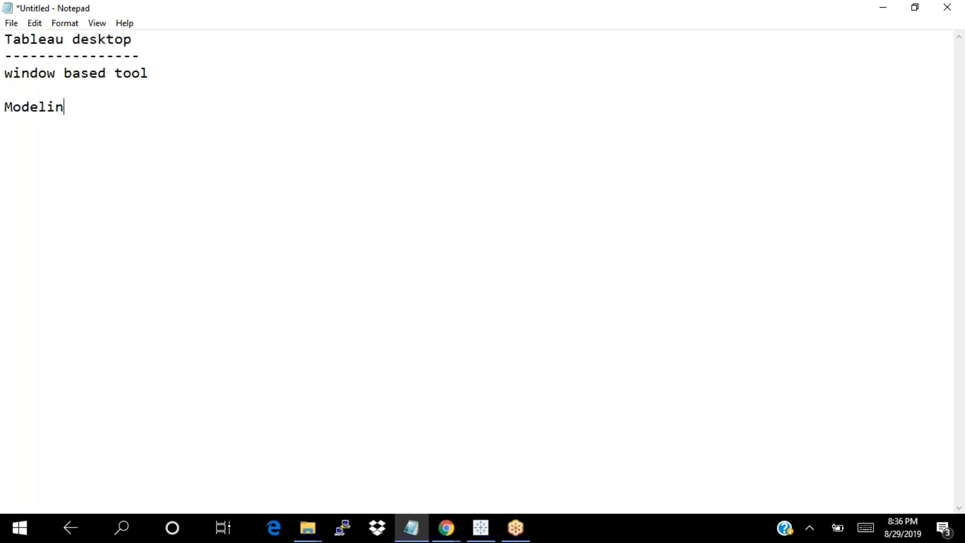
text(g and reporting)
key(Return)
key(Return)
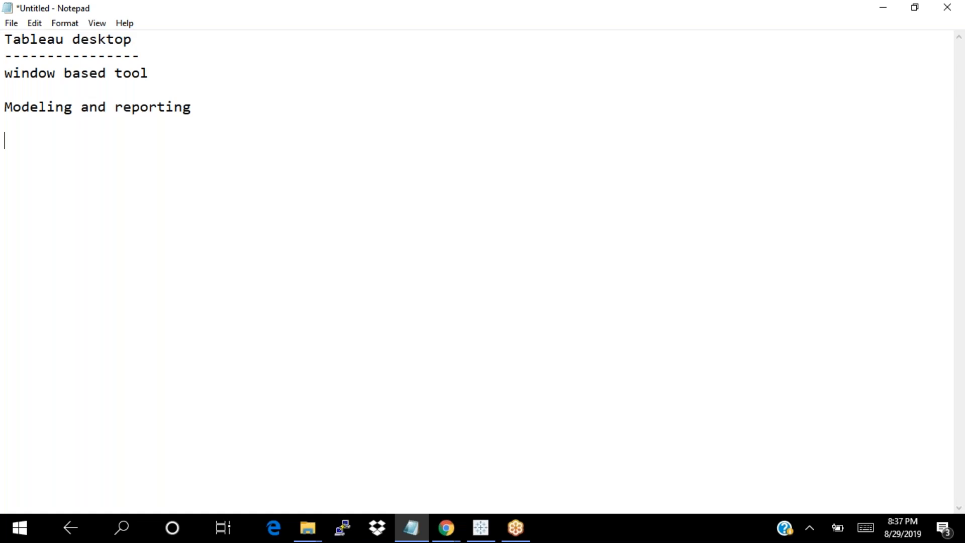
Step: Add a second heading "Tableau server" with a row of hyphens beneath it
text(Tableau server)
key(Return)
text(--------------)
key(Return)
Step: Under Tableau server, list "web based application", "share reports" and "adhoc reporting", separated by blank lines
text(web based application)
key(Return)
key(Return)
text(share )
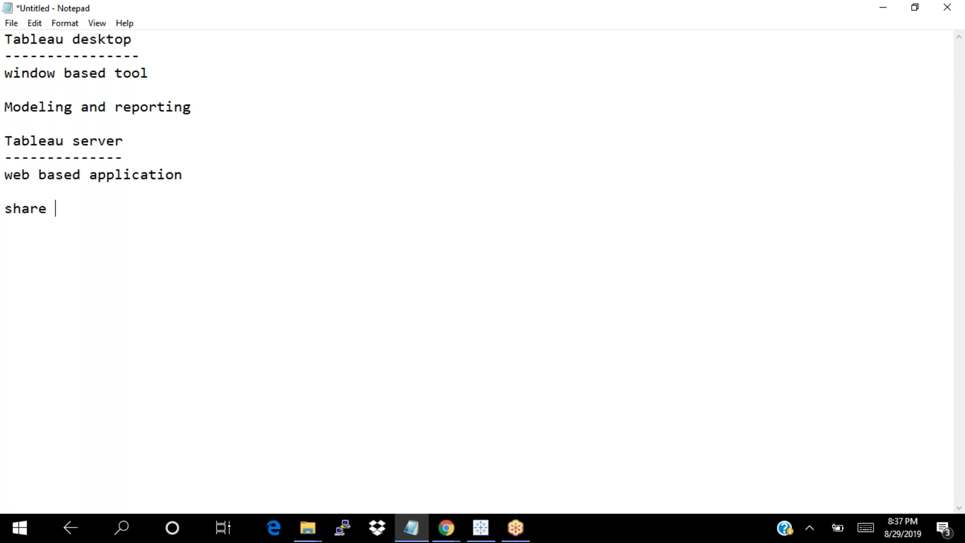
text(reports)
key(Return)
key(Return)
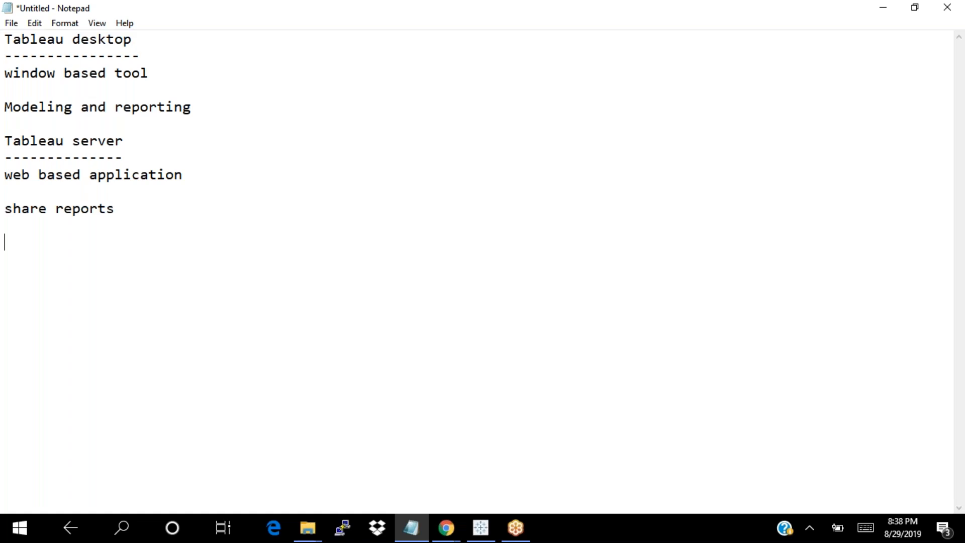
text(adhoc reporting)
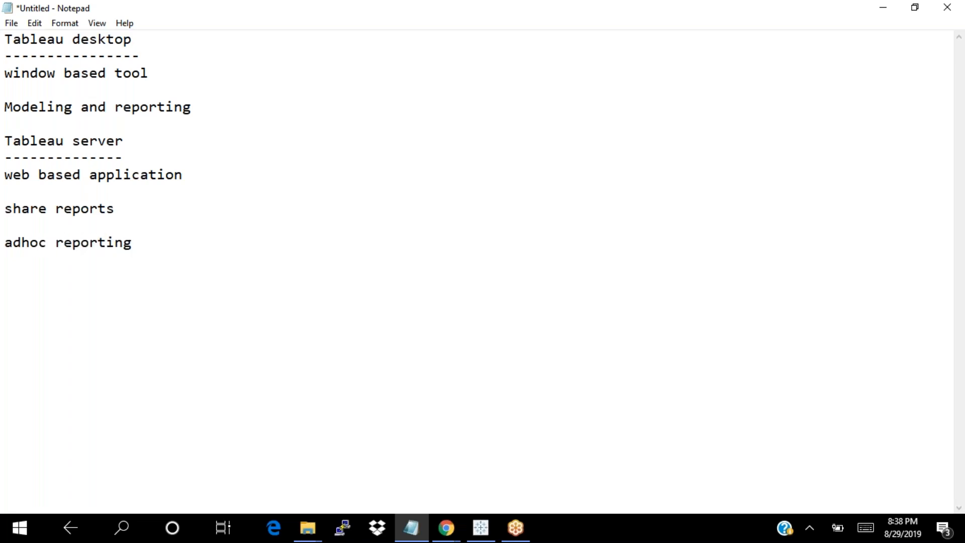
key(Return)
key(Return)
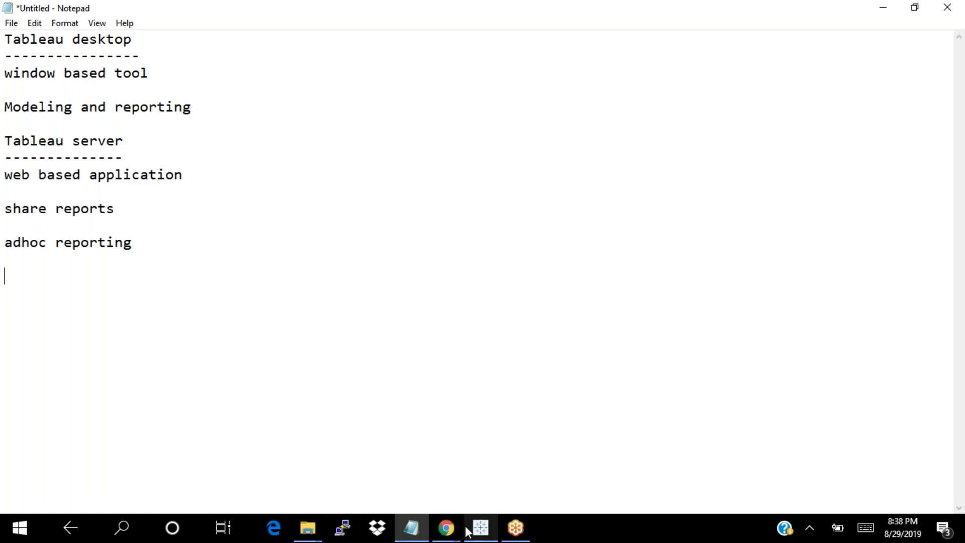
Step: Switch to the Tableau workbook Book1 to show the empty Sheet 1
mouse_move(481, 530)
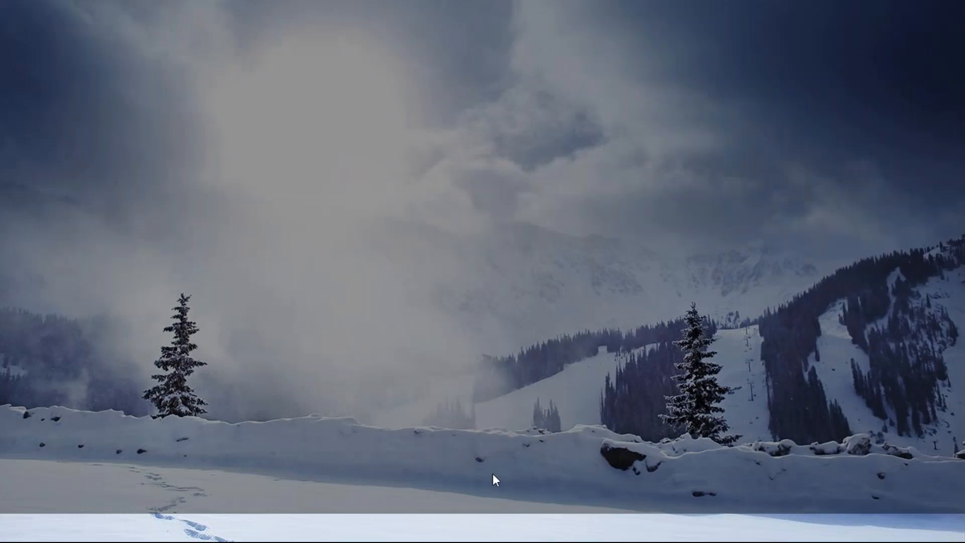
click(493, 473)
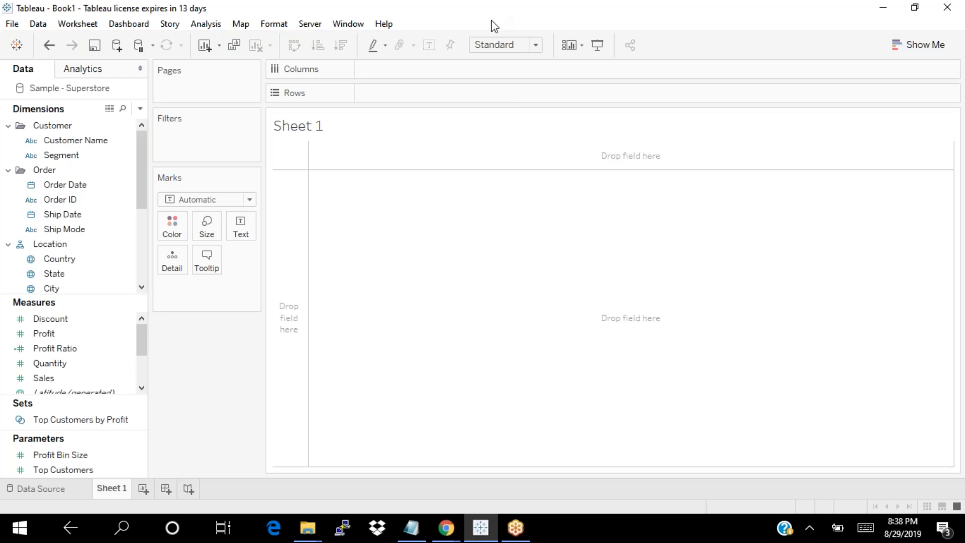
click(919, 10)
Step: Search Windows for "paint" and launch the Paint app
click(121, 526)
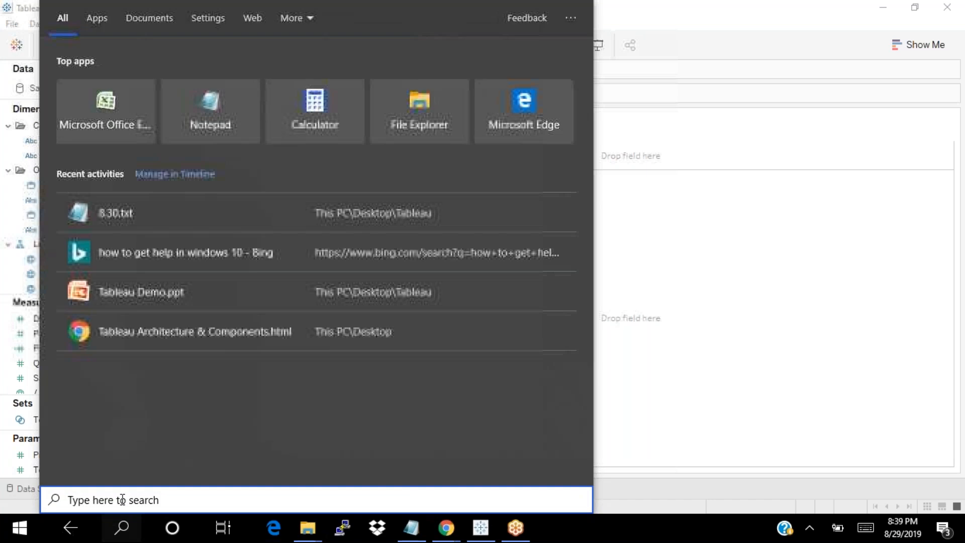
text(paint)
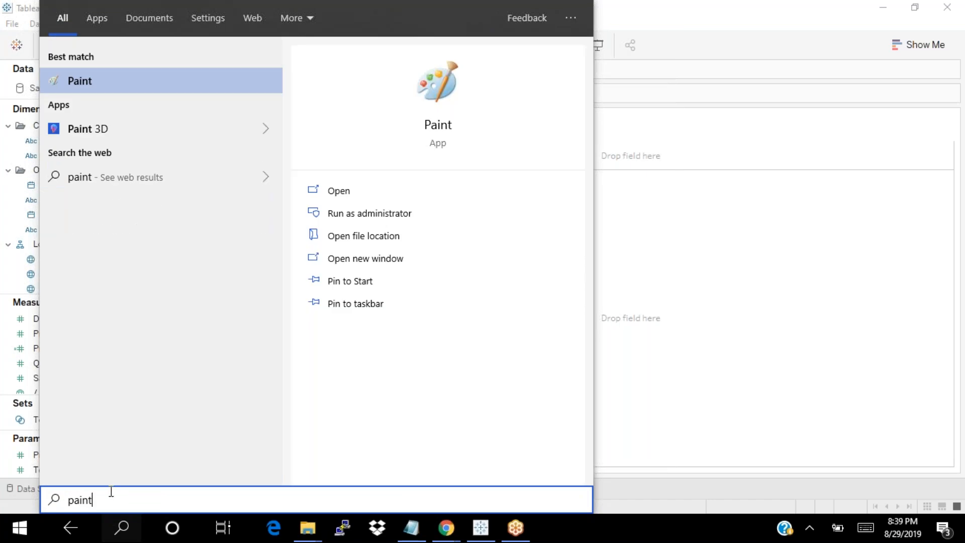
click(135, 87)
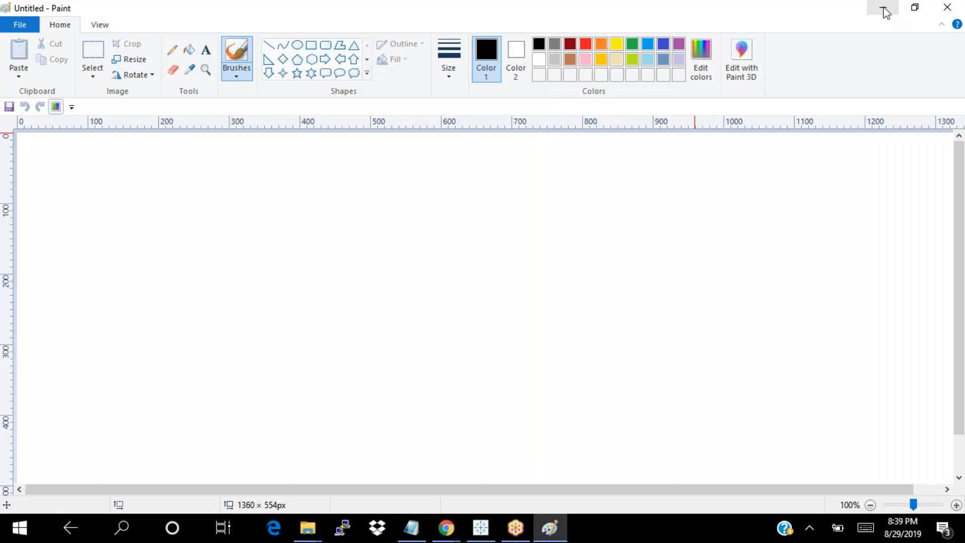
Step: Leave Paint and return to the Tableau workbook
key(super)
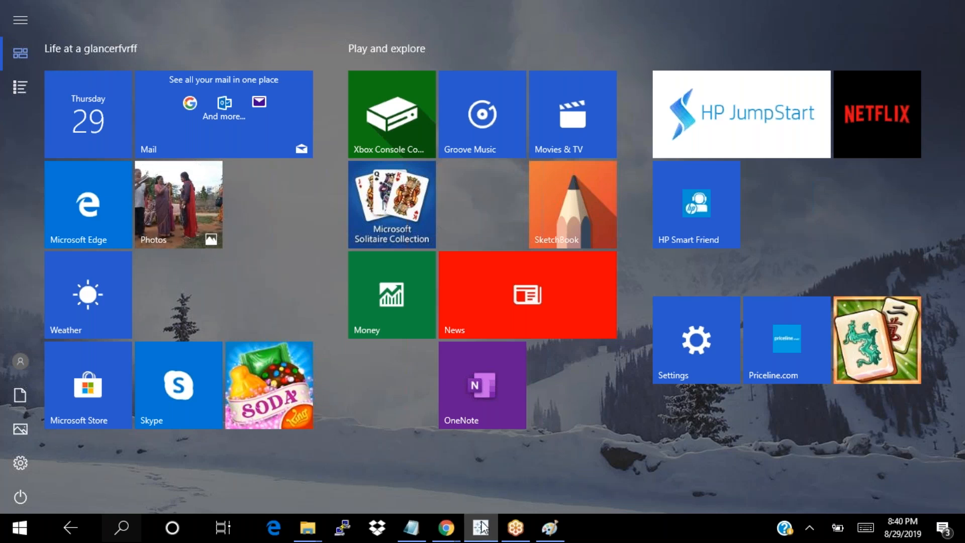
mouse_move(478, 528)
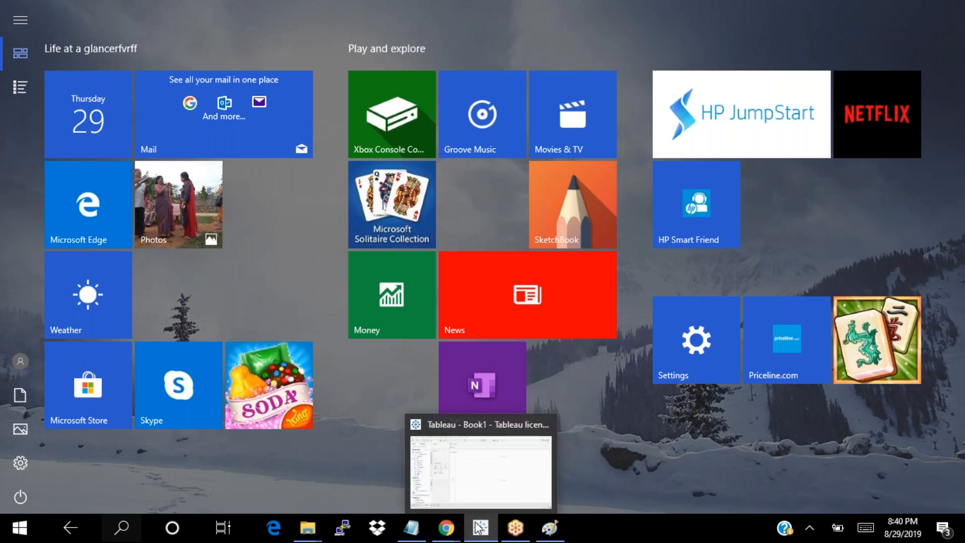
click(485, 526)
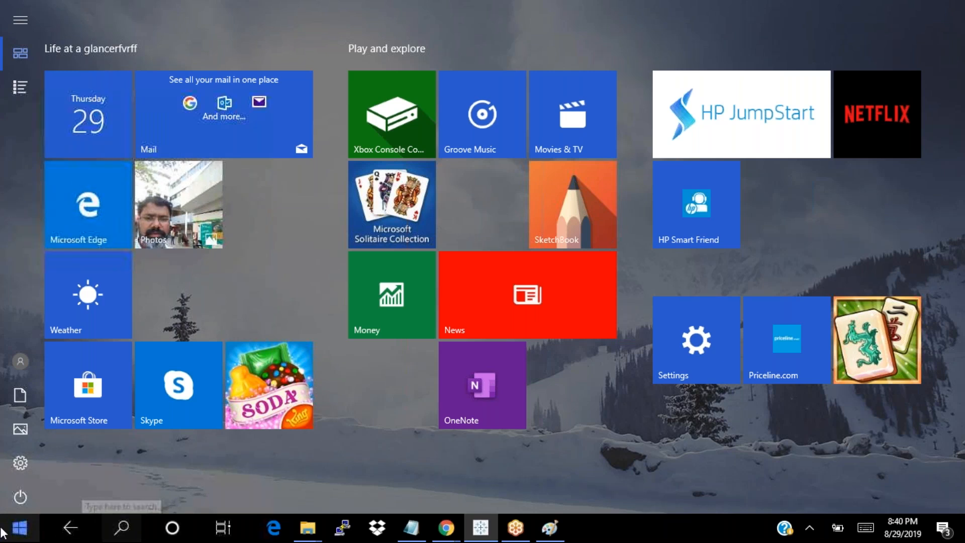
click(19, 529)
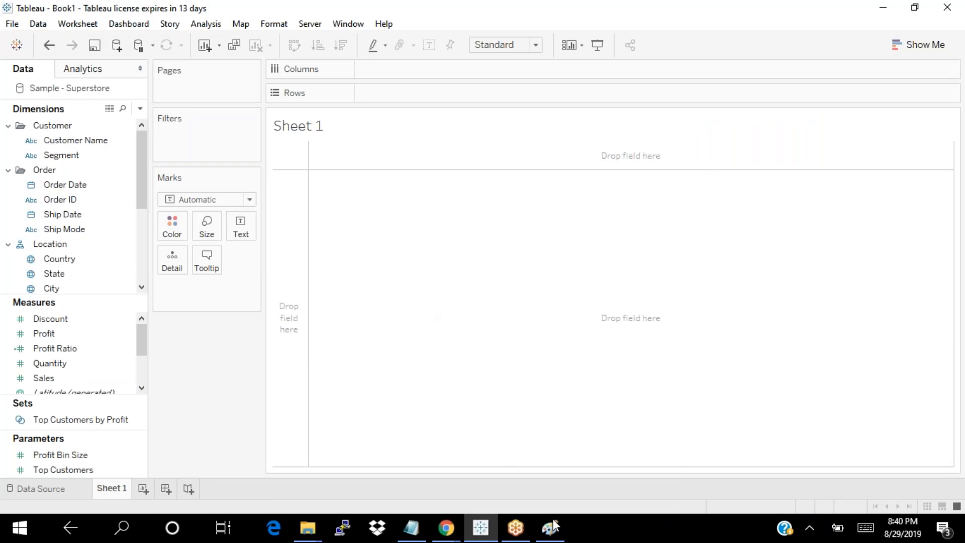
mouse_move(559, 534)
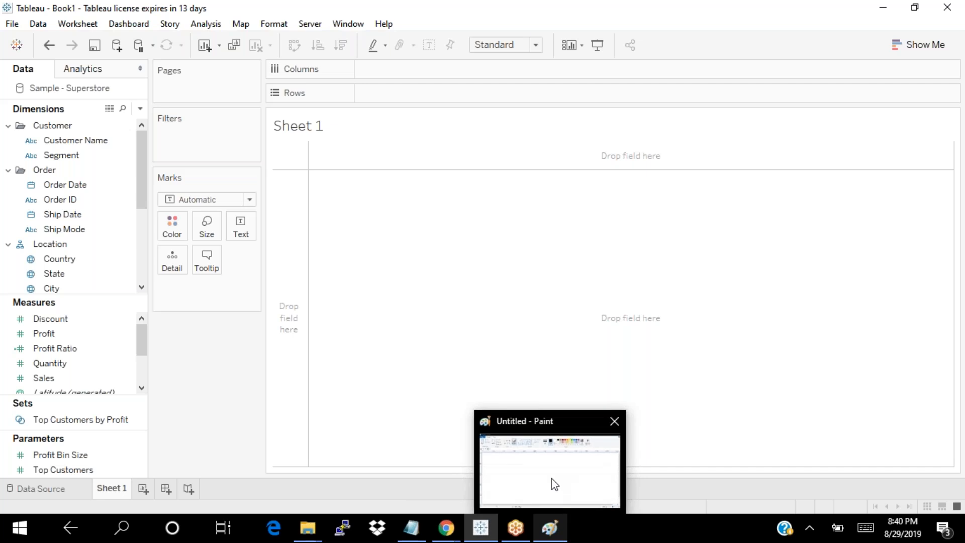
click(538, 445)
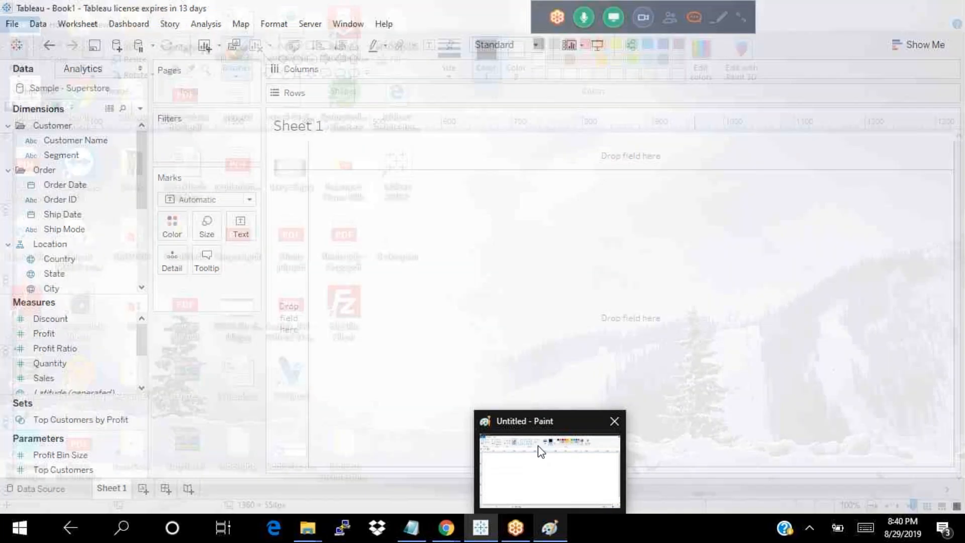
click(883, 7)
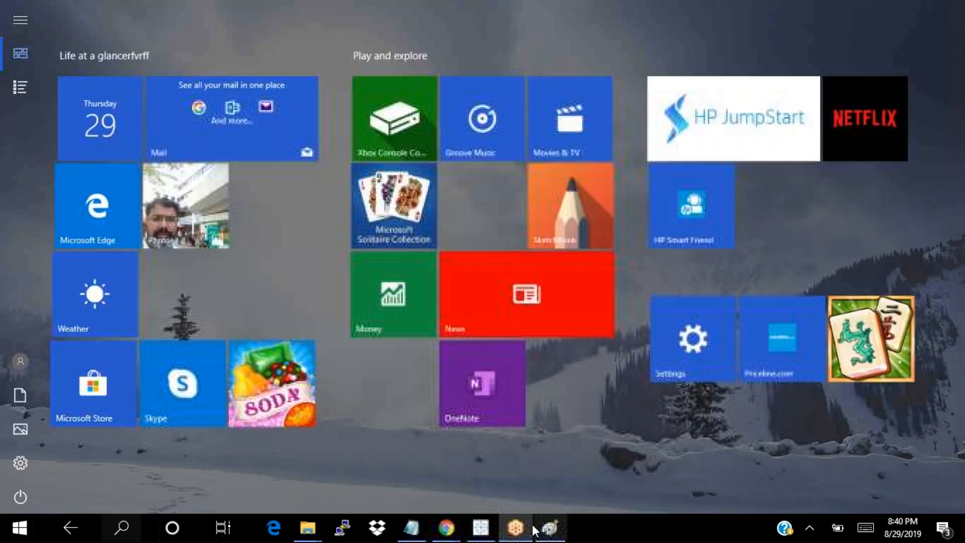
click(480, 526)
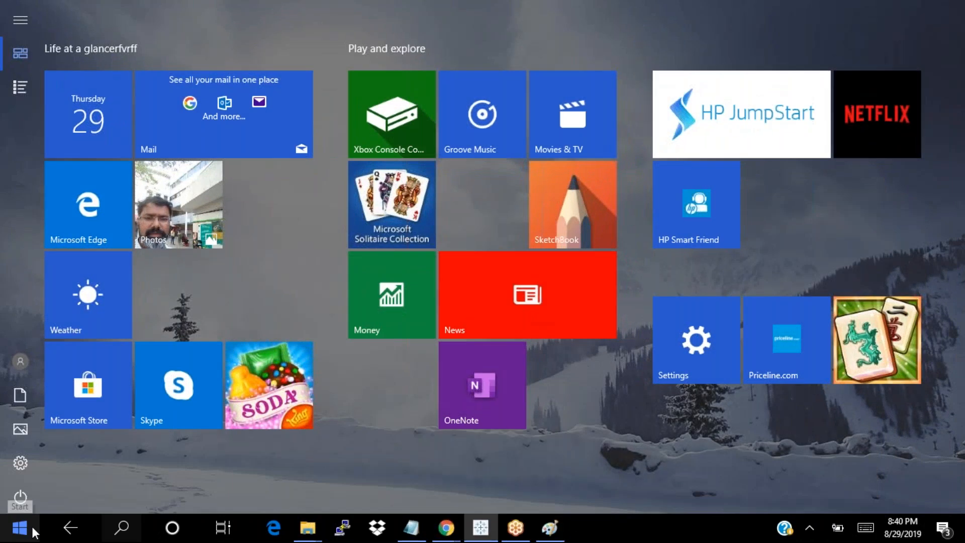
Step: Launch Snipping Tool through a Windows search for "snip" and capture the Tableau workspace from the Data pane across the empty sheet
click(125, 526)
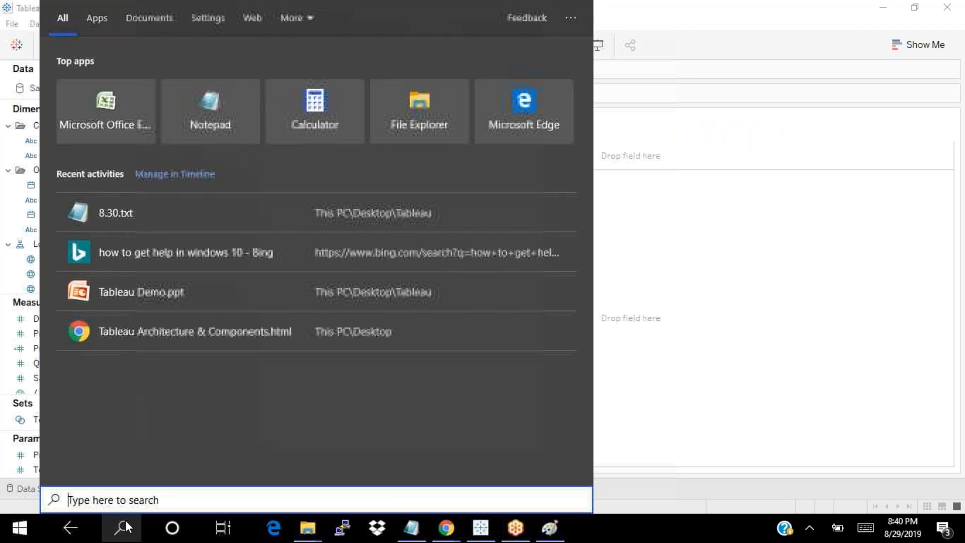
text(s)
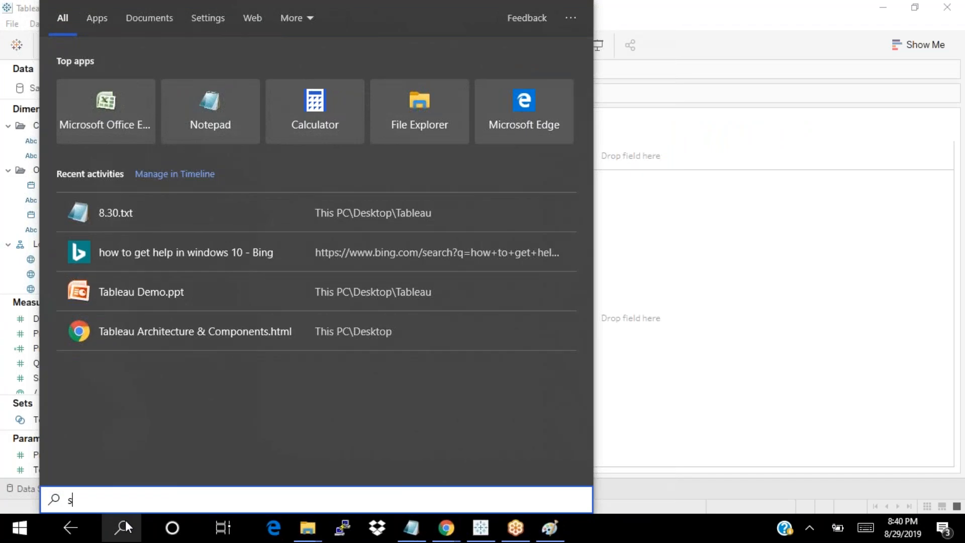
text(nip)
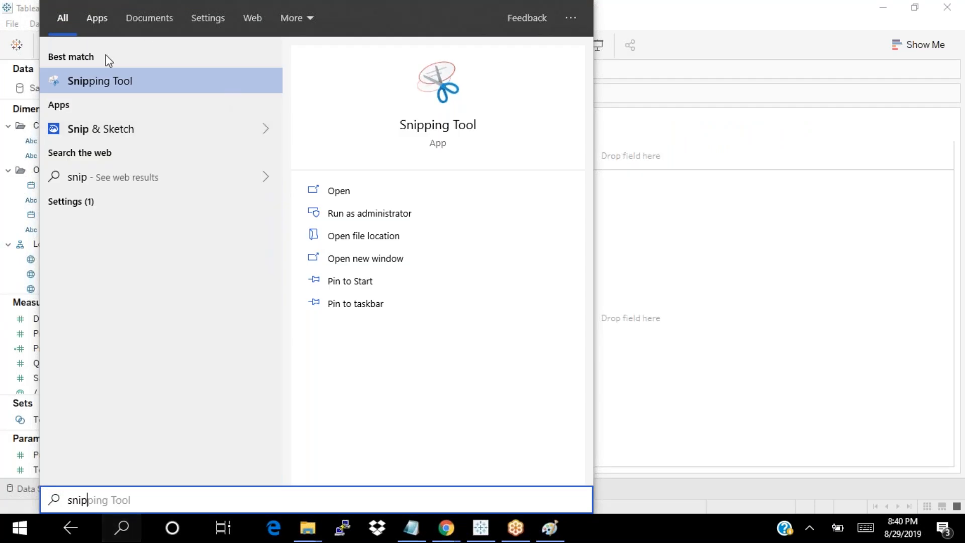
click(106, 83)
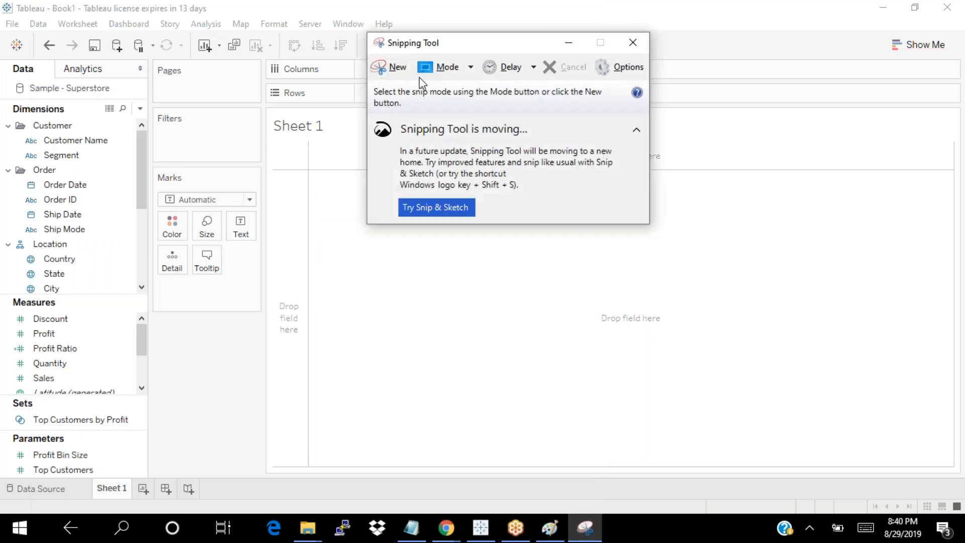
click(397, 71)
drag(5, 55, 940, 461)
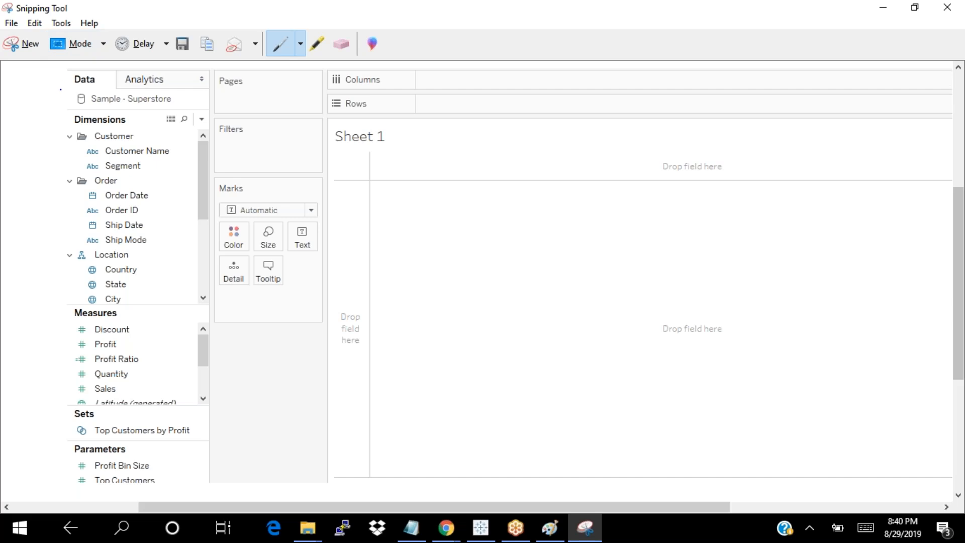
Step: With the blue pen, outline the Data pane on the snip and mark the edge of the sheet's view area
mouse_move(47, 75)
mouse_down()
mouse_move(191, 78)
mouse_move(209, 399)
mouse_move(201, 468)
mouse_up()
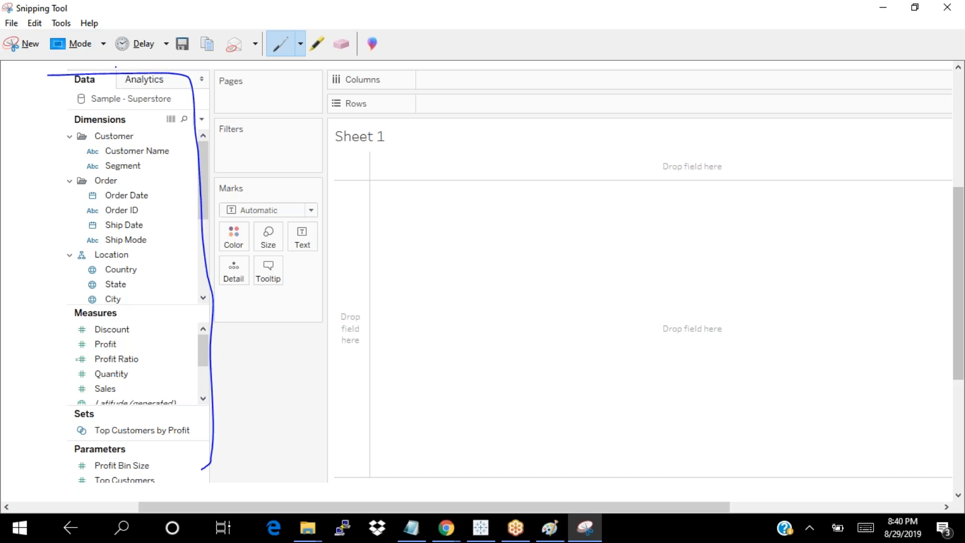
mouse_move(49, 75)
mouse_down()
mouse_move(43, 452)
mouse_move(82, 491)
mouse_move(162, 493)
mouse_move(193, 466)
mouse_up()
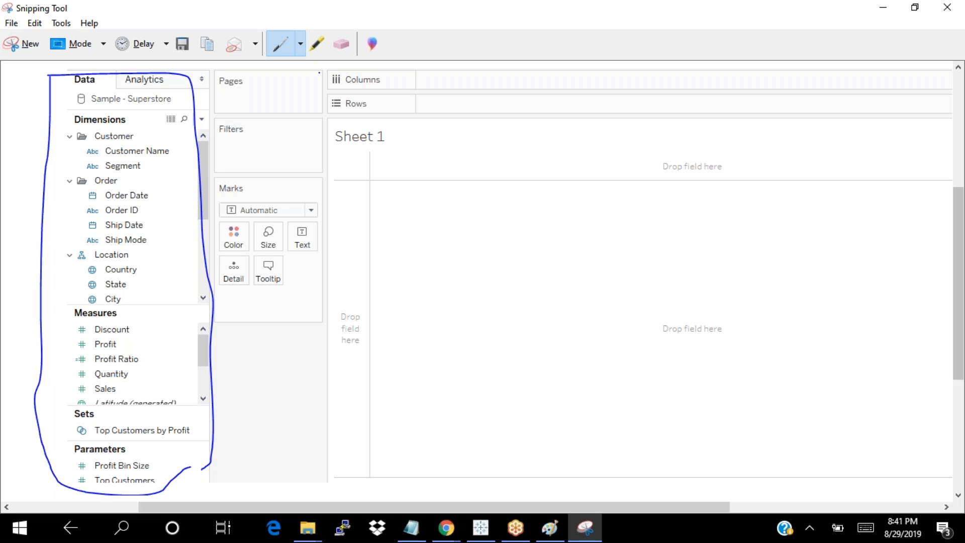
mouse_move(322, 72)
mouse_down()
mouse_move(374, 378)
mouse_move(367, 480)
mouse_move(431, 473)
mouse_up()
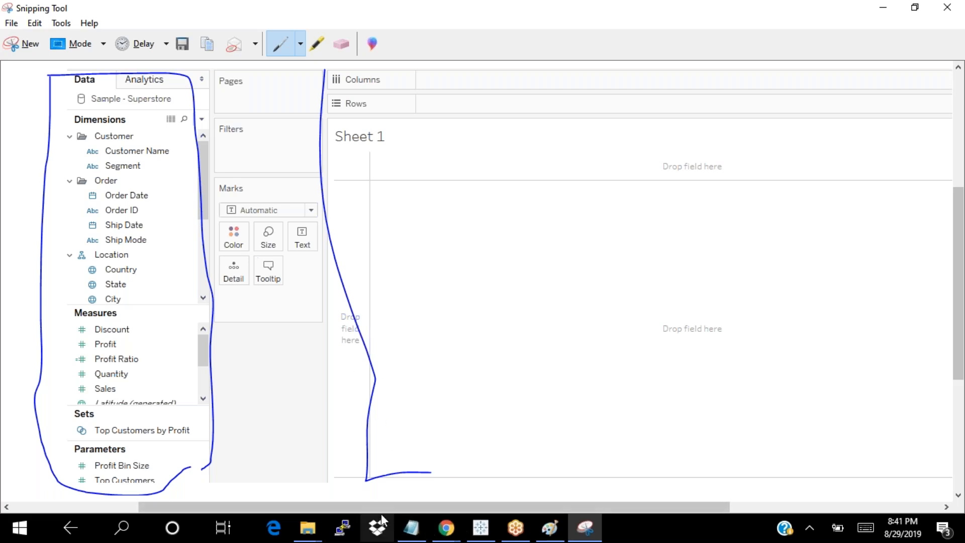
Step: Switch back to the Notepad notes and add the heading "Naming conventions" below them, underlined with hyphens
mouse_move(412, 528)
click(427, 489)
key(Return)
key(Return)
text(n)
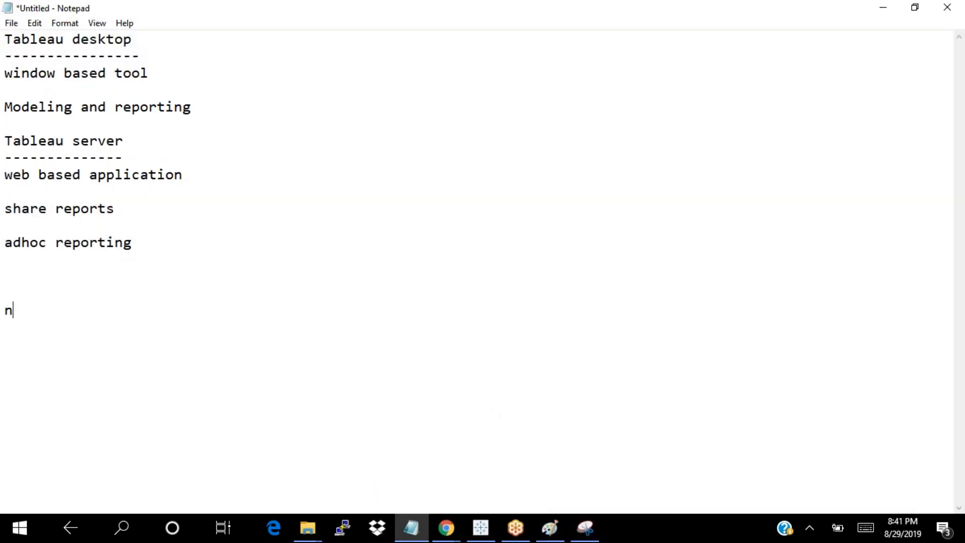
key(BackSpace)
text(Naming co)
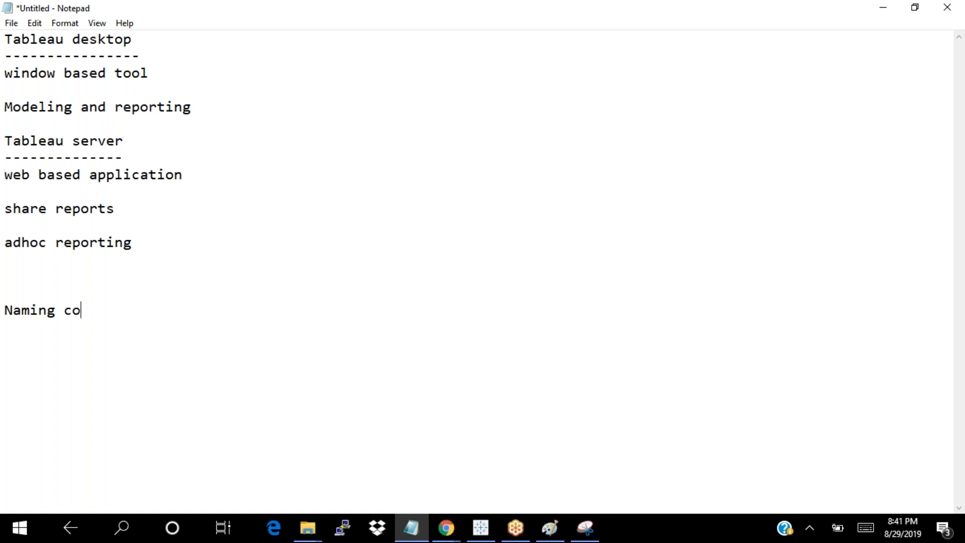
text(nventions)
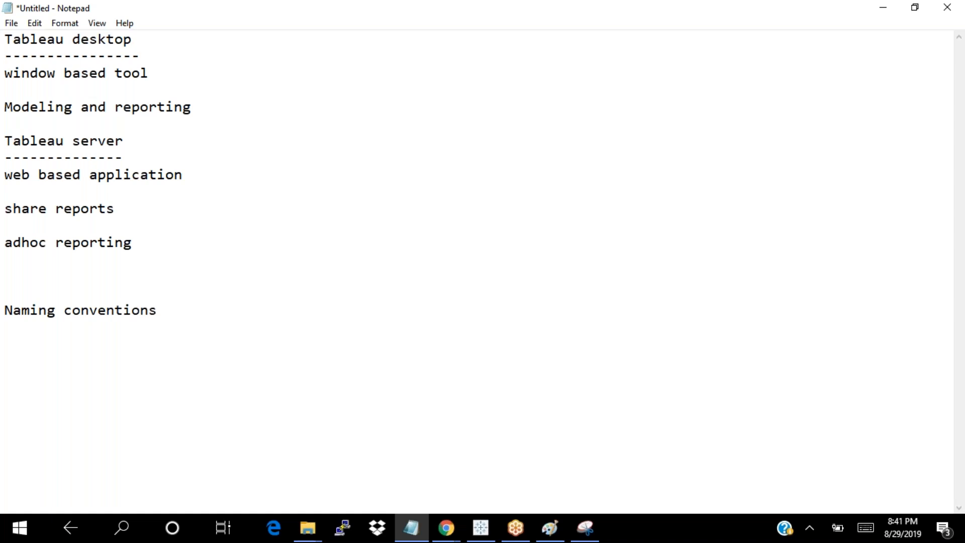
key(Return)
text(-----------------)
Step: Leave a blank line under the Naming conventions heading and add the entry "data window"
key(Return)
key(Return)
text(data window)
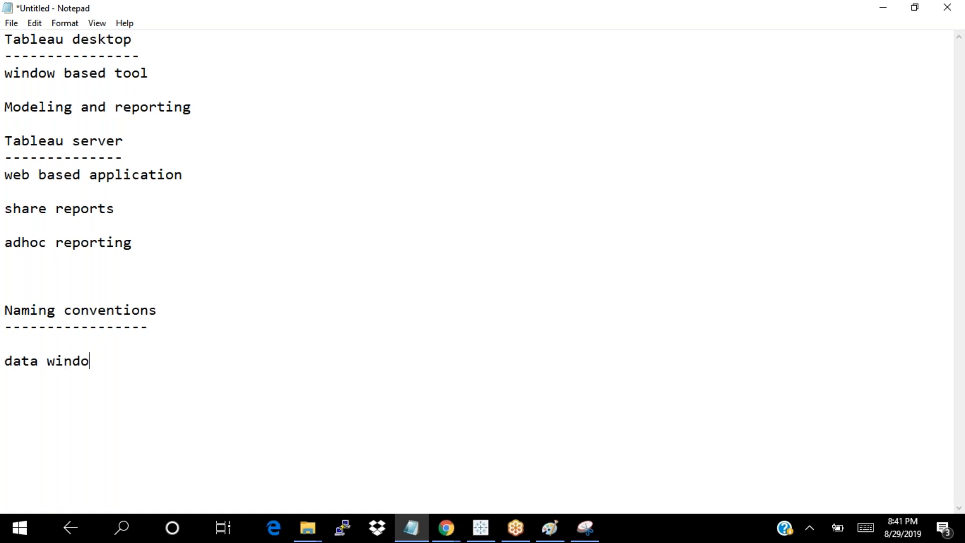
Step: Add the entry "data source is ref dataset" below "data window", separated by a blank line
key(Return)
key(Return)
text(data source u)
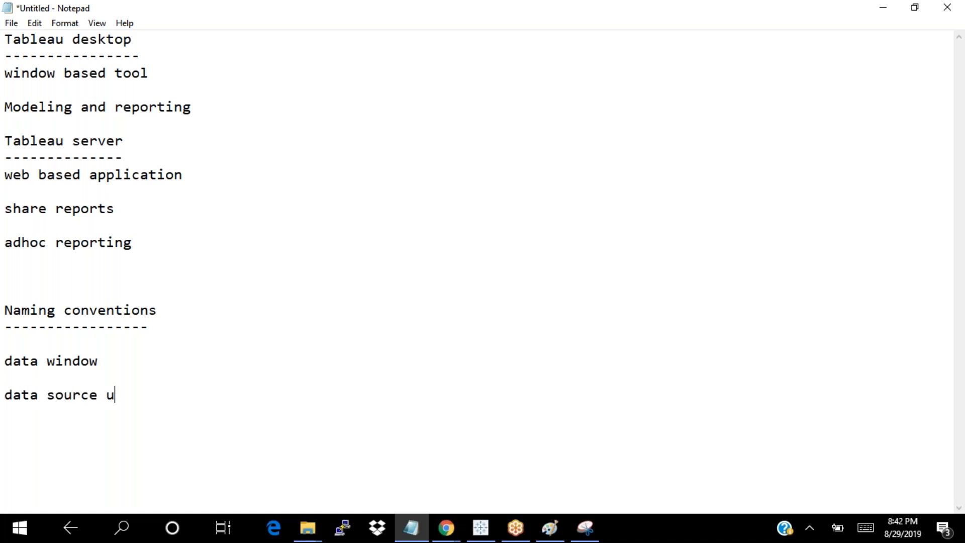
key(BackSpace)
text(is ref dataset)
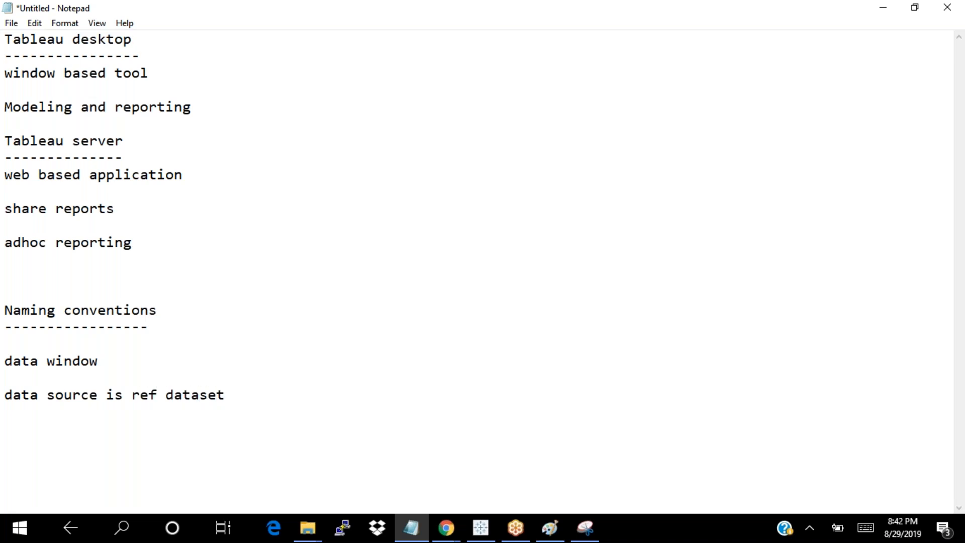
Step: Add the entries "Tables" and "columns" below the data source entry, each separated by a blank line
key(Return)
text(Tav)
key(BackSpace)
text(bles)
key(Return)
key(Return)
text(columns)
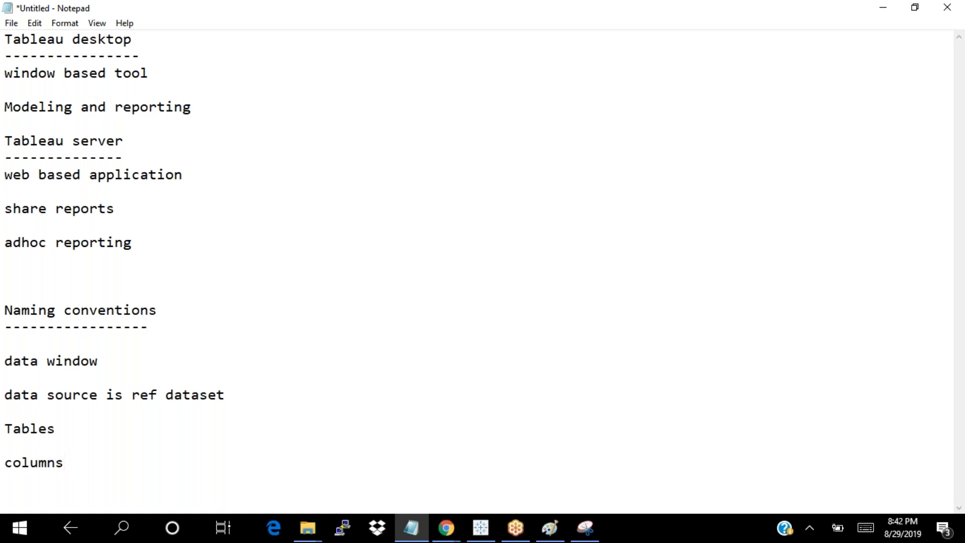
Step: Extend the Tables entry with "is ref datasubset" and the columns entry with "is ref data element"
click(71, 426)
text(is ref datasubset)
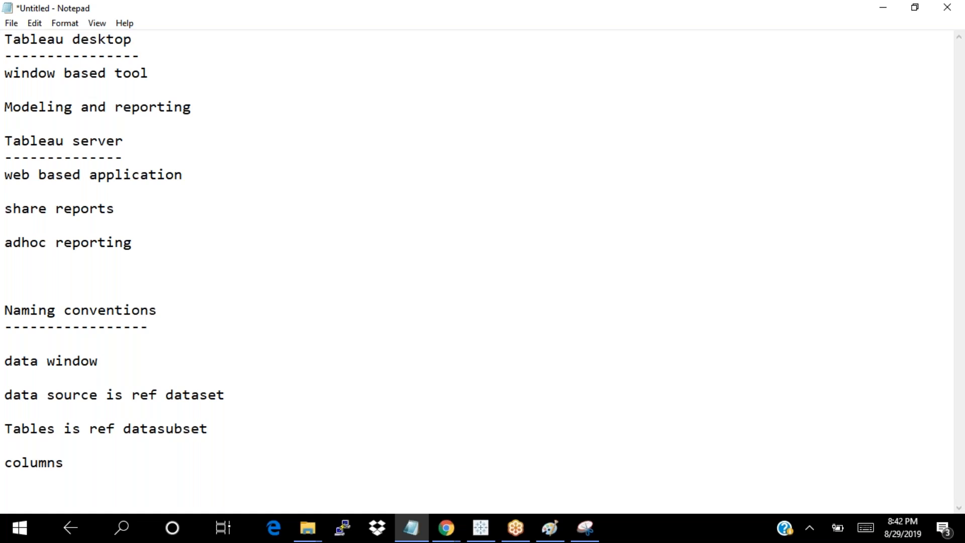
click(89, 467)
text(is ref data element)
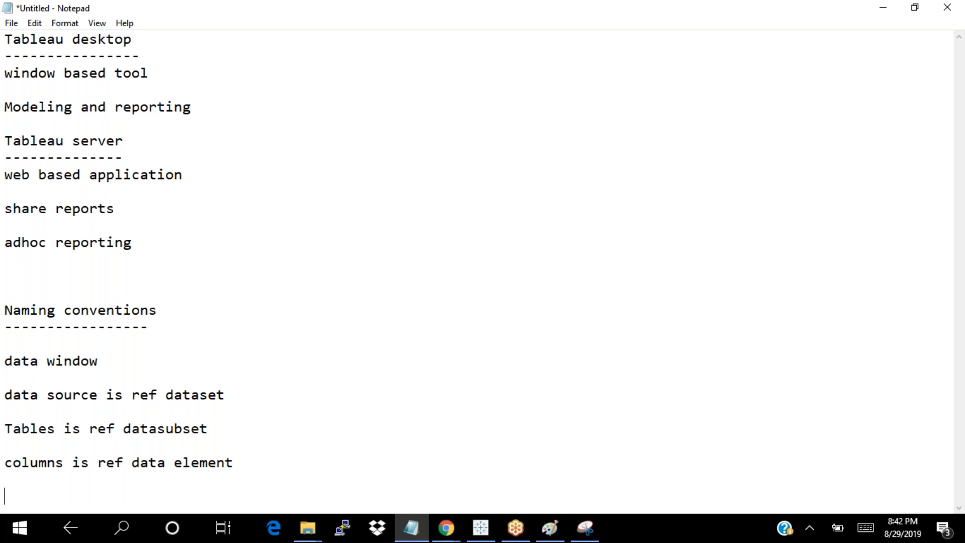
key(Return)
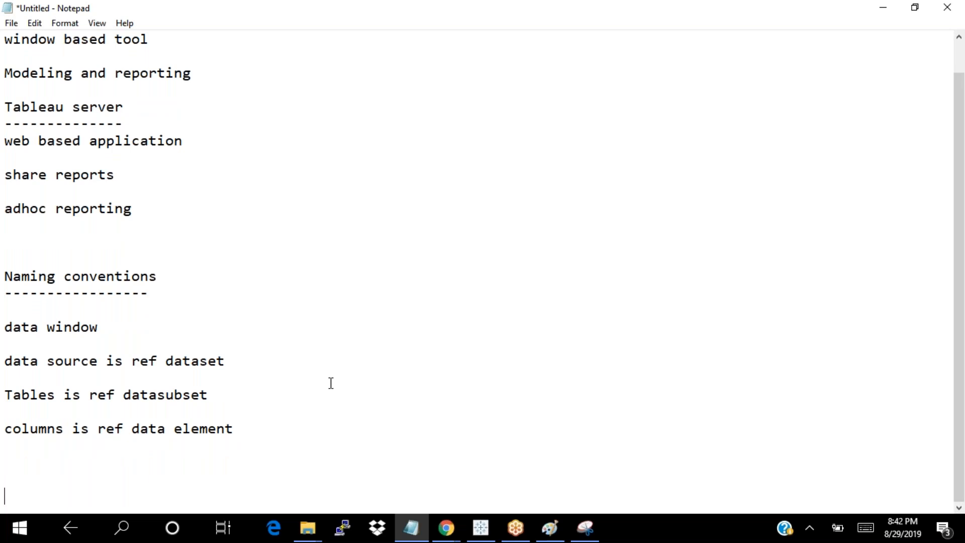
Step: Below the columns entry, start a list with the lines "1--Tectual abc dim", "2--Geo dim" and "3--date dim"
scroll(331, 383, up, 1)
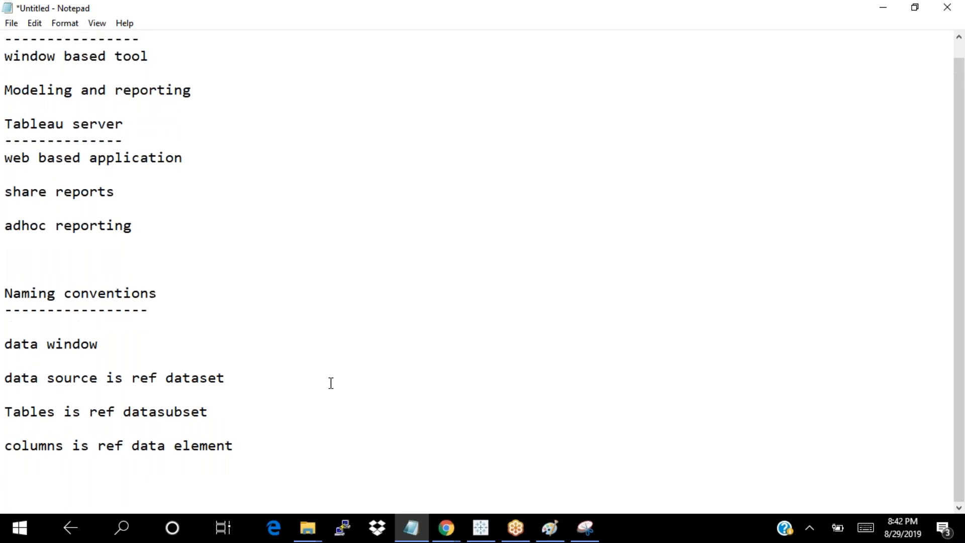
text(1--Tectual abc dim)
key(Return)
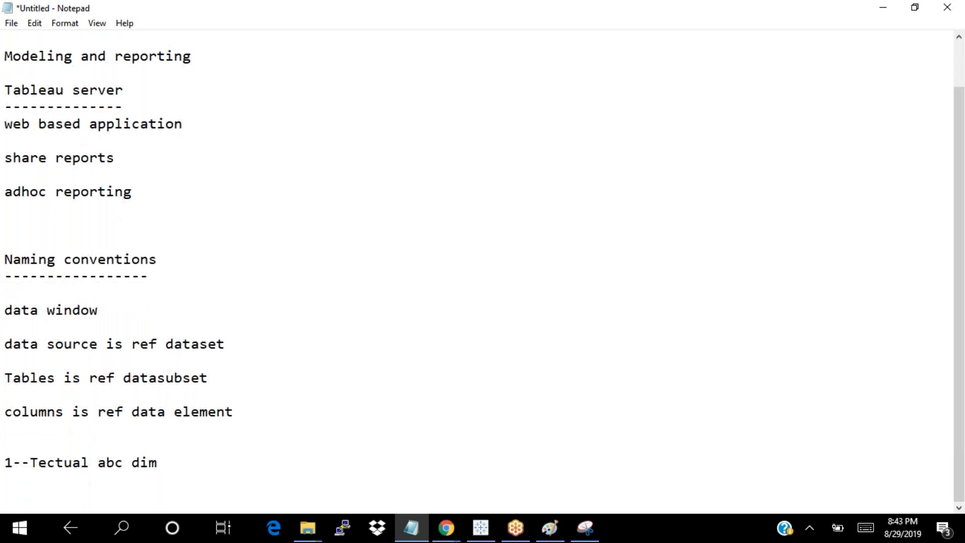
text(2--)
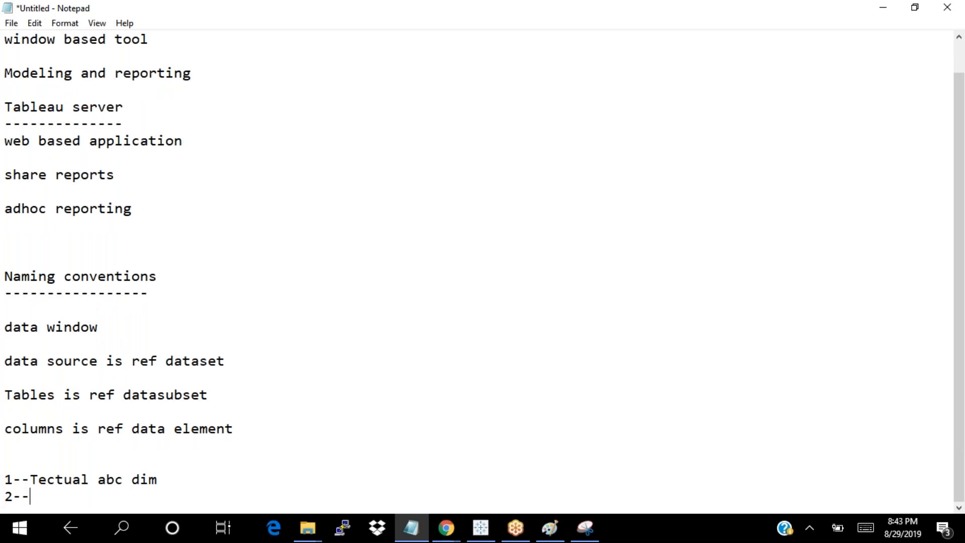
text(Geo dim)
key(Return)
text(3--date)
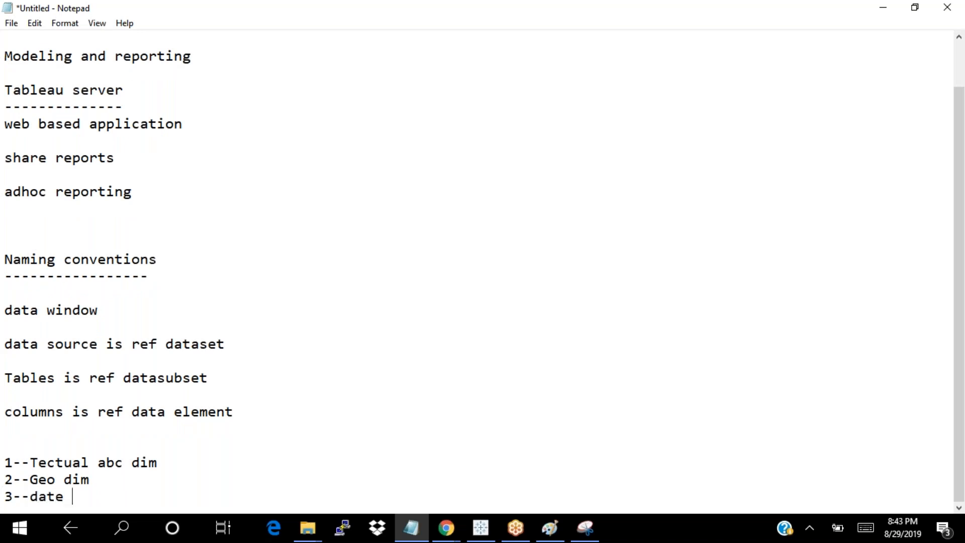
text( dim)
Step: Continue the list with "4--date and time dim" and "5--Measures", followed by blank lines
key(Return)
text(4--)
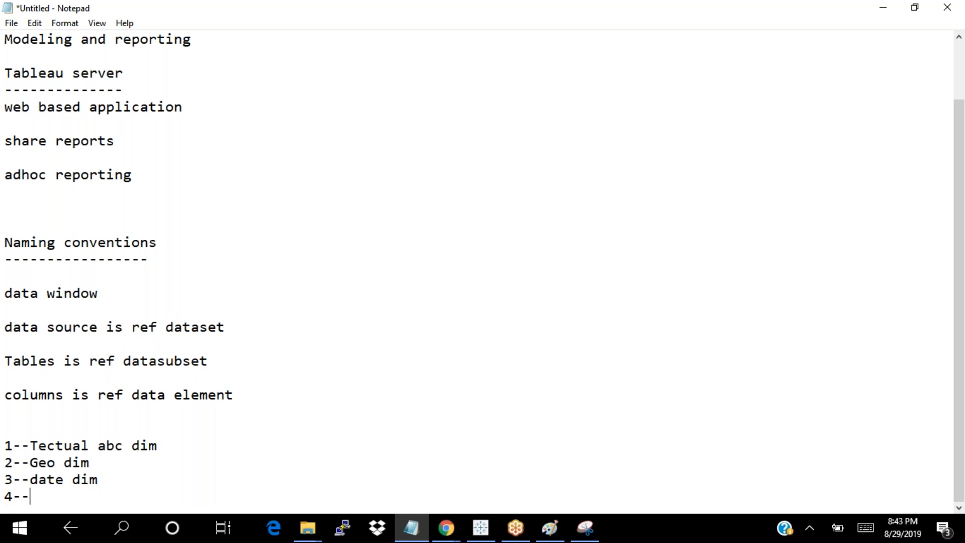
text(date and time dim)
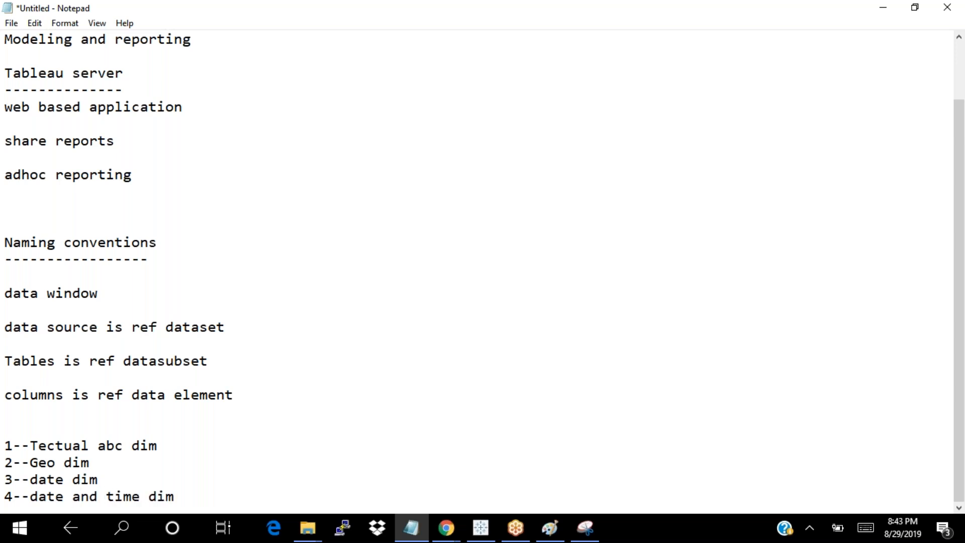
key(Return)
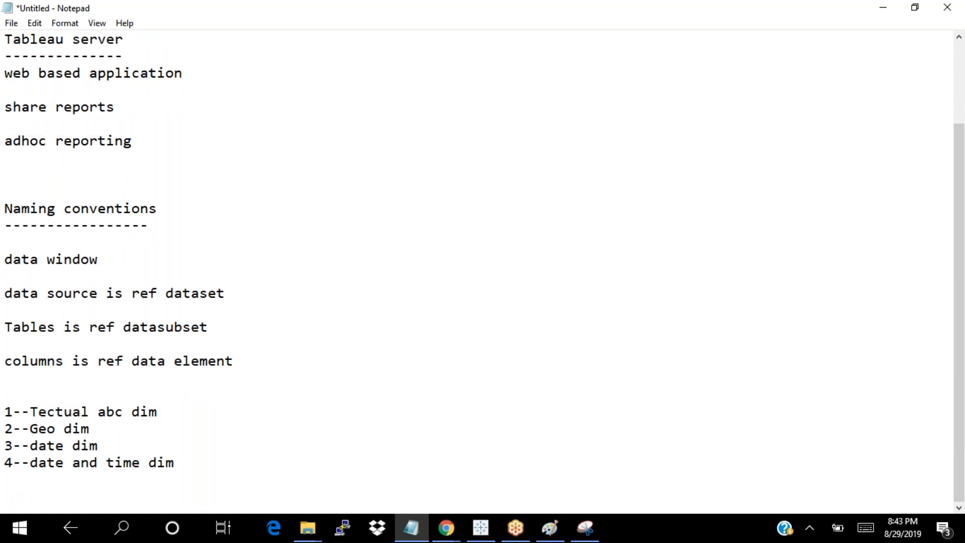
text(5--)
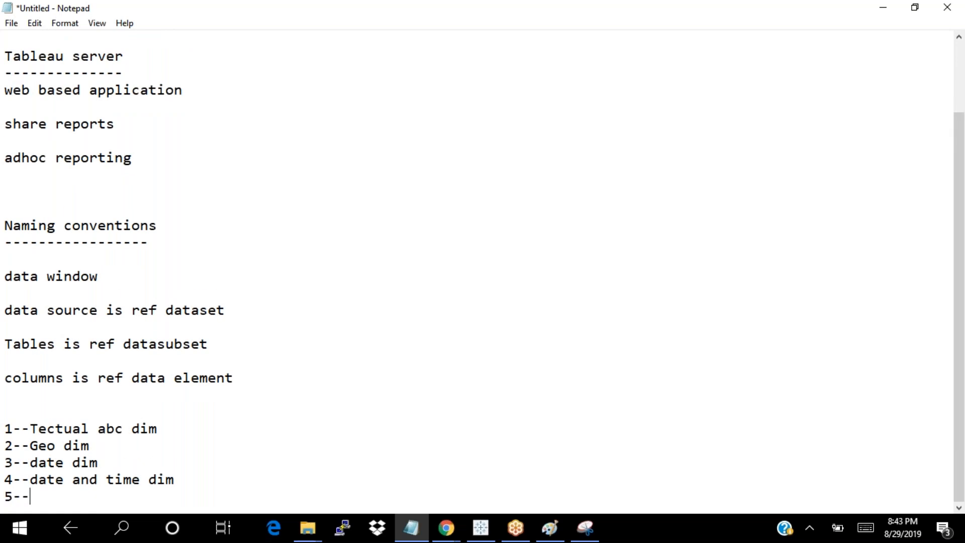
text(Measures)
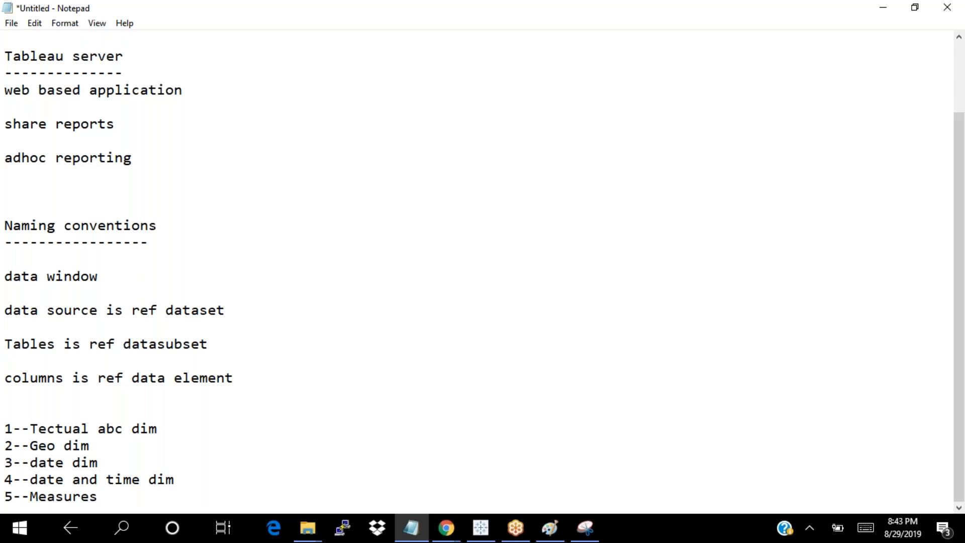
key(Return)
key(Return)
key(Return)
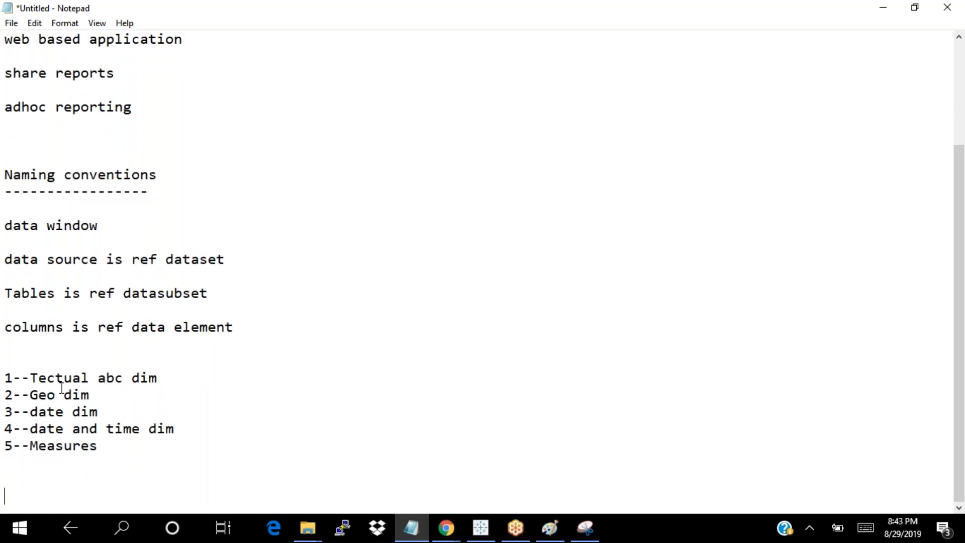
Step: Correct the spelling of "Tectual" to "Textual" in the first list line
click(55, 377)
key(BackSpace)
text(x)
click(102, 396)
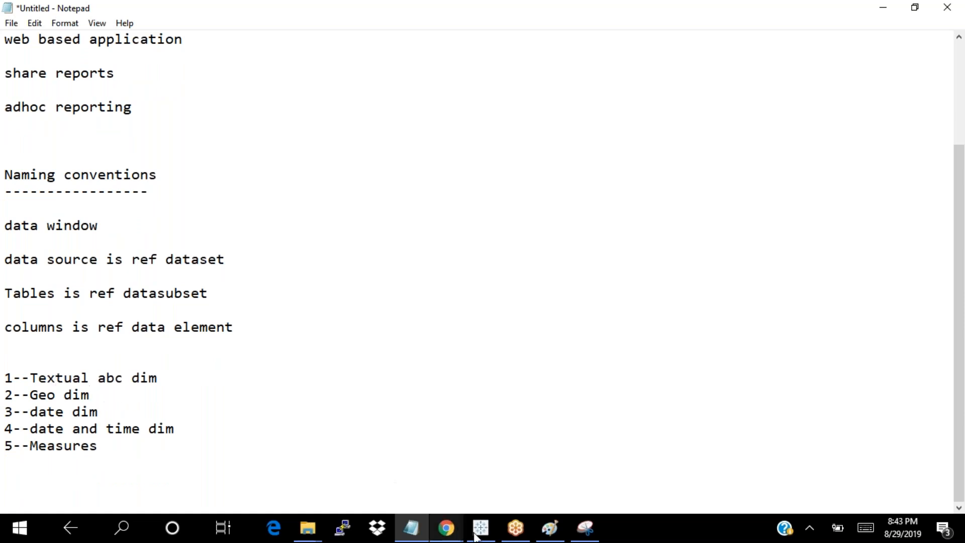
Step: Switch to Tableau, widen the Data pane slightly and enlarge its Dimensions area down to the Postal Code and Category fields
mouse_move(479, 537)
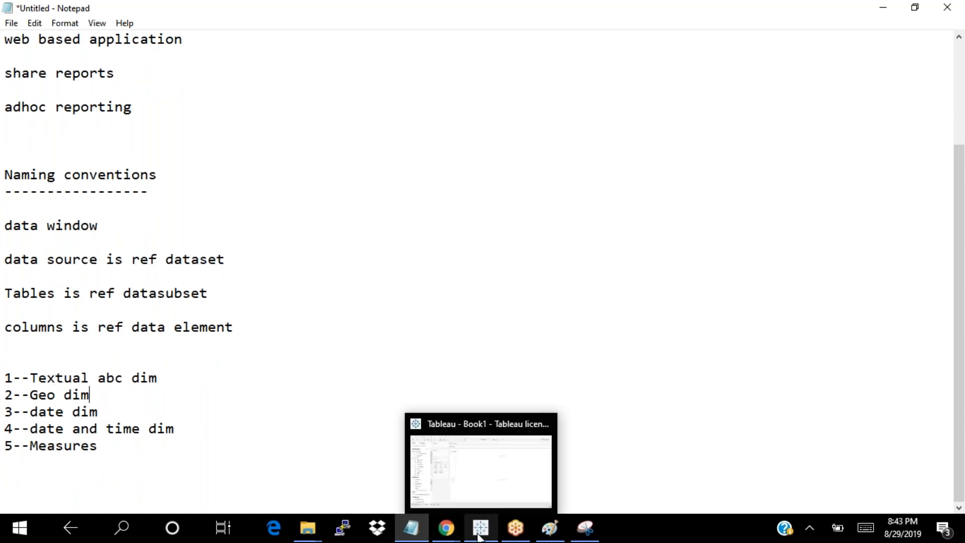
click(457, 489)
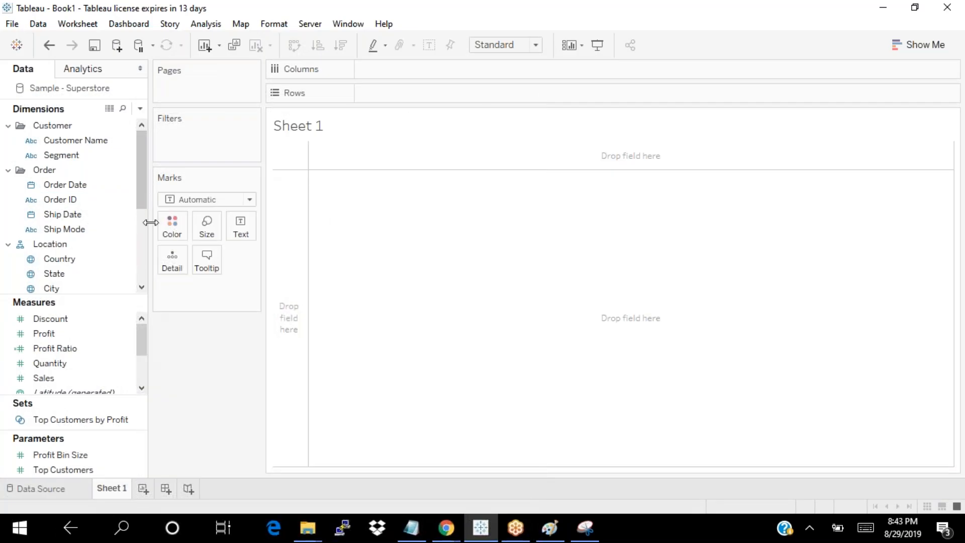
drag(150, 222, 158, 222)
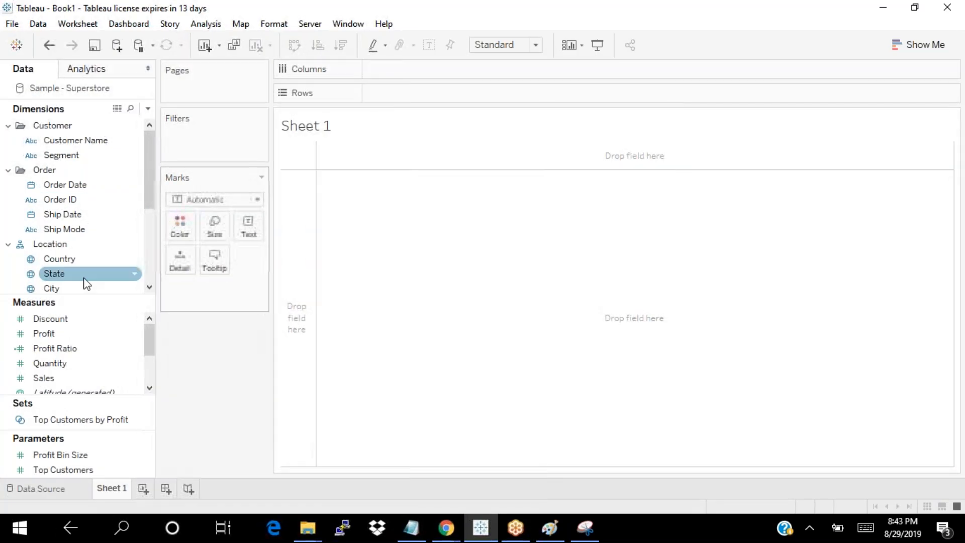
drag(76, 293, 74, 342)
Step: Select Customer Name, Country, State and Order Date in turn to examine the text, geographic and date dimension icons
click(53, 144)
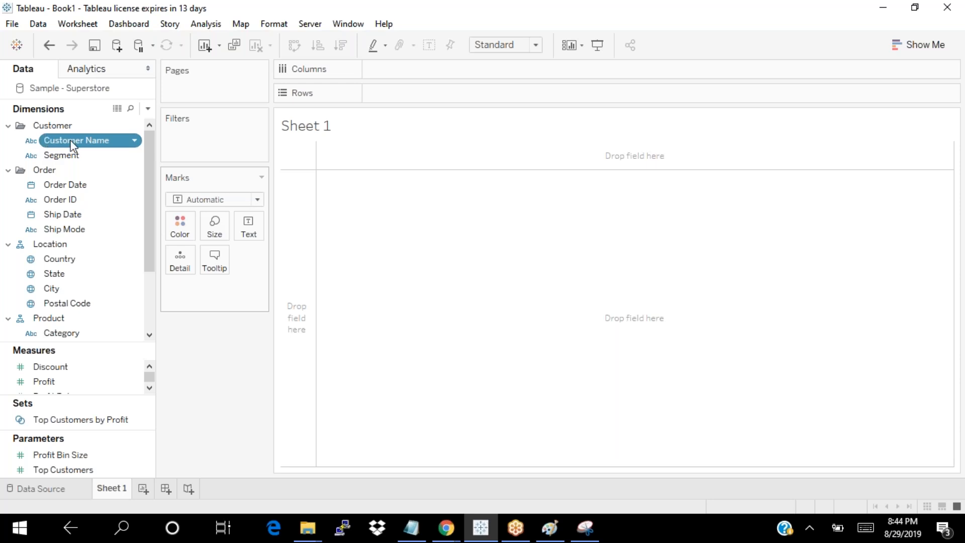
click(52, 260)
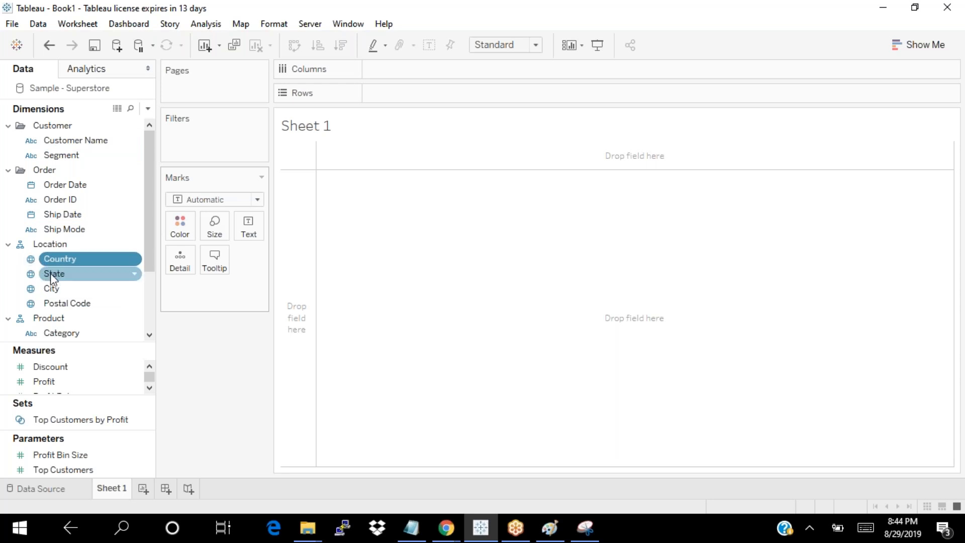
click(51, 274)
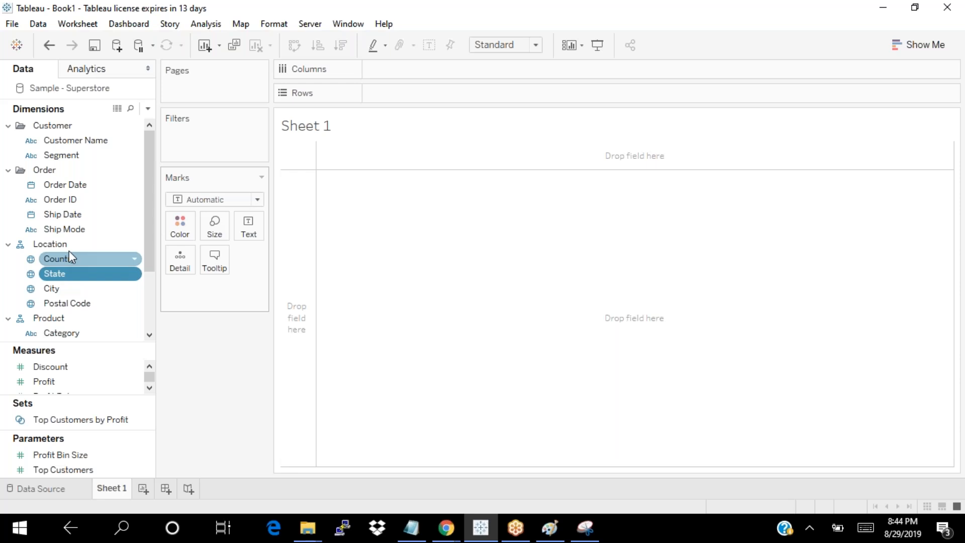
click(72, 186)
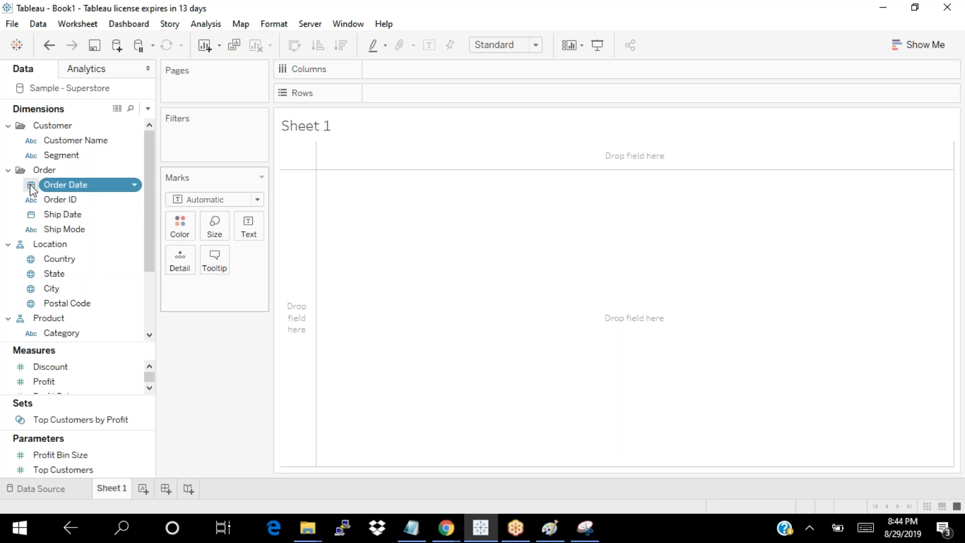
ctrl+click(75, 214)
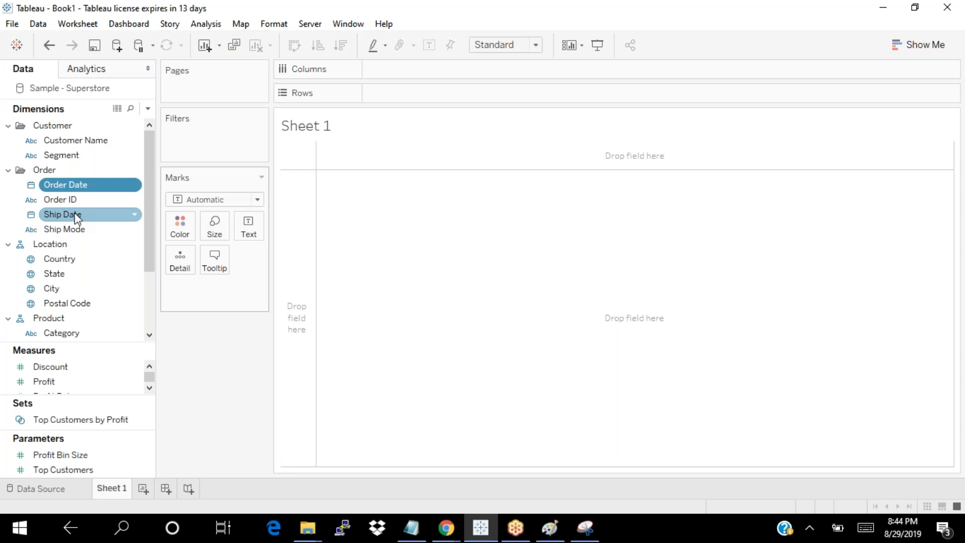
Step: Change the data type of the Ship Date dimension to Date & Time
click(75, 212)
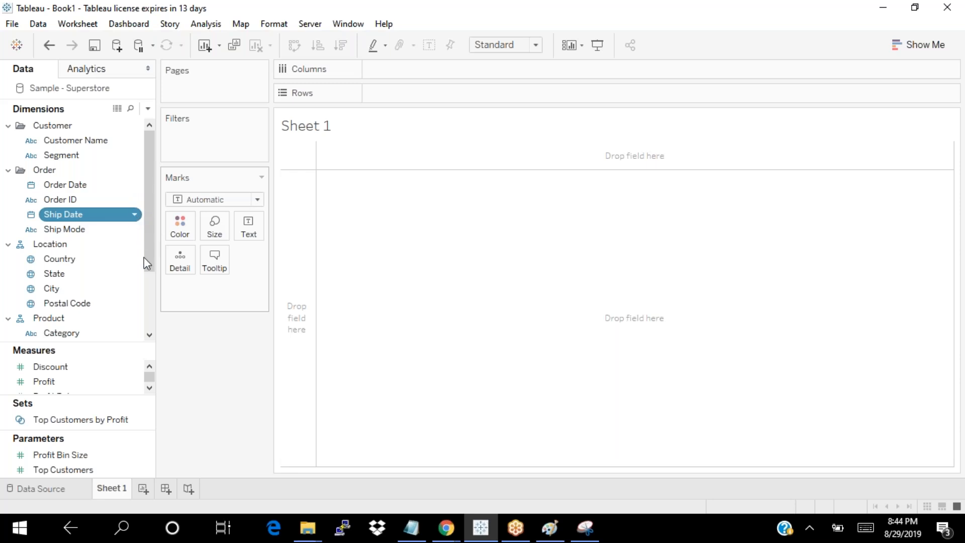
right_click(140, 218)
mouse_move(204, 349)
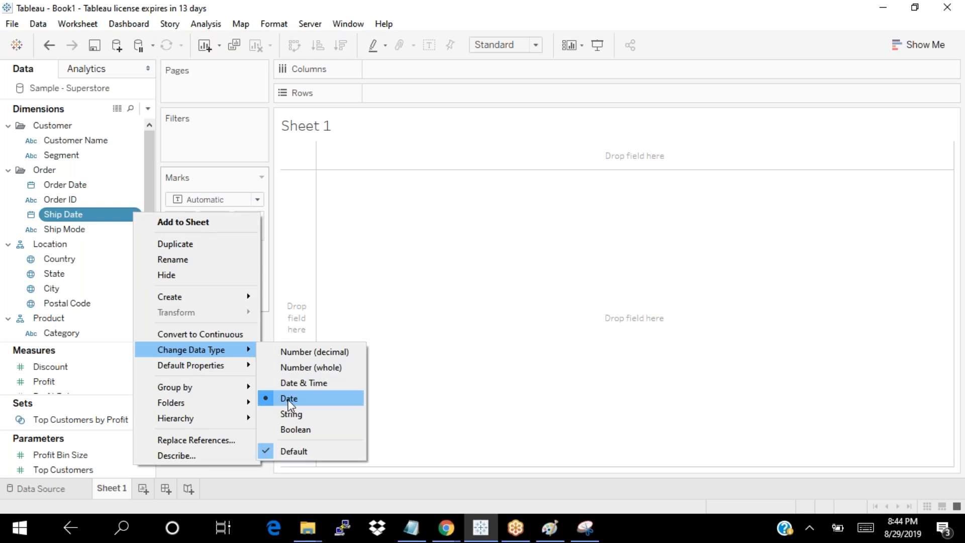
click(309, 385)
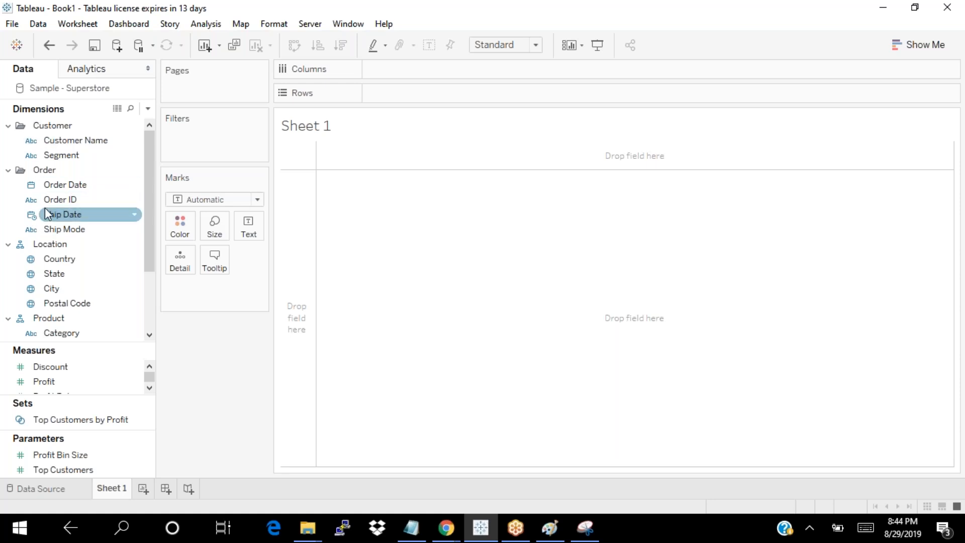
key(Up)
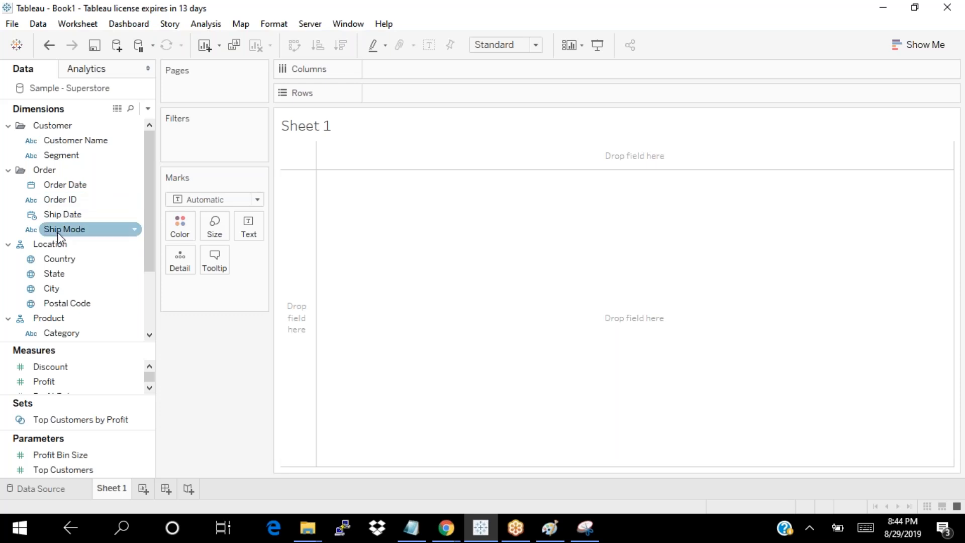
Step: Enlarge the Measures area and examine the Profit, Discount and Sales measures with their number icons
drag(81, 344, 81, 266)
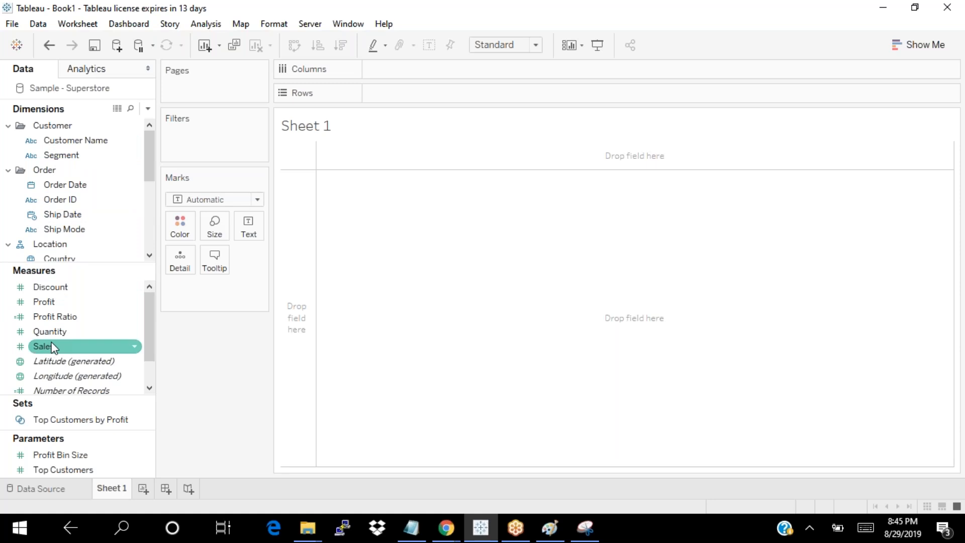
drag(148, 321, 154, 258)
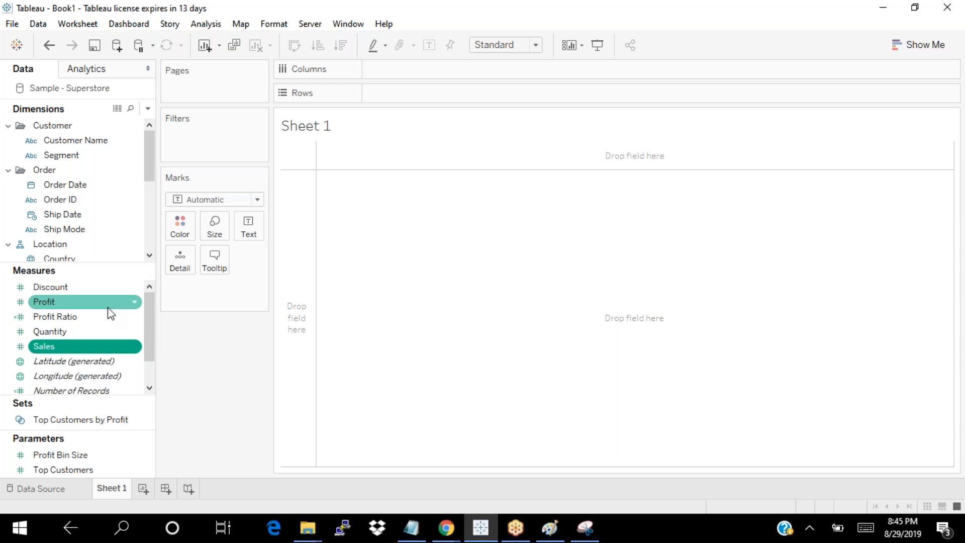
click(61, 301)
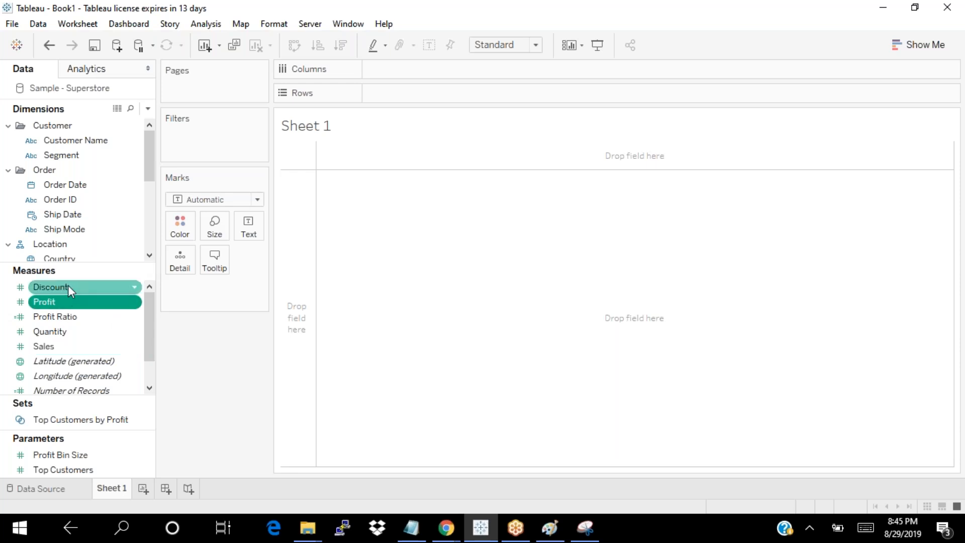
click(68, 286)
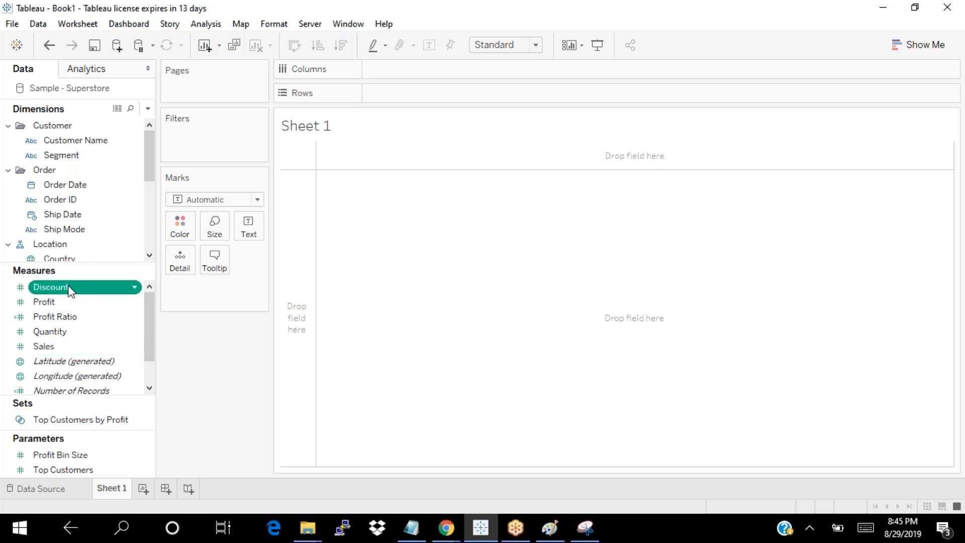
click(50, 348)
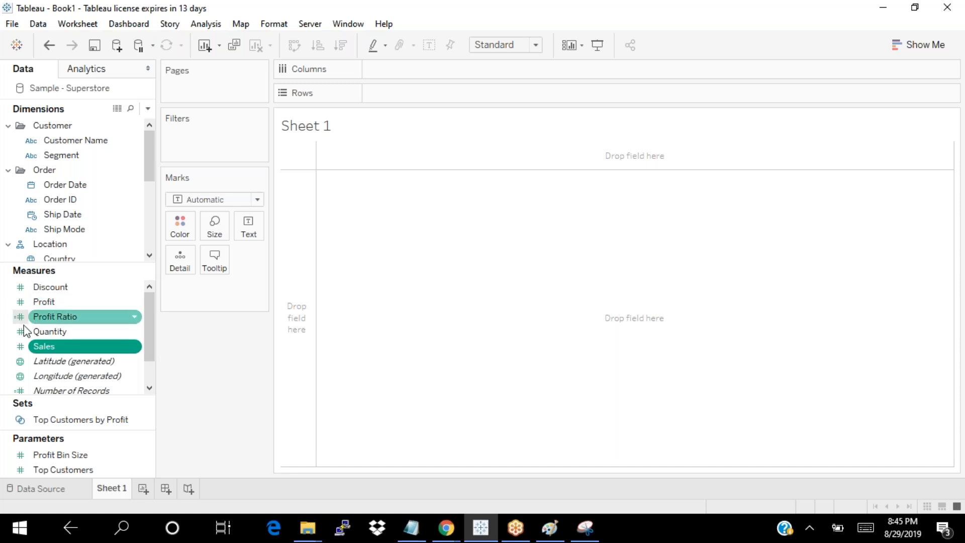
mouse_move(150, 306)
mouse_down()
mouse_move(155, 352)
mouse_move(153, 293)
mouse_up()
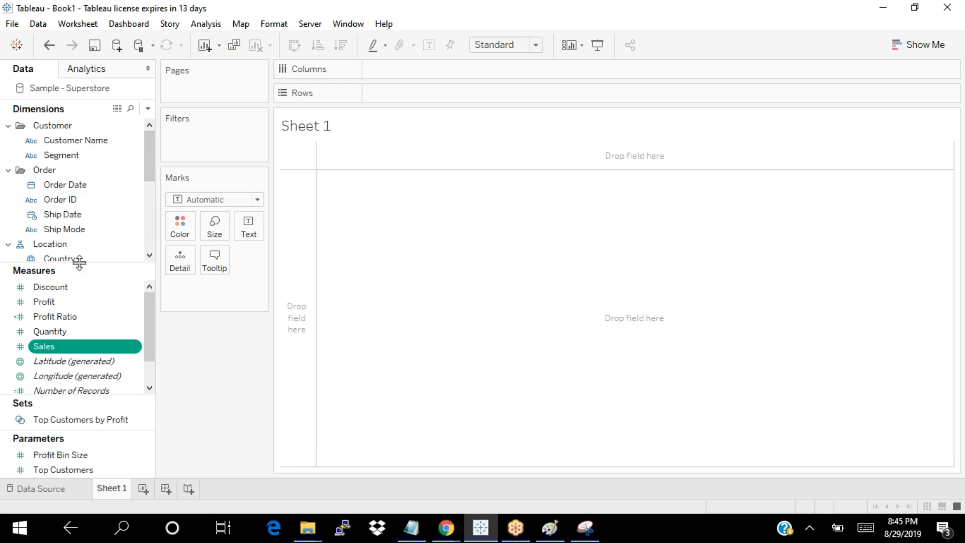
Step: Resize the Measures, Sets and Parameters areas of the Data pane, and view the Analytics options before returning to the data fields
drag(80, 262, 80, 216)
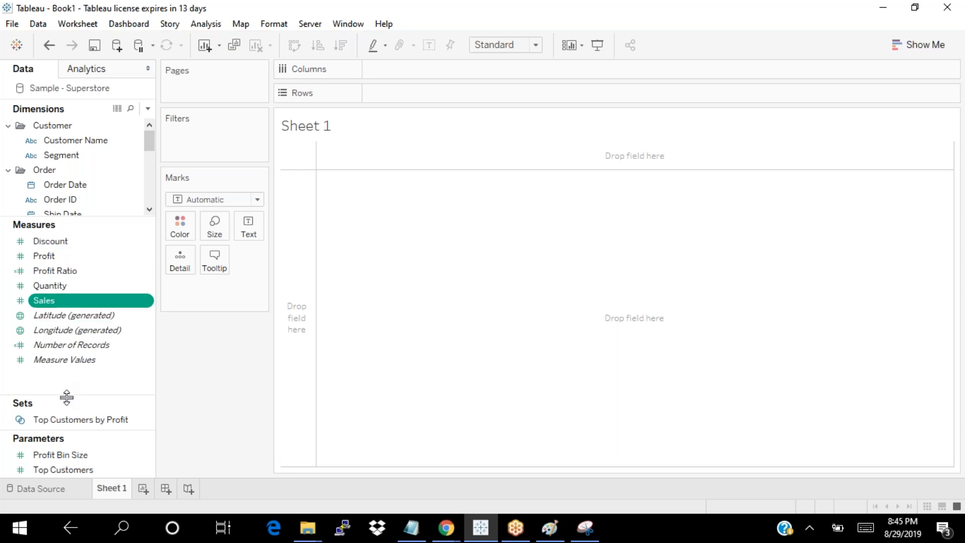
drag(67, 397, 69, 346)
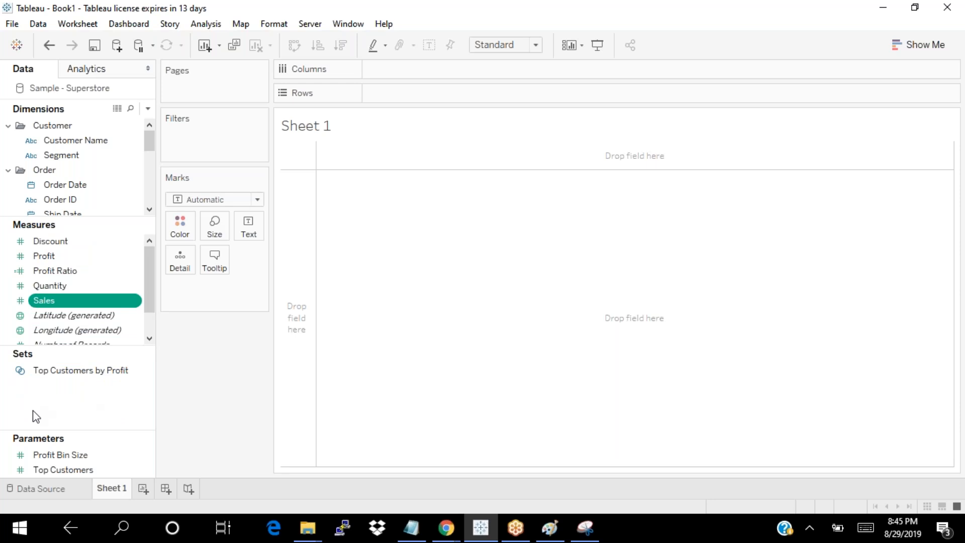
drag(84, 441, 82, 406)
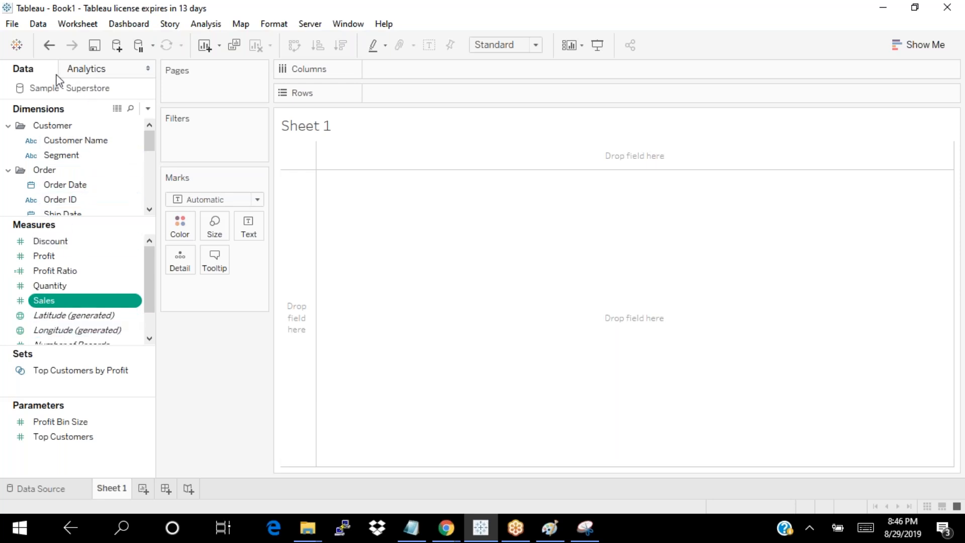
click(92, 70)
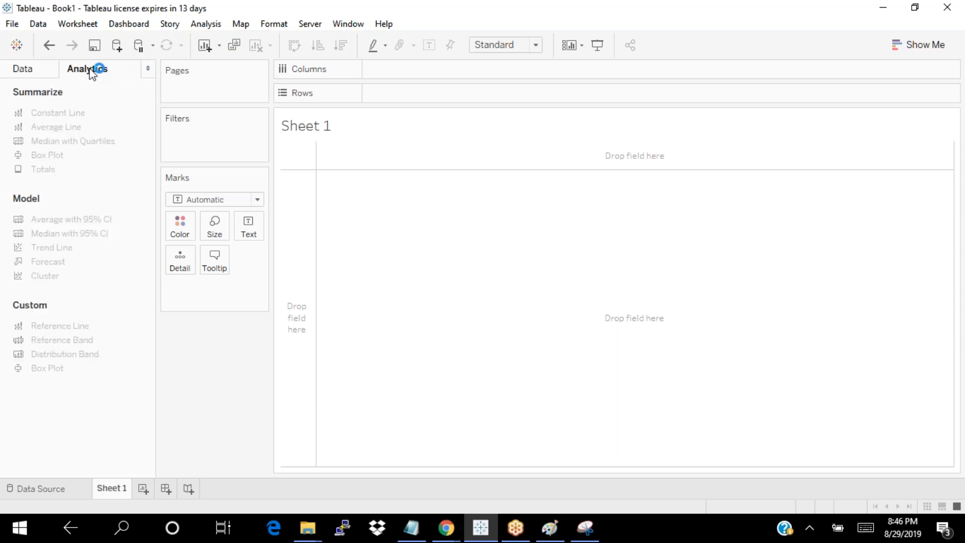
click(35, 69)
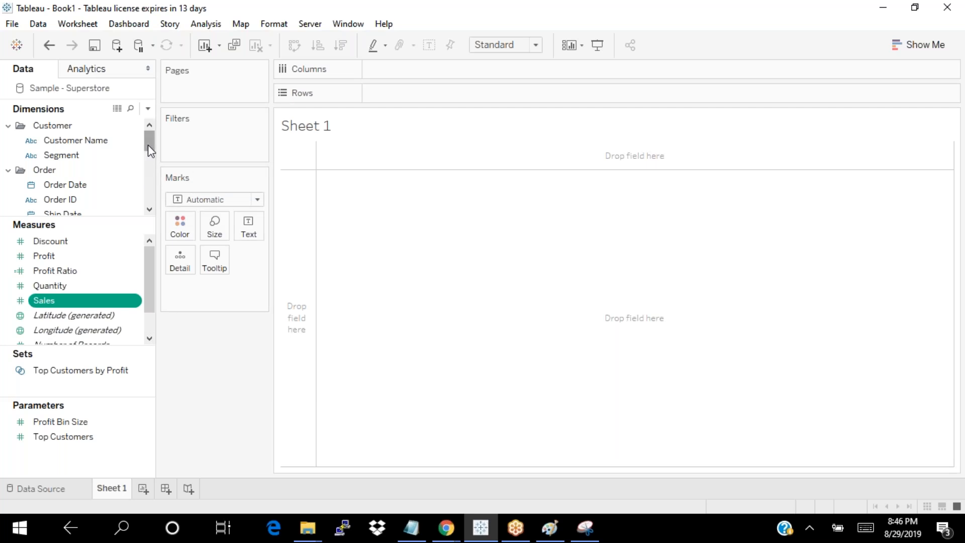
Step: Build a bar chart of Sales by Segment with Segment on Columns and Sales on Rows, and inspect its bars
click(80, 156)
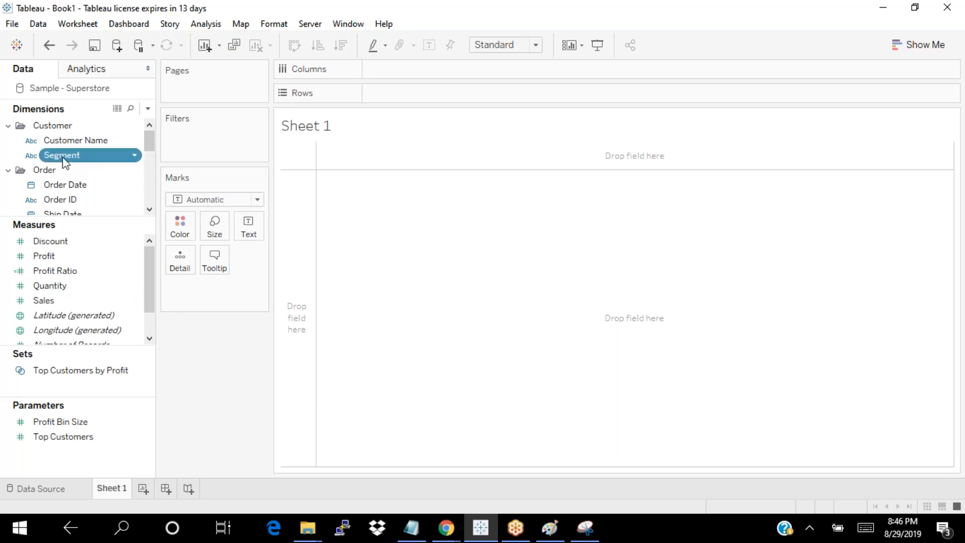
drag(80, 157, 539, 70)
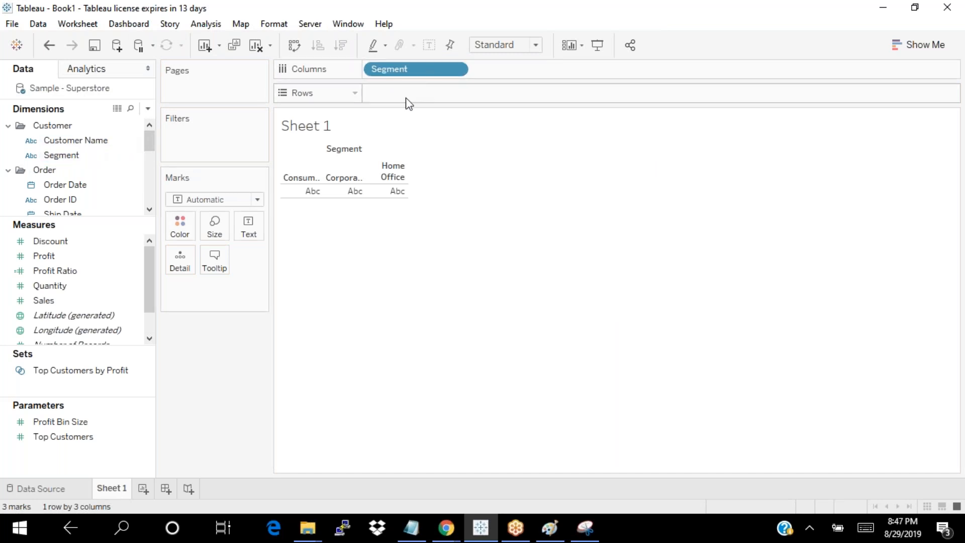
drag(53, 300, 389, 93)
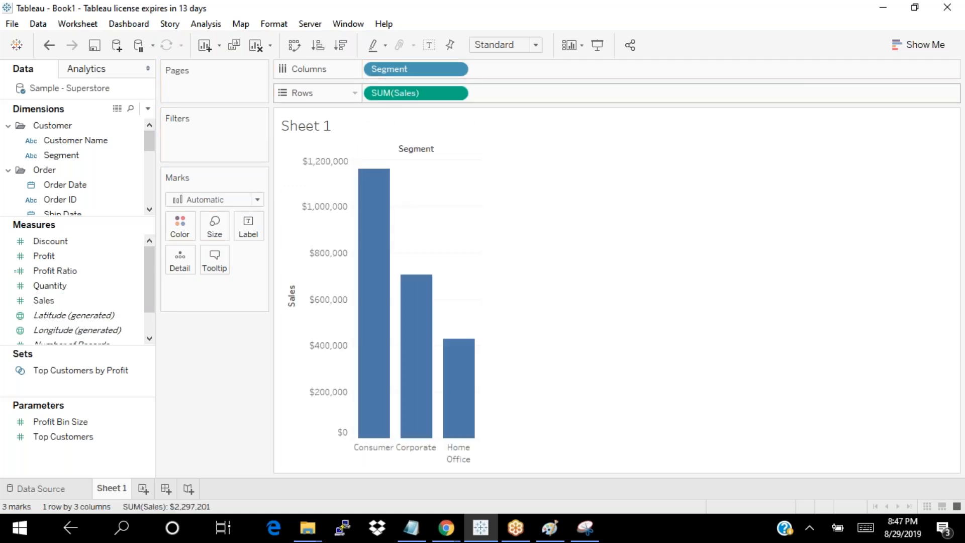
mouse_move(371, 421)
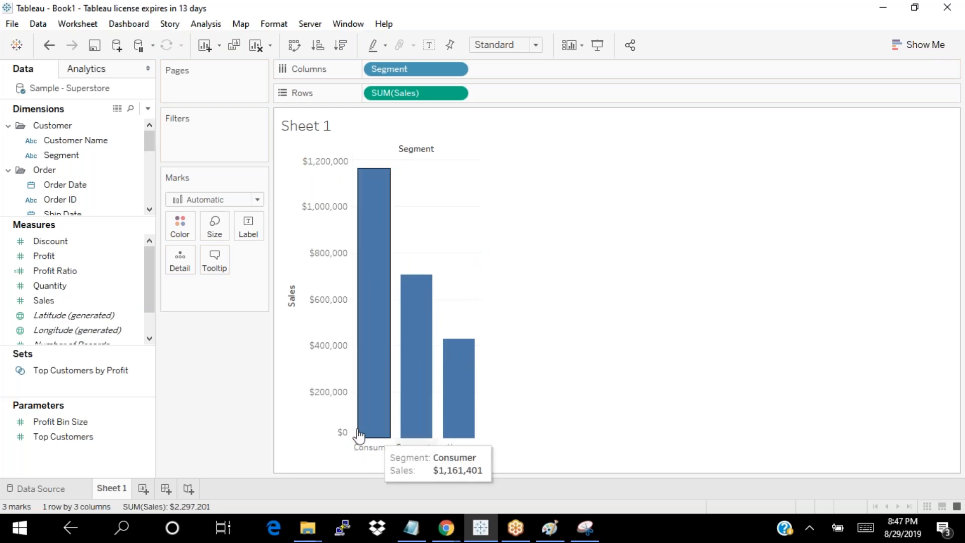
mouse_move(475, 437)
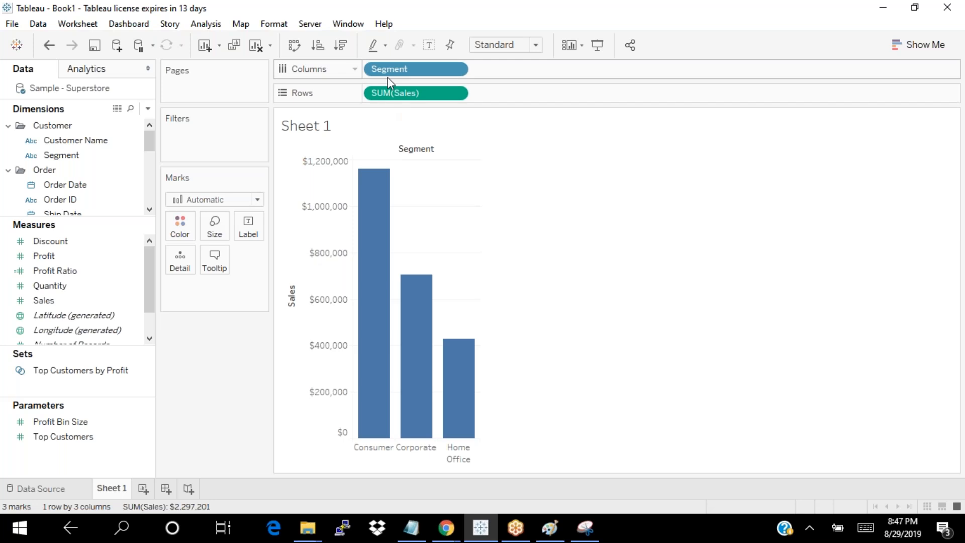
Step: Swap rows and columns several times to compare orientations, ending with Sales on Columns and Segment on Rows
click(294, 47)
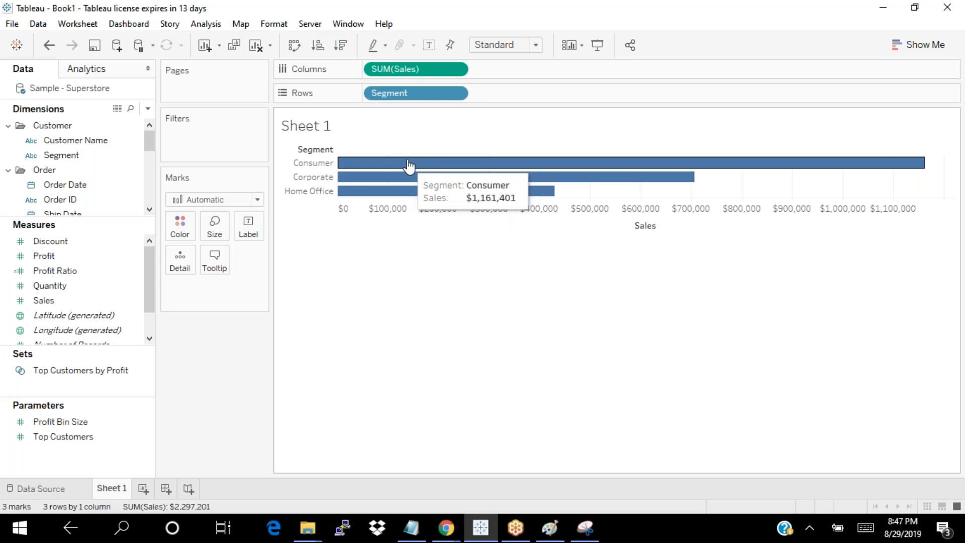
click(294, 46)
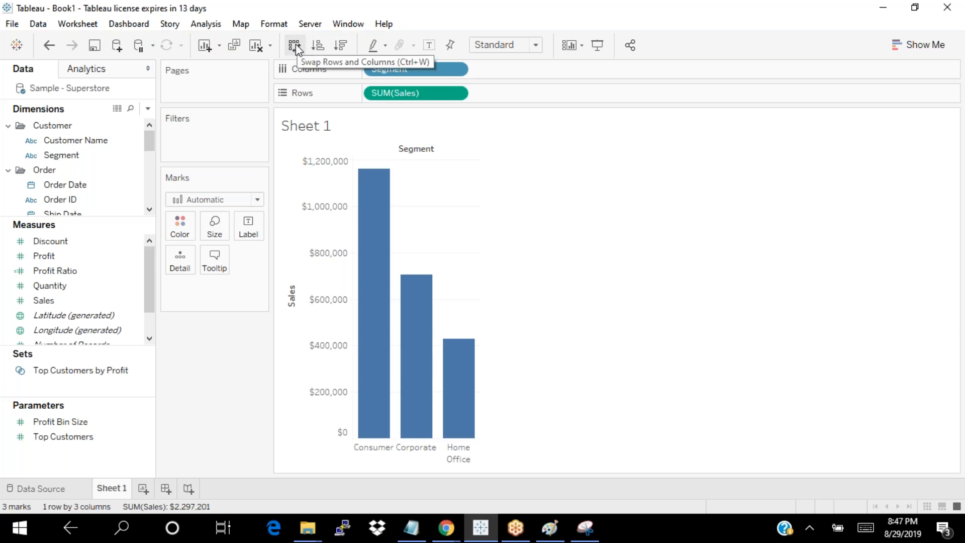
click(296, 44)
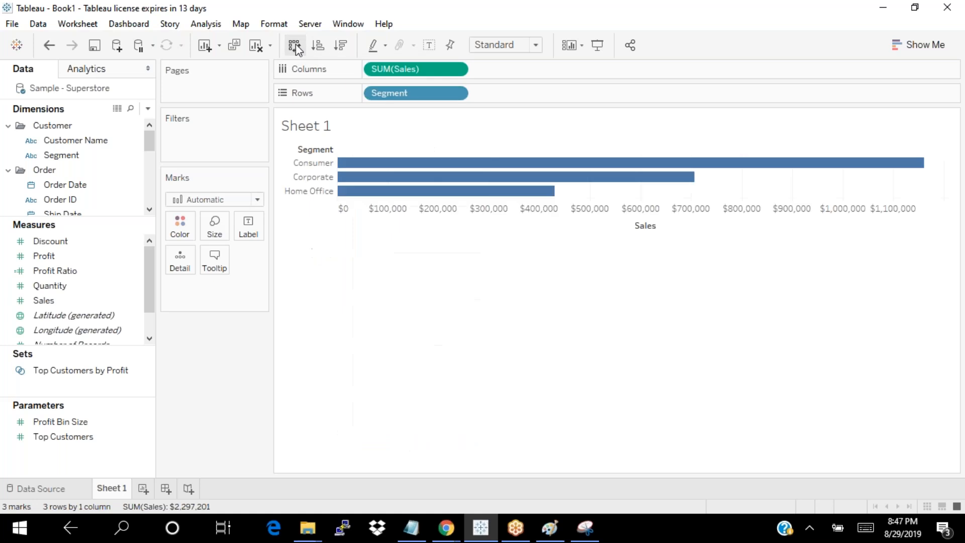
click(296, 47)
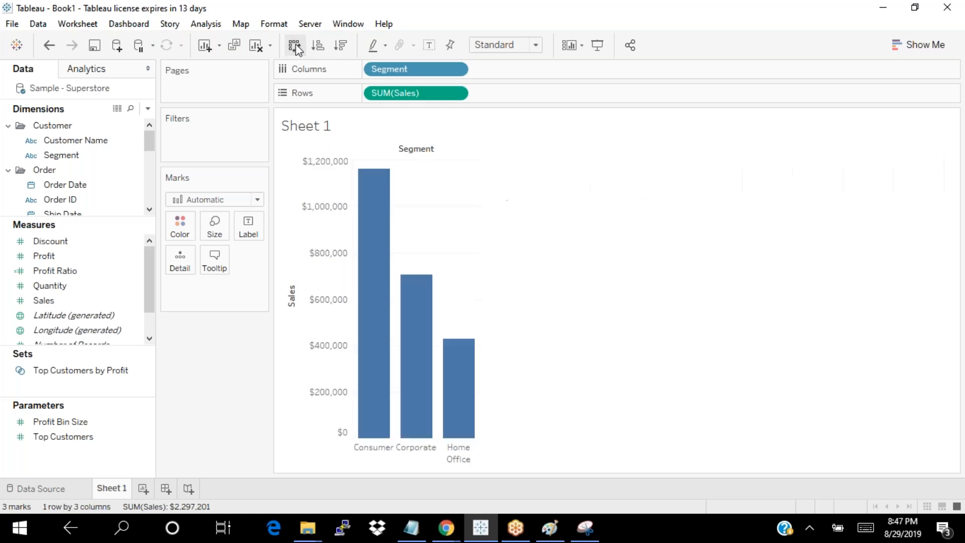
click(296, 47)
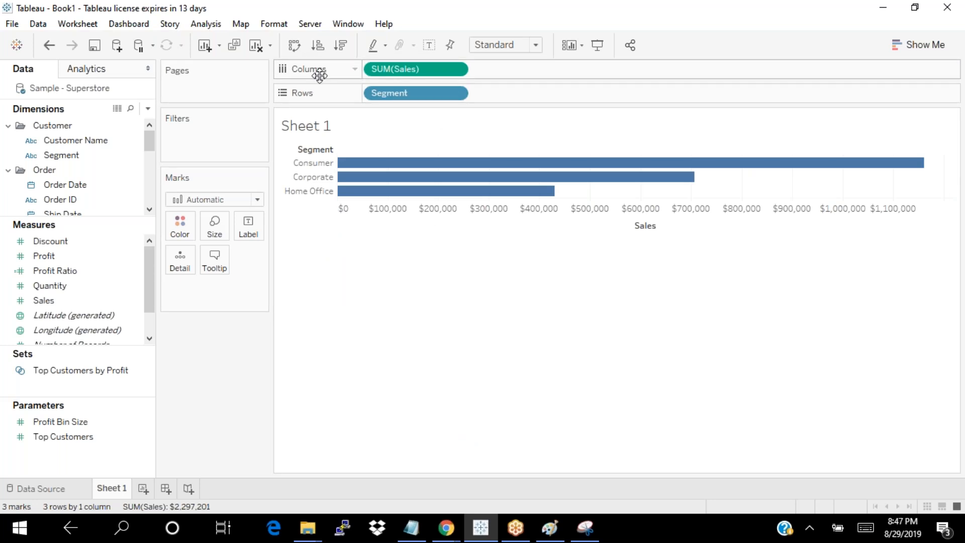
Step: Try the text table, stacked bars and pie chart types on the Segment sales view, and restore horizontal bars
click(916, 50)
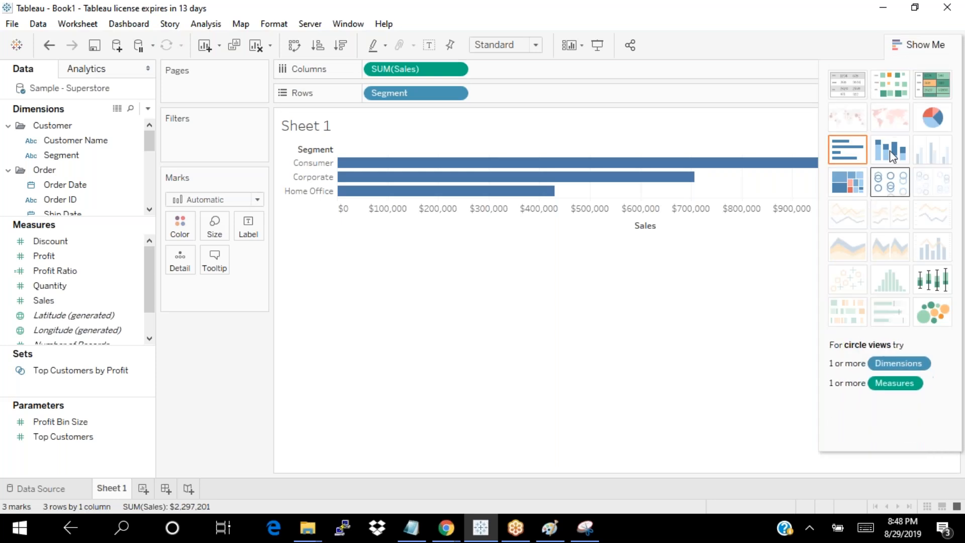
click(846, 90)
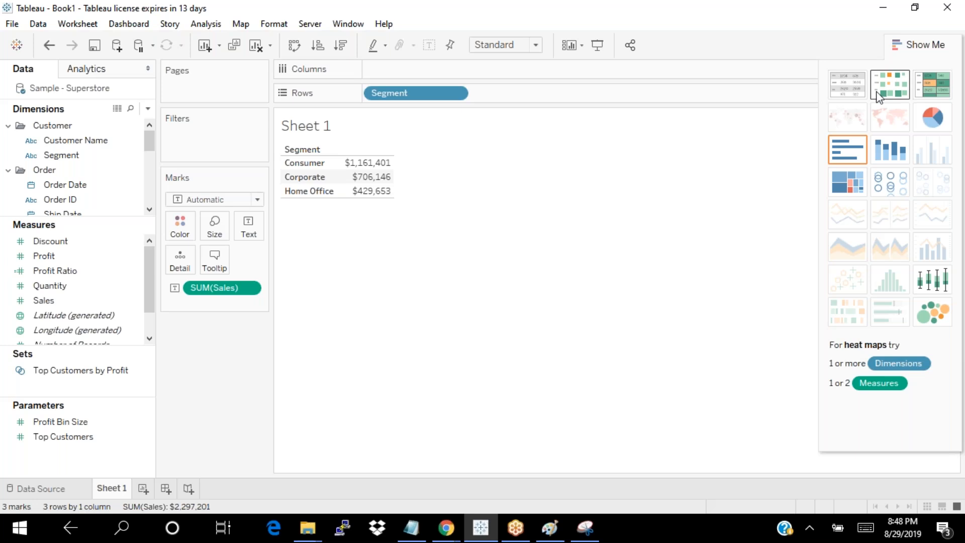
click(897, 153)
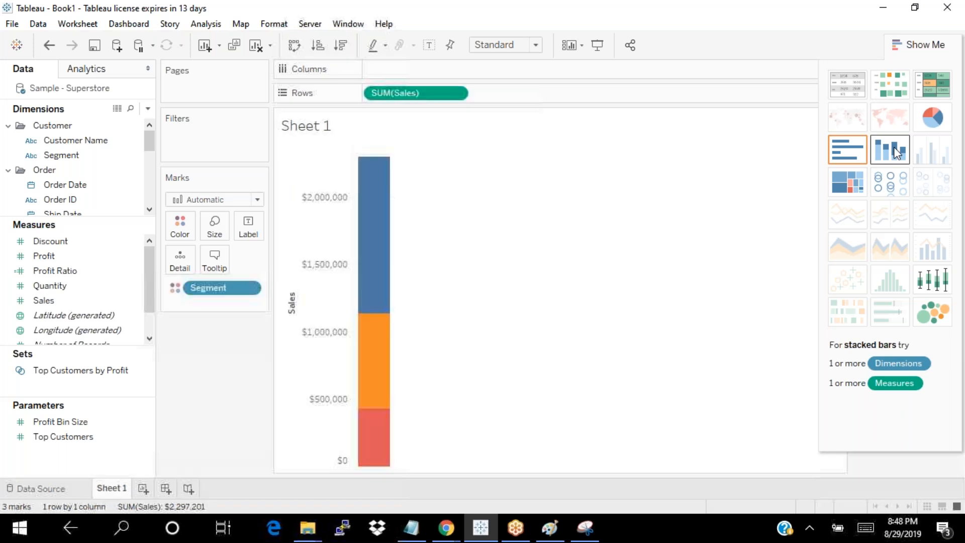
click(929, 124)
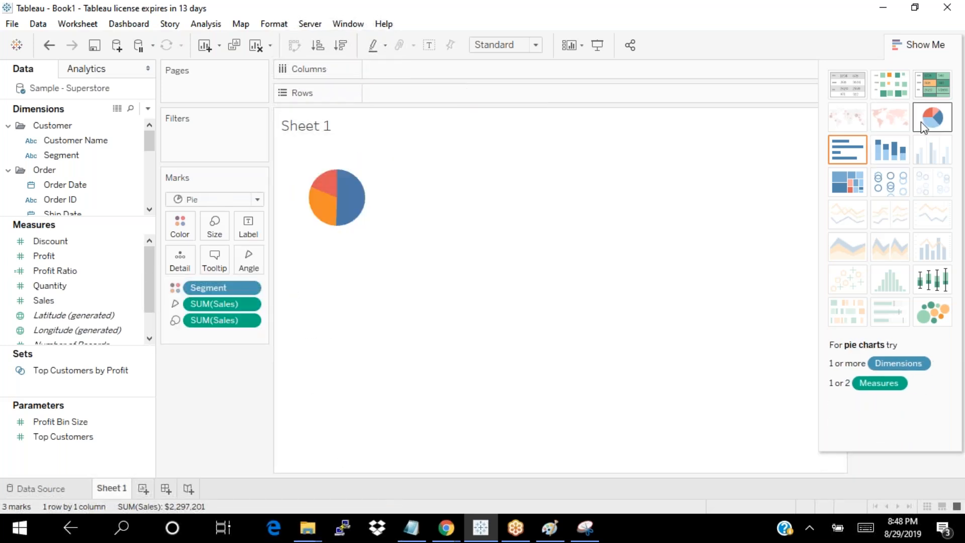
click(849, 151)
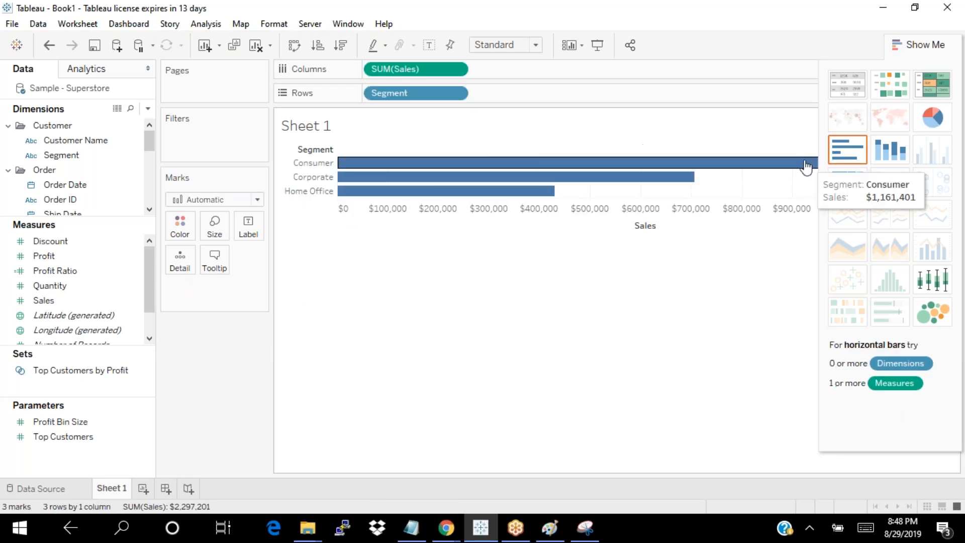
click(921, 45)
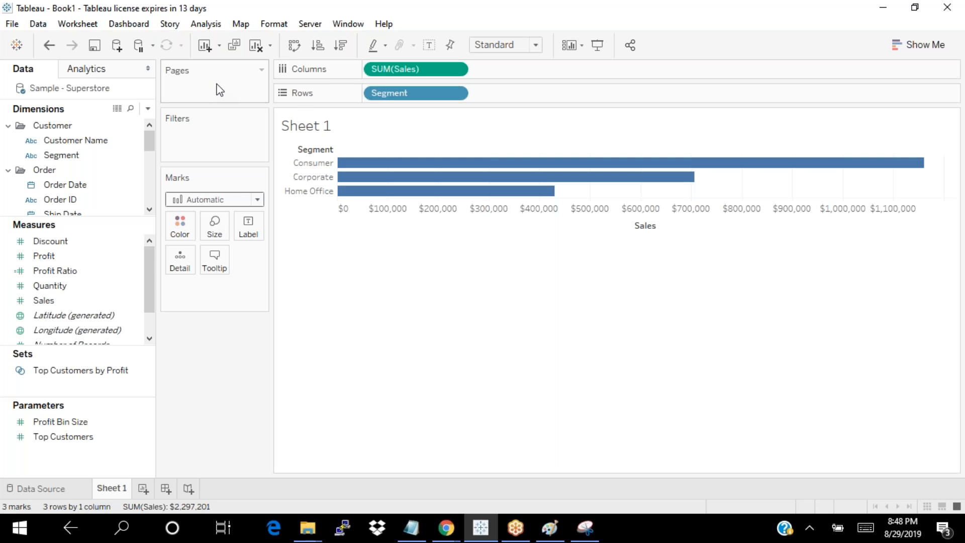
Step: Exclude the Consumer segment from the chart and remove the resulting Segment filter
mouse_move(361, 169)
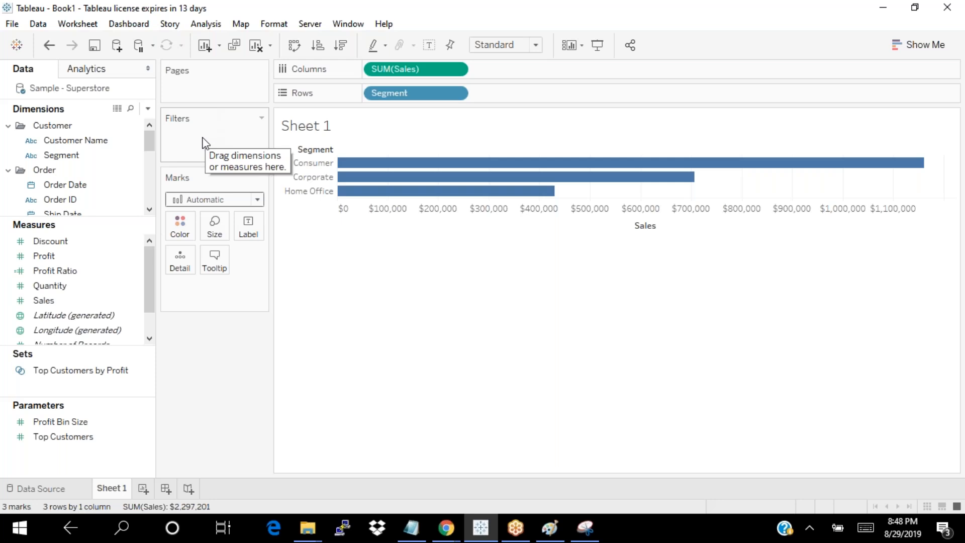
right_click(382, 162)
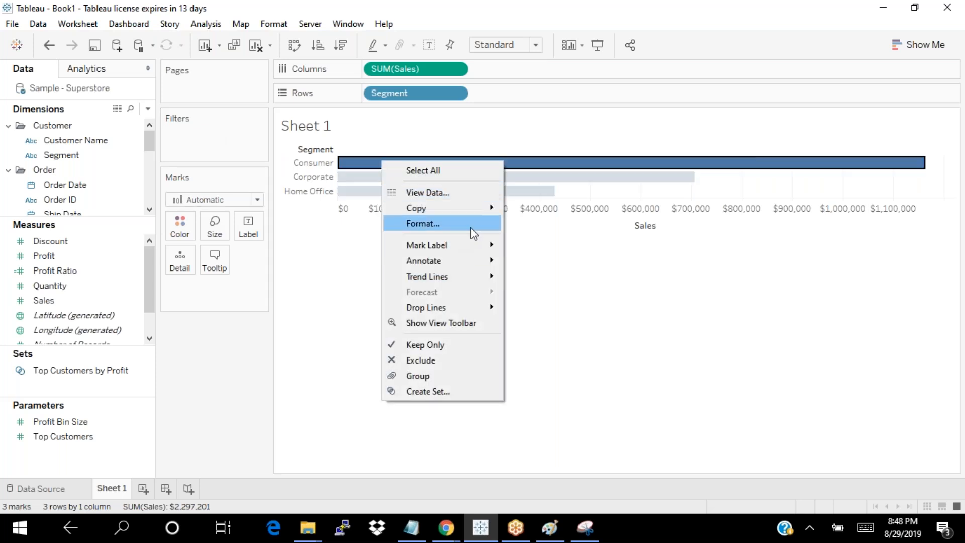
mouse_move(445, 266)
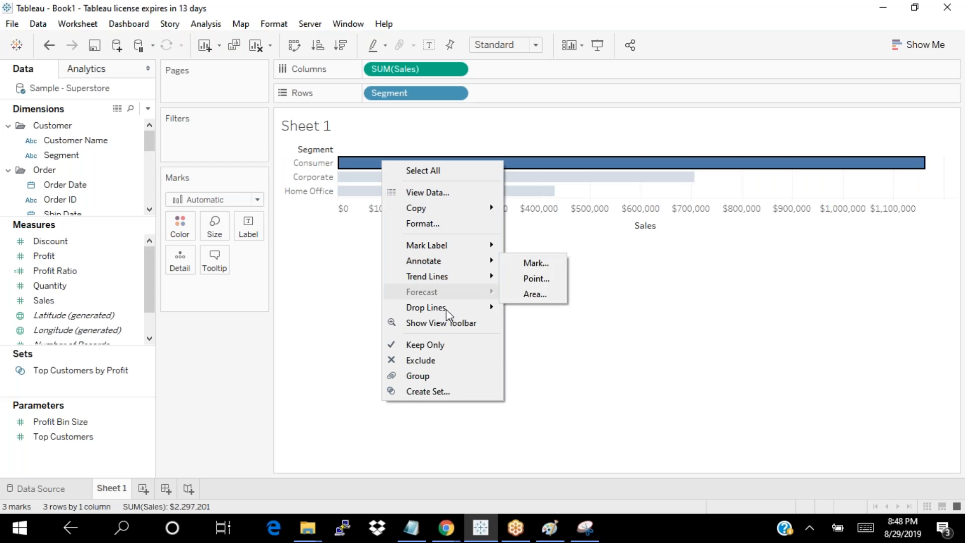
click(440, 359)
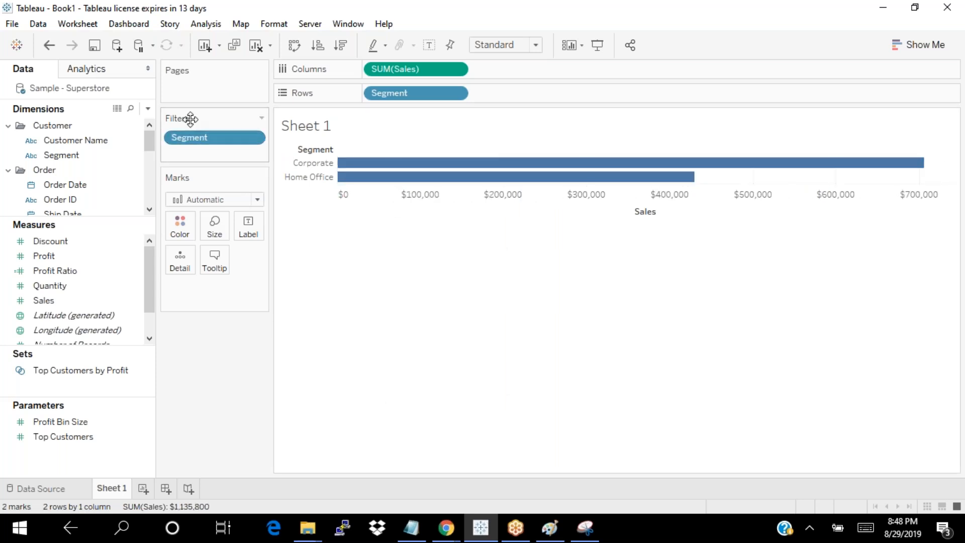
mouse_move(360, 186)
drag(211, 145, 206, 371)
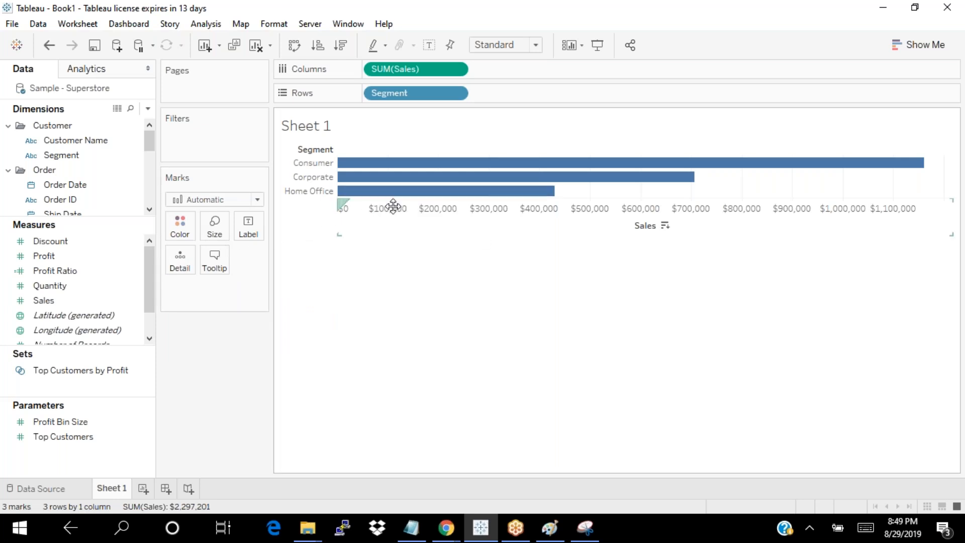
Step: Examine the Sales axis, the Segment header and the details of the Consumer, Corporate and Home Office bars
click(361, 208)
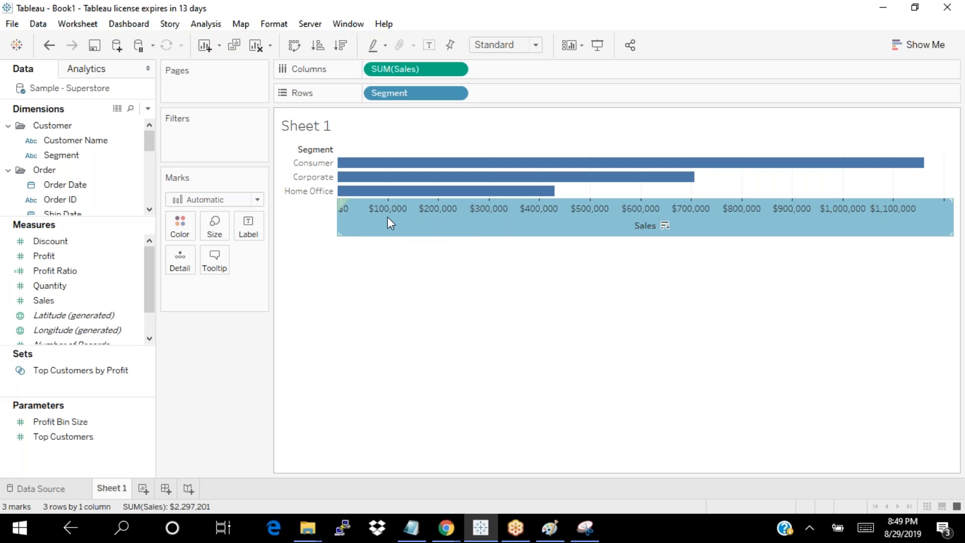
mouse_move(502, 193)
mouse_move(474, 221)
click(365, 287)
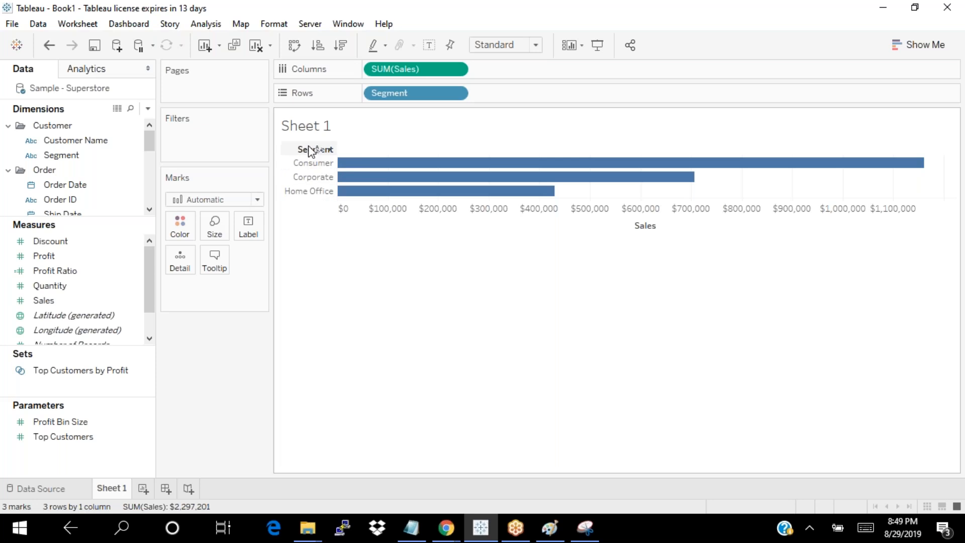
mouse_move(462, 189)
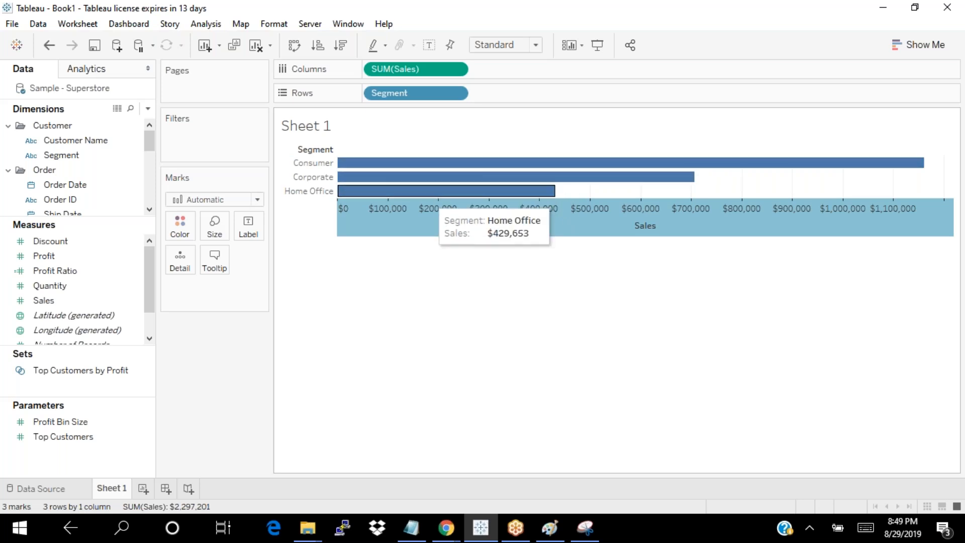
mouse_move(430, 232)
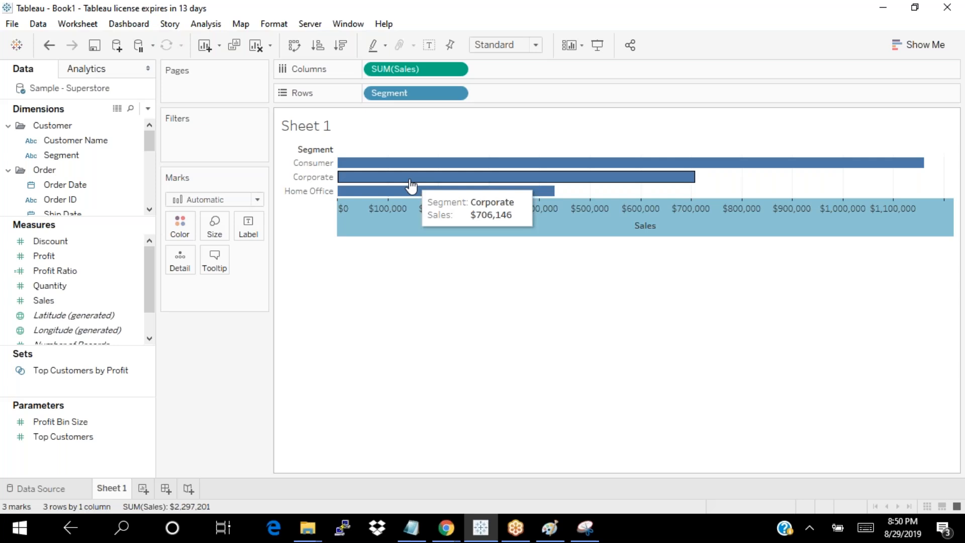
mouse_move(387, 193)
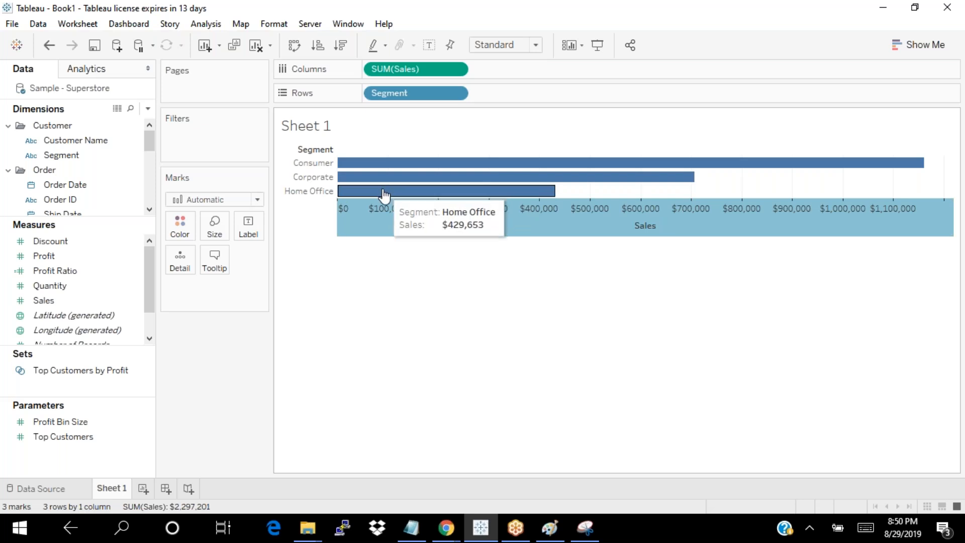
mouse_move(374, 165)
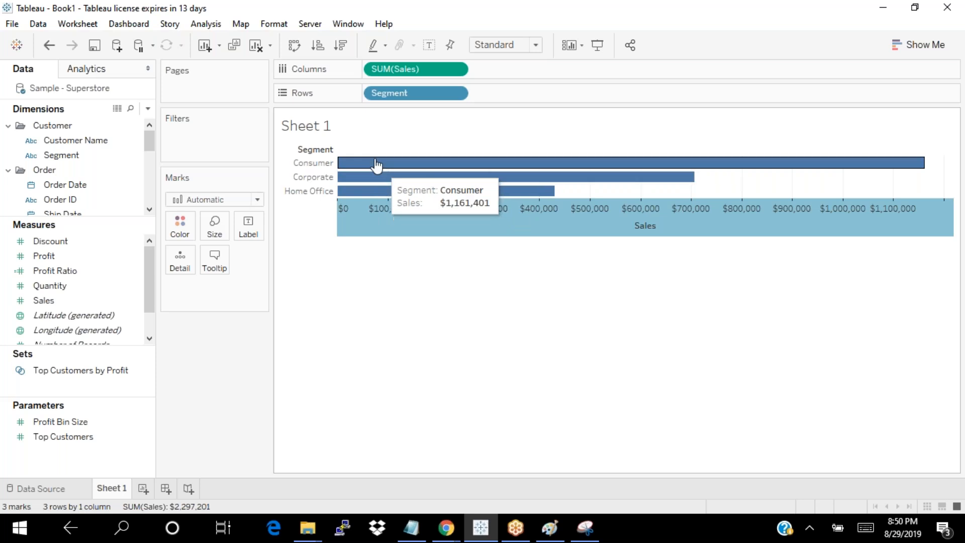
Step: Replace the sheet title with "segment wise sales", centre it and colour the text red
double_click(370, 132)
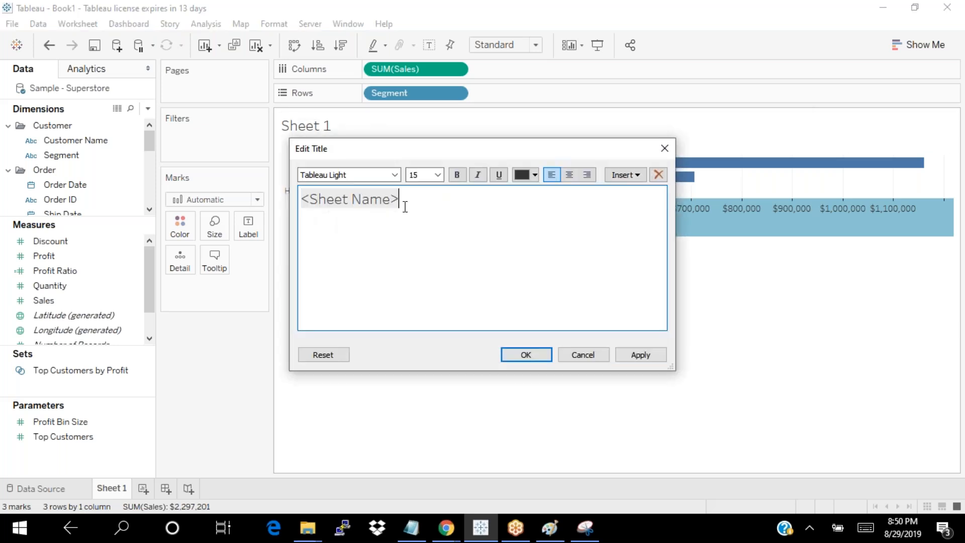
key(BackSpace)
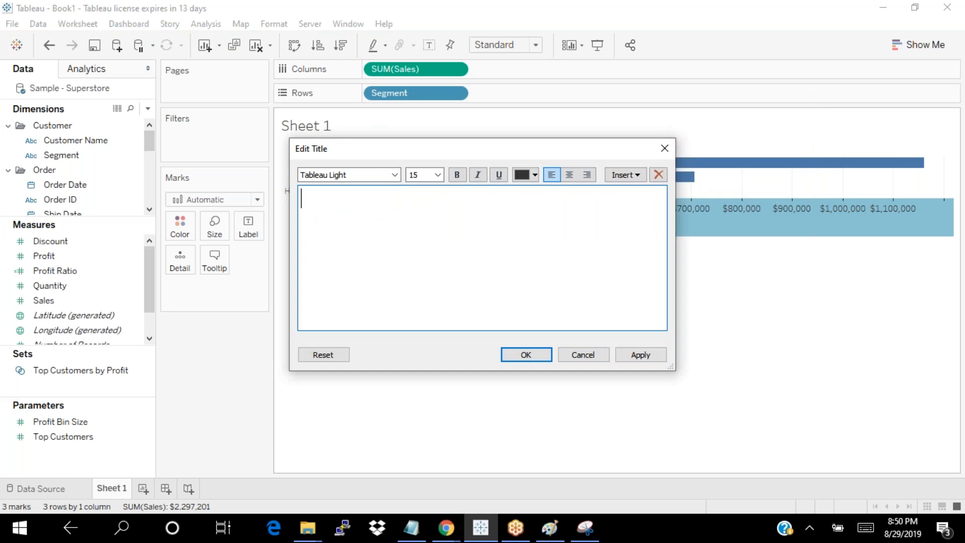
text(segment wise sales)
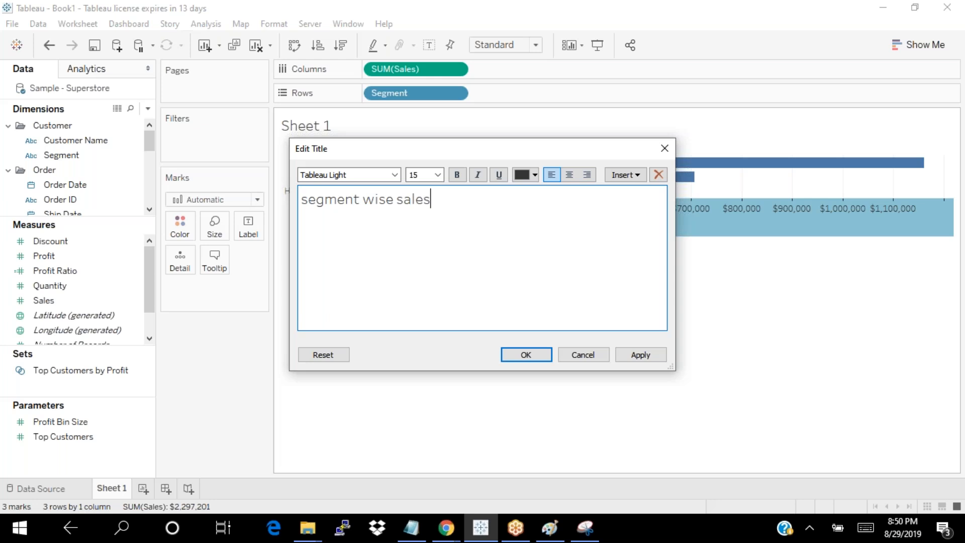
drag(441, 199, 257, 202)
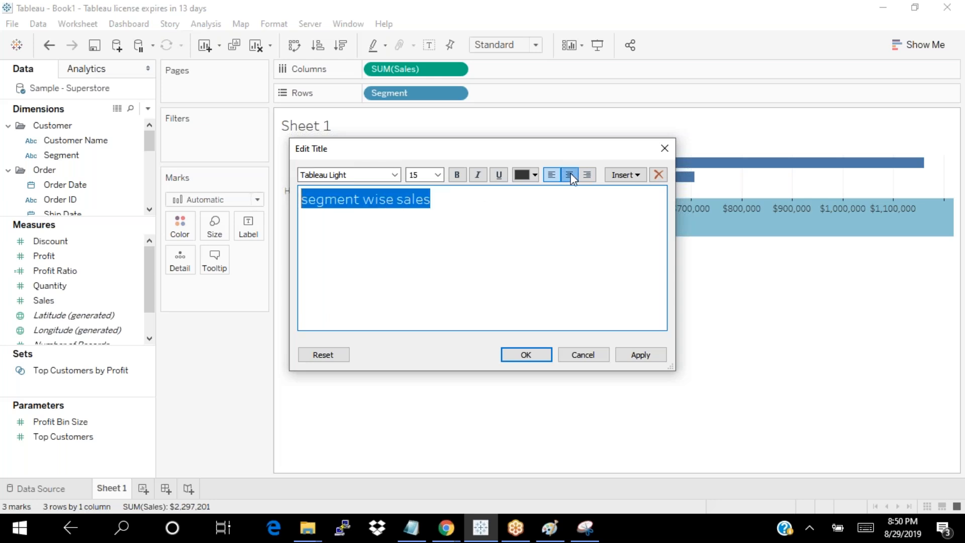
click(570, 174)
click(536, 176)
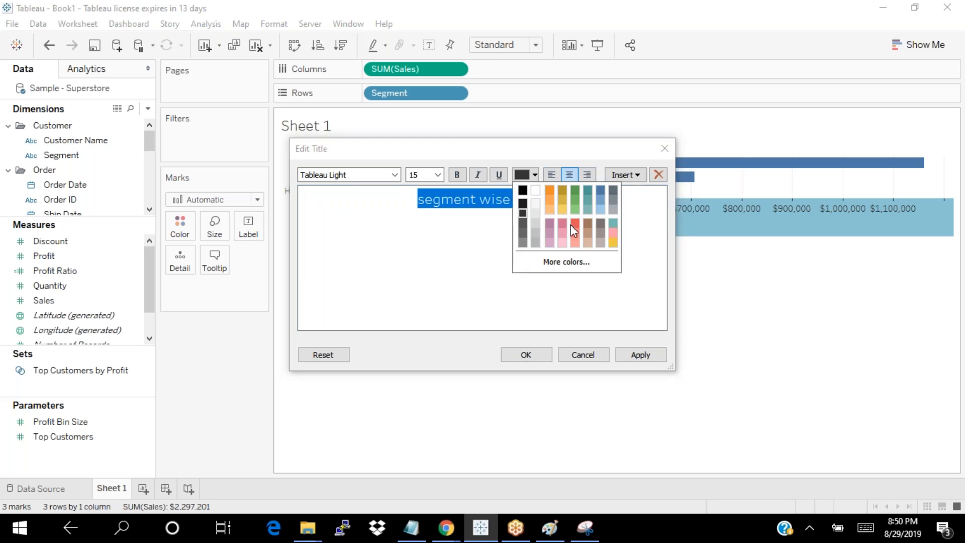
click(576, 230)
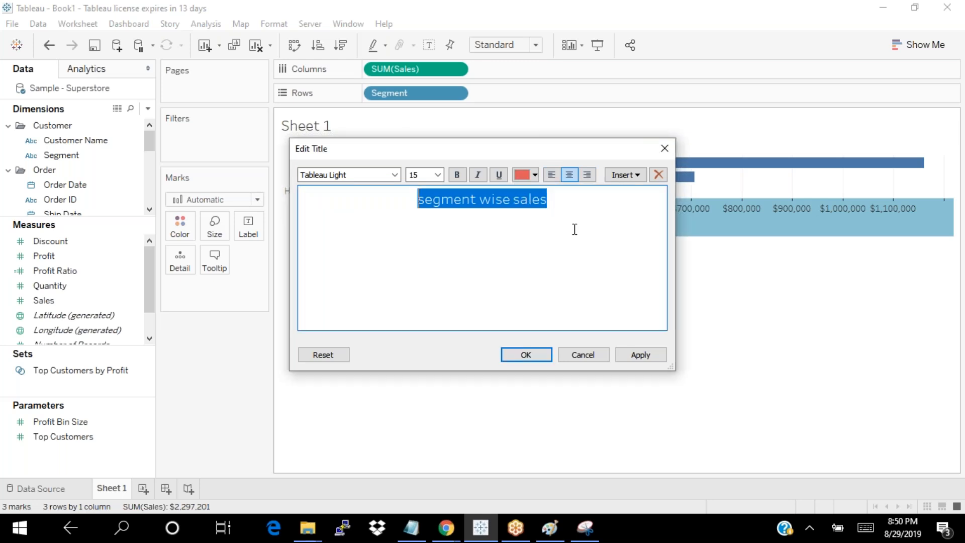
click(631, 354)
click(537, 355)
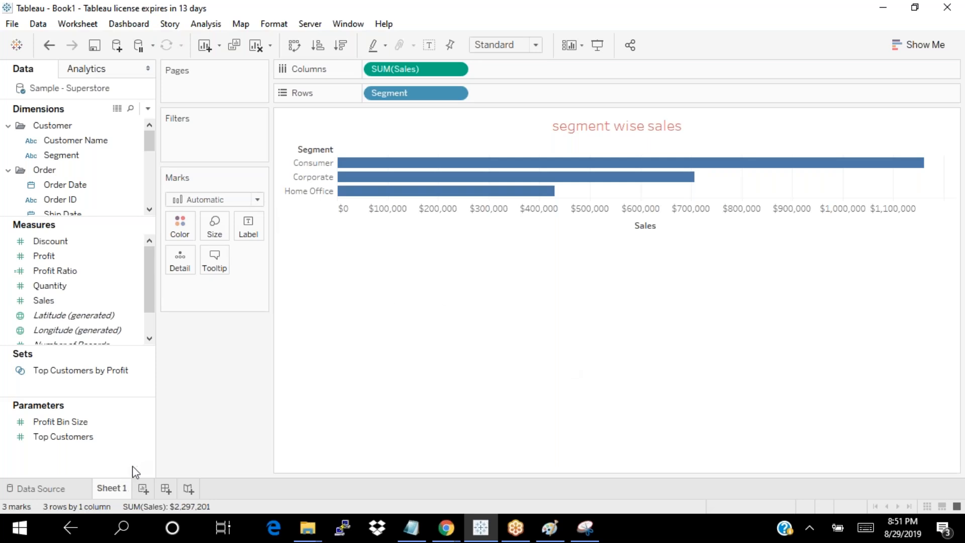
Step: Show the worksheet caption and look at its text in the caption editor without changing it
click(78, 27)
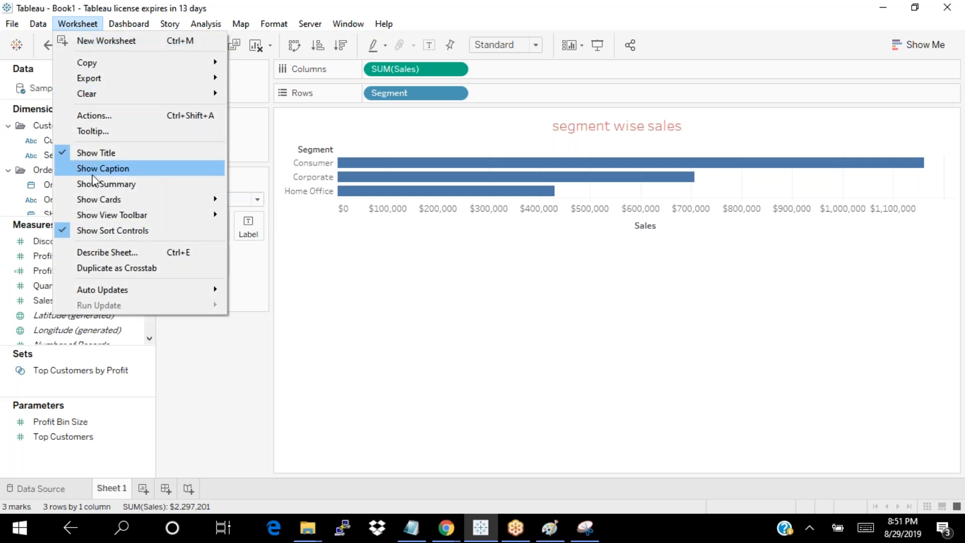
mouse_move(91, 193)
click(67, 170)
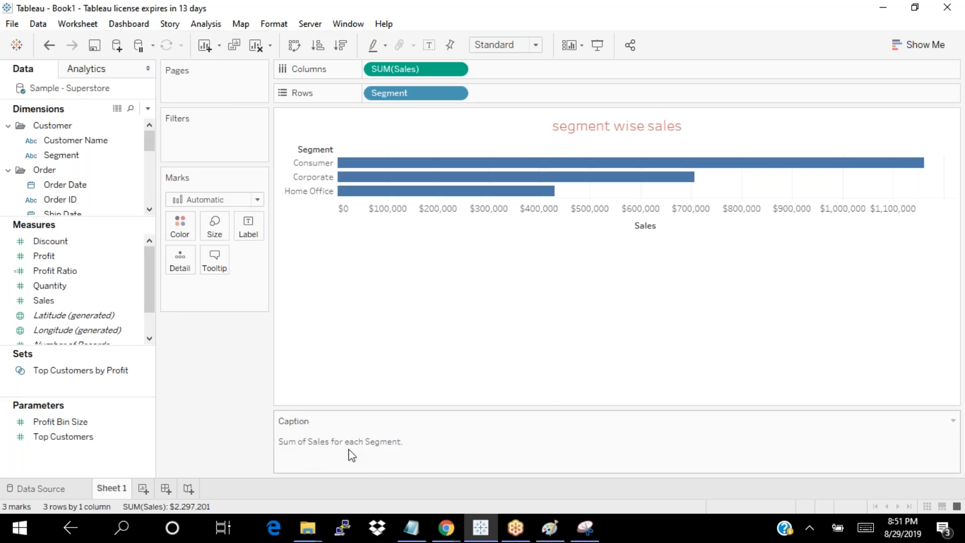
double_click(436, 447)
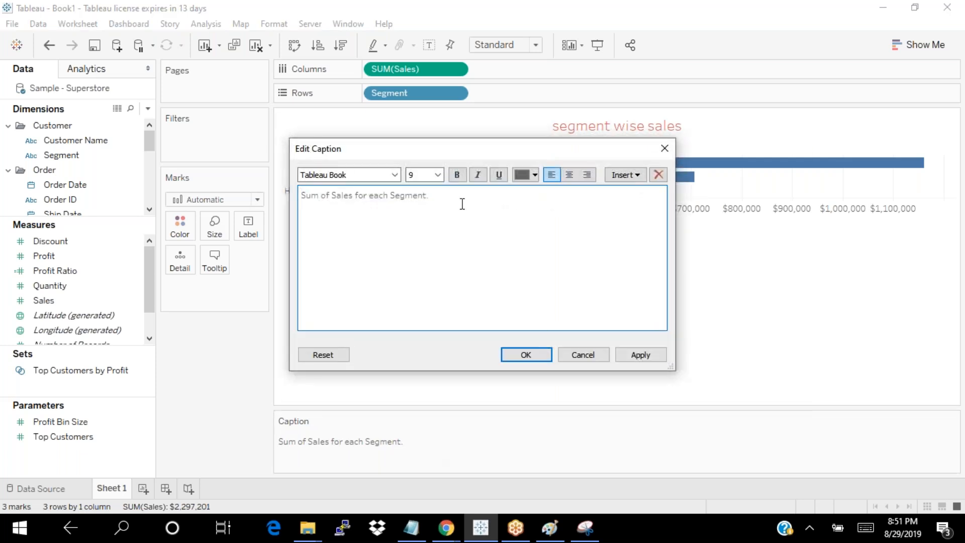
click(583, 351)
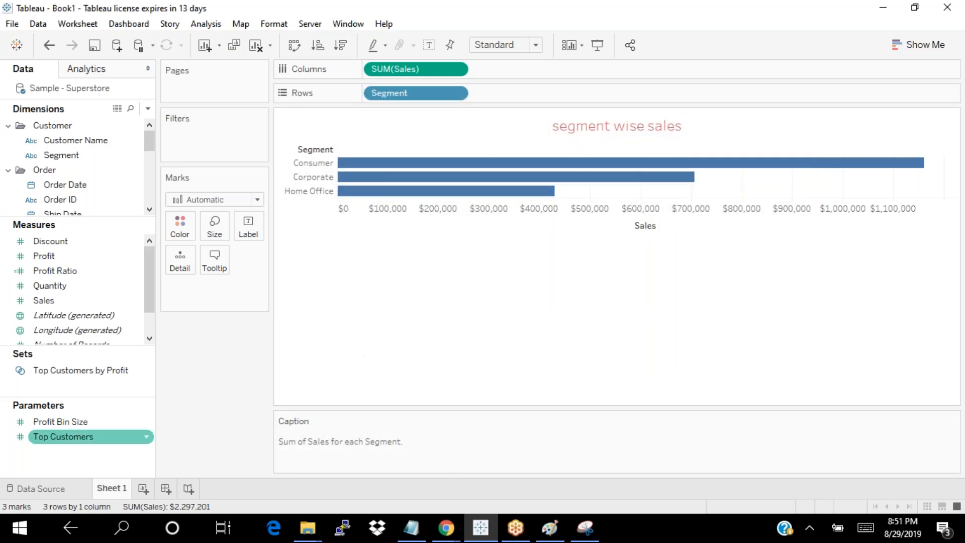
Step: Show the Summary card for the Sales by Segment worksheet
click(78, 25)
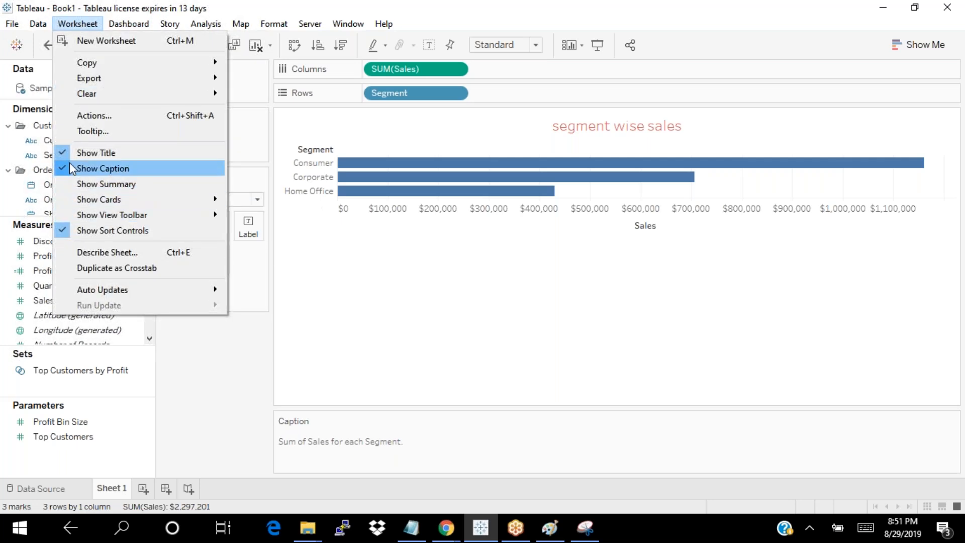
click(62, 190)
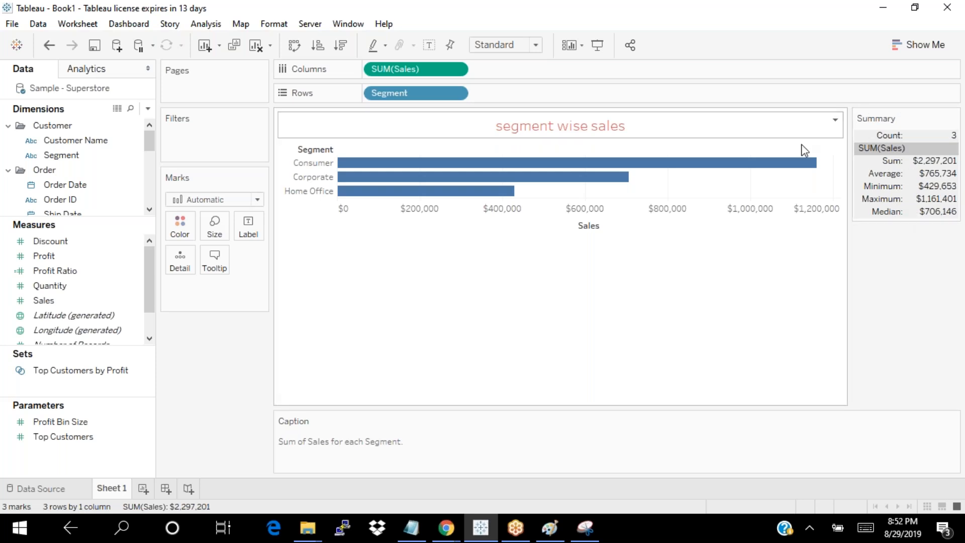
click(79, 24)
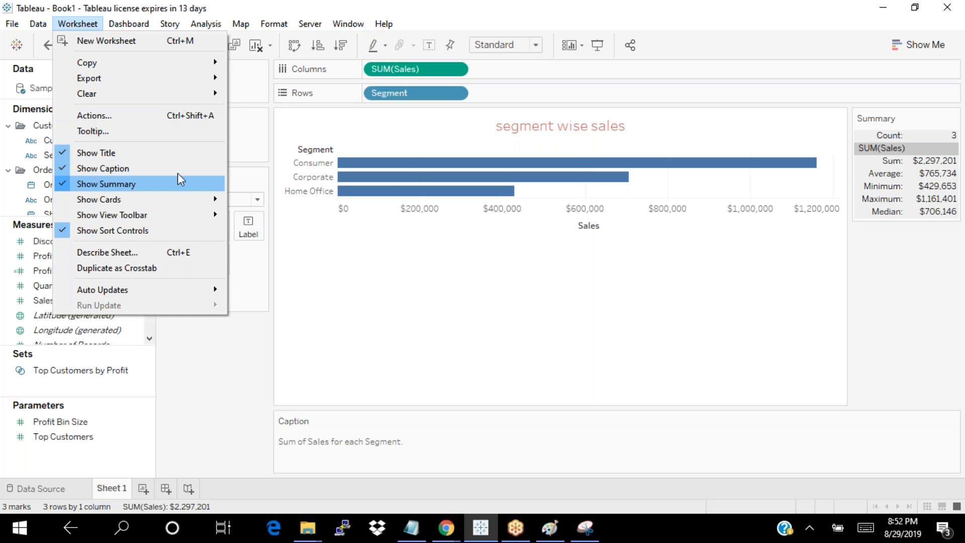
click(919, 120)
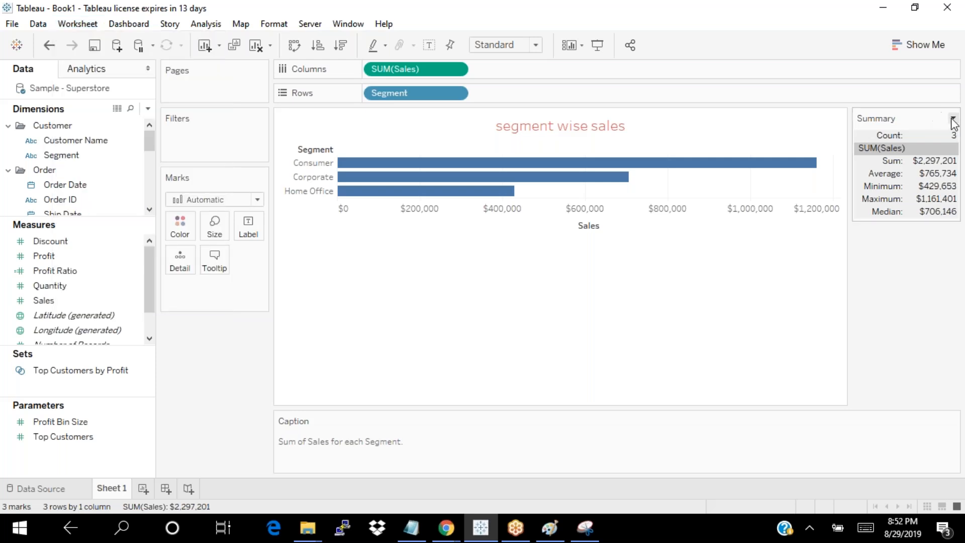
Step: Add Standard deviation and First quartile to the Summary card and widen the card so its values fit
click(954, 119)
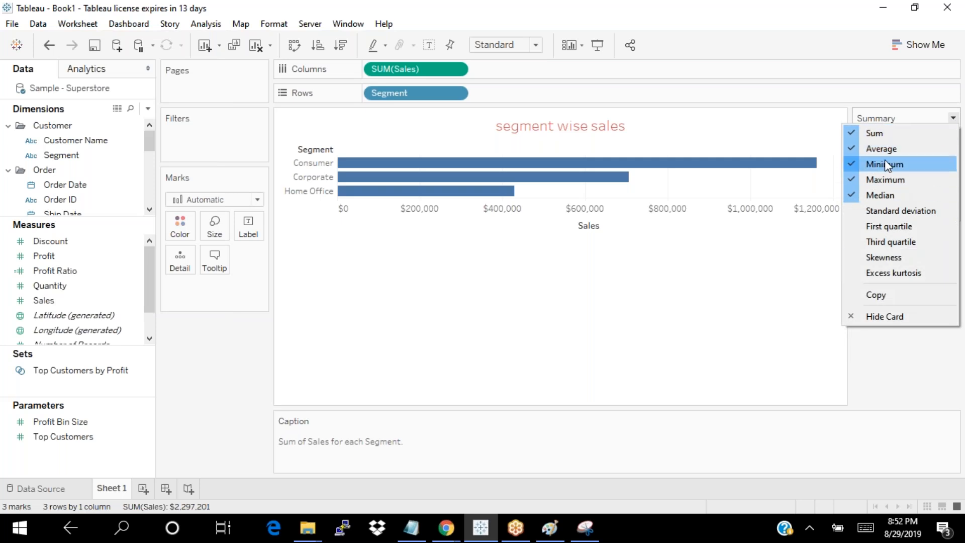
click(857, 211)
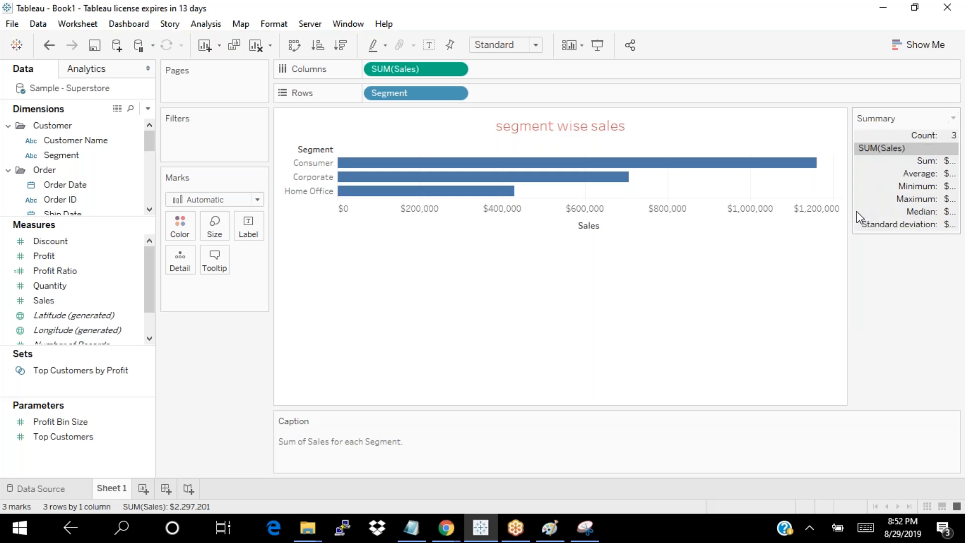
click(954, 121)
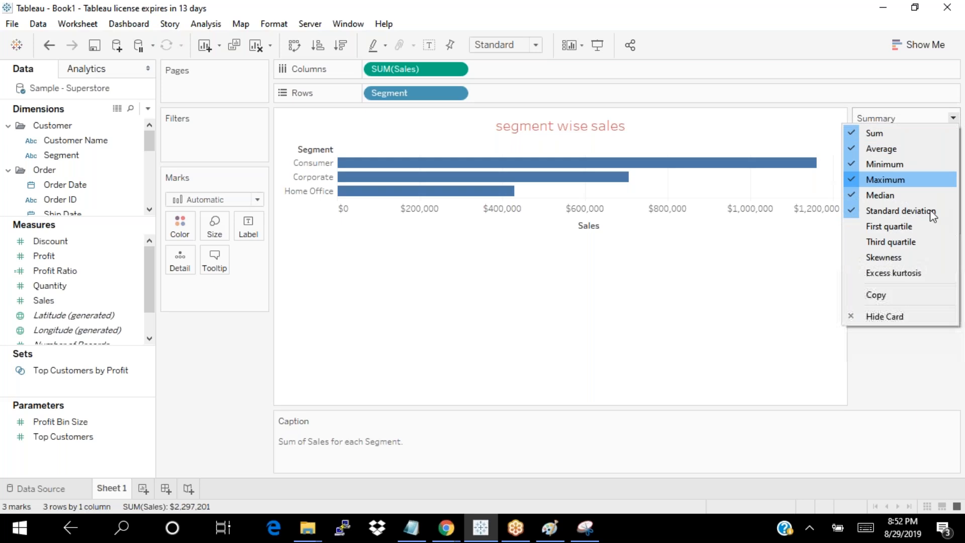
click(905, 248)
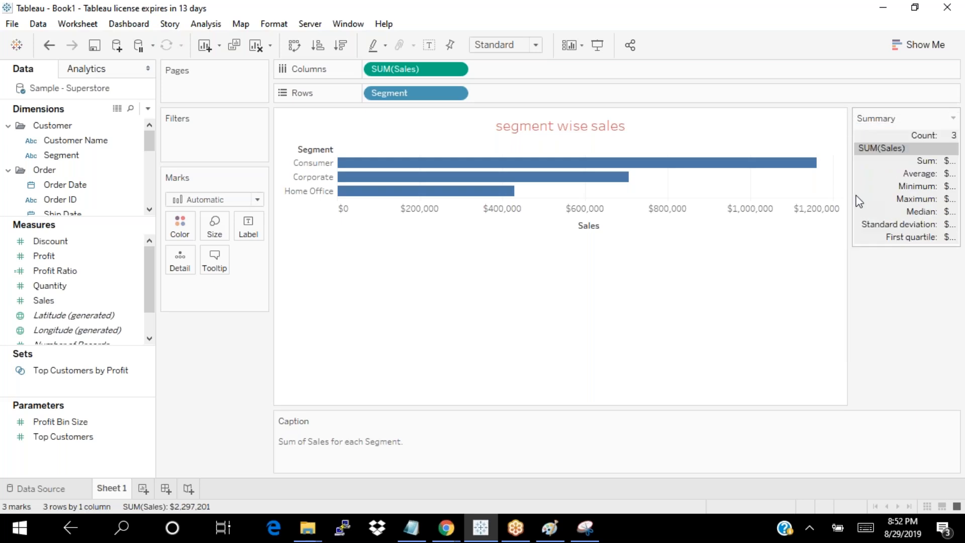
drag(843, 191, 786, 189)
click(953, 117)
click(820, 297)
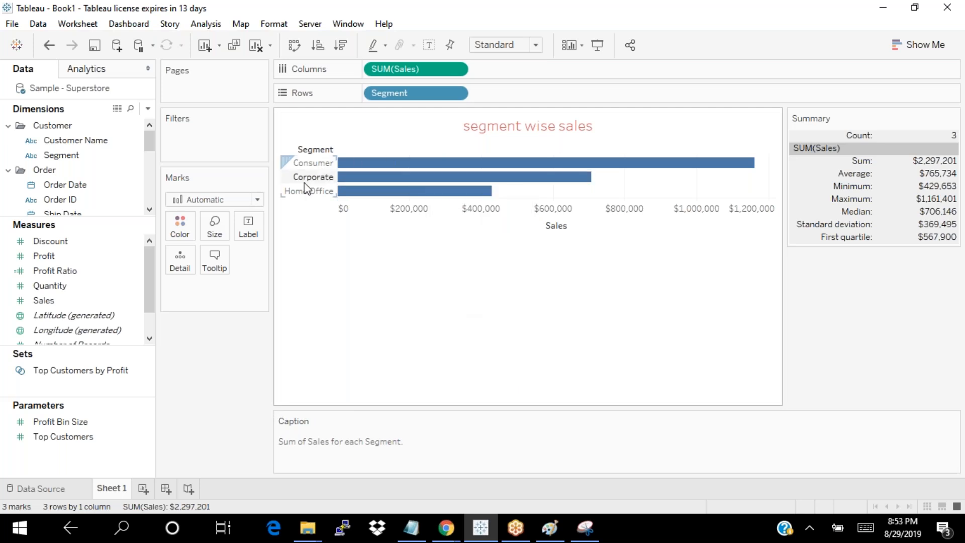
Step: Switch to Paint and paste a screenshot of the Tableau worksheet
mouse_move(432, 193)
mouse_move(534, 166)
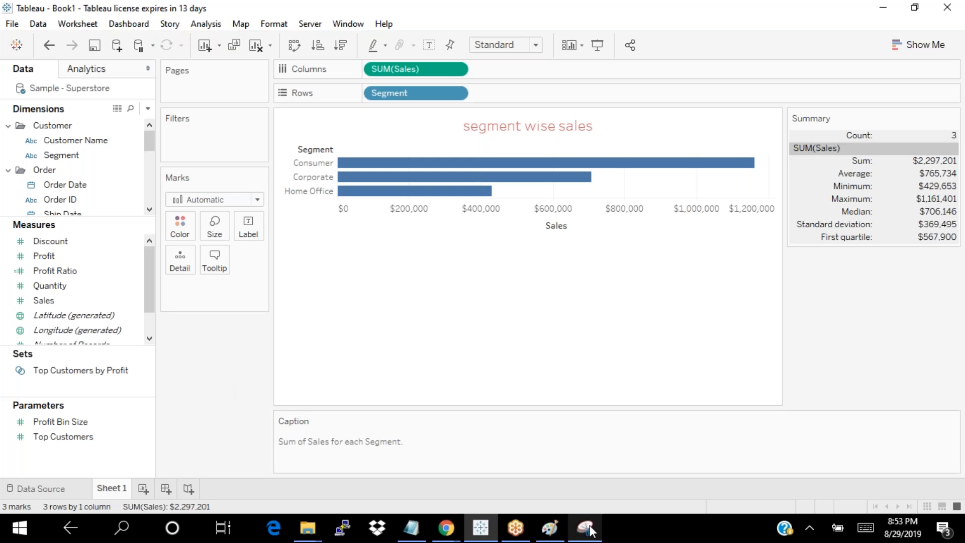
mouse_move(589, 531)
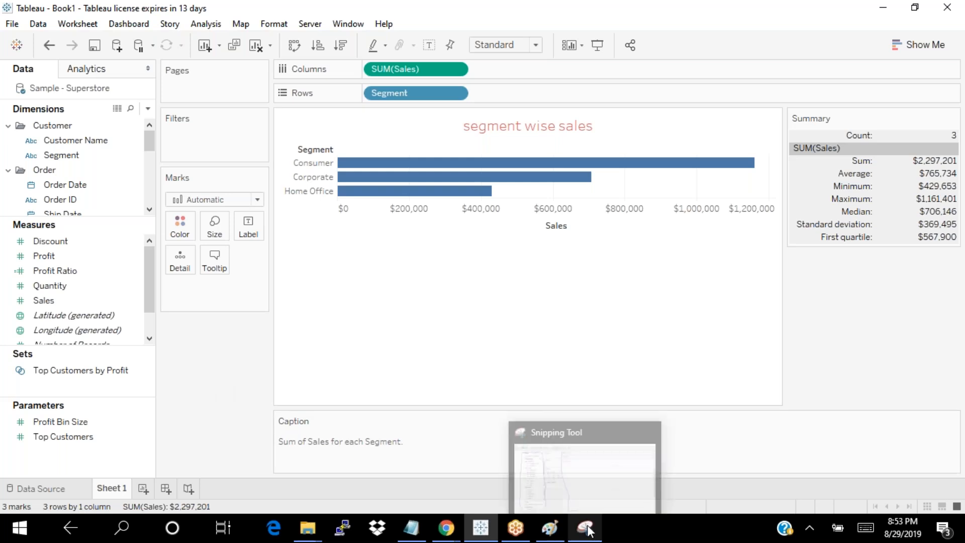
click(555, 531)
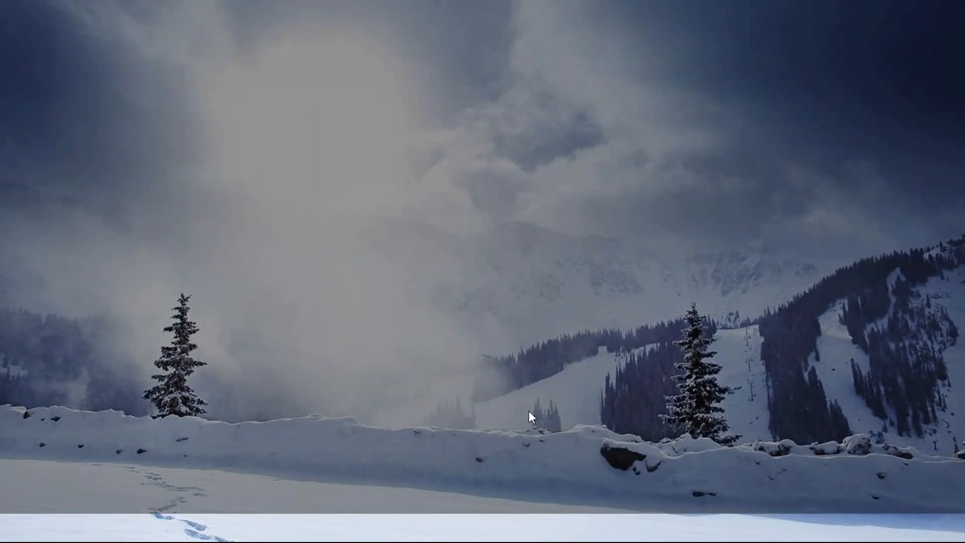
key(ctrl+v)
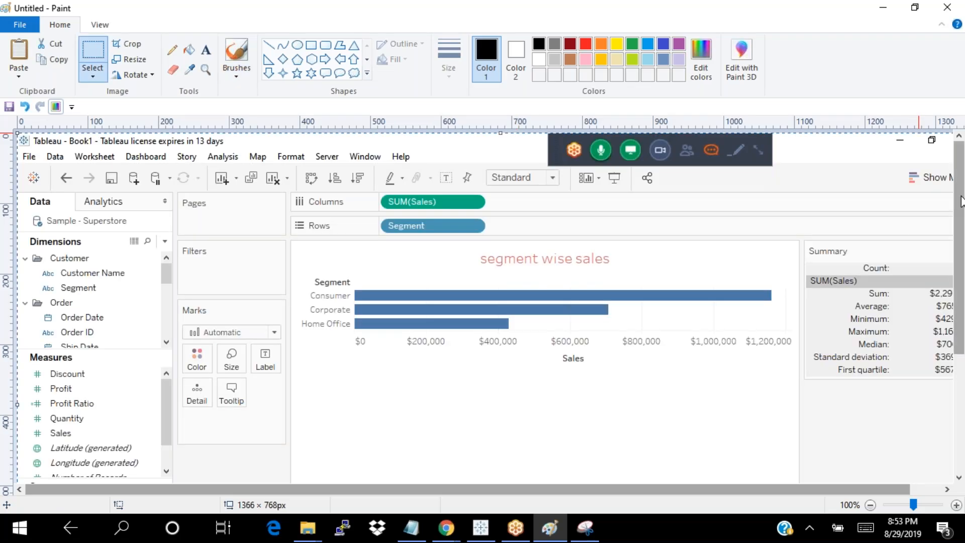
Step: Draw nested rectangles around the bars and axis (about 687 × 113 px), the titled view (about 944 × 450 px), and the whole worksheet area
drag(961, 202, 962, 216)
click(311, 45)
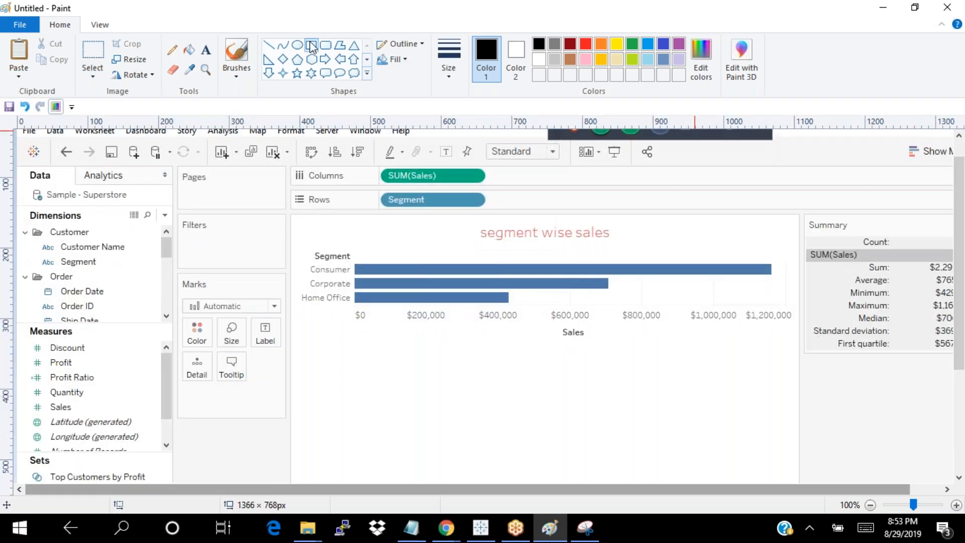
drag(308, 250, 793, 330)
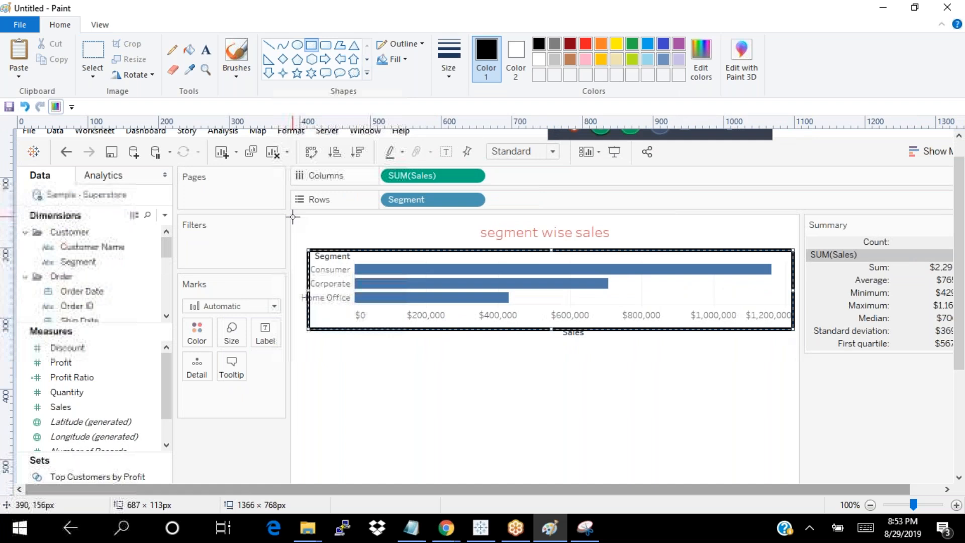
drag(293, 218, 958, 534)
mouse_move(964, 327)
mouse_down()
mouse_move(960, 415)
mouse_move(950, 346)
mouse_up()
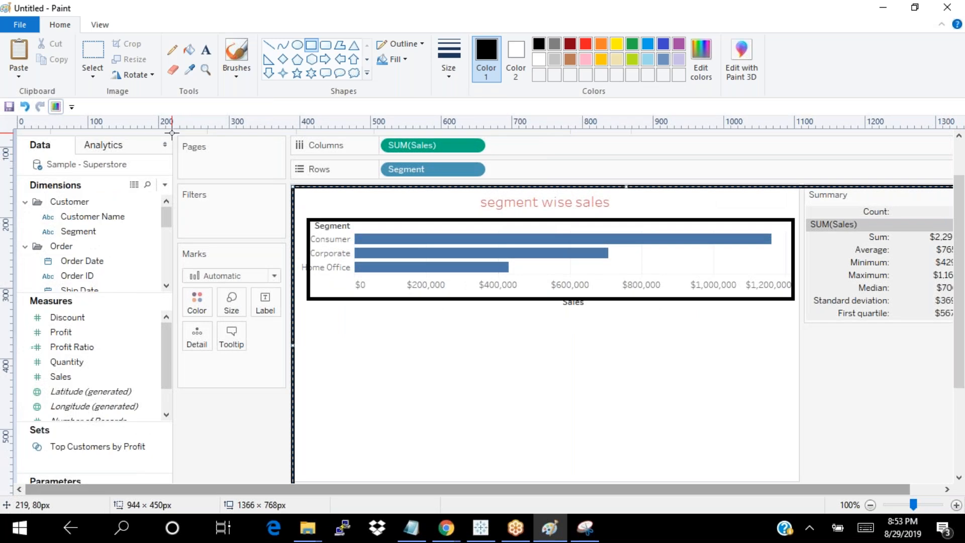
click(172, 134)
mouse_move(172, 134)
mouse_down()
mouse_move(412, 409)
mouse_move(769, 523)
mouse_move(964, 537)
mouse_up()
Step: Draw callout lines from the axis, segment labels, header, title and Summary card, and frame the Data pane with a rectangle about 210 × 510 px
click(268, 46)
mouse_move(361, 280)
mouse_down()
mouse_move(450, 286)
mouse_move(419, 308)
mouse_move(397, 301)
mouse_move(397, 281)
mouse_move(410, 351)
mouse_up()
drag(326, 262, 236, 282)
drag(330, 224, 256, 201)
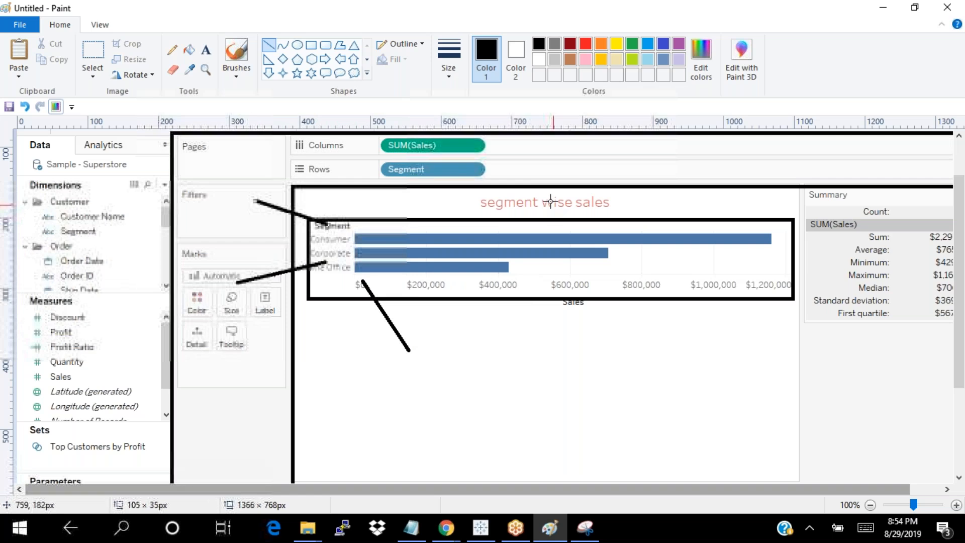
drag(546, 207, 573, 132)
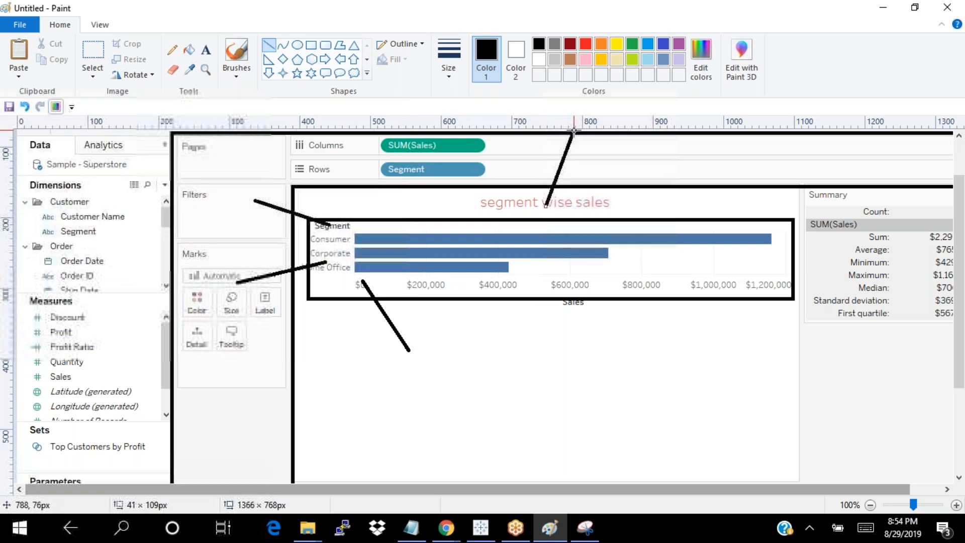
drag(864, 231, 954, 476)
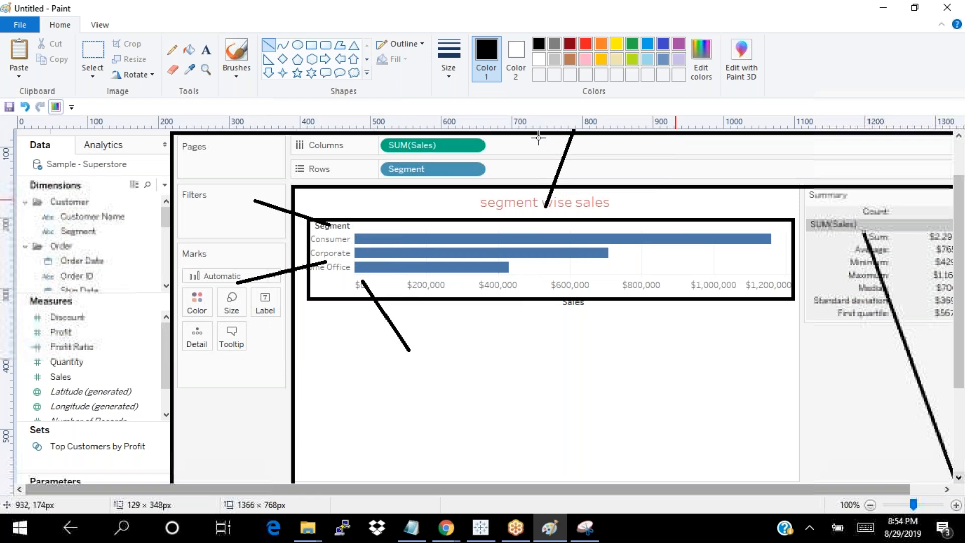
click(311, 45)
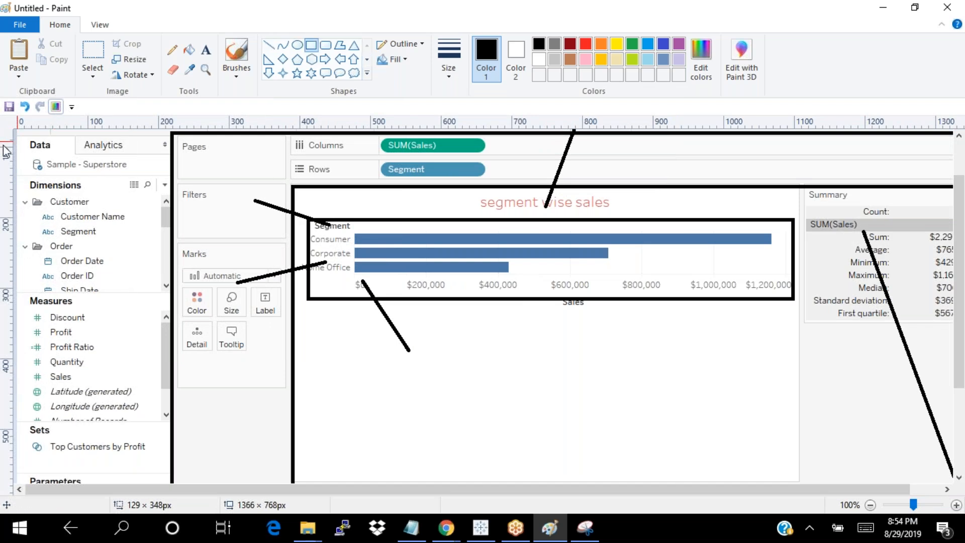
drag(18, 133, 166, 492)
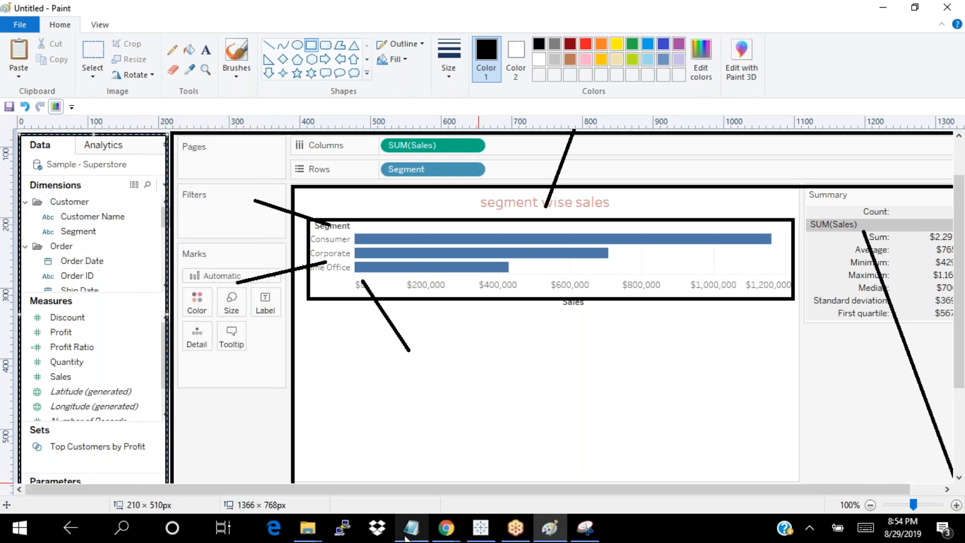
Step: Switch to the Notepad notes and add the heading "worksheet" underlined with dashes below the 5--Measures line
mouse_move(411, 528)
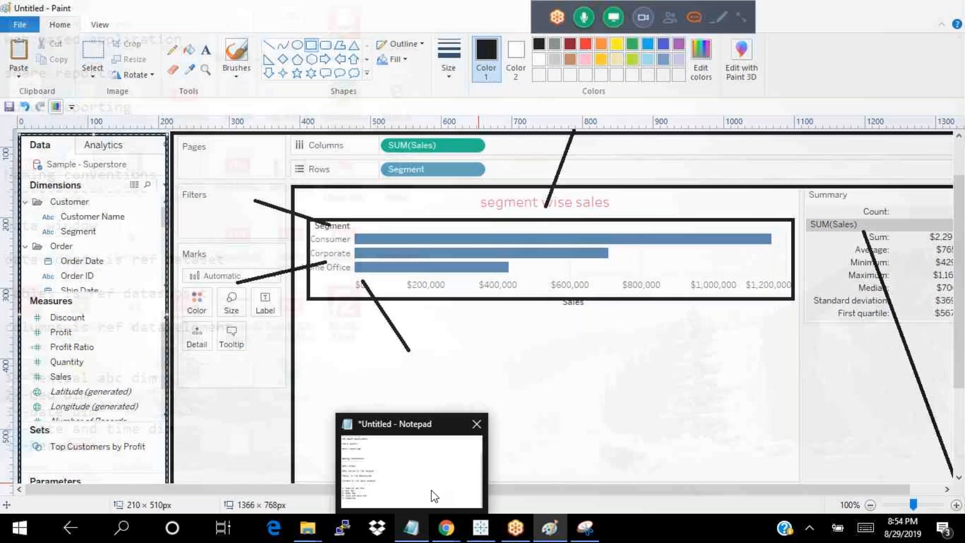
click(431, 490)
scroll(946, 300, down, 1)
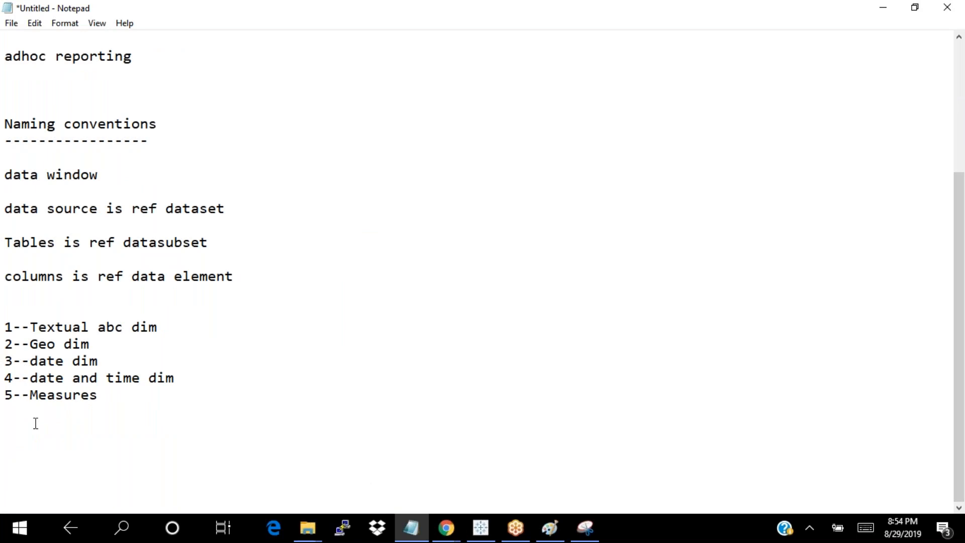
text(worksheet)
key(Return)
text(------------)
key(Return)
key(Return)
Step: List "row shelf" and "column shelf" under the worksheet heading, separated by blank lines
text(row)
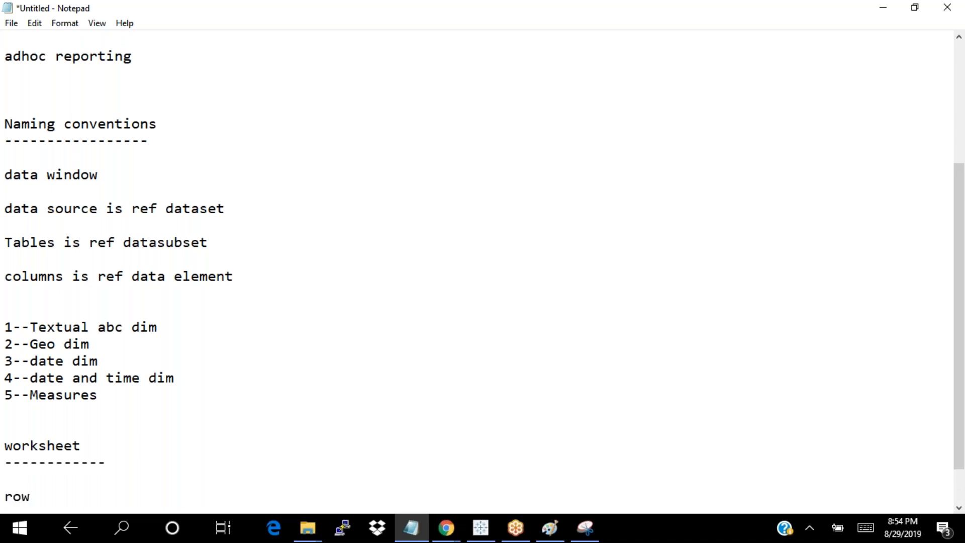
text( shelf)
key(Return)
key(Return)
text(col)
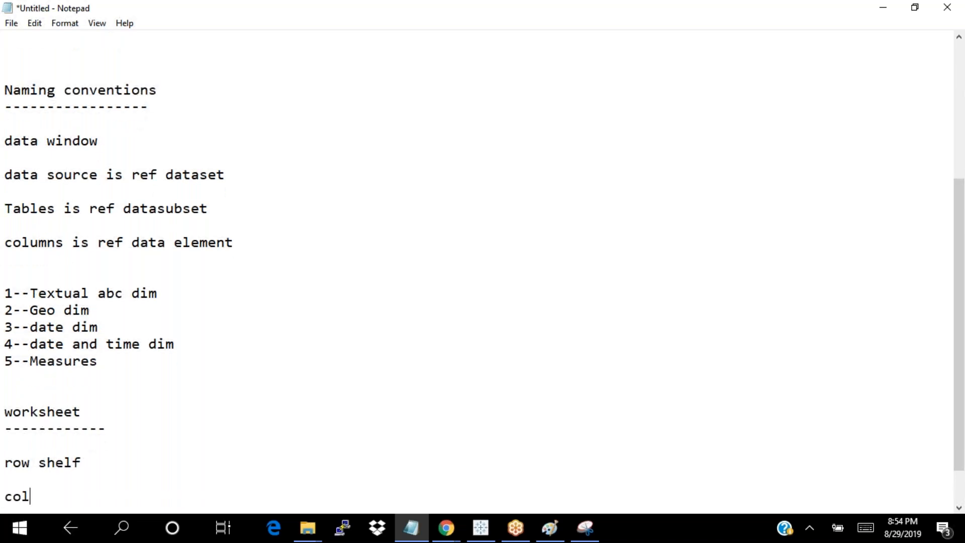
text(umn shelf)
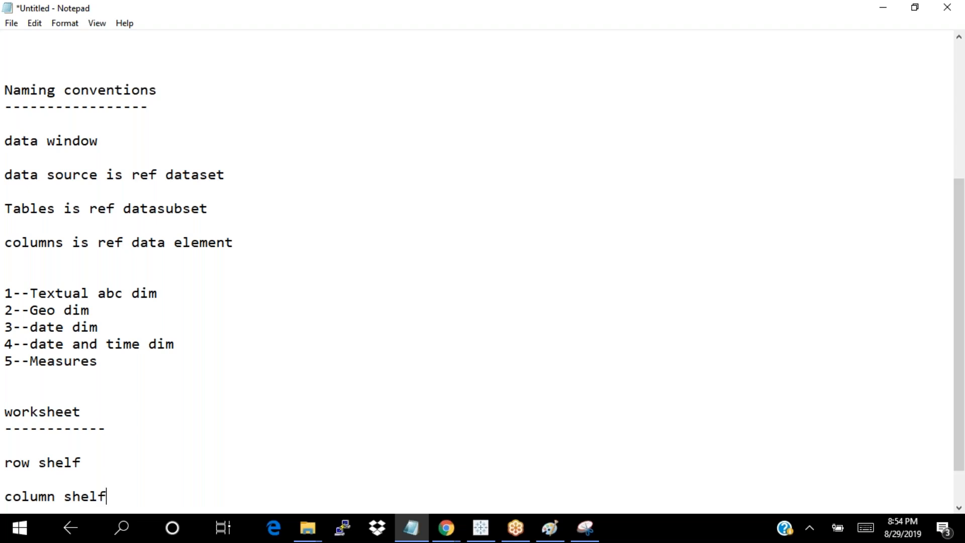
key(Return)
key(Return)
Step: Add the entries "page shelf" and "filter" below column shelf in the worksheet notes
text(pa)
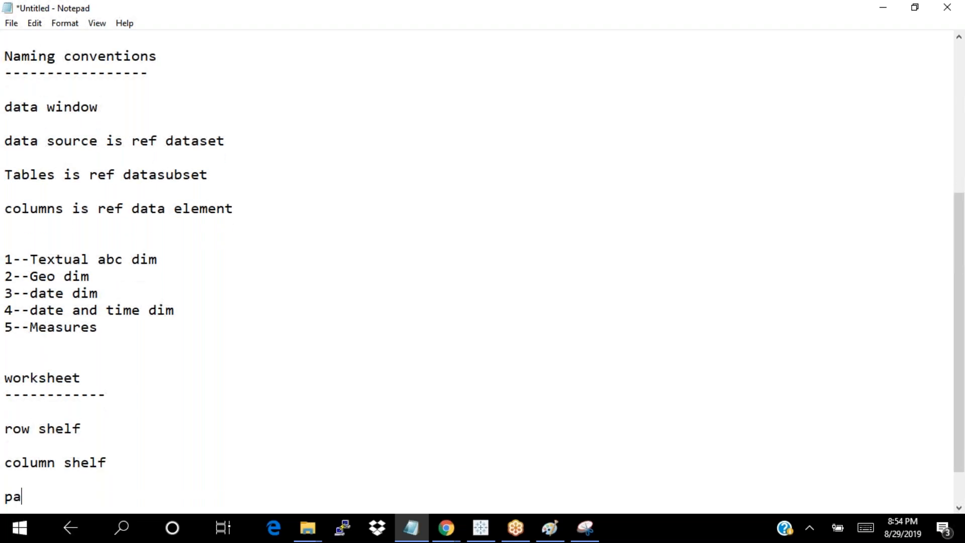
text(ge shelf)
key(Return)
key(Return)
text(filter s)
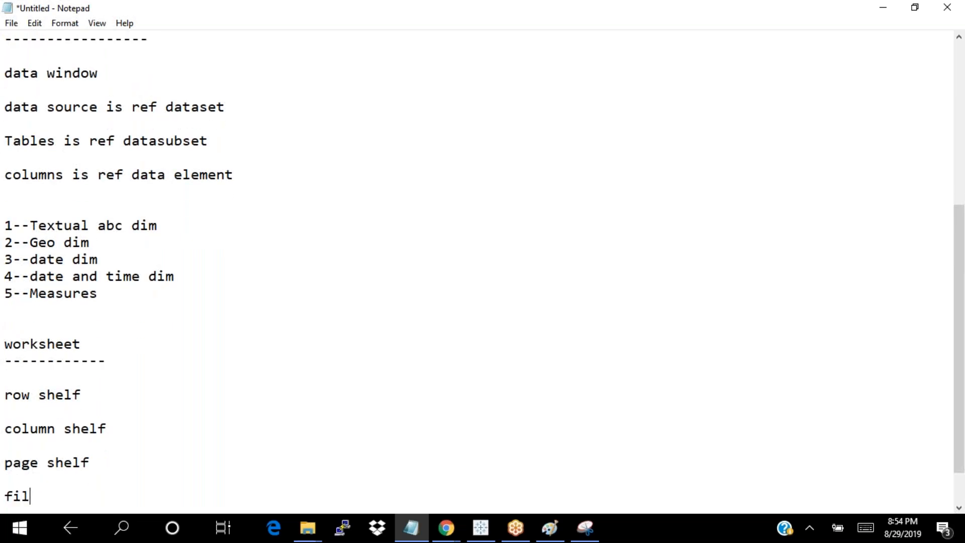
key(BackSpace)
key(BackSpace)
key(Return)
key(Return)
Step: Add the entries "marks" and "tittle--worksheet" to the worksheet list
text(marks)
key(Return)
key(Return)
text(ti)
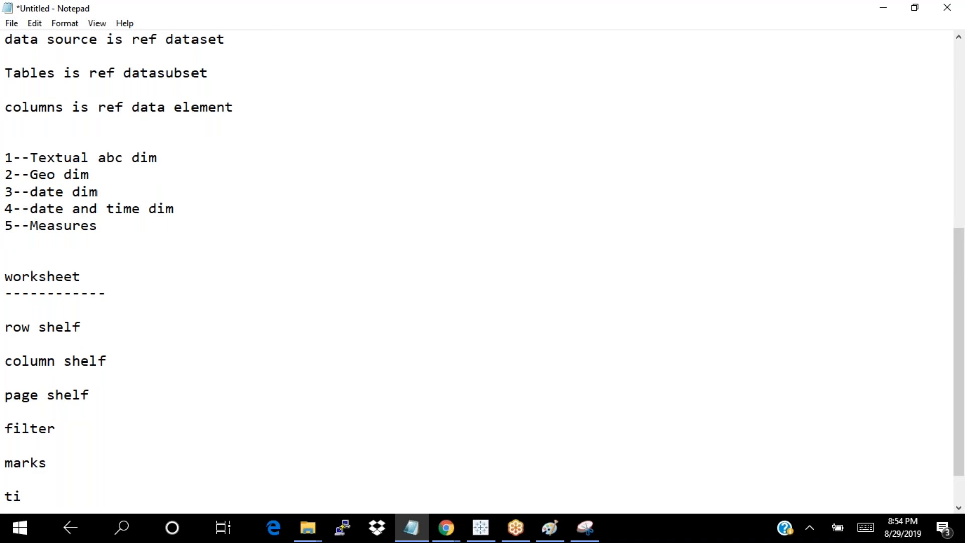
text(ttle--work)
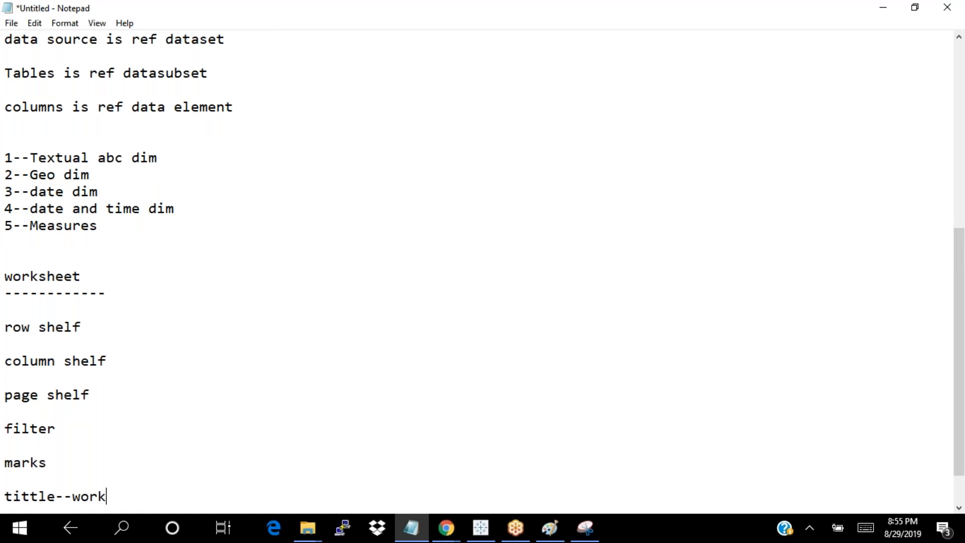
text(sheet)
key(Return)
key(Return)
Step: Add the entries "caption---worksheet" and "summary--worksheet--rightclick--enable", leaving extra blank lines below the summary entry
text(captio)
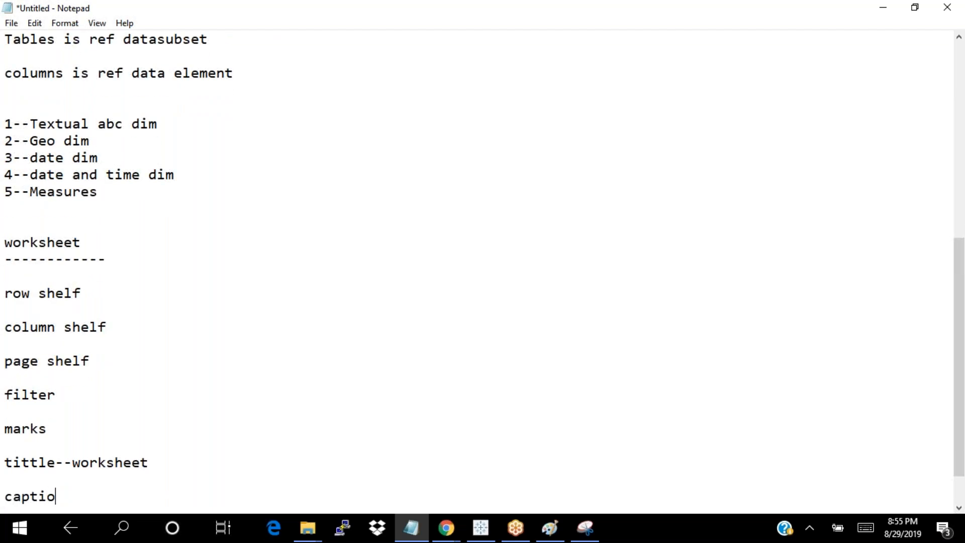
text(n---workshet)
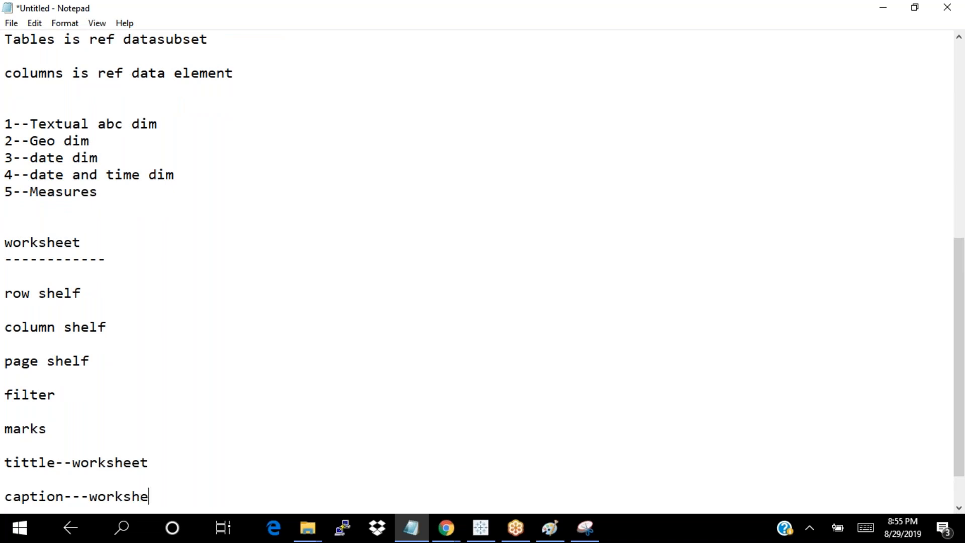
key(BackSpace)
text(et)
key(Return)
key(Return)
text(summary)
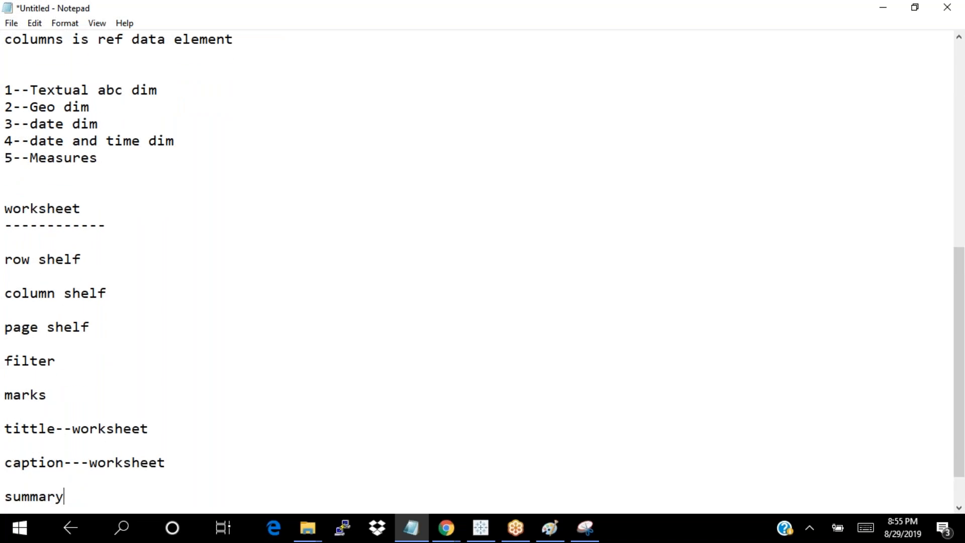
text(--worksheet--rightclick--ena)
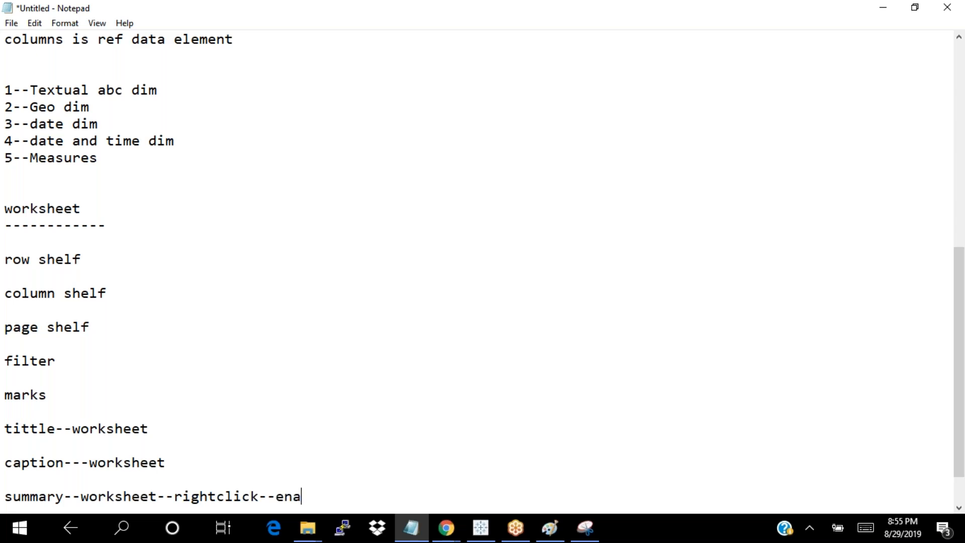
text(le)
key(Return)
key(Return)
key(Return)
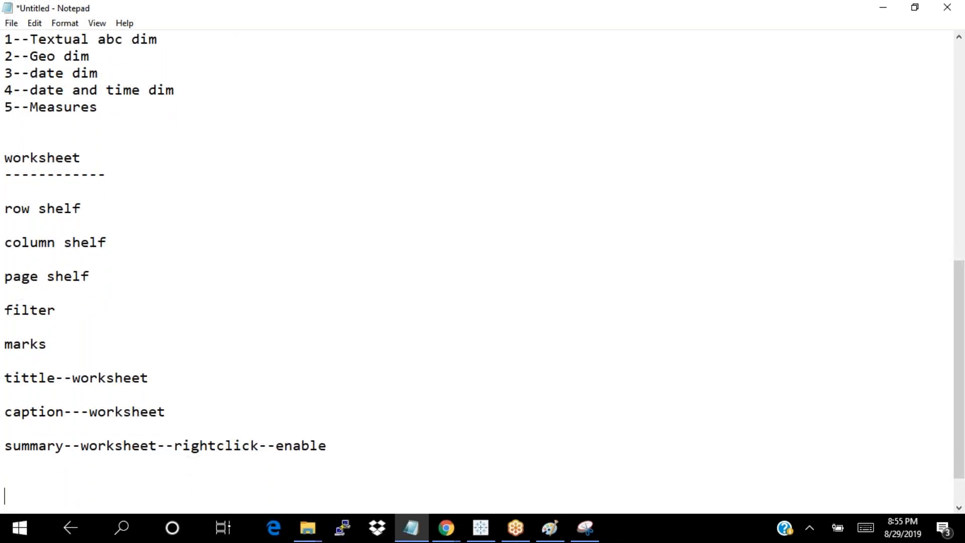
Step: Add the definition "header--values across dim" to the worksheet notes
text(header--)
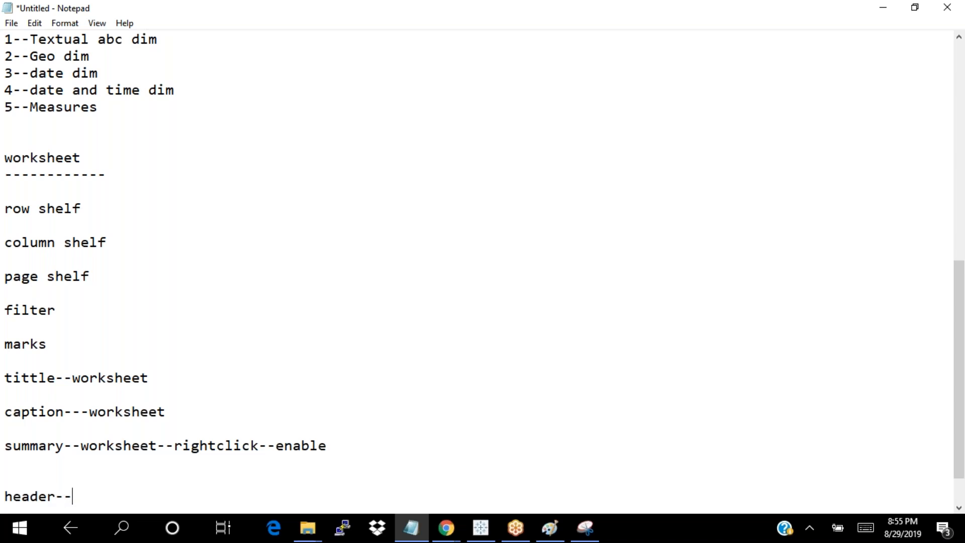
text(values acreo)
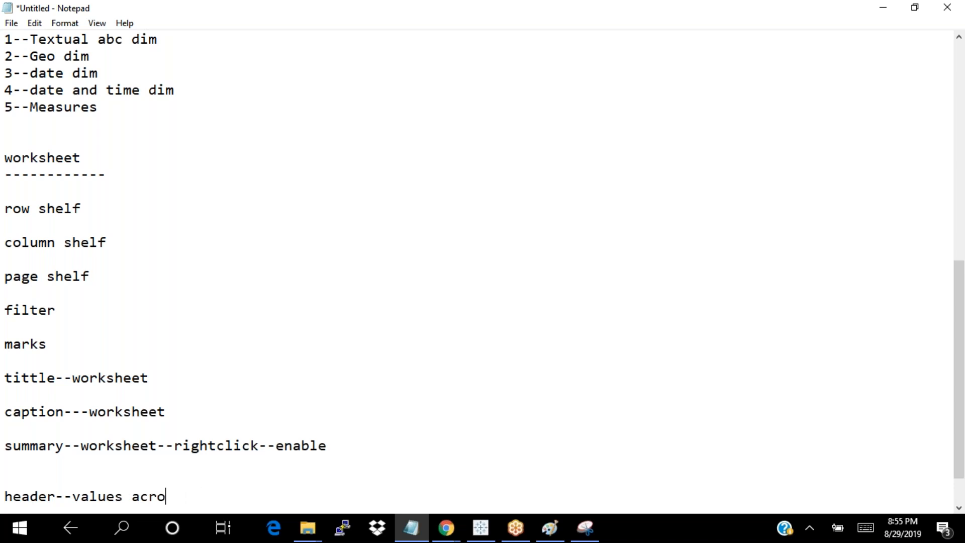
text(s dim)
key(Return)
key(Return)
Step: Add the entries "header label--" and "axis--range" below the header definition
text(hea)
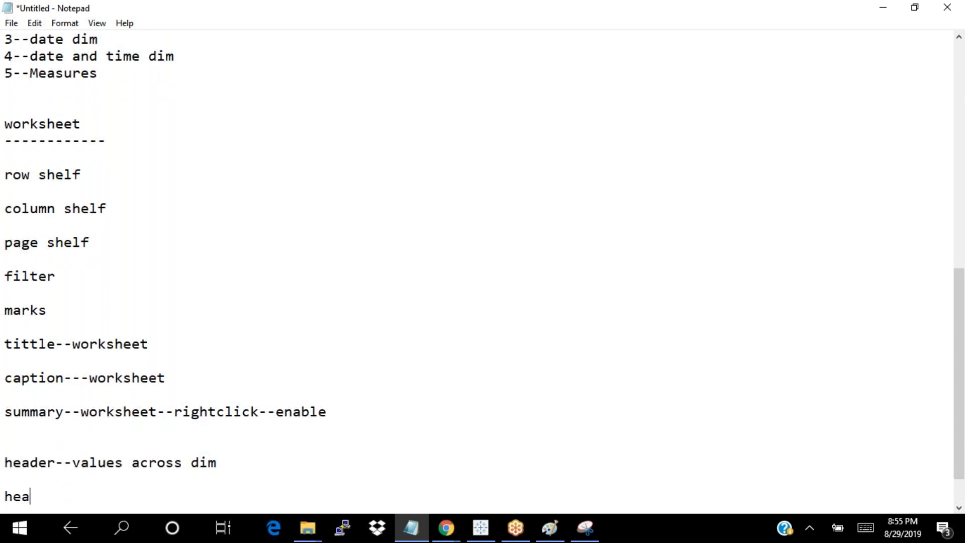
text(der labe)
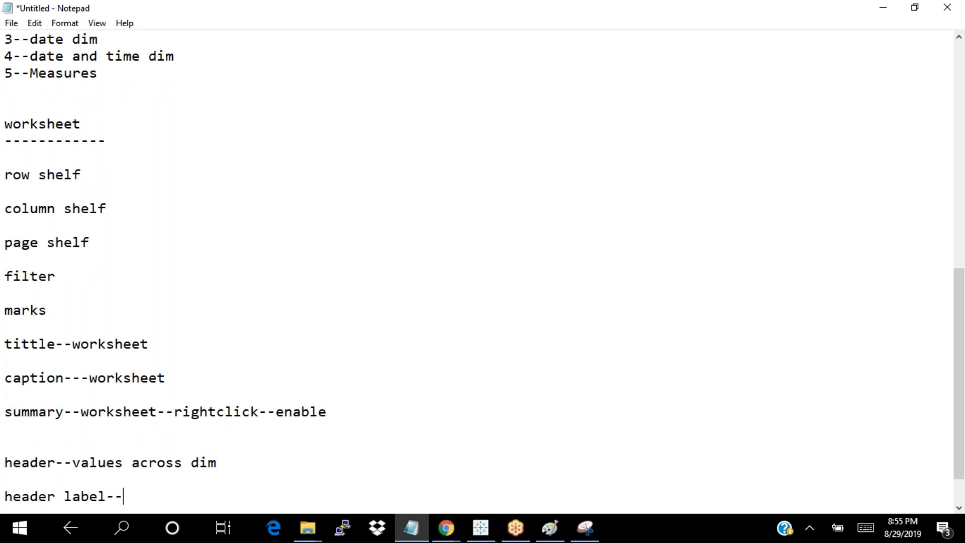
text(l--)
key(Return)
key(Return)
text(ax)
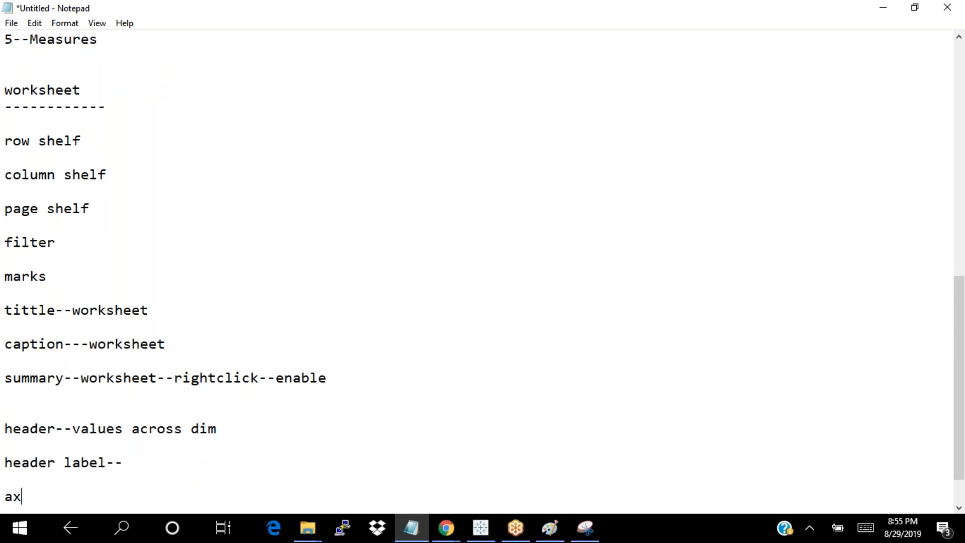
text(is--range)
key(Return)
key(Return)
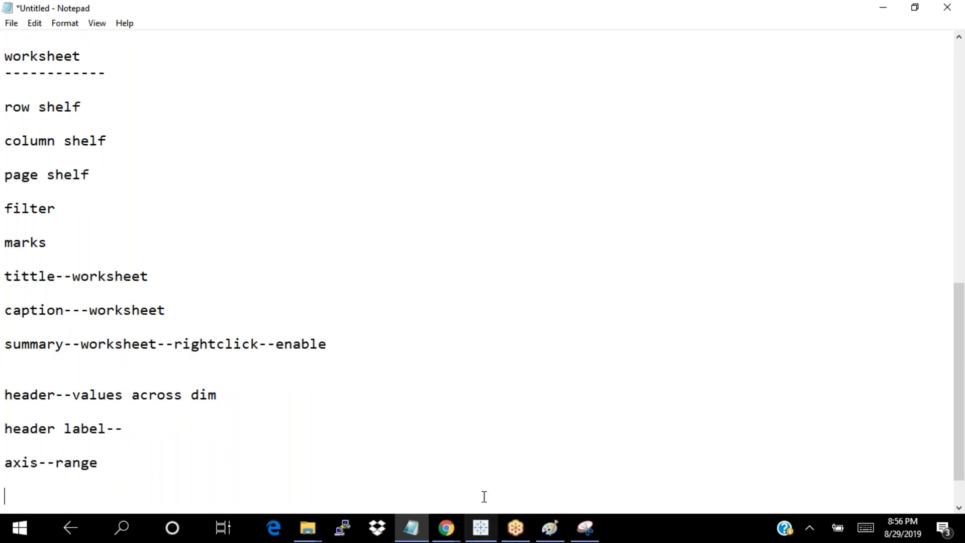
Step: Switch to the Tableau workbook with the segment wise sales chart
mouse_move(481, 528)
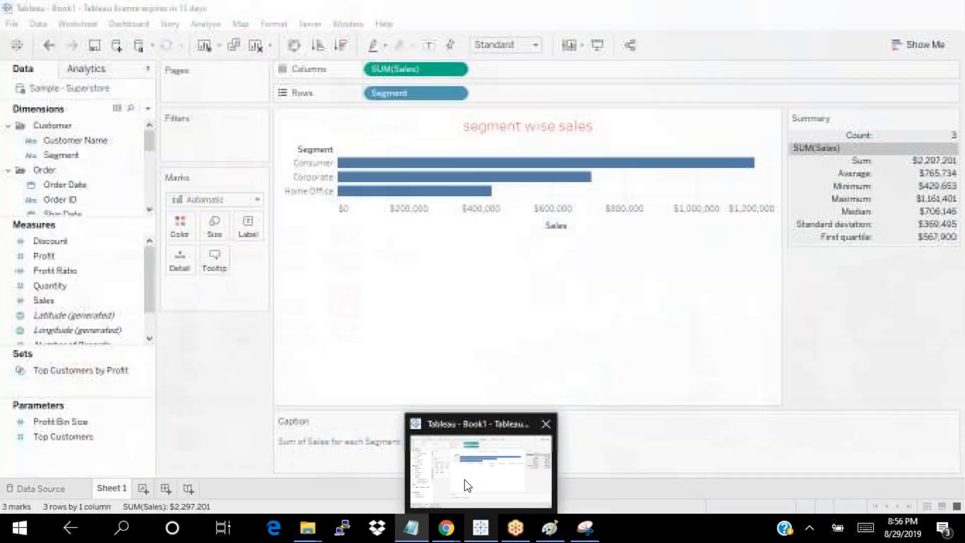
click(468, 485)
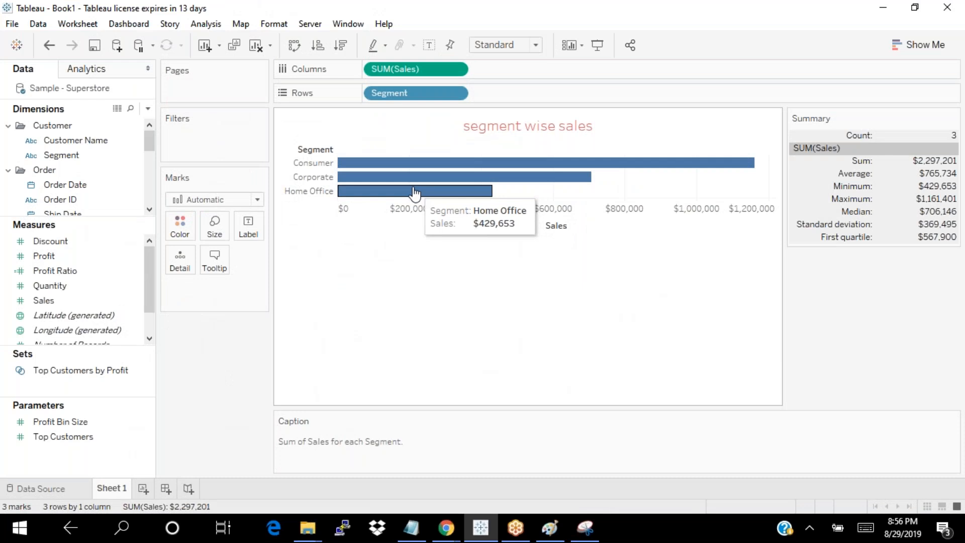
click(369, 211)
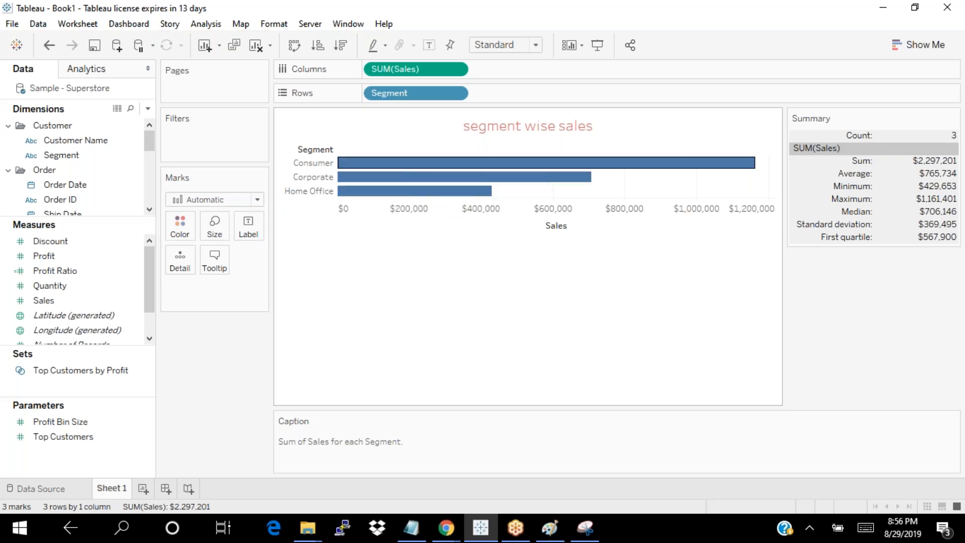
Step: Try the Line and Shape mark types on the segment sales chart and check the chart types offered by Show Me
click(257, 199)
click(228, 242)
click(256, 200)
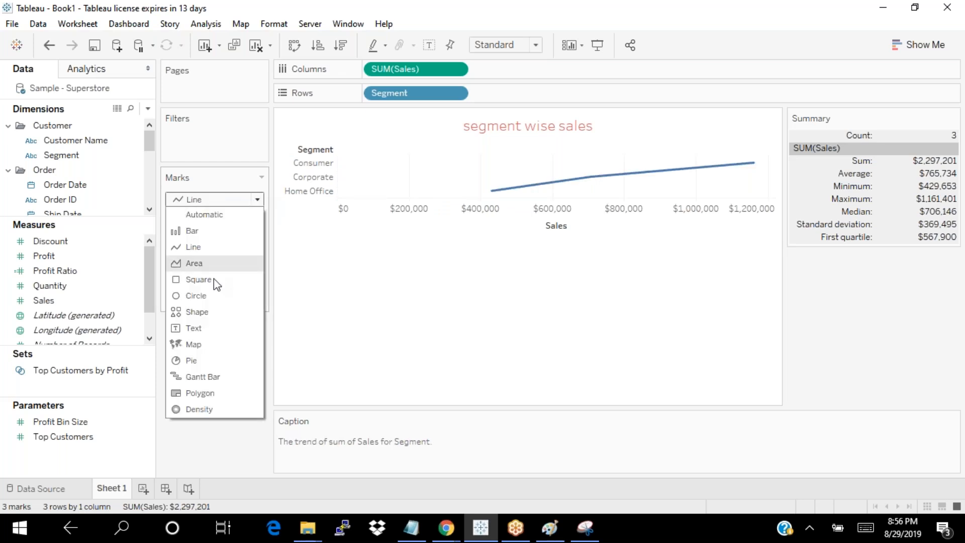
click(200, 305)
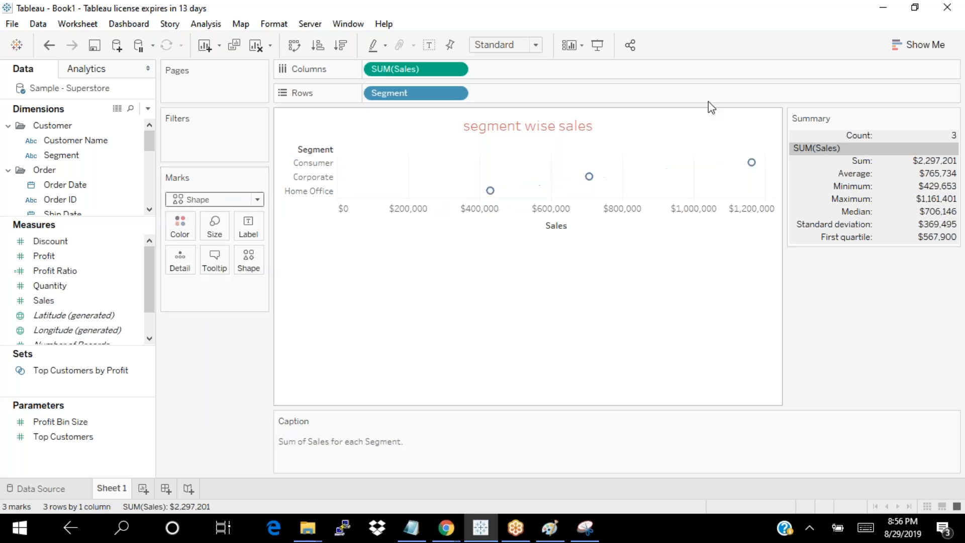
click(916, 46)
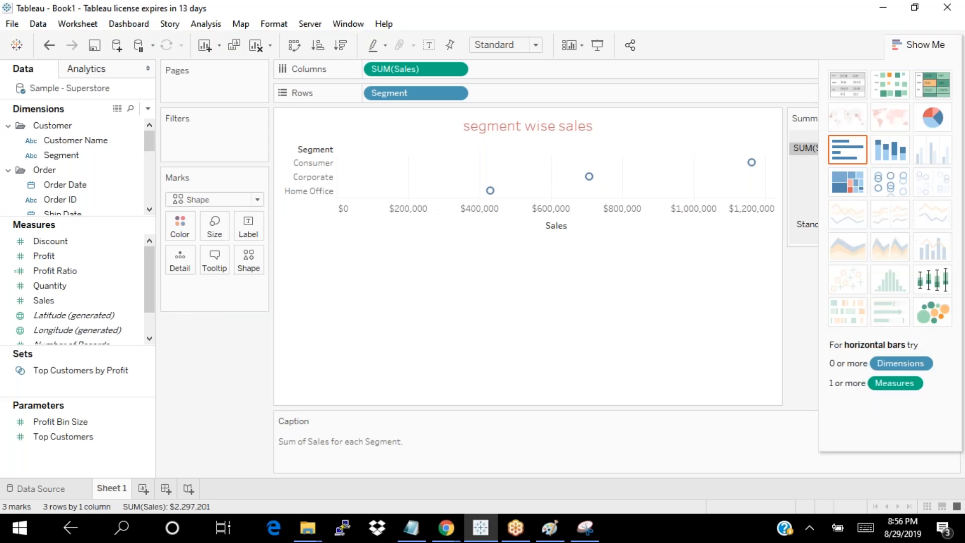
click(912, 48)
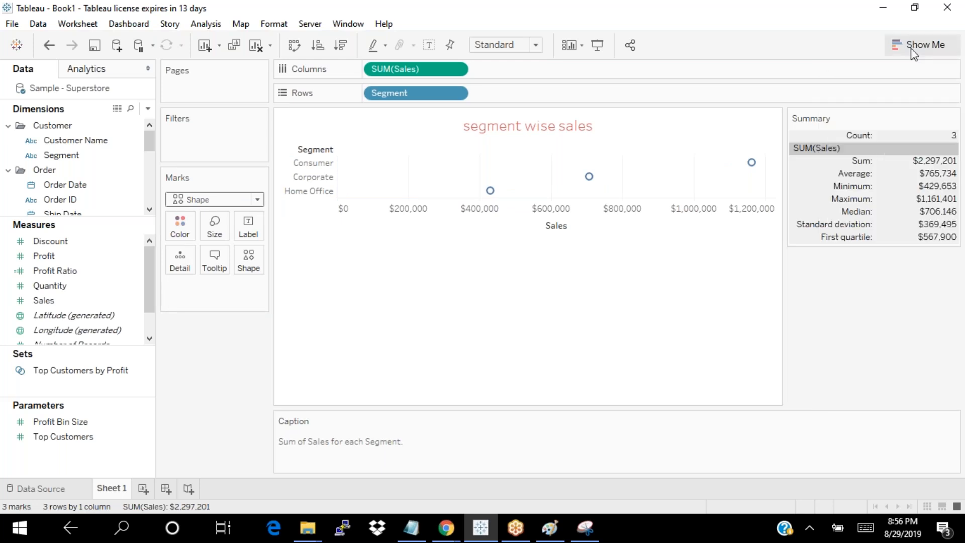
Step: Try the Area mark type on the segment sales chart, then set the marks to Line
click(258, 200)
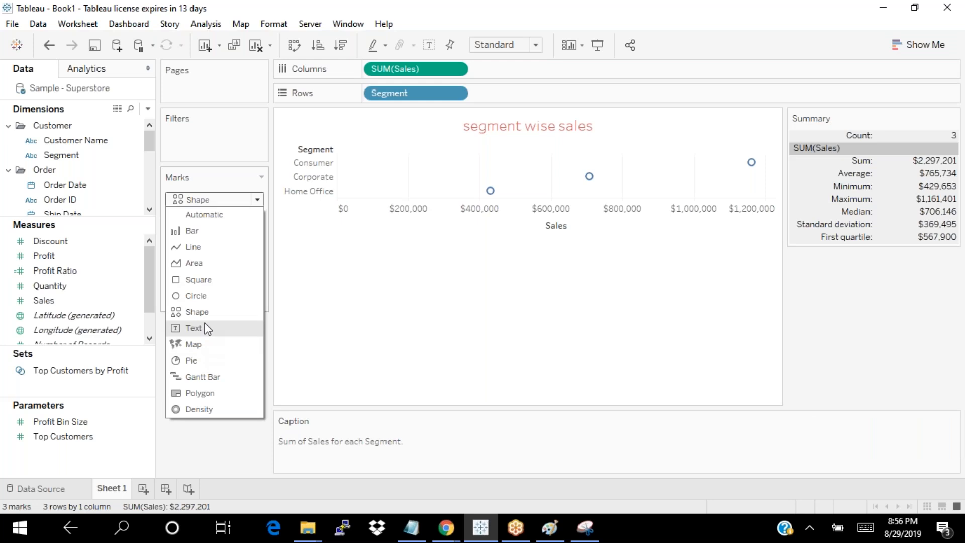
click(194, 262)
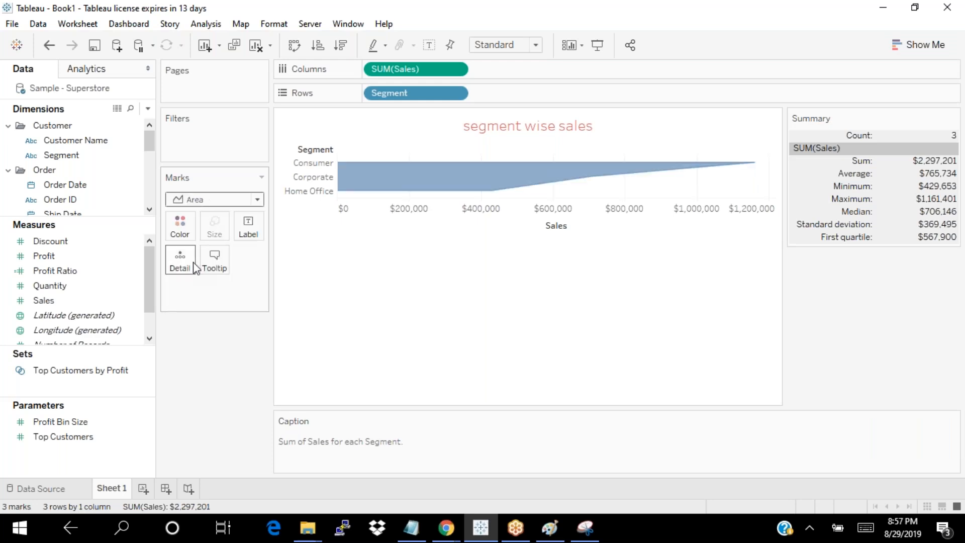
click(257, 200)
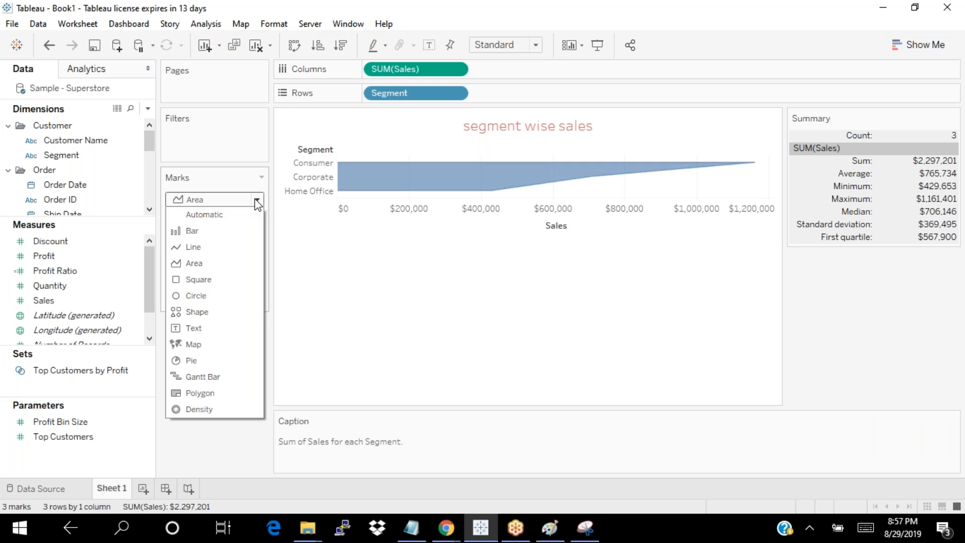
click(194, 248)
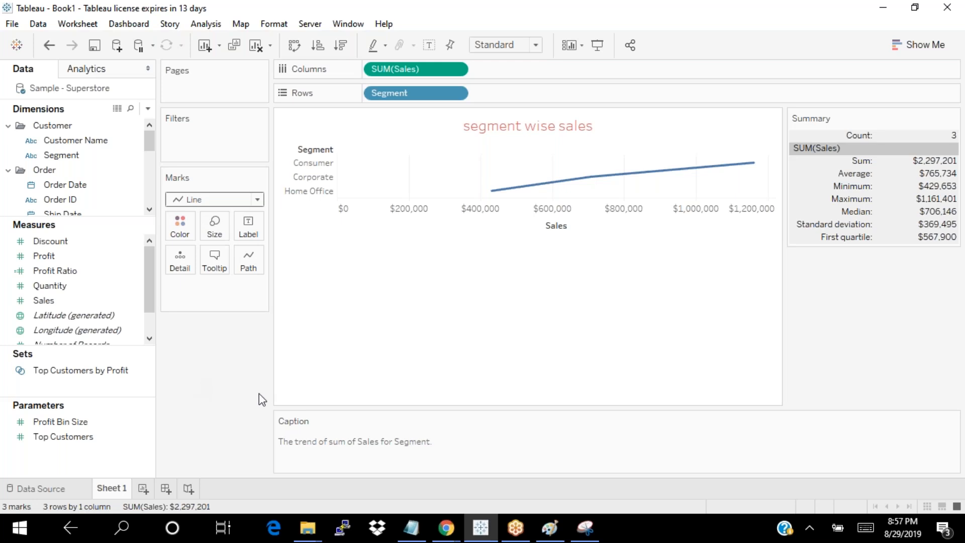
Step: Use Show Me to turn the chart into a text table and return it to horizontal bars
click(920, 45)
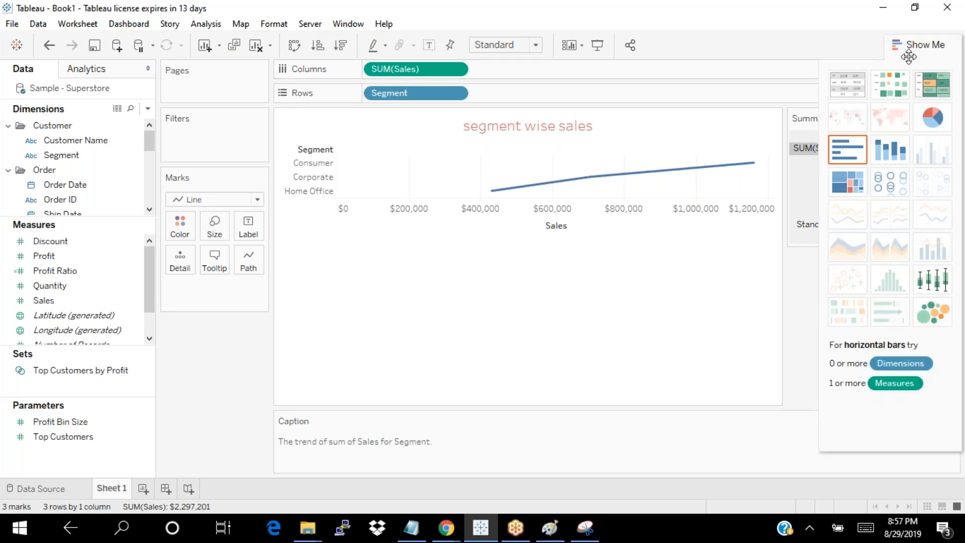
click(850, 90)
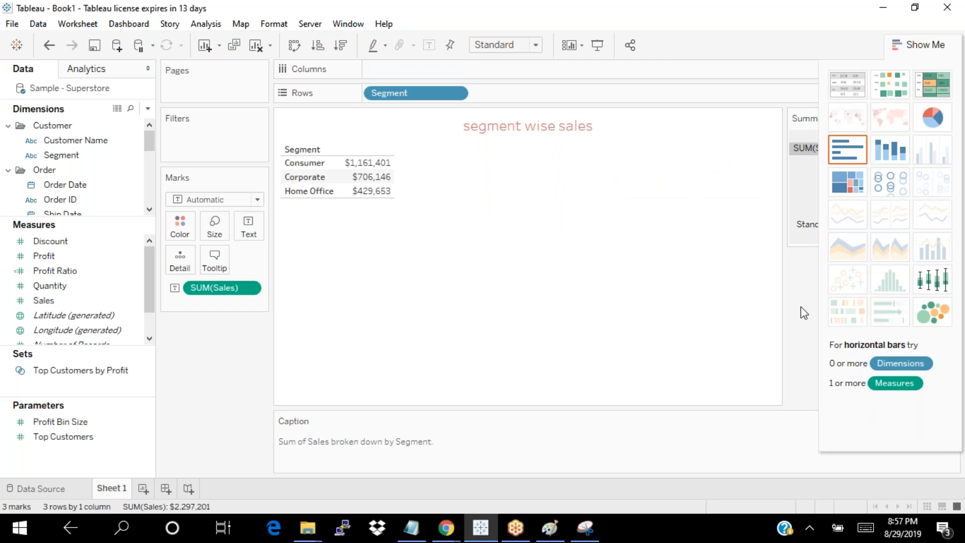
click(847, 150)
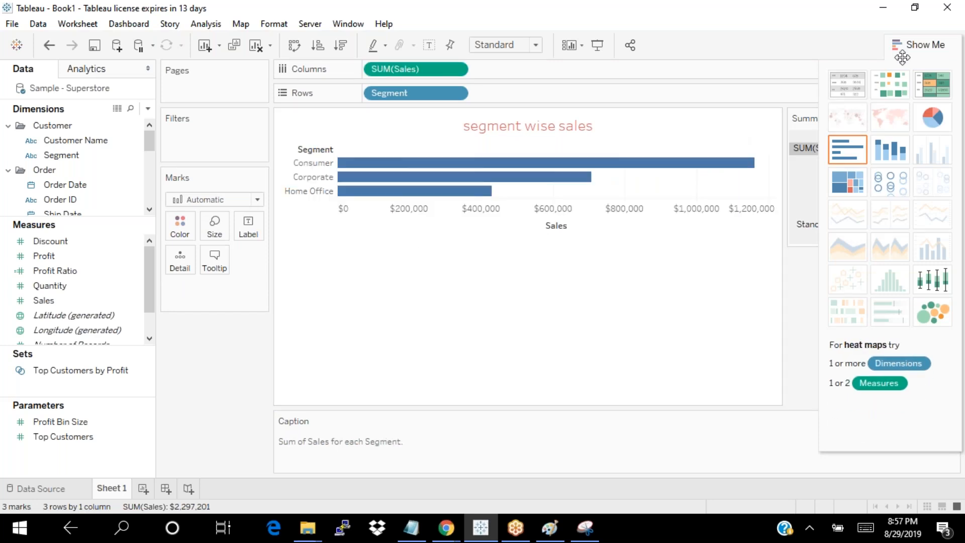
click(917, 45)
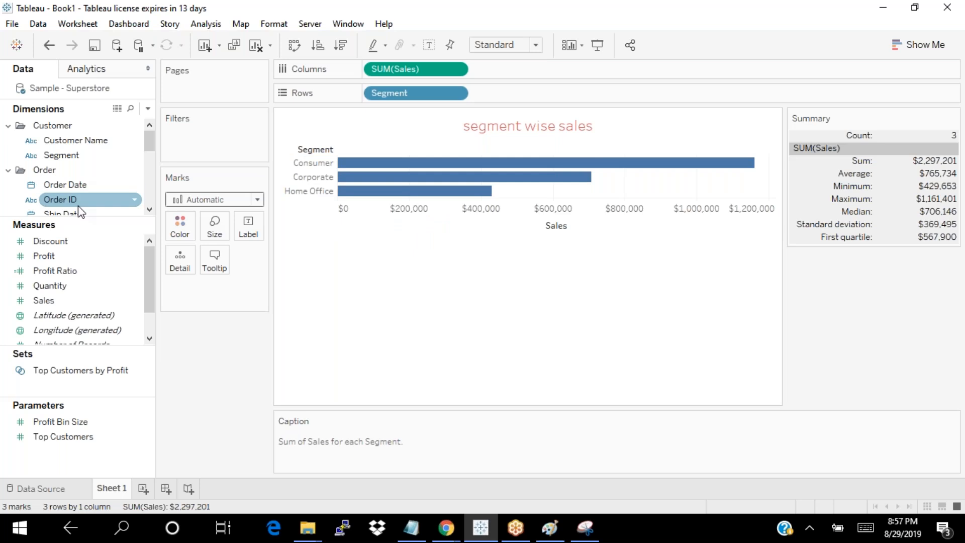
Step: Enlarge the dimensions list, color the sales bars by Segment, and change the Corporate color to green
drag(80, 220, 73, 328)
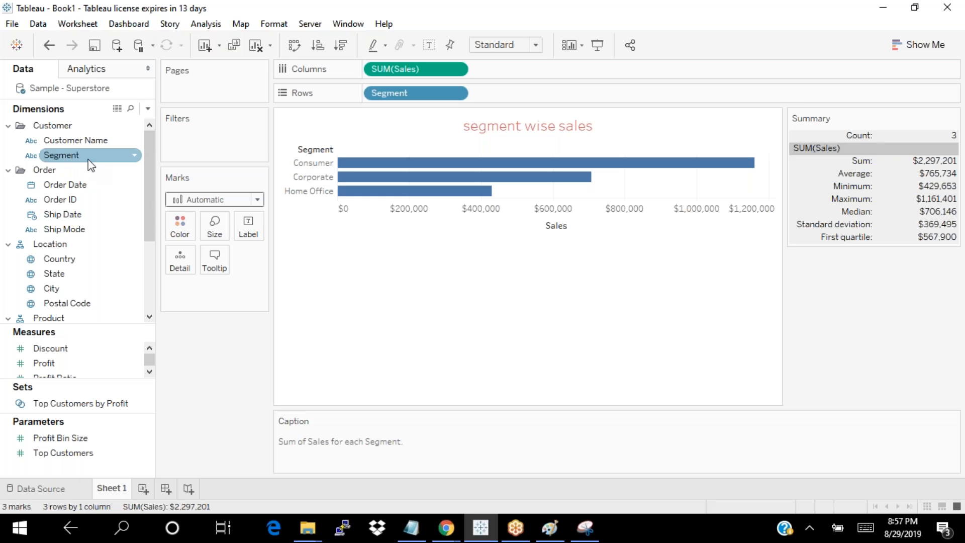
drag(69, 160, 180, 232)
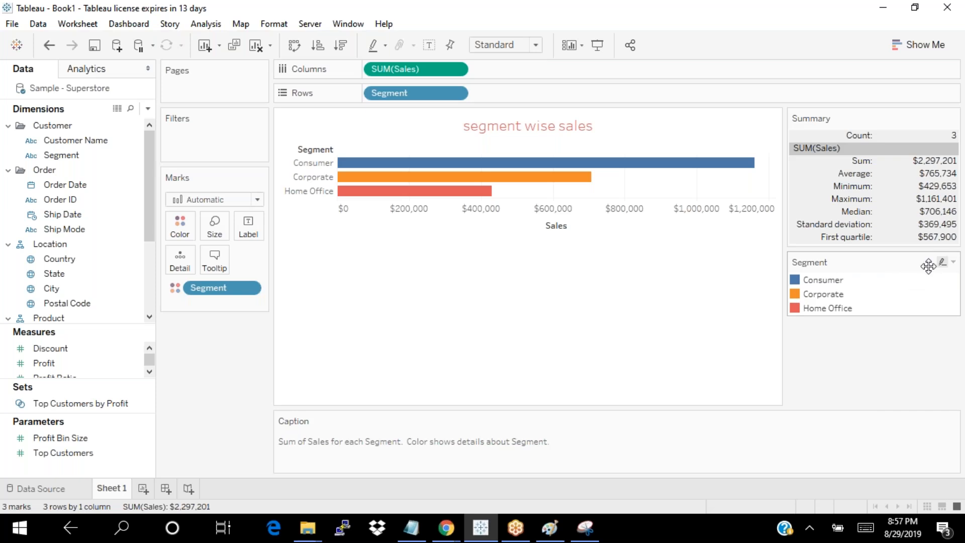
click(954, 264)
click(871, 283)
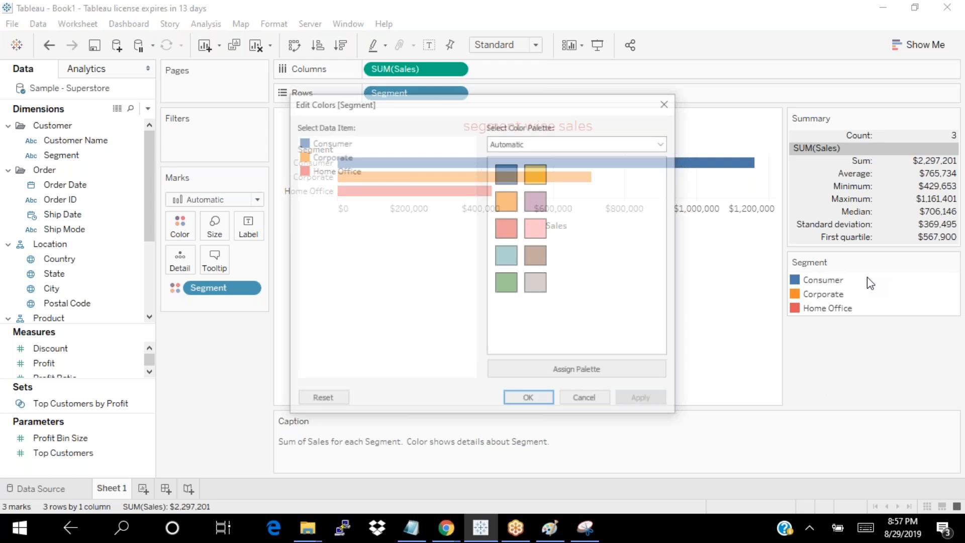
click(511, 288)
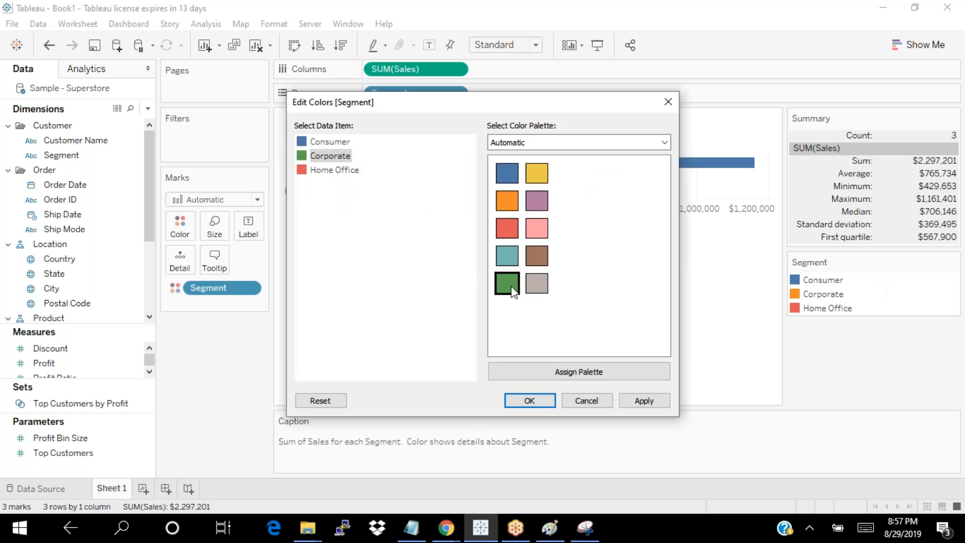
click(530, 401)
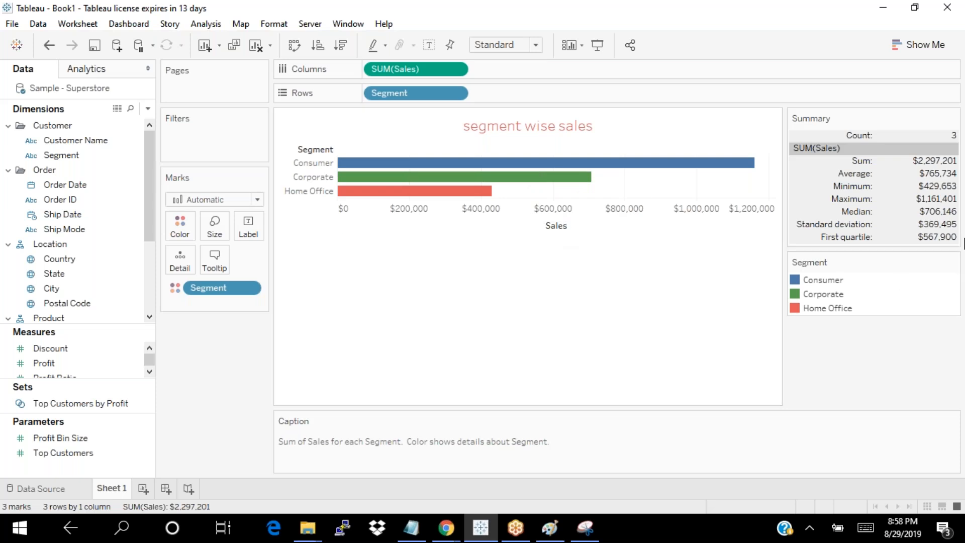
Step: Check the Segment color settings without changing them, and remove Segment from the bars' color encoding
click(956, 262)
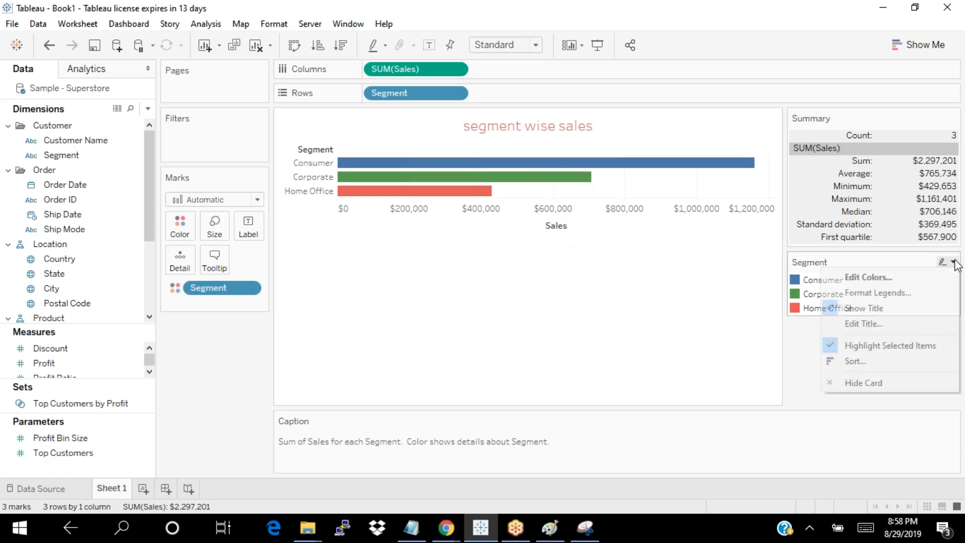
click(889, 277)
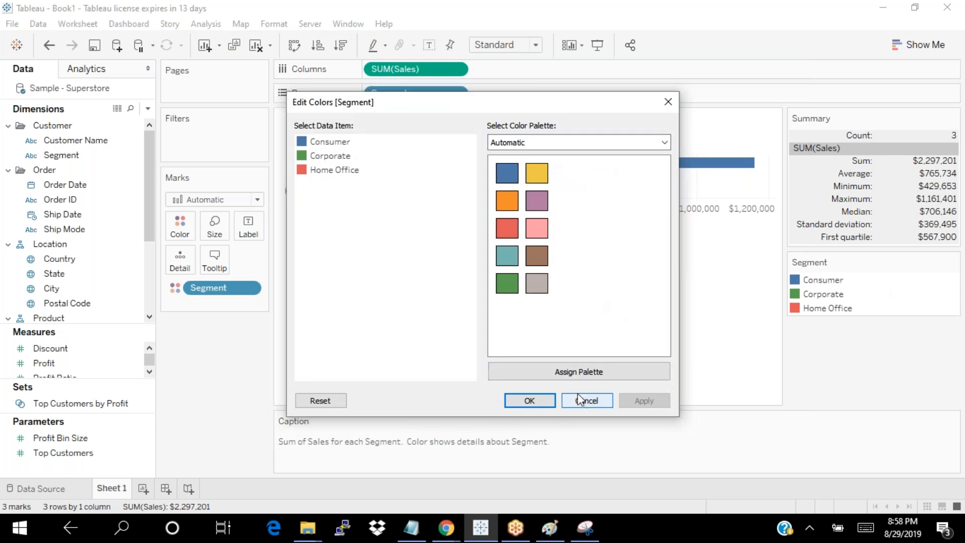
click(587, 402)
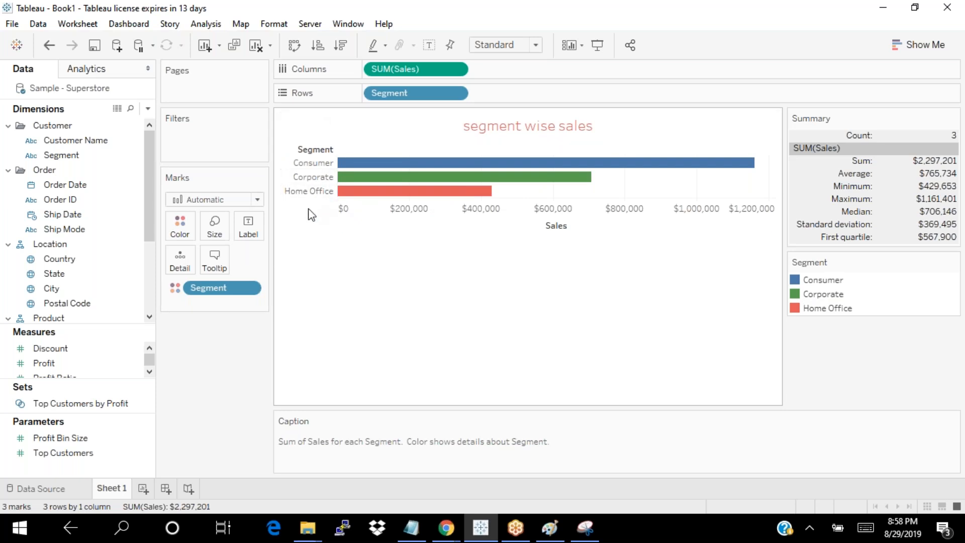
drag(222, 293, 100, 294)
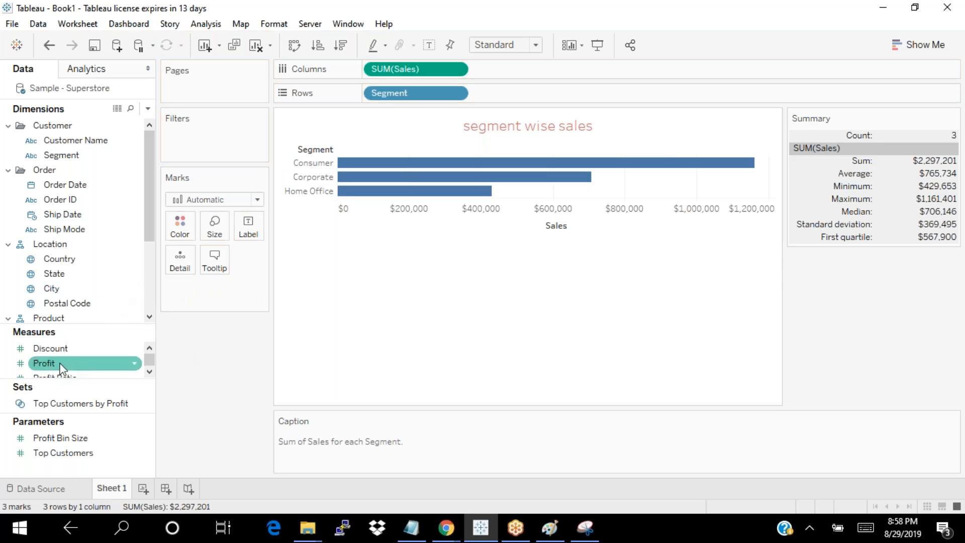
Step: Color the segment bars by the Sales measure
click(149, 372)
click(149, 372)
click(149, 372)
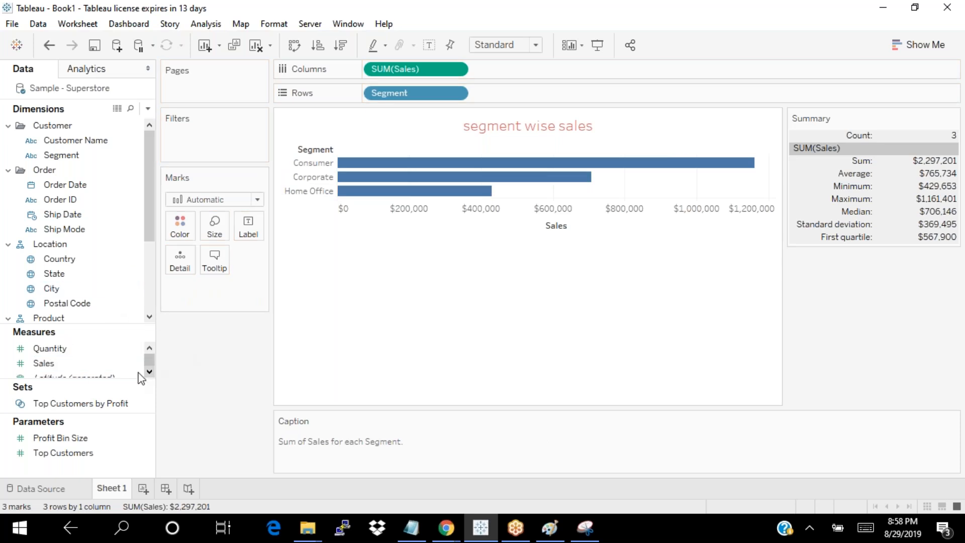
drag(42, 362, 173, 229)
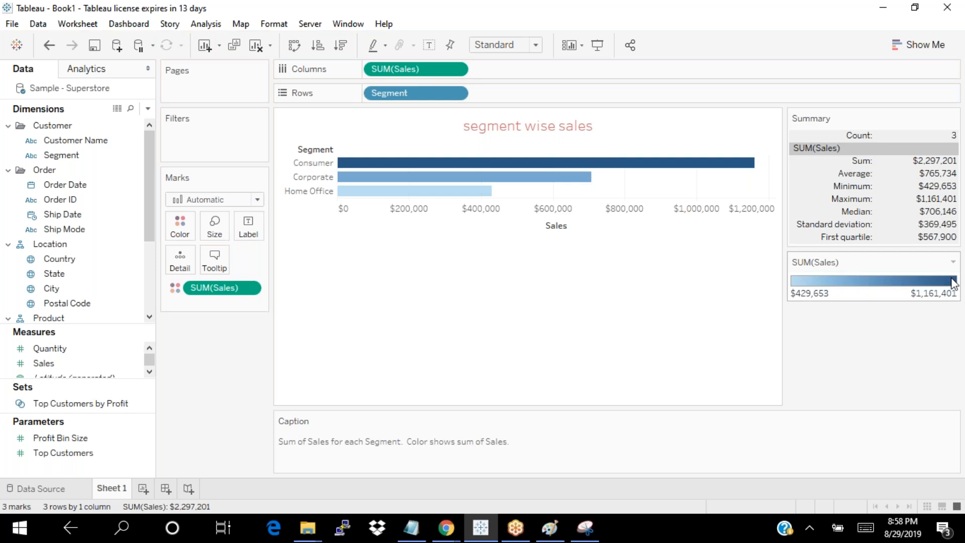
Step: Set the Sales color legend to the Red-Green Diverging palette with stepped color in 5 steps
click(954, 262)
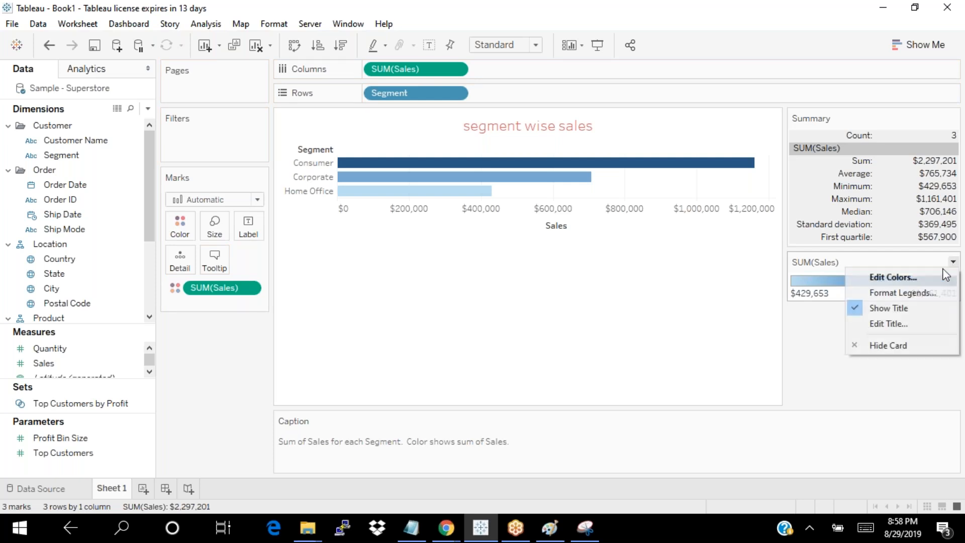
click(903, 283)
double_click(894, 282)
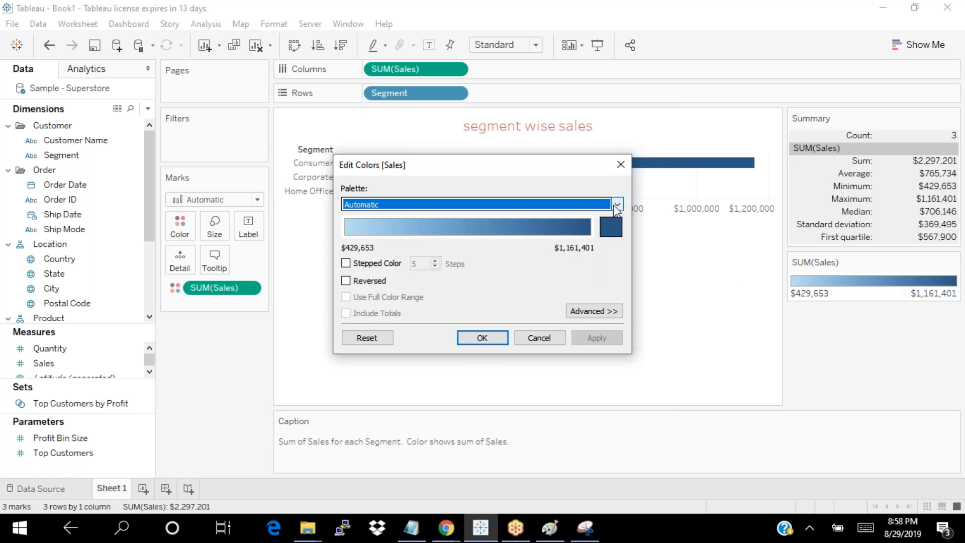
click(616, 205)
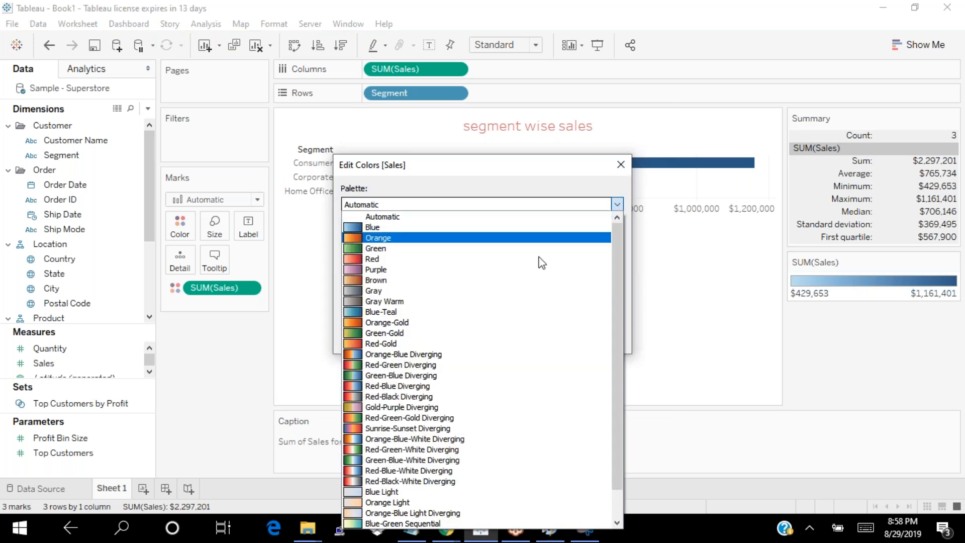
click(399, 369)
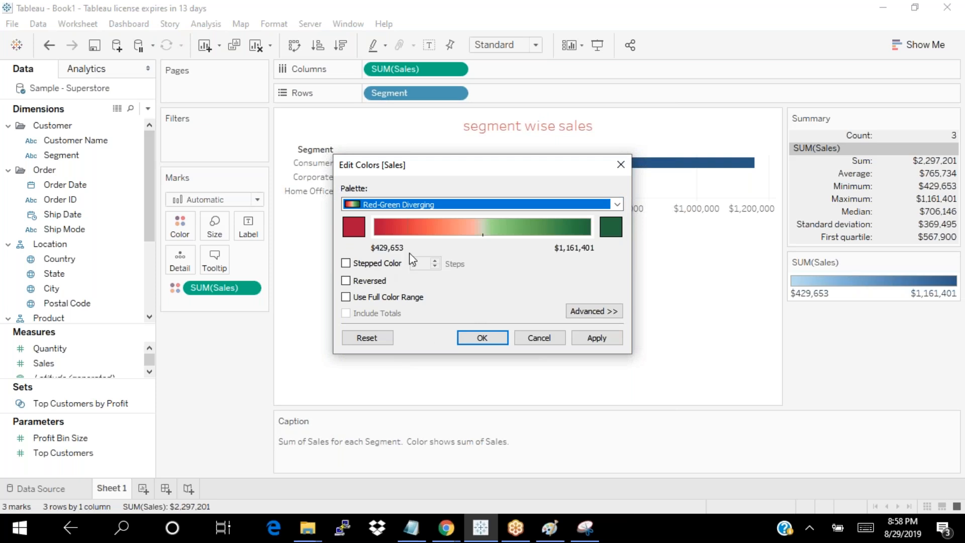
click(346, 262)
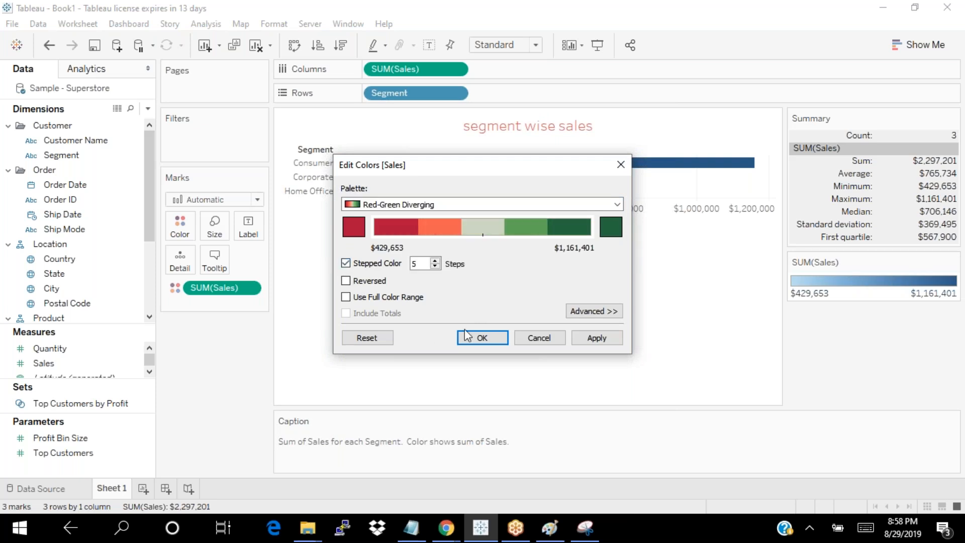
click(481, 338)
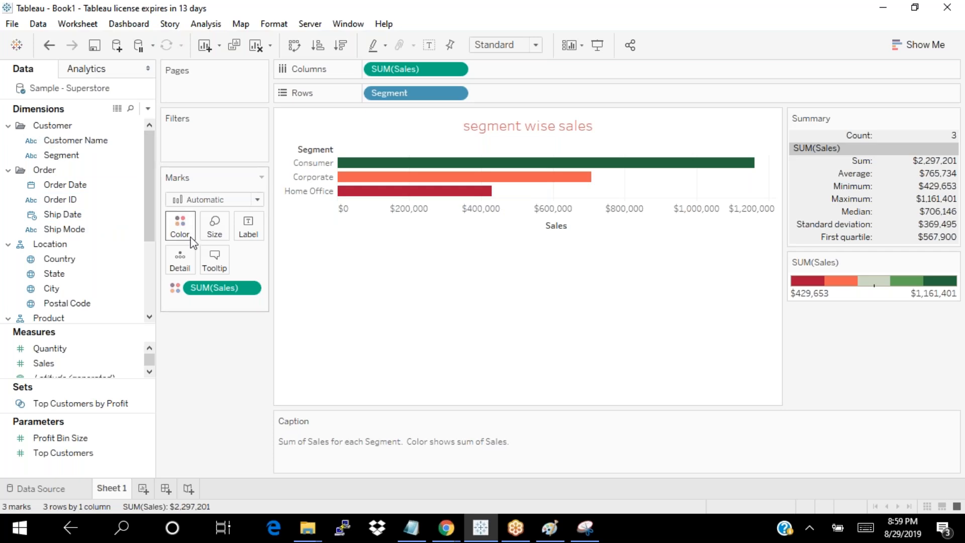
Step: Remove Sales from the color encoding and size the bars by Segment
drag(222, 291, 246, 418)
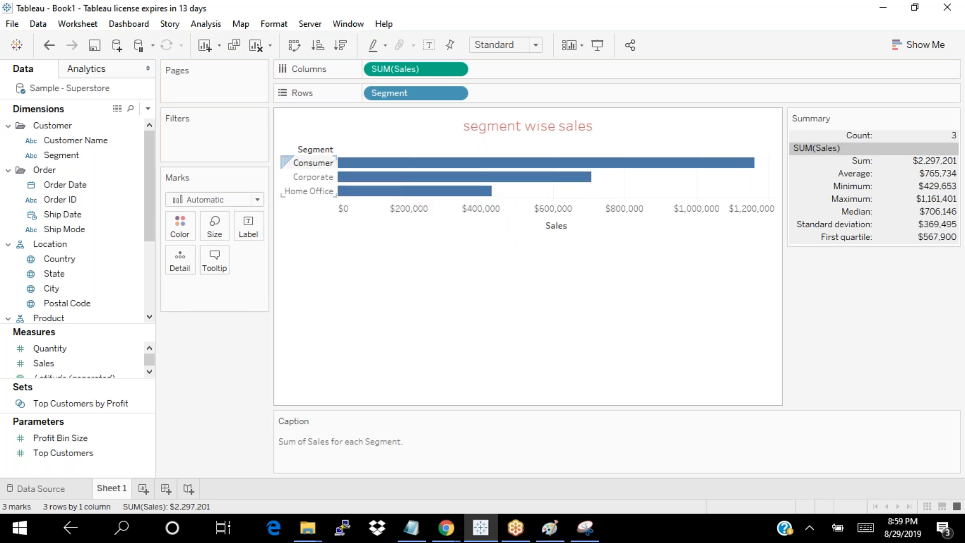
drag(61, 154, 214, 226)
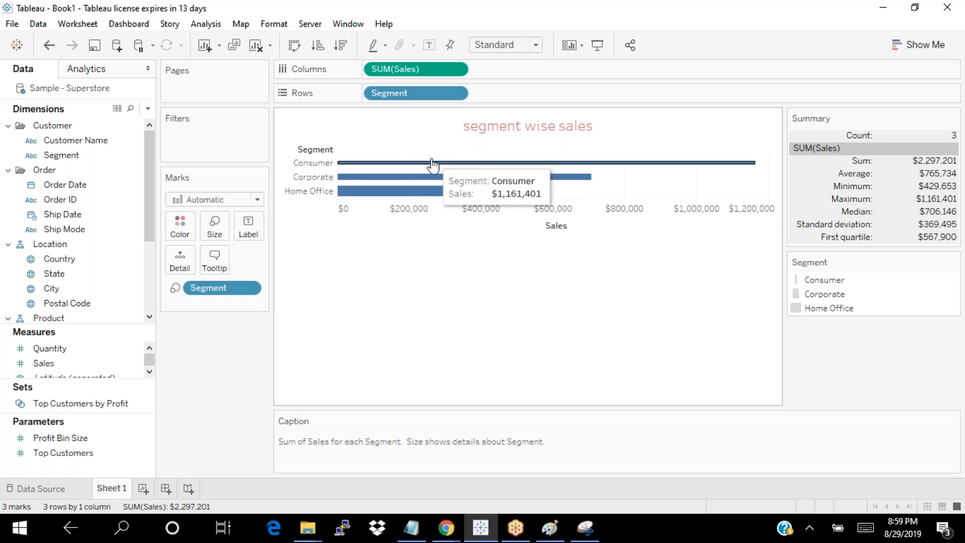
click(55, 186)
drag(55, 187, 305, 167)
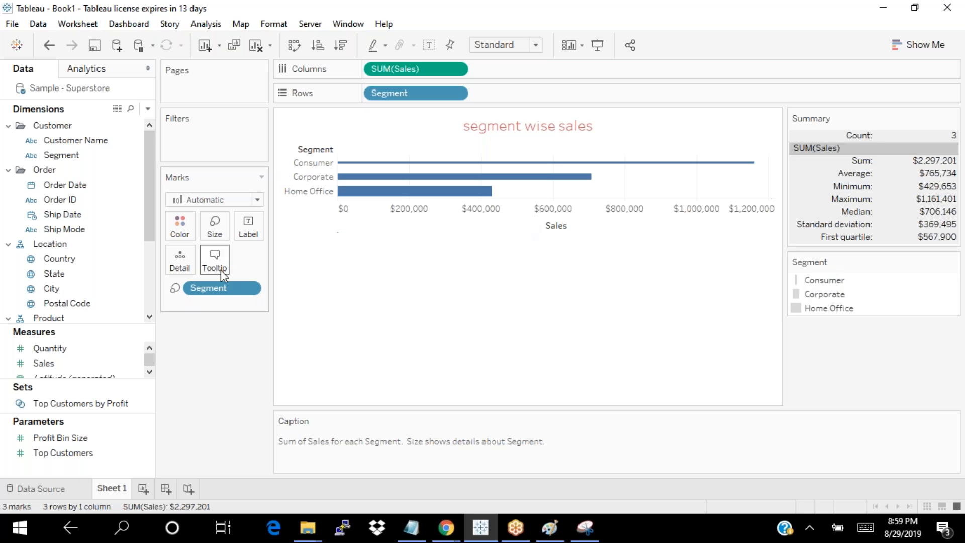
Step: Replace Segment with Sales as the field sizing the bars, and compare the segments' sales values
drag(217, 287, 214, 430)
drag(50, 363, 209, 224)
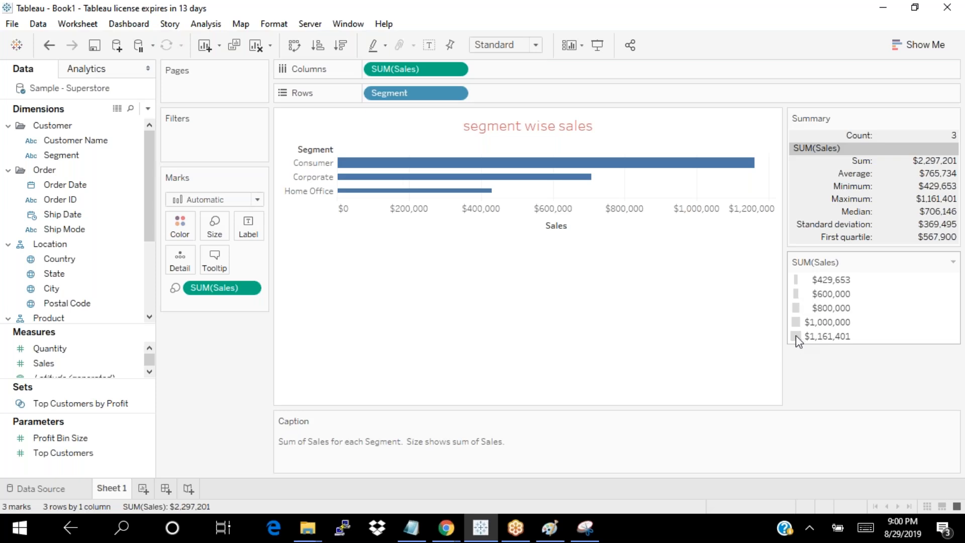
mouse_move(394, 165)
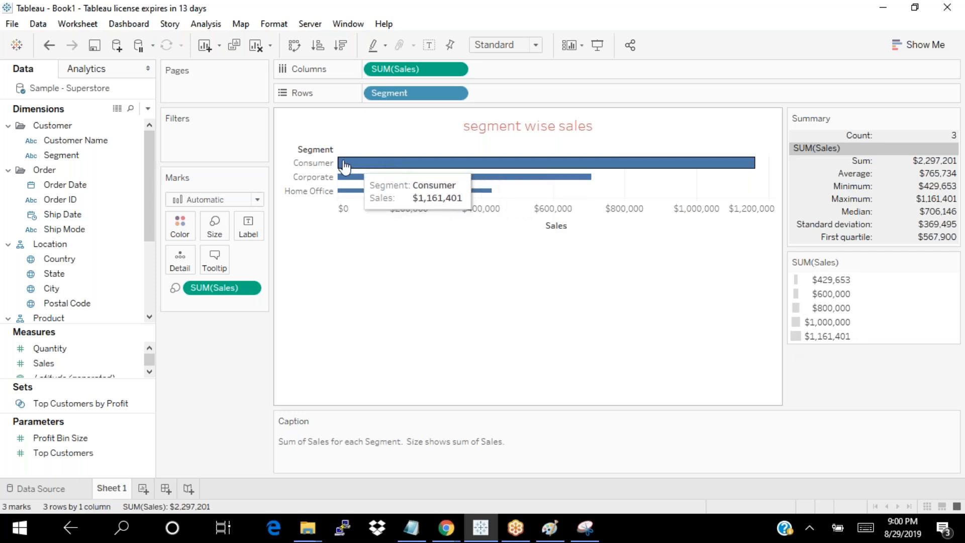
mouse_move(353, 195)
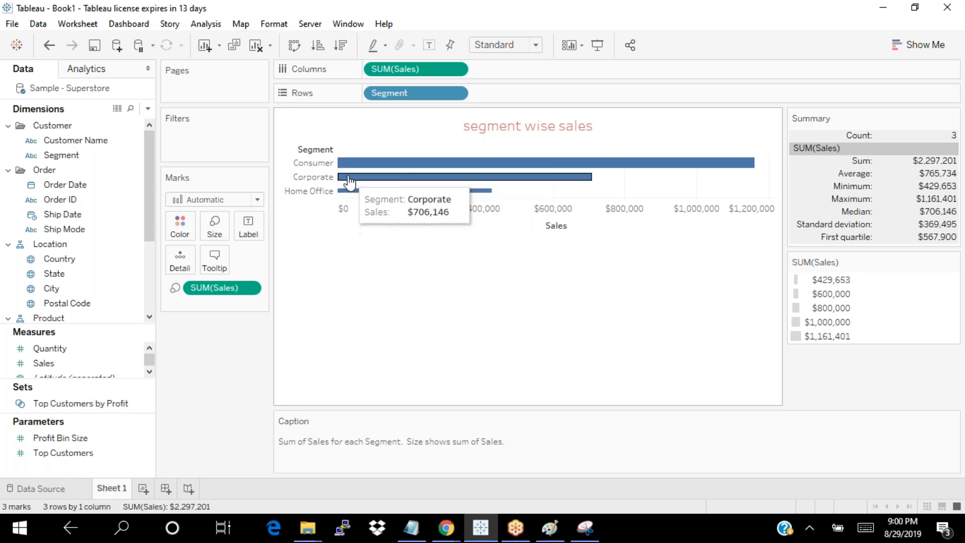
mouse_move(350, 165)
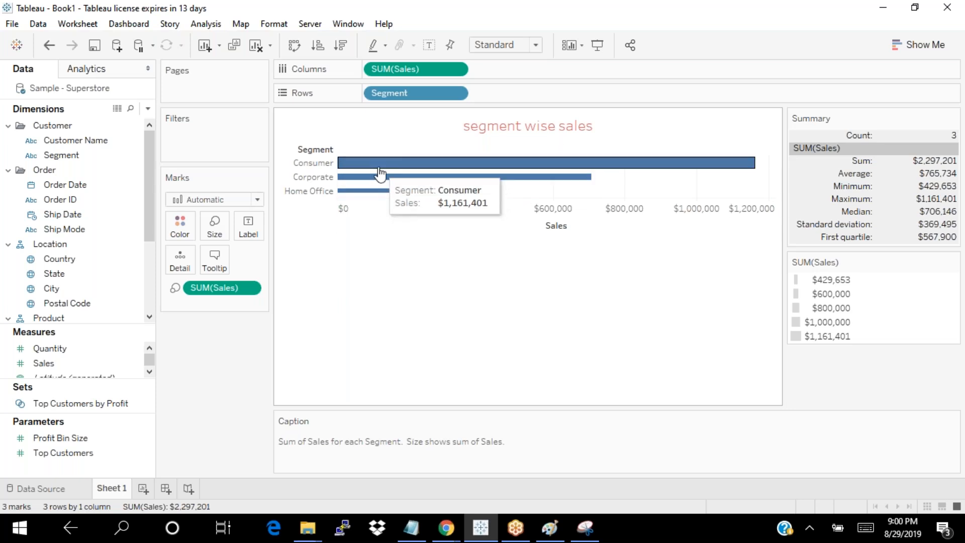
mouse_move(389, 194)
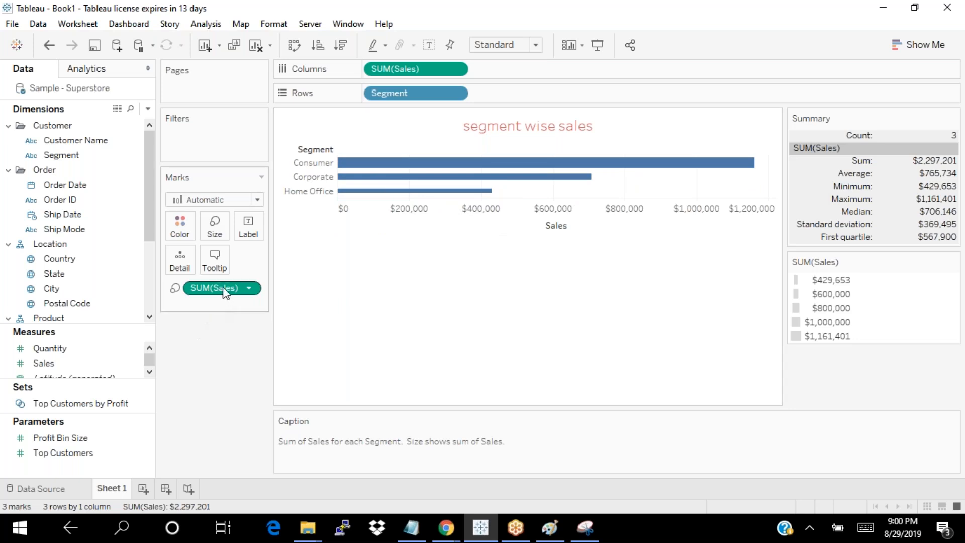
Step: Replace Sales with Quantity as the field sizing the bars, and compare the segments' quantity and sales values
drag(225, 290, 227, 386)
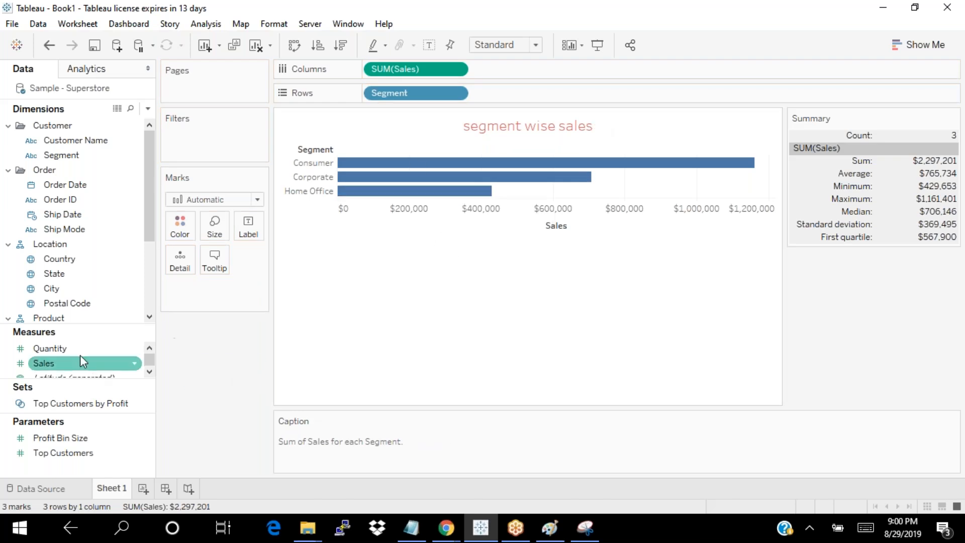
drag(65, 354, 249, 227)
drag(224, 291, 214, 228)
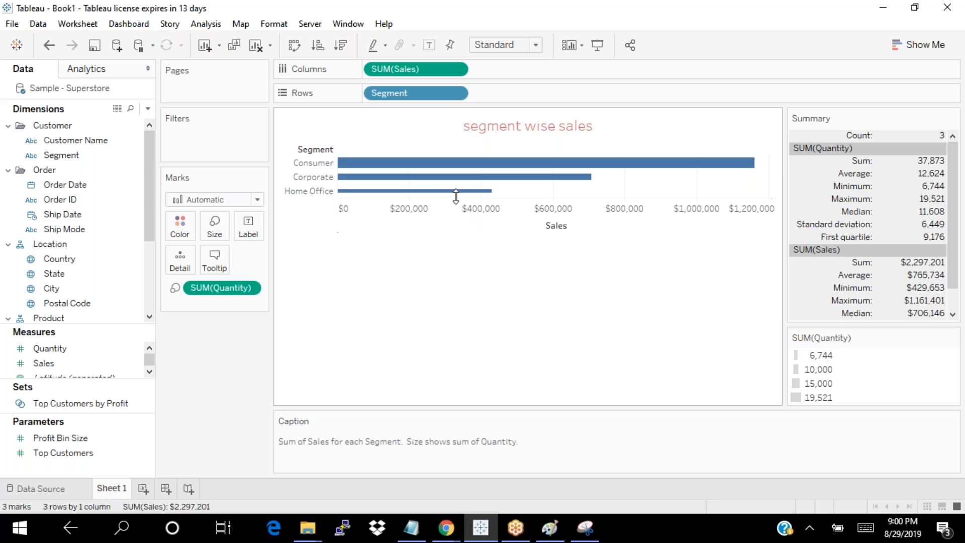
mouse_move(456, 194)
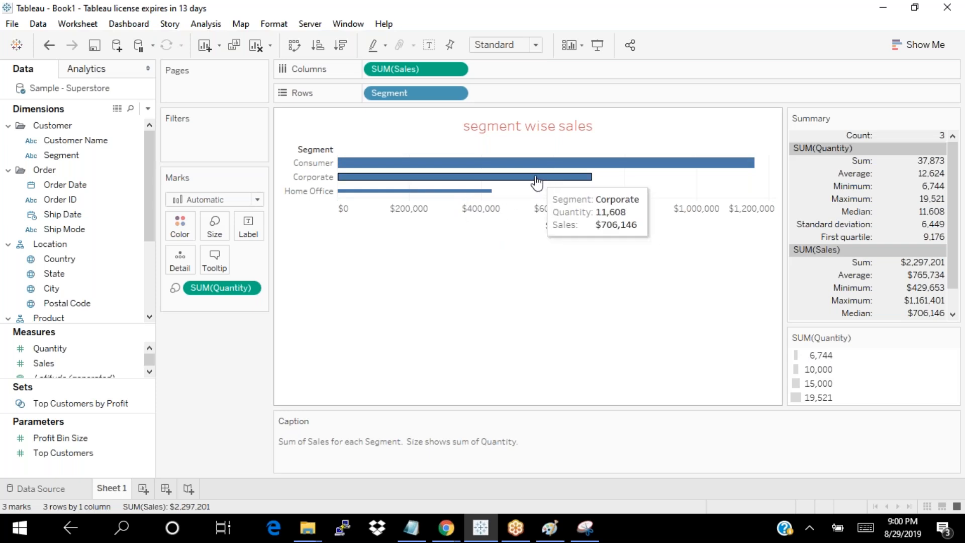
mouse_move(528, 174)
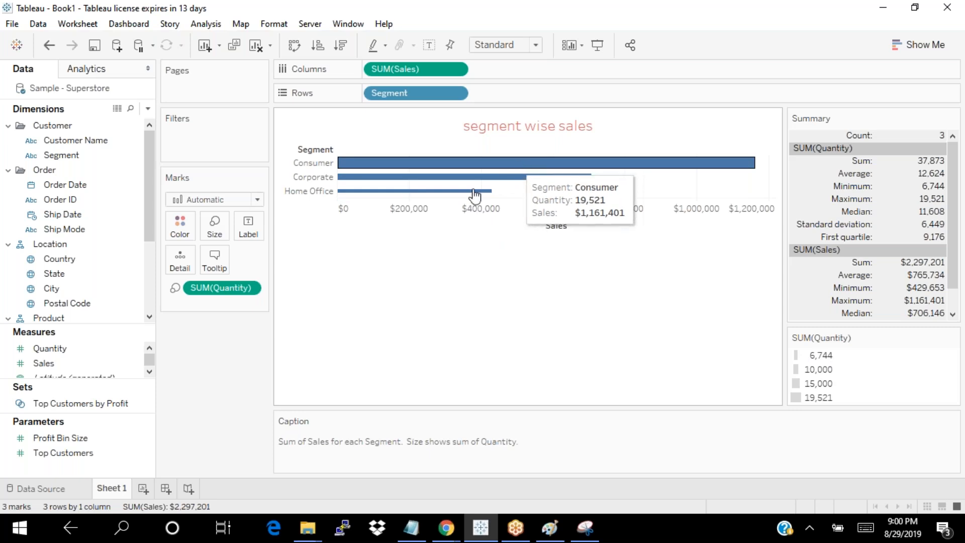
Step: Remove Quantity from the size encoding and show mark labels on the segment sales bars
drag(228, 288, 231, 443)
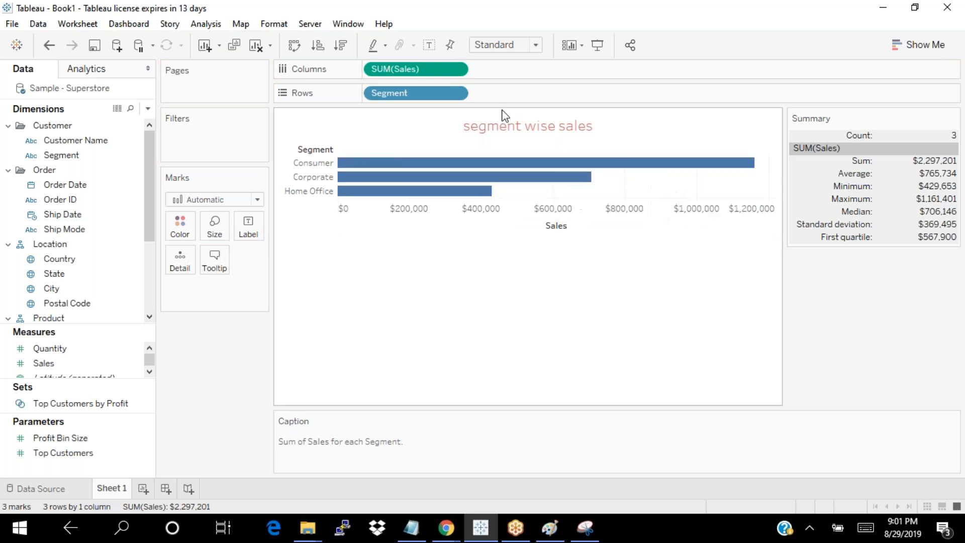
click(429, 46)
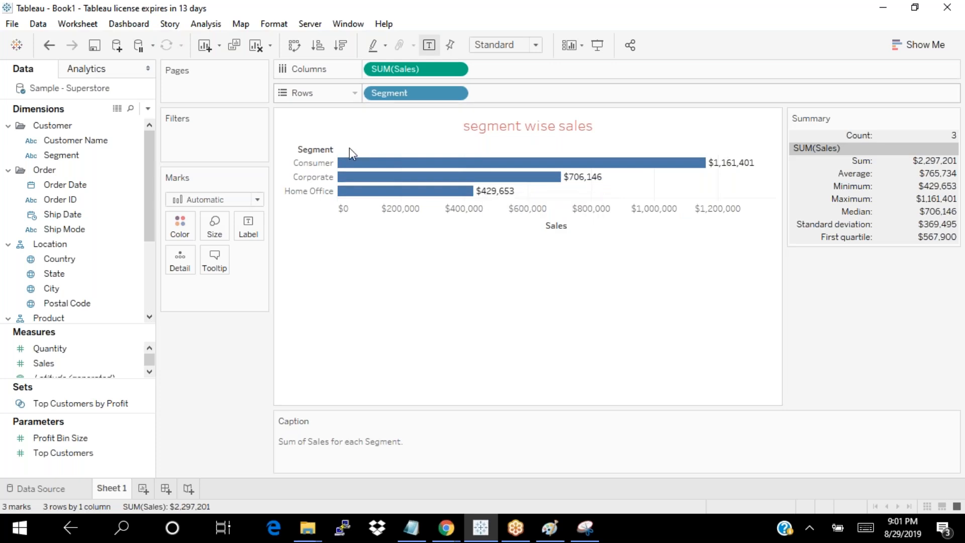
Step: Turn off the mark labels on the segment wise sales bar chart
click(72, 217)
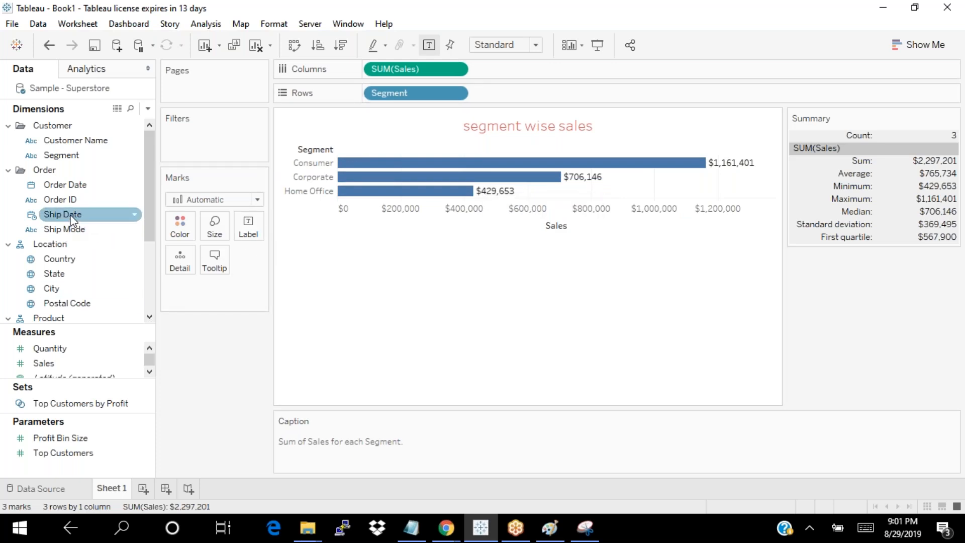
click(430, 46)
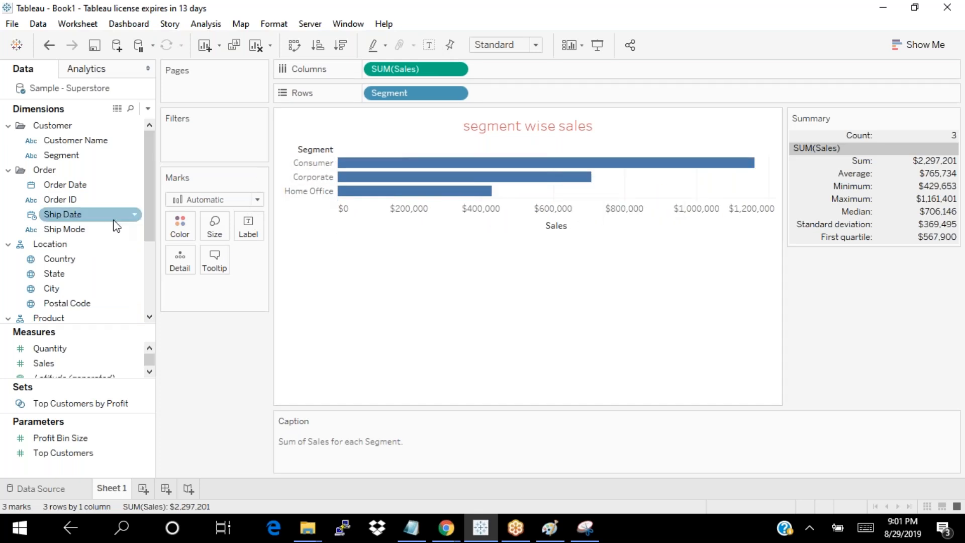
Step: Try Segment and Sales in turn as the label of the bars, removing each field again
drag(69, 157, 254, 236)
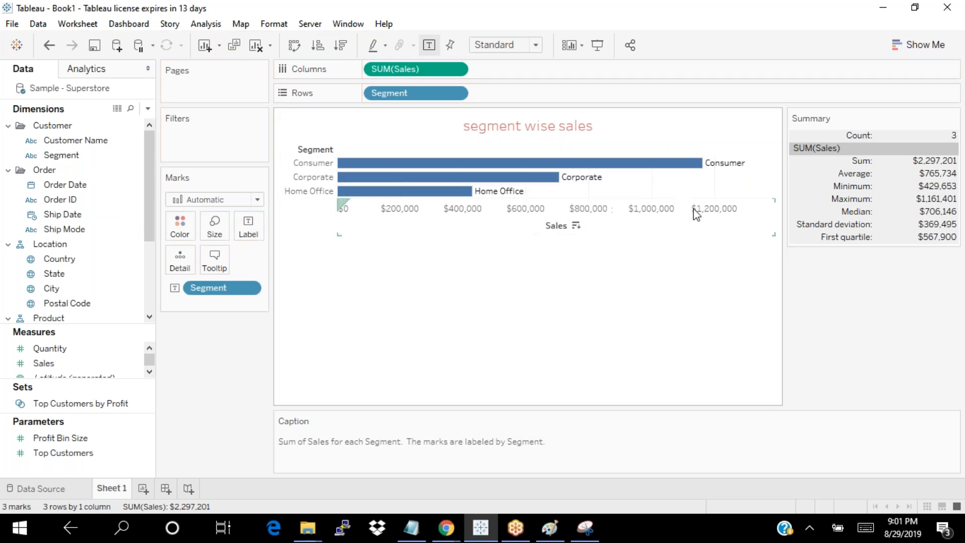
drag(238, 289, 238, 413)
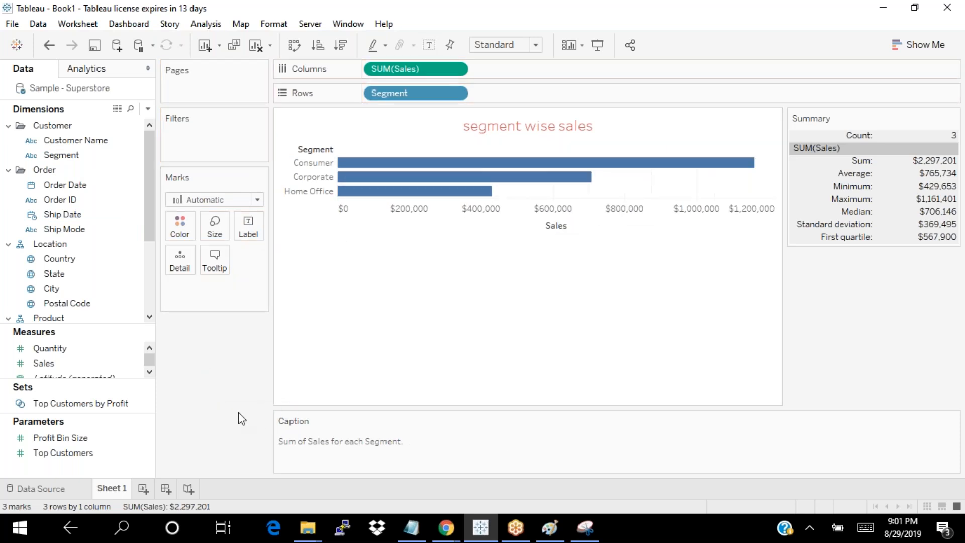
drag(41, 363, 248, 226)
drag(224, 288, 225, 357)
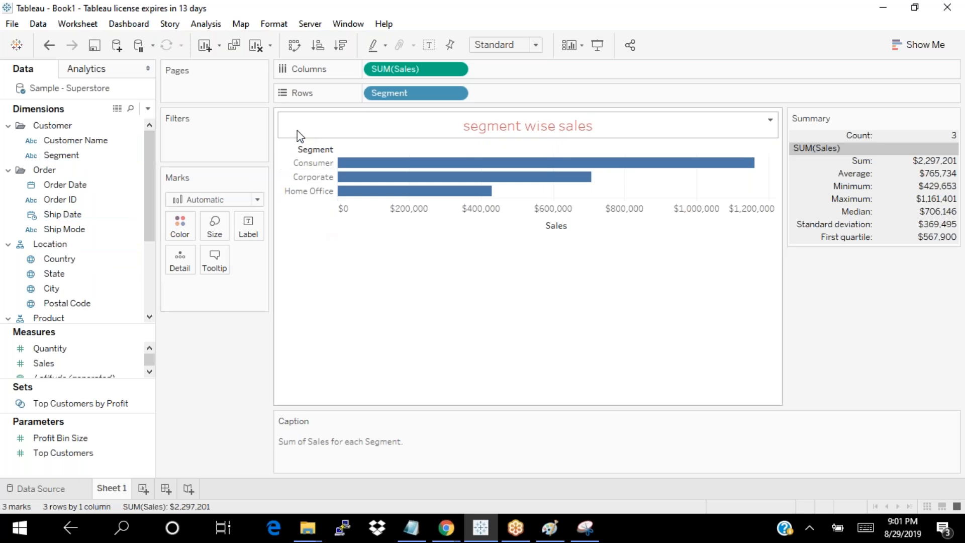
Step: Try Segment as a detail field for the bars' marks and remove it again
click(583, 27)
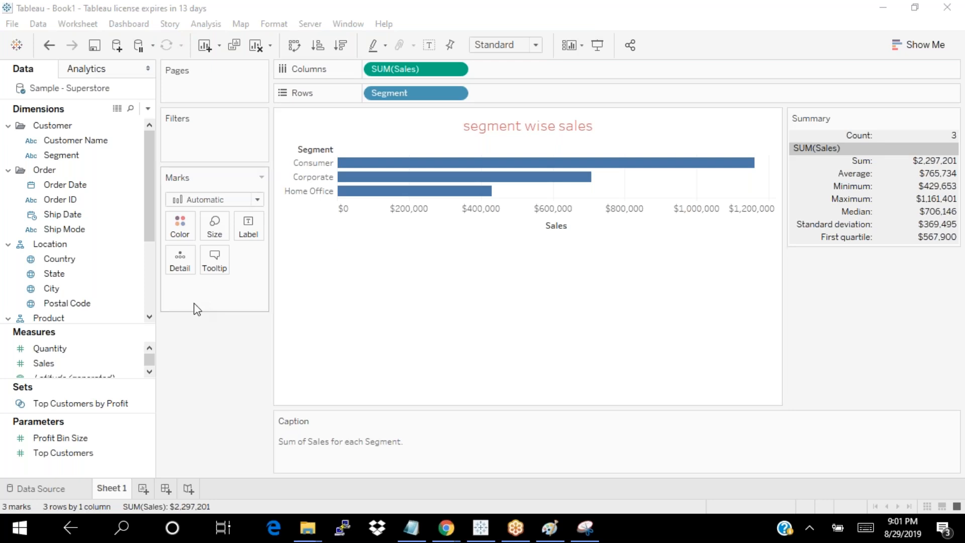
click(66, 214)
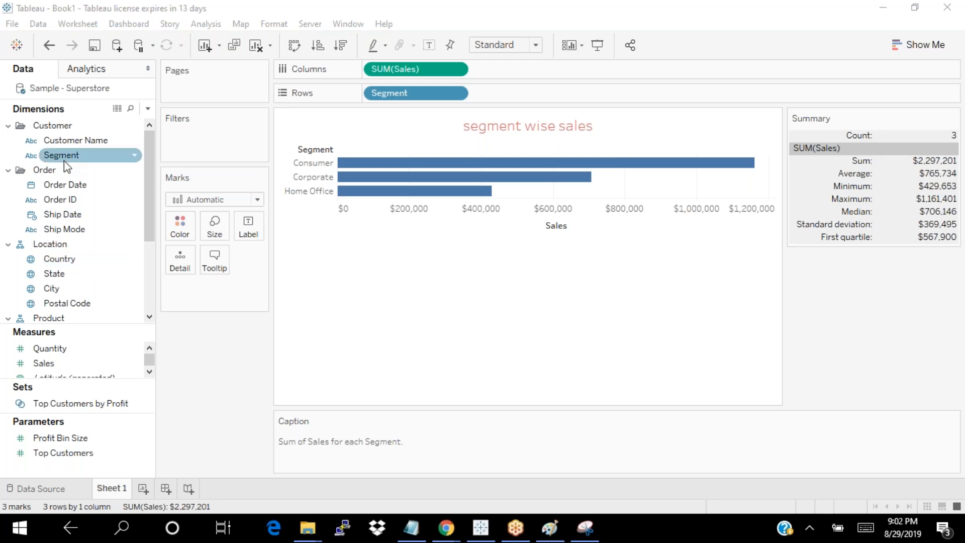
drag(64, 160, 173, 260)
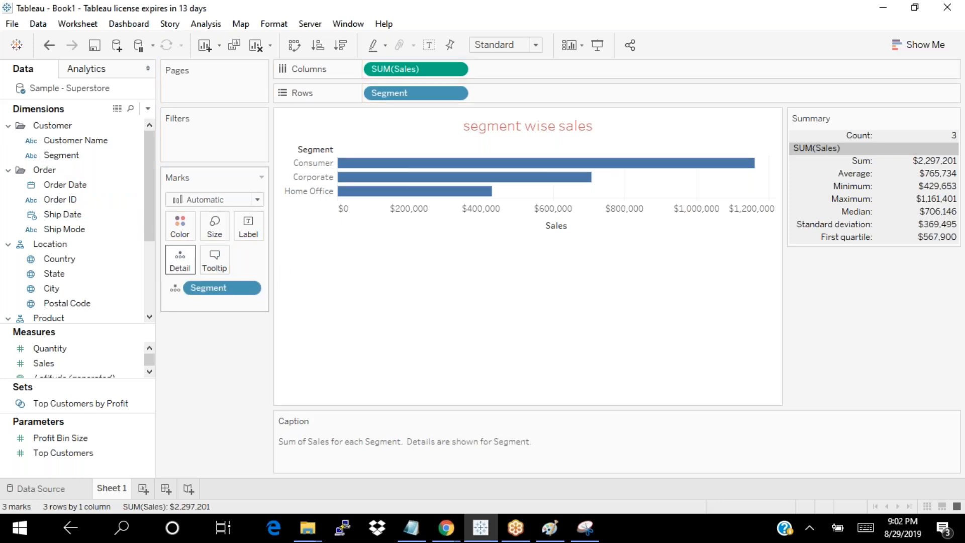
drag(213, 287, 221, 382)
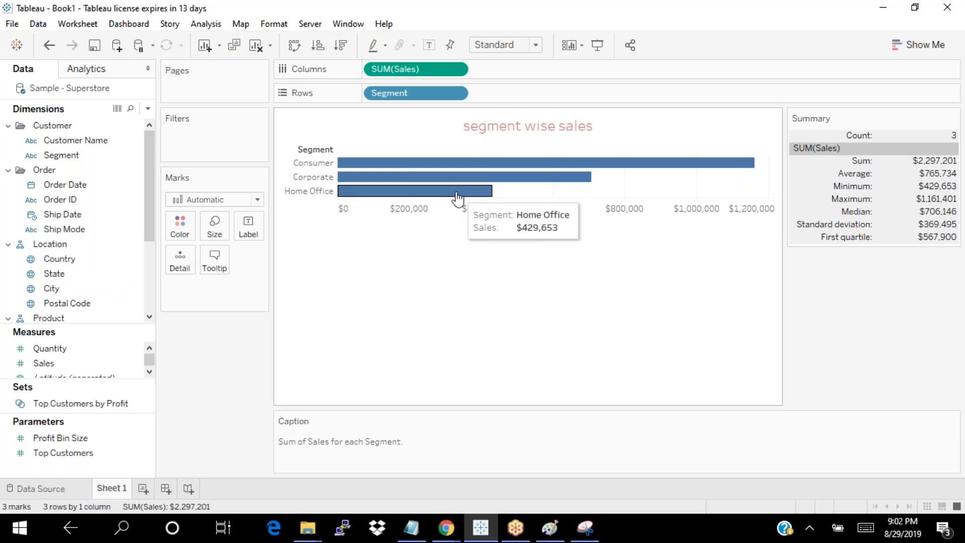
Step: Enlarge the measures list and add Profit to the tooltip of the bars
mouse_move(448, 196)
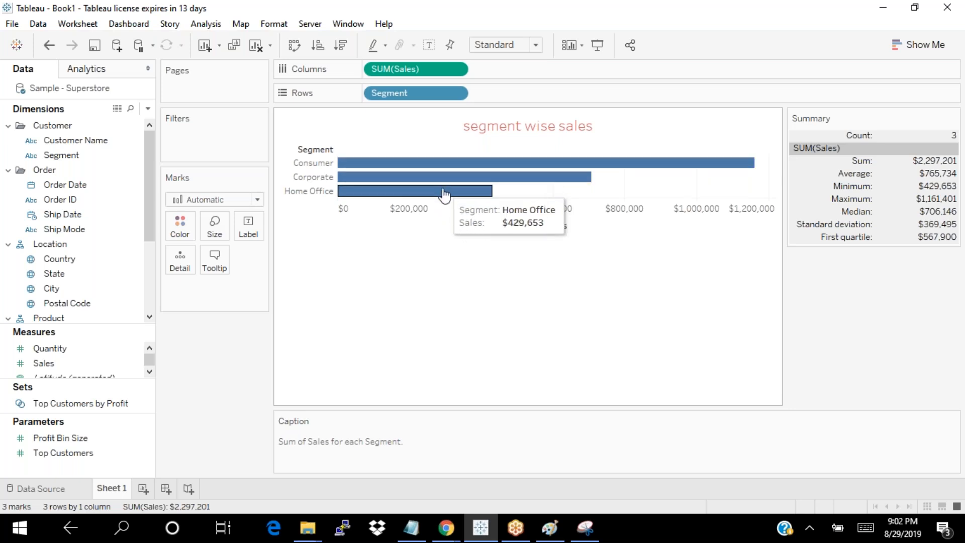
mouse_move(438, 166)
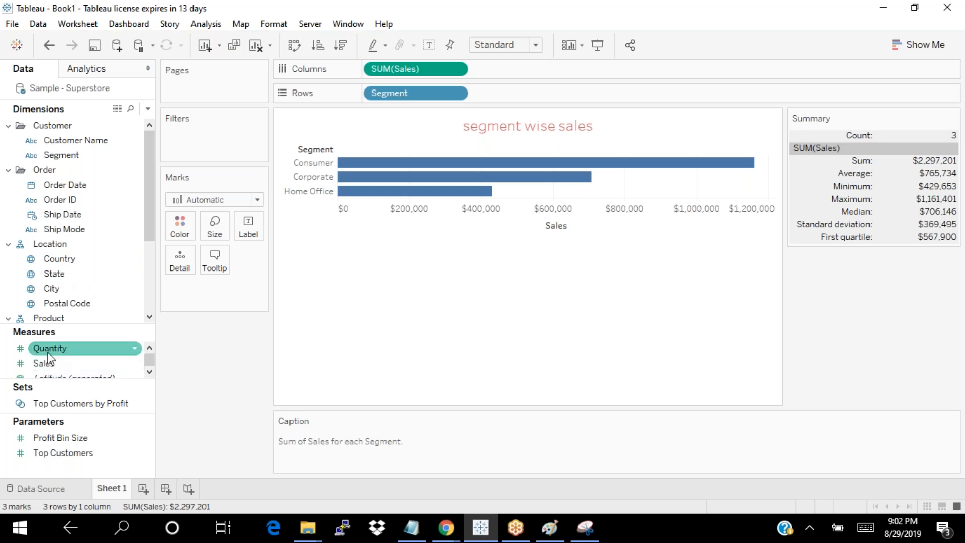
scroll(147, 364, down, 2)
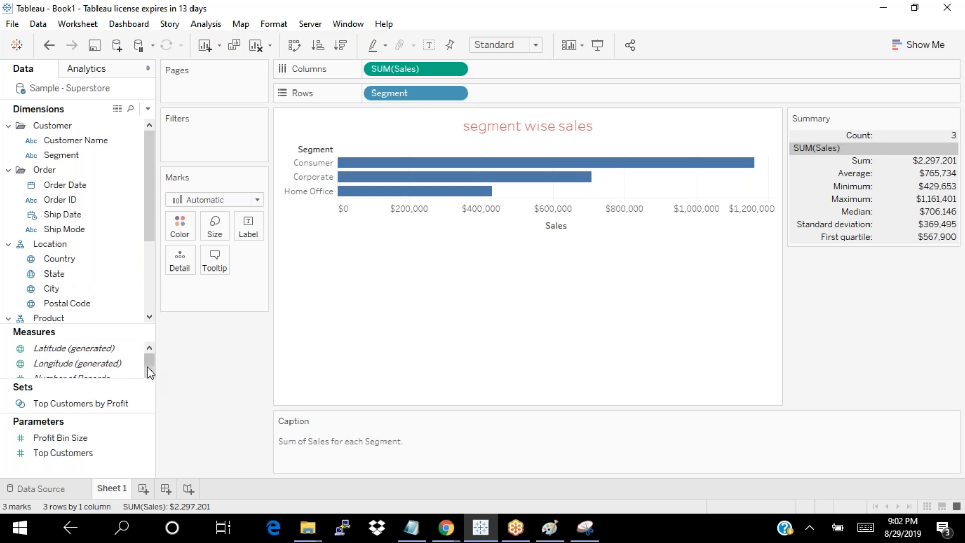
drag(149, 361, 97, 271)
drag(44, 300, 203, 268)
mouse_move(490, 180)
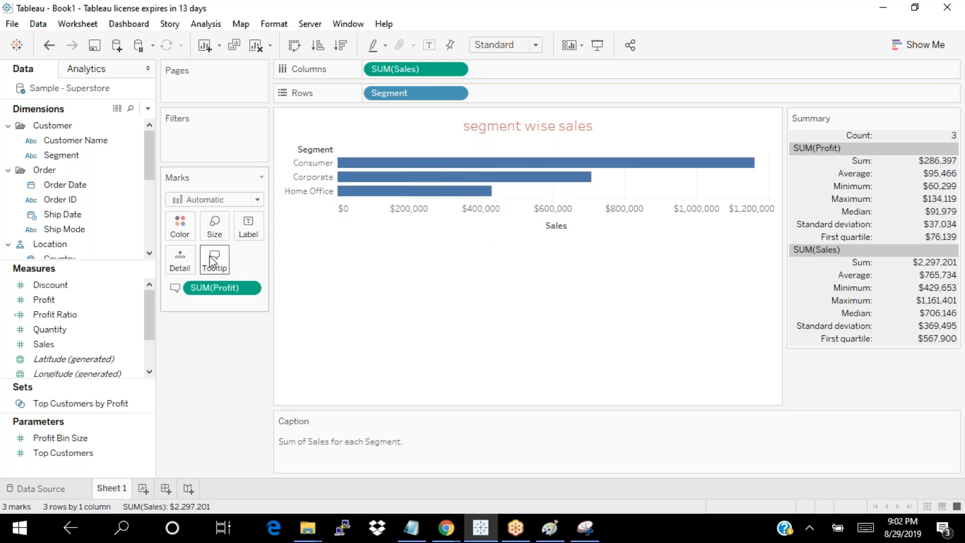
mouse_move(406, 197)
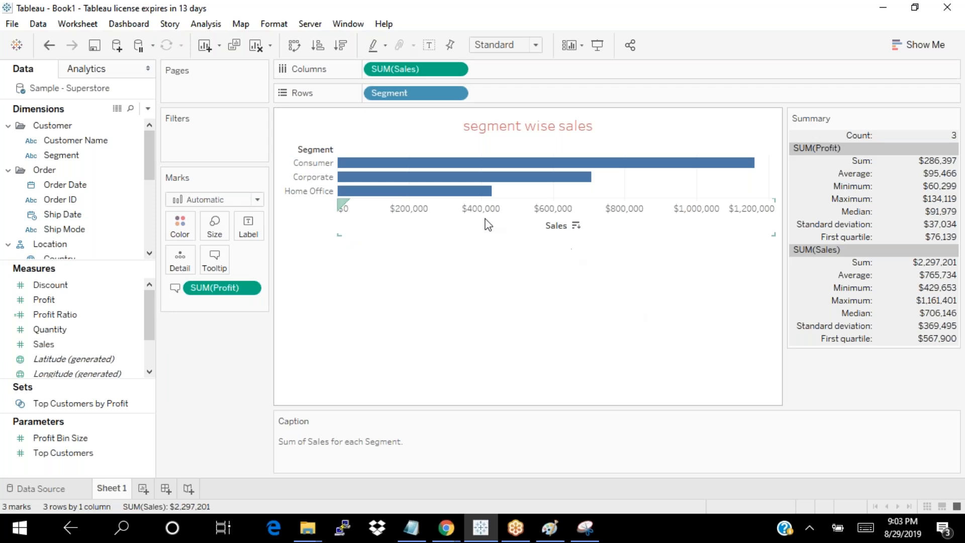
Step: Add a new worksheet, and save the workbook as Book1.twbx in the Tableau Packaged Workbook format
click(143, 490)
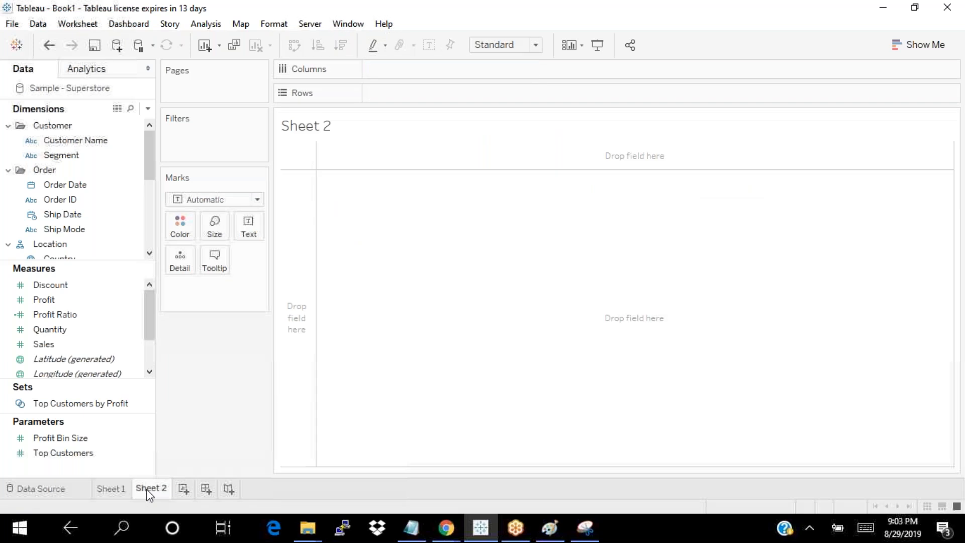
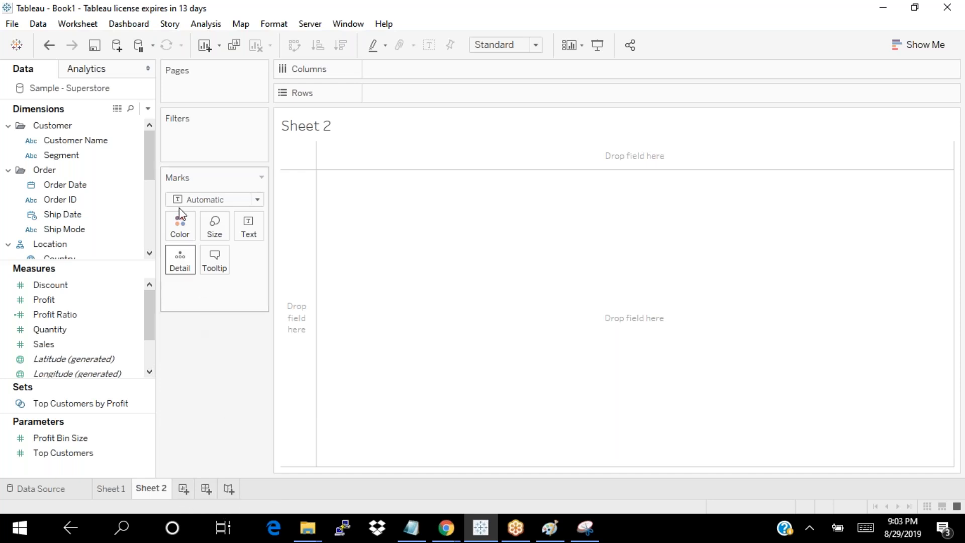
click(12, 28)
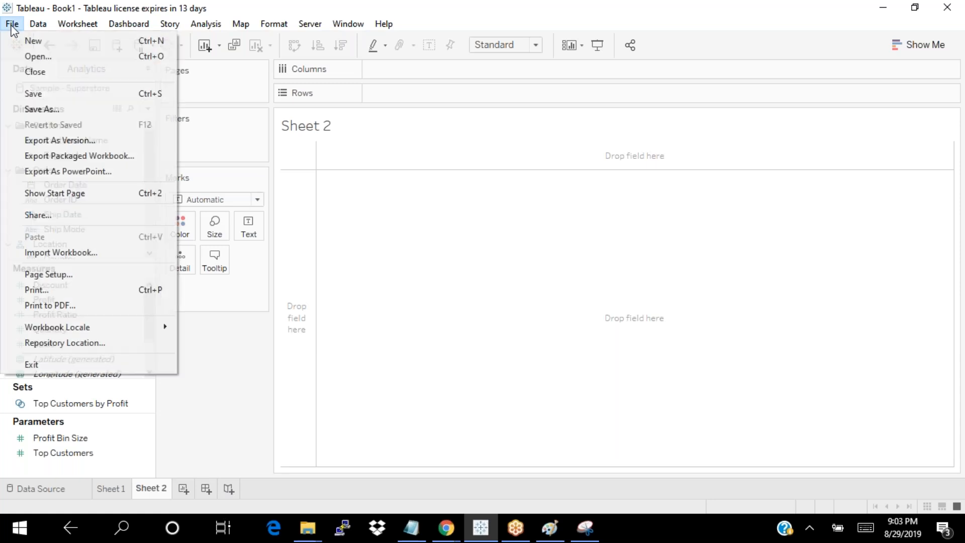
click(61, 108)
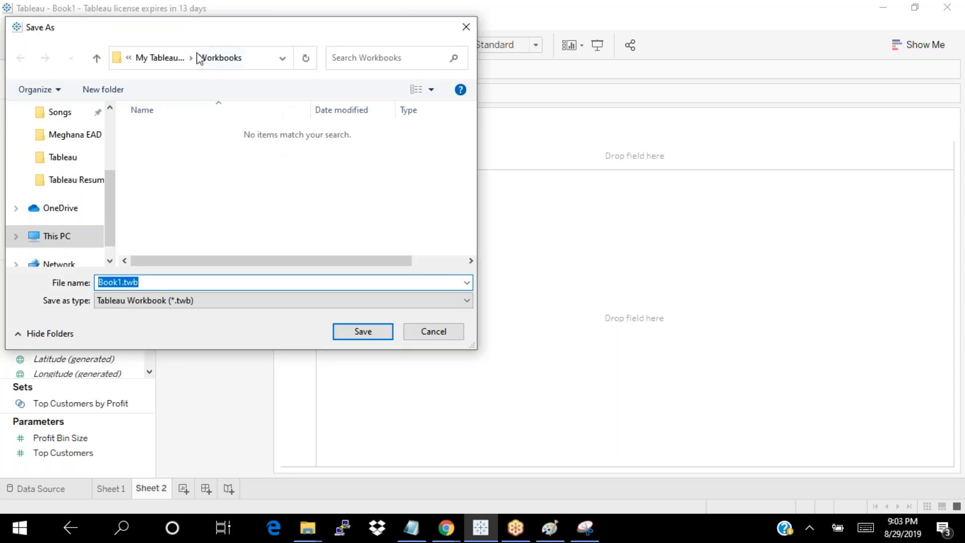
drag(207, 36, 396, 38)
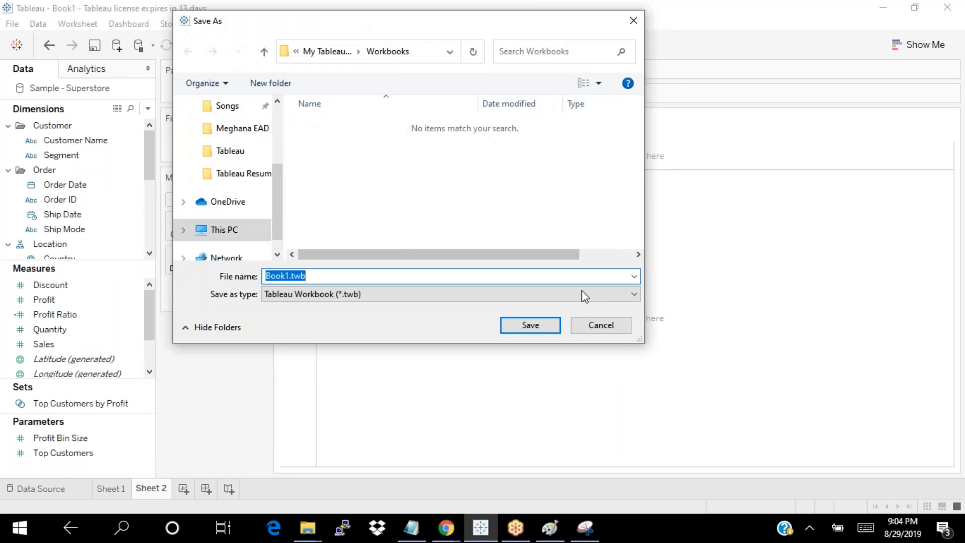
click(636, 294)
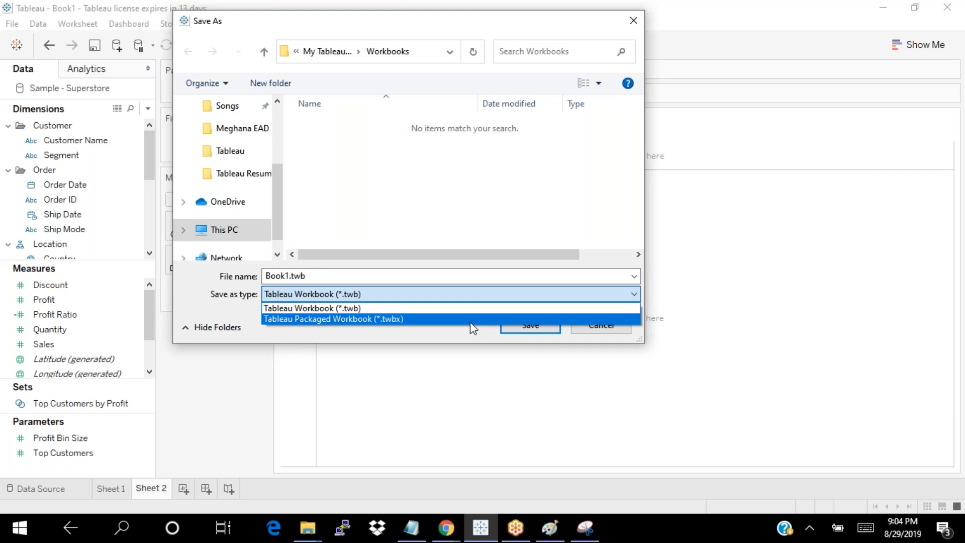
click(428, 294)
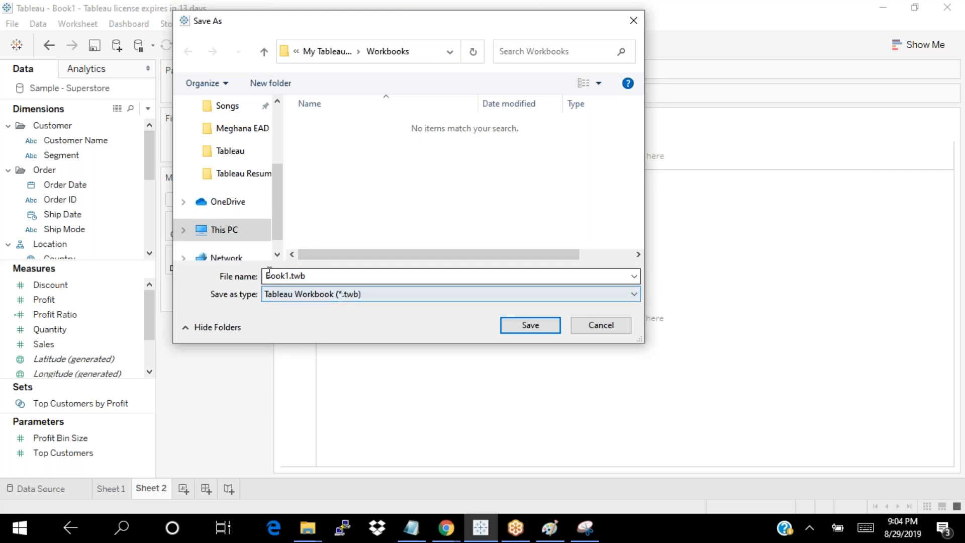
click(625, 296)
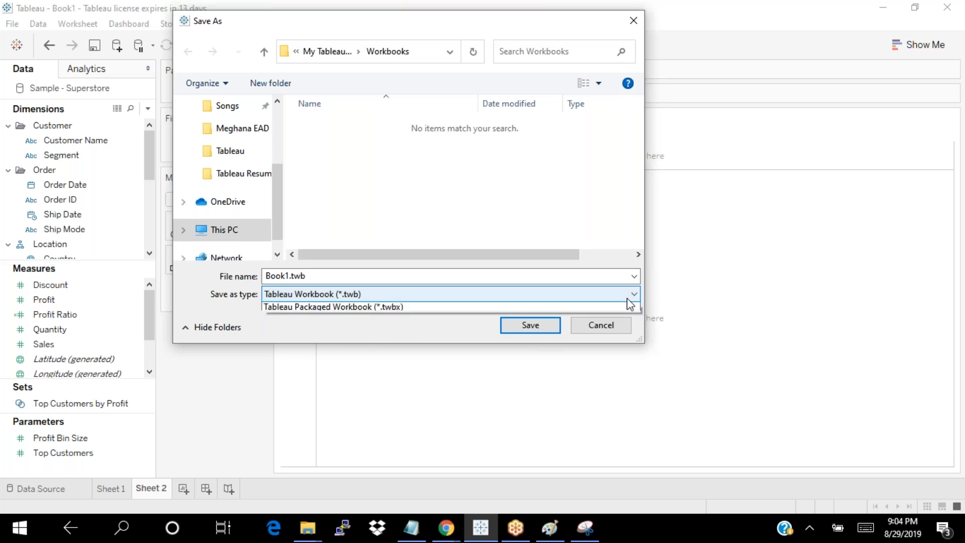
click(390, 322)
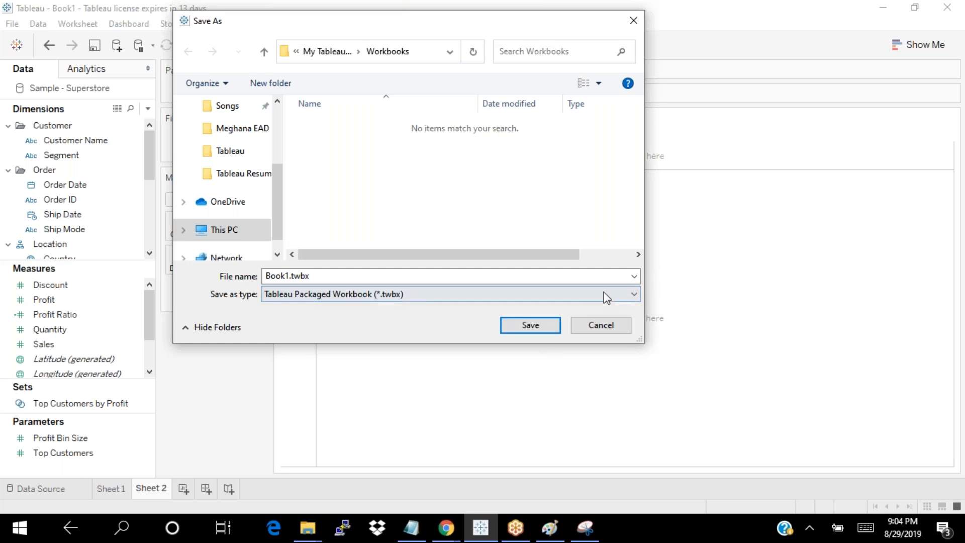
click(528, 324)
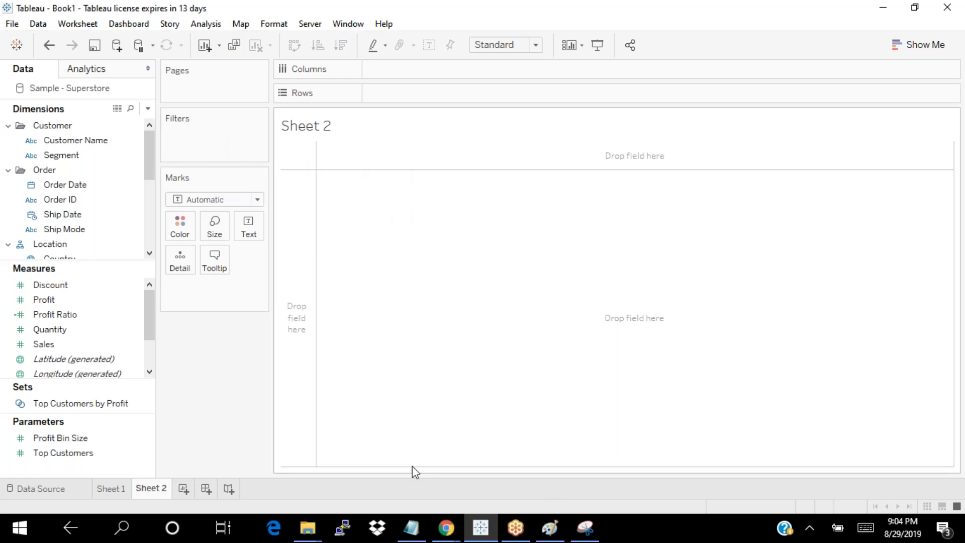
Step: Switch to the untitled Notepad notes and add blank lines at the end of the text
mouse_move(410, 526)
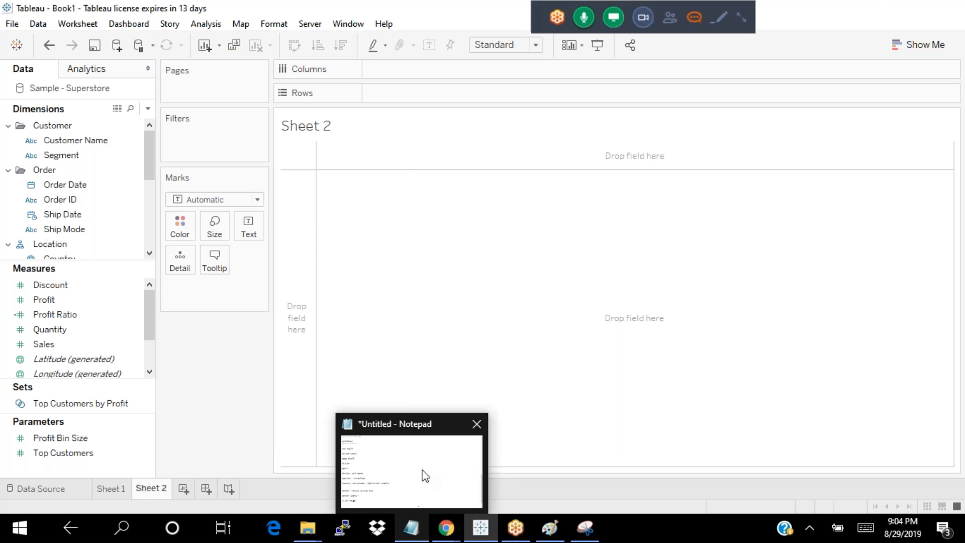
click(426, 476)
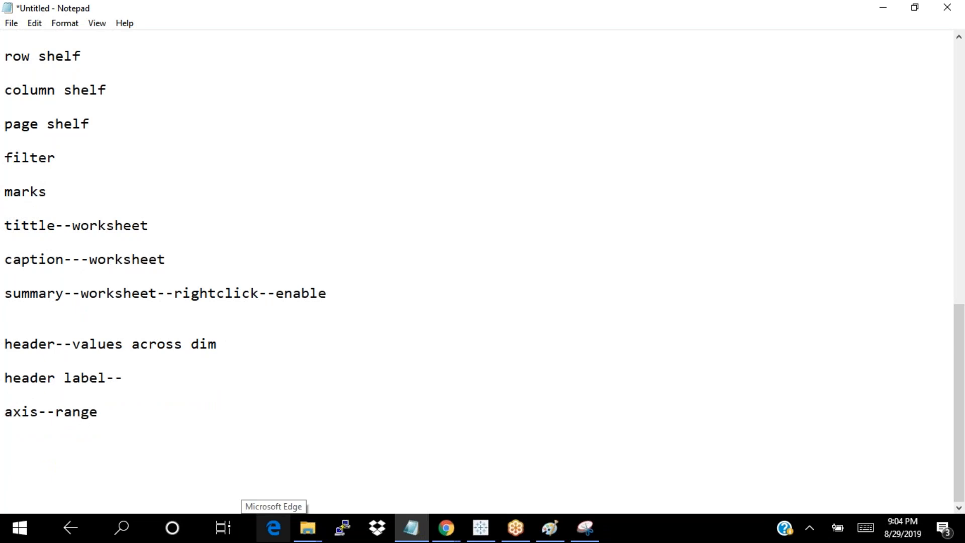
key(Return)
key(Return)
key(Return)
key(Return)
key(Return)
key(Return)
key(Return)
key(Return)
key(Return)
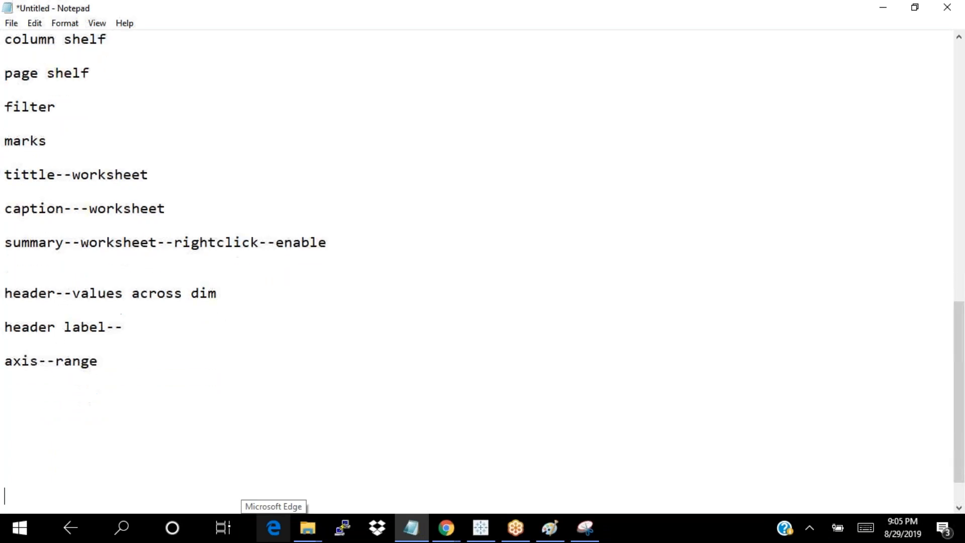
key(Return)
key(Return)
key(Return)
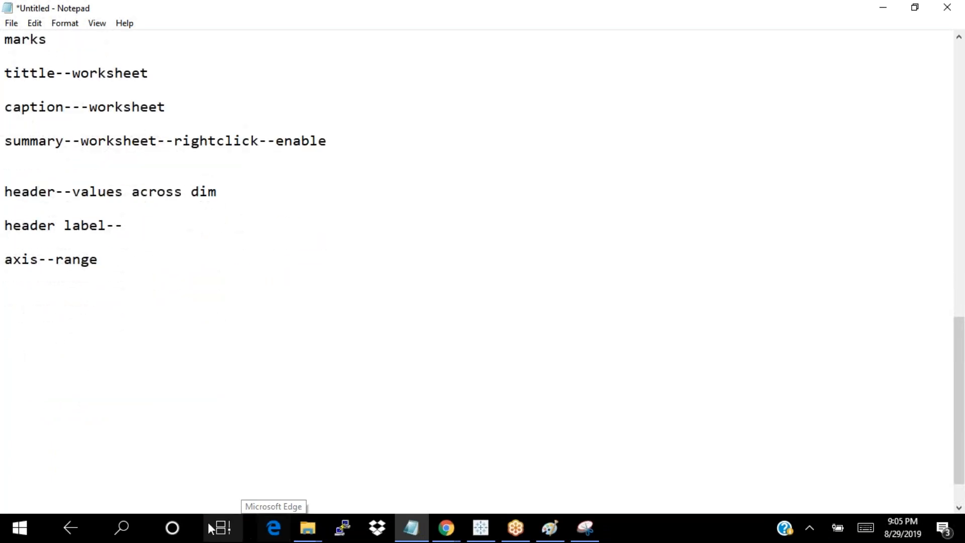
Step: Write the heading "Working with measures" below the axis note and underline it with a row of dashes
click(29, 307)
text(Working with)
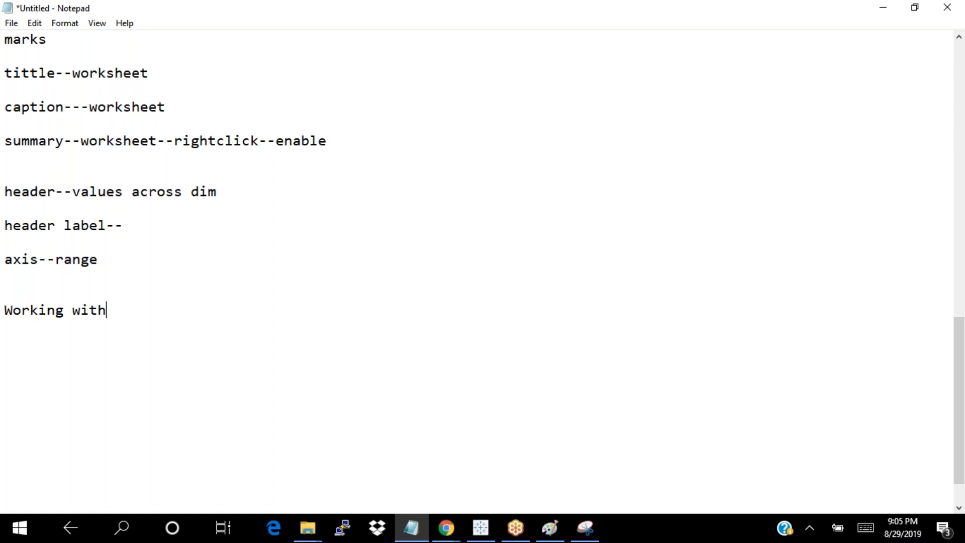
text( measuers)
key(Return)
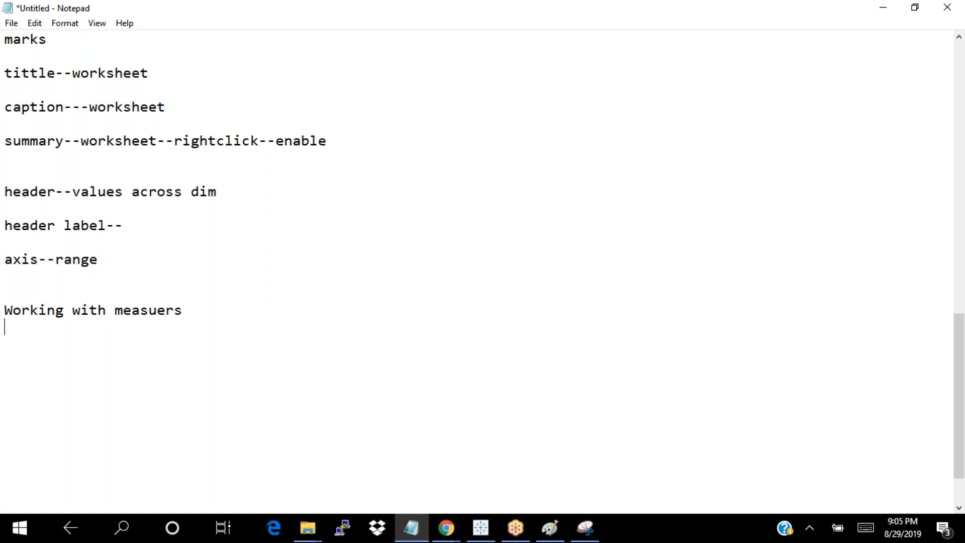
text(----------------------)
click(174, 309)
key(BackSpace)
key(BackSpace)
text(re)
Step: Add the entry "1--indivdual axis" below the dashed line, leaving one blank line between
click(194, 326)
key(Return)
key(Return)
text(1--)
text(indi)
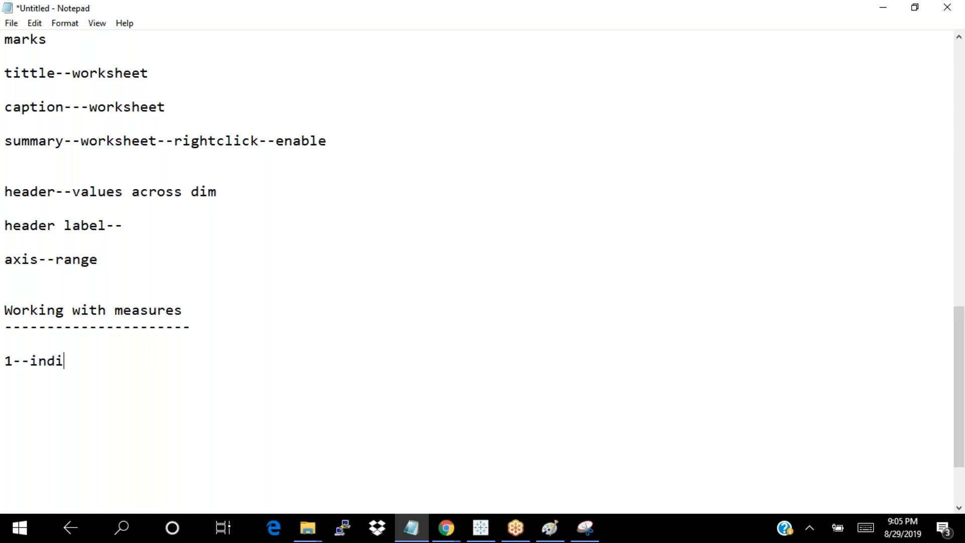
text(vdual axis)
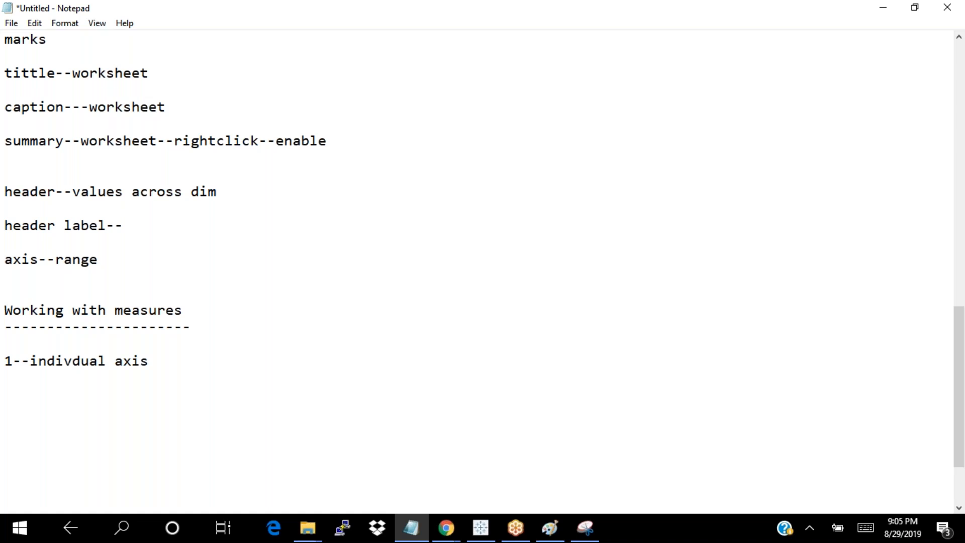
Step: Add the second entry "2--blended axis" to the notes, followed by a blank line
key(Return)
key(Return)
text(2--lended axis)
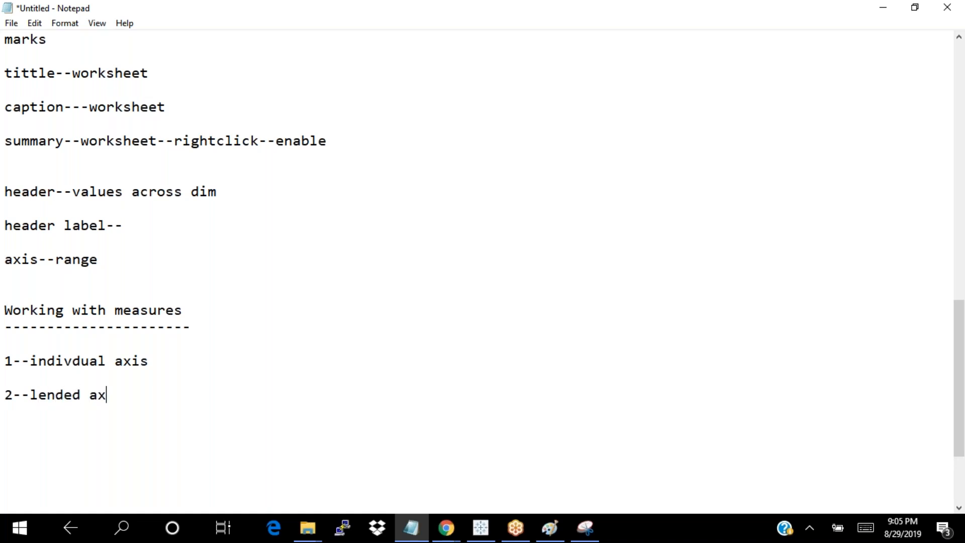
key(BackSpace)
key(BackSpace)
key(BackSpace)
key(BackSpace)
key(BackSpace)
key(BackSpace)
key(BackSpace)
key(BackSpace)
key(BackSpace)
key(BackSpace)
key(BackSpace)
text(ble)
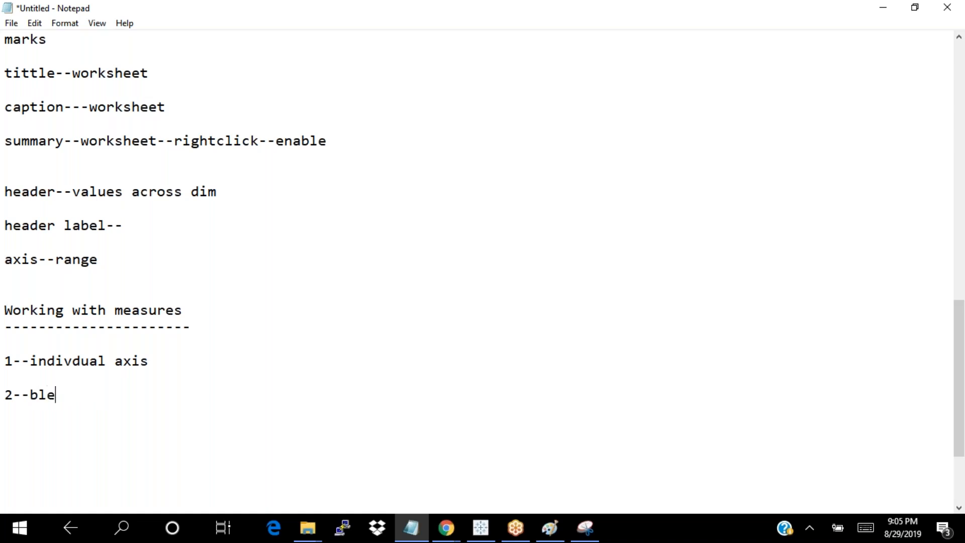
text(nded axis)
key(Return)
key(Return)
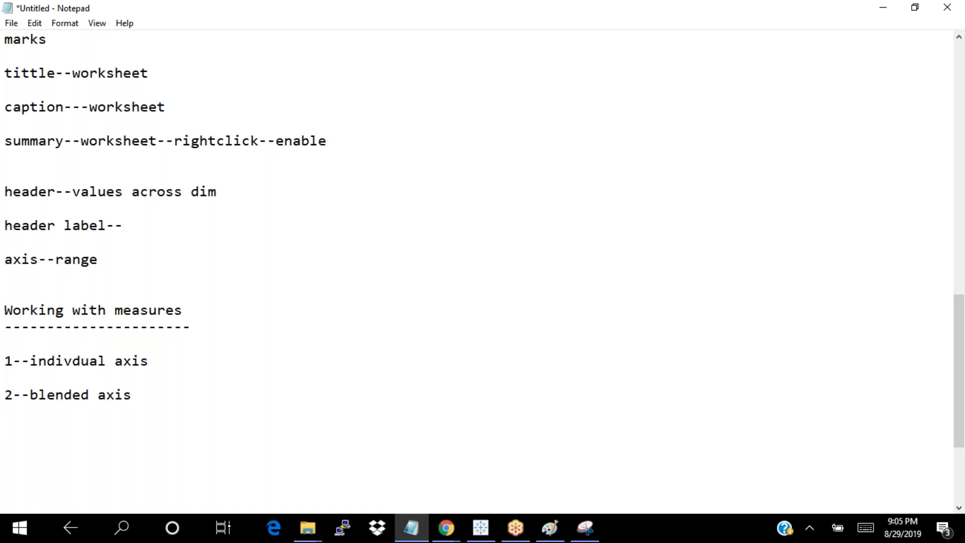
Step: Add the third entry "3--dual axis" to the notes, followed by a blank line
text(3--dual axis)
key(Return)
key(Return)
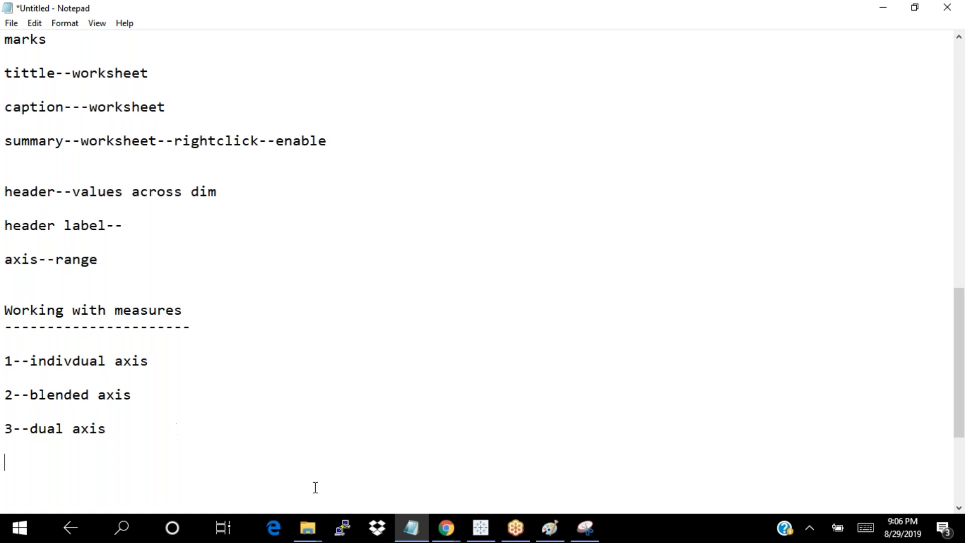
Step: Switch to the Tableau workbook and build a bar chart on Sheet 2 with Segment on Rows and Sales on Columns
mouse_move(481, 531)
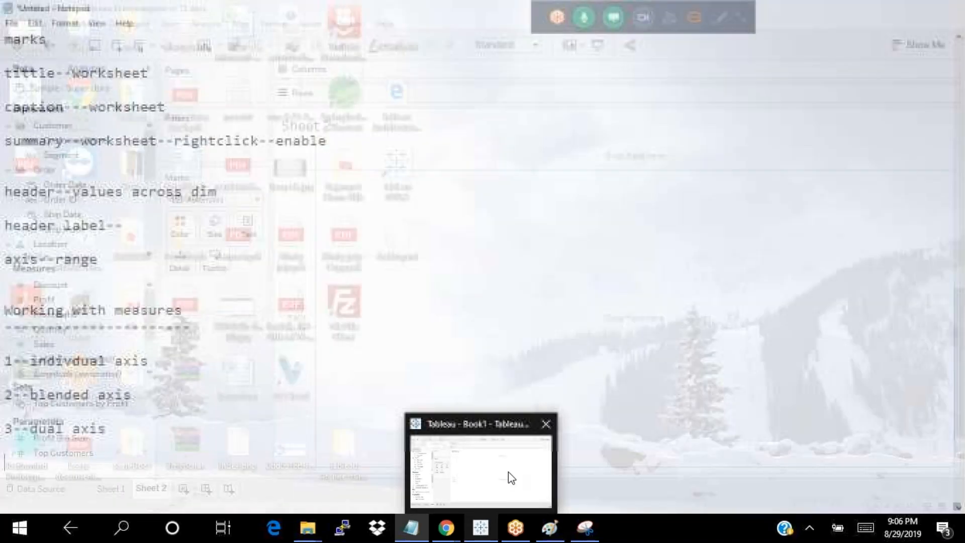
click(509, 473)
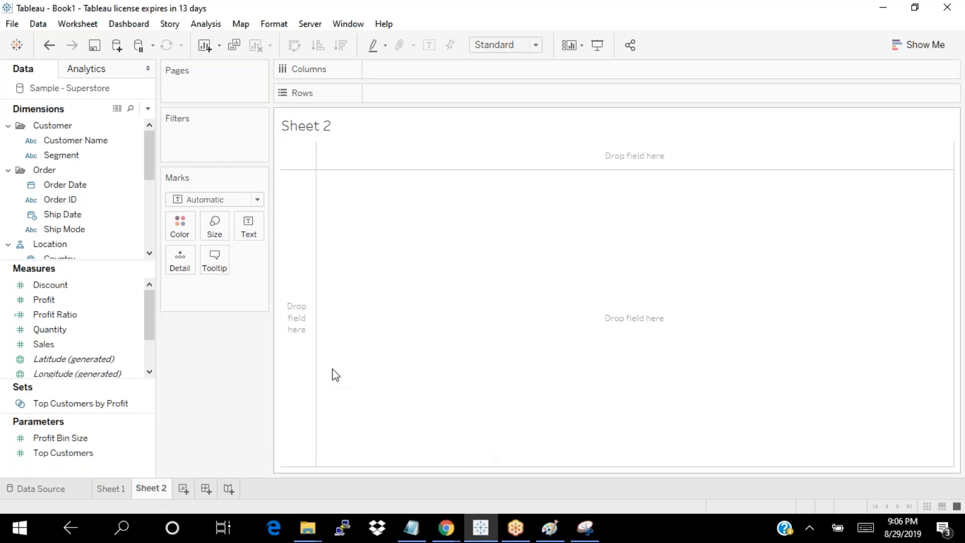
drag(71, 157, 459, 97)
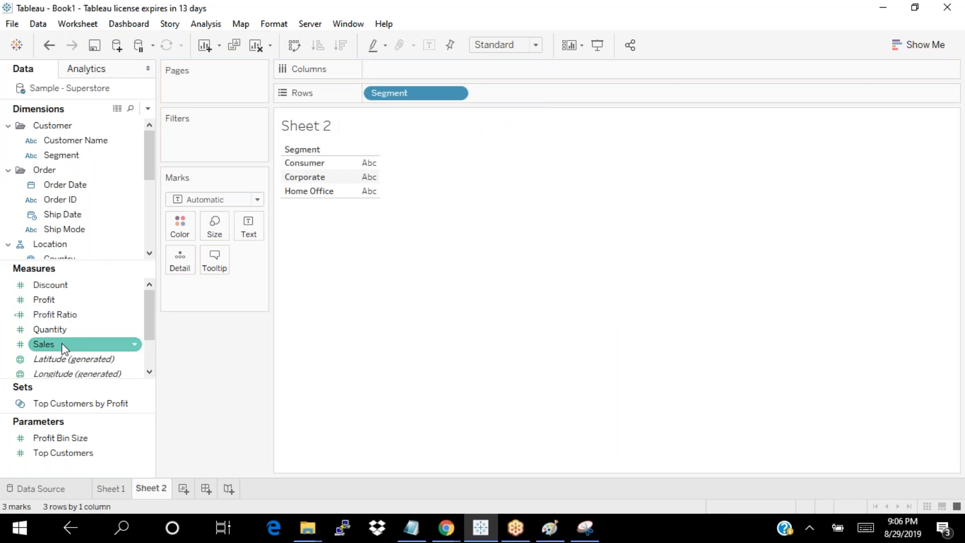
drag(53, 345, 421, 76)
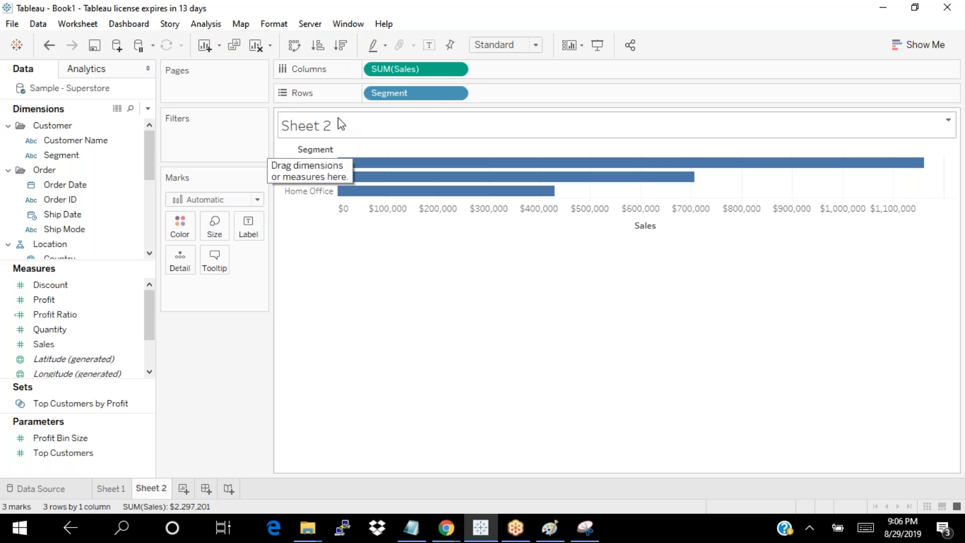
Step: Examine the Sales axis generated under the segment bars, highlighting it and clearing the highlight
double_click(426, 92)
text(Sales)
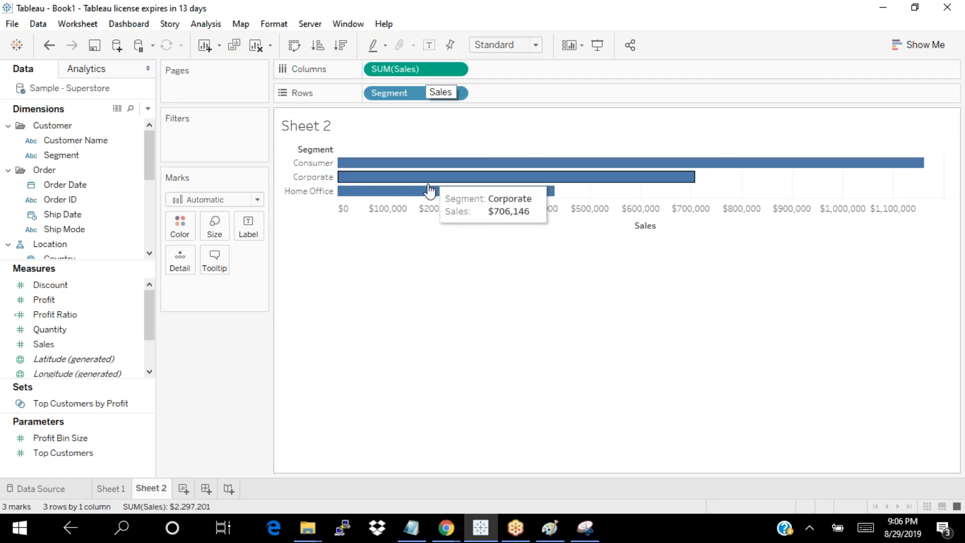
key(Escape)
click(415, 222)
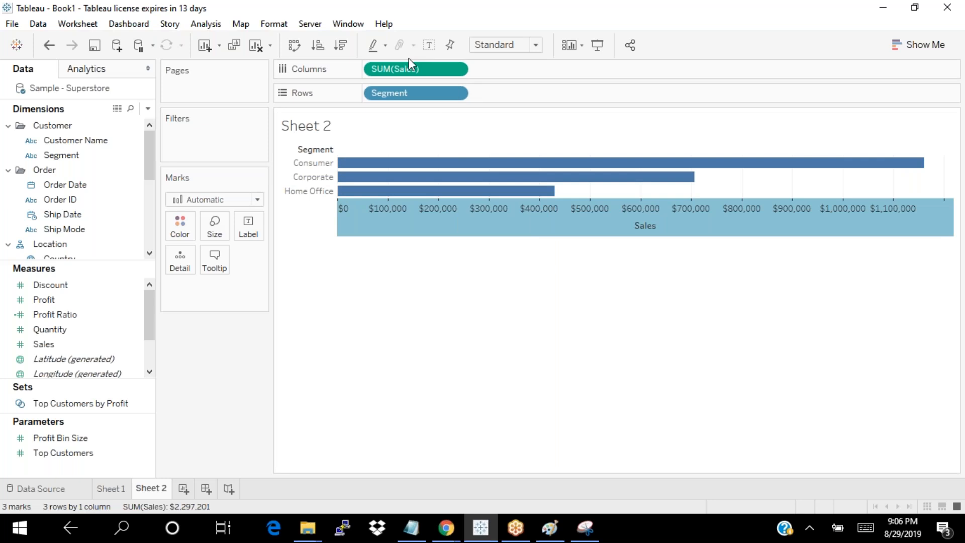
click(441, 316)
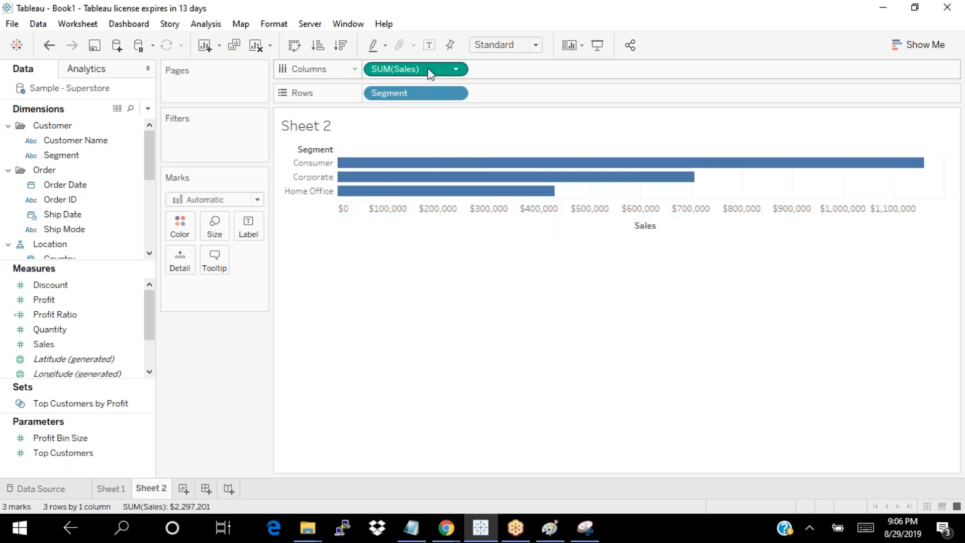
click(487, 233)
click(363, 340)
Step: Add Profit to Columns beside Sales and review the two axes and each measure's own marks settings
drag(50, 302, 561, 76)
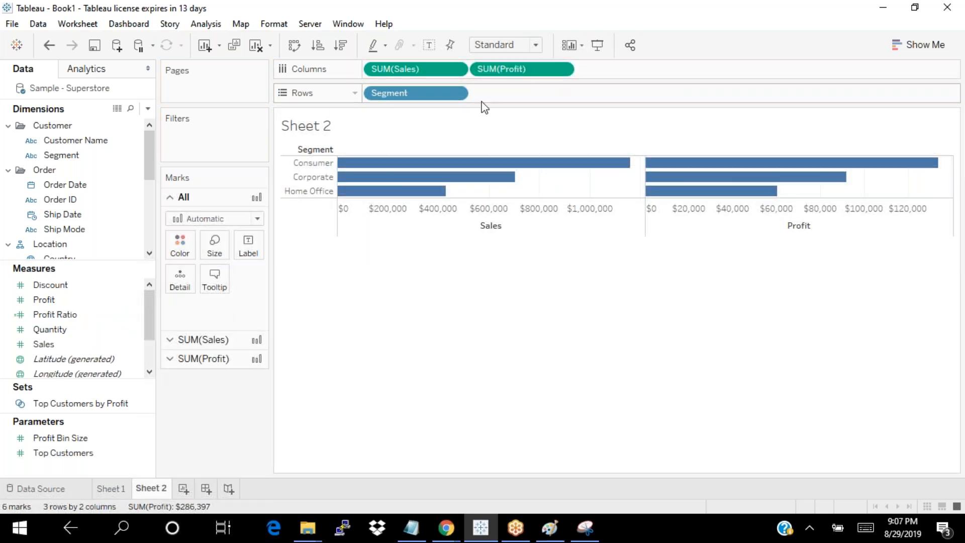
click(714, 225)
click(714, 225)
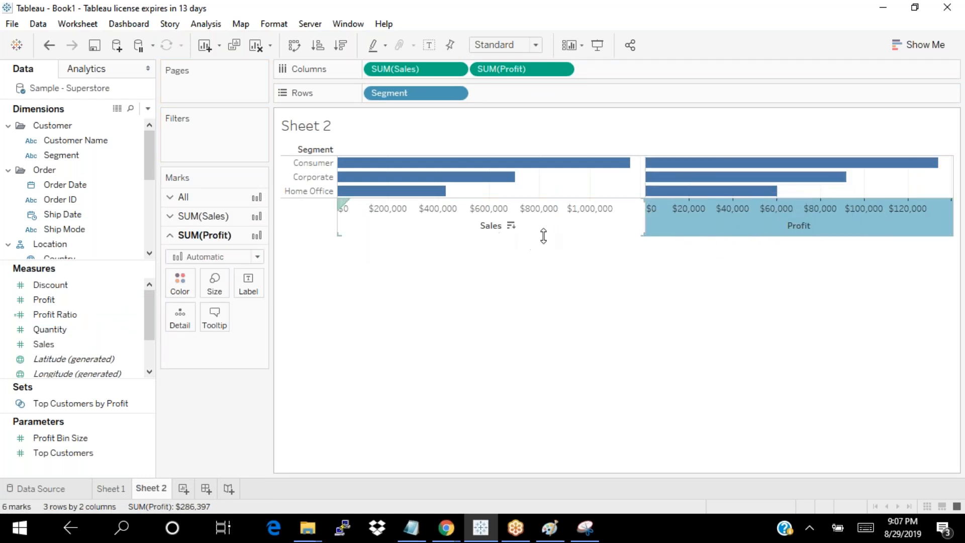
click(677, 231)
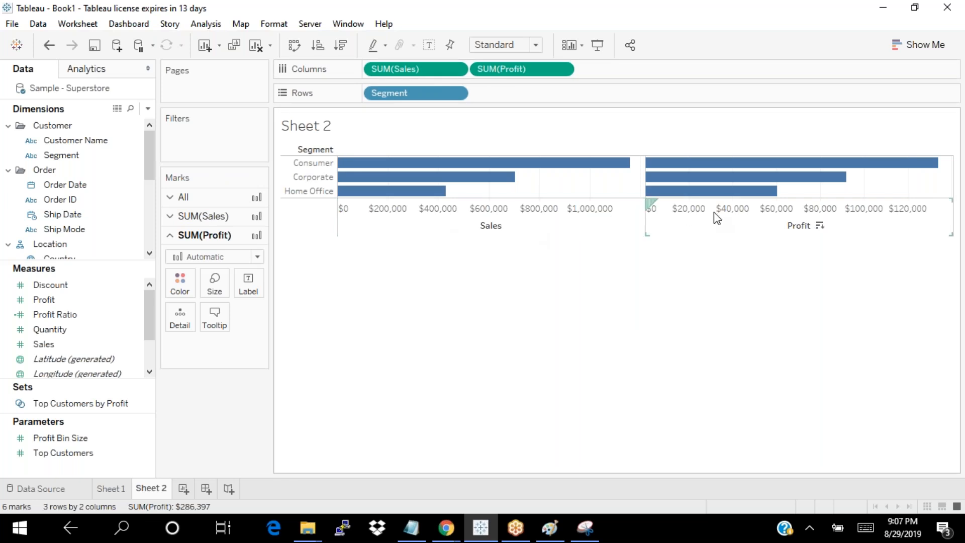
click(210, 217)
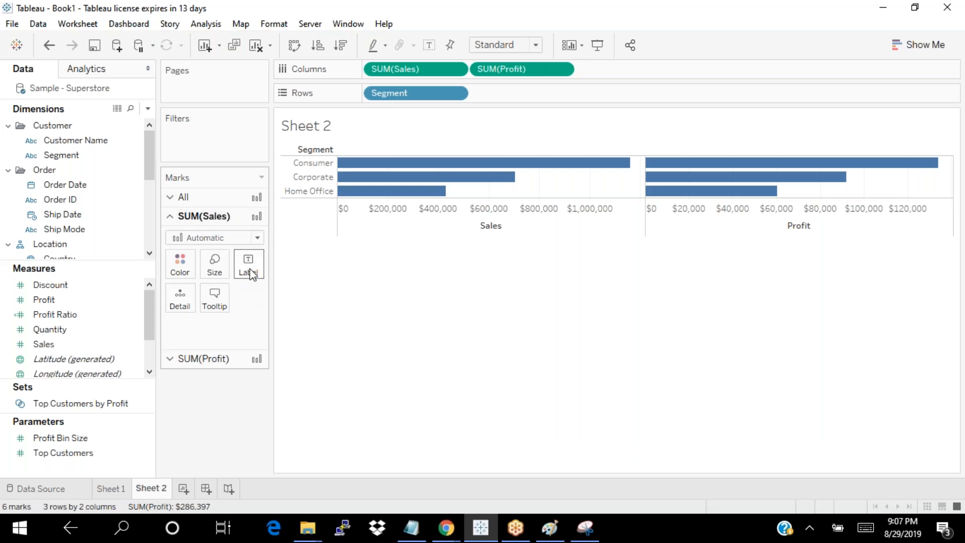
click(217, 358)
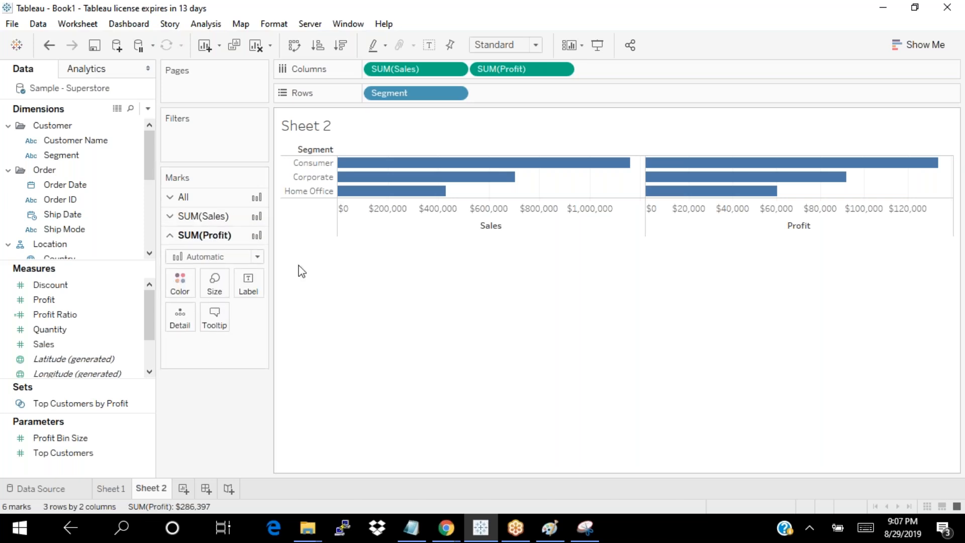
Step: Remove Profit from Columns and highlight the remaining Sales axis
drag(519, 71, 232, 149)
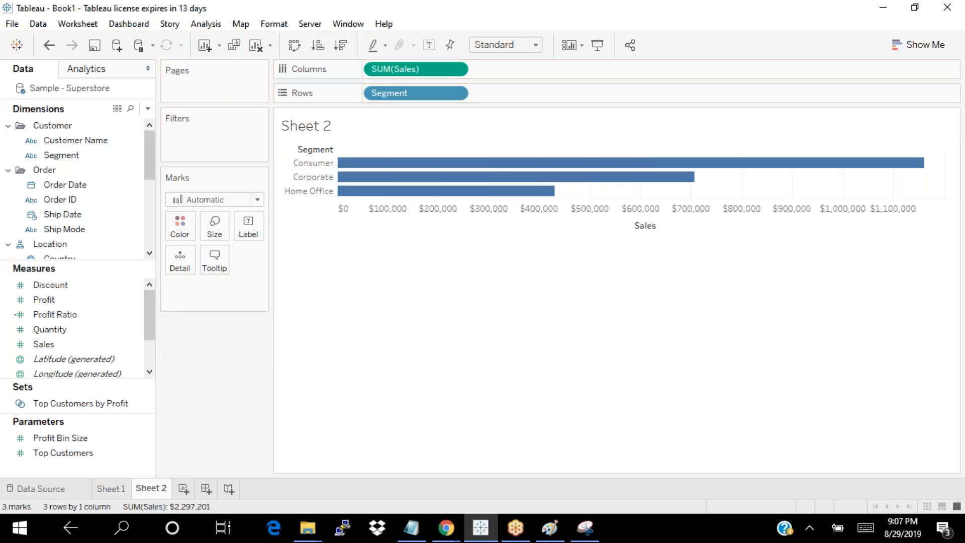
click(281, 231)
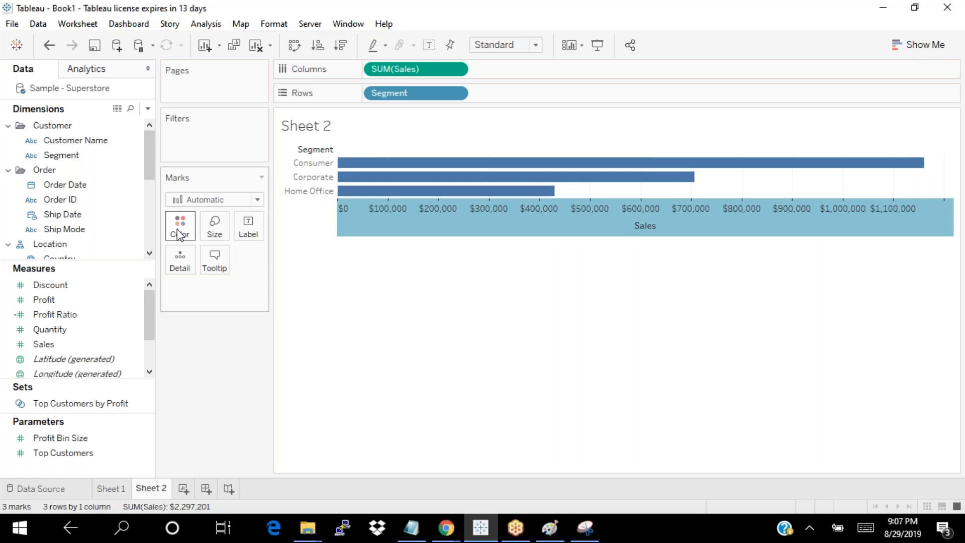
click(508, 254)
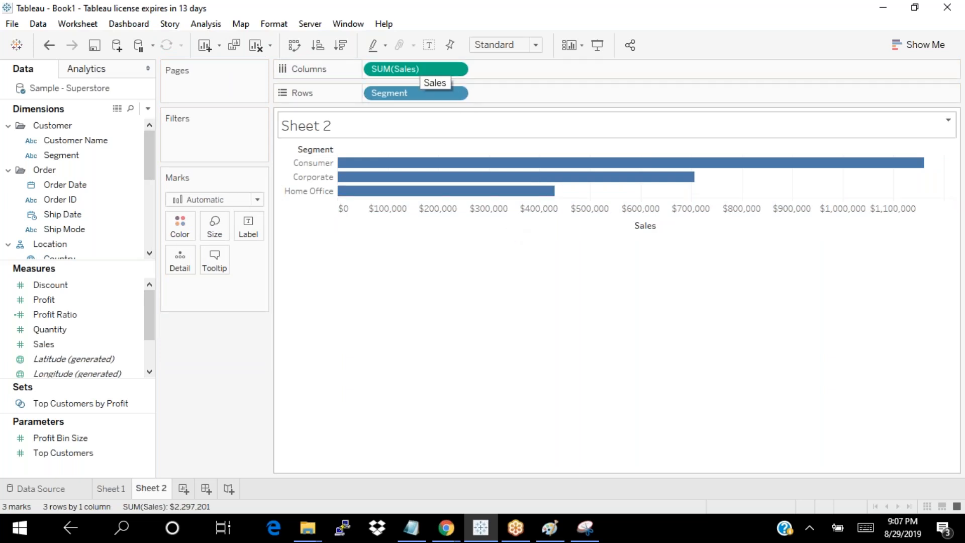
click(493, 232)
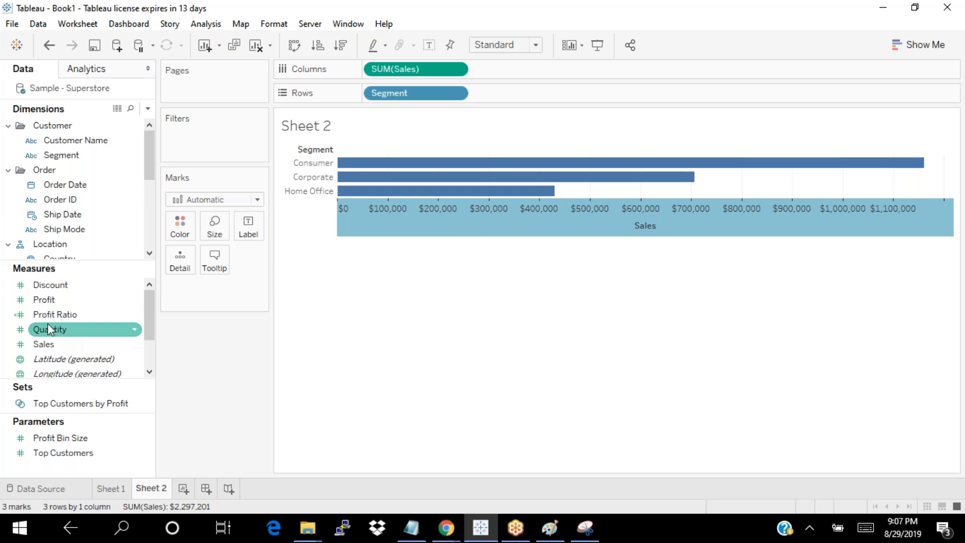
Step: Place Profit on Columns after Sales as its own individual axis, highlighting that axis and clearing the highlight
drag(65, 303, 525, 71)
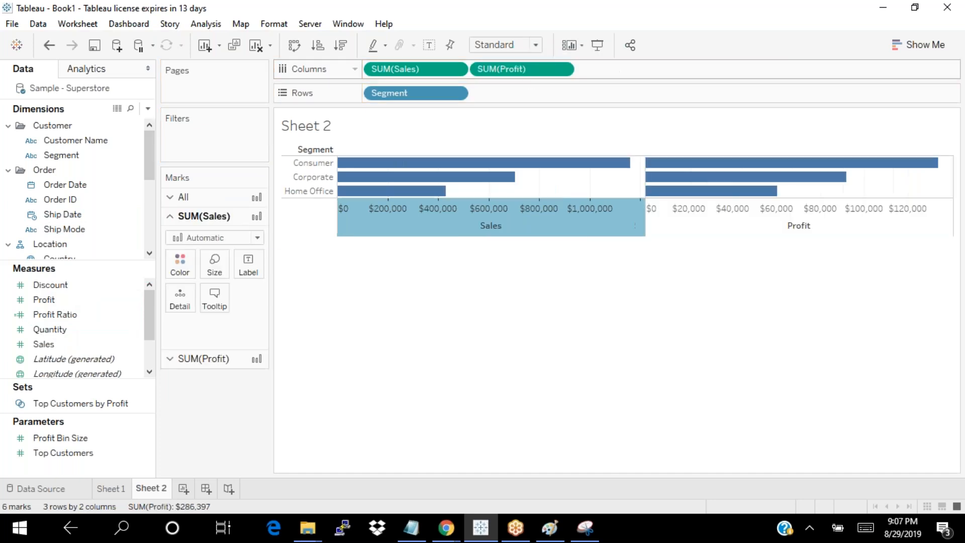
click(715, 229)
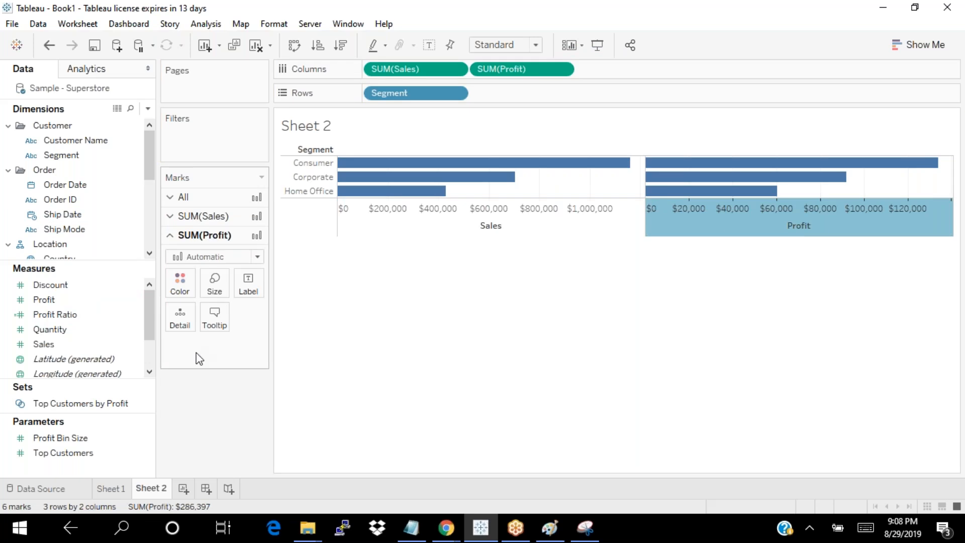
click(348, 318)
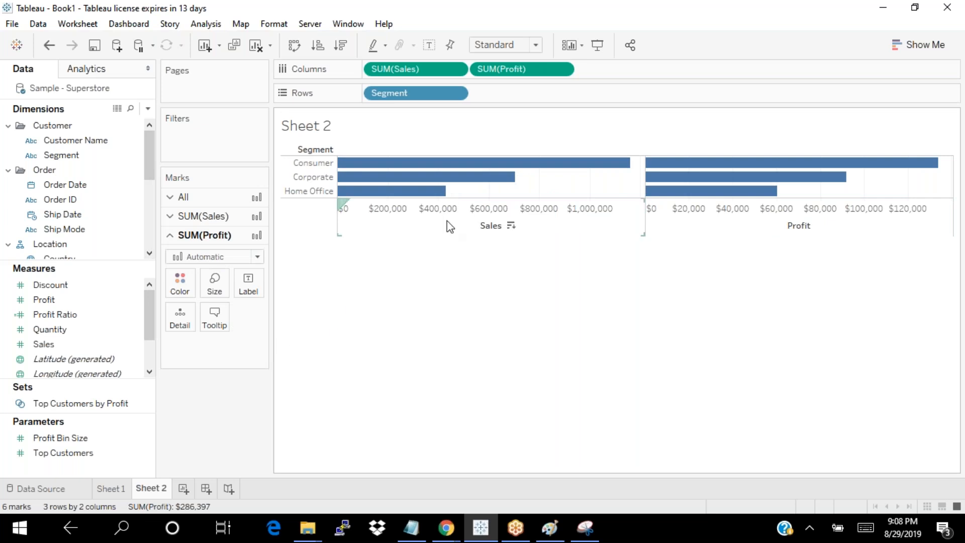
Step: Add Quantity as the third measure on Columns and swap the rows and columns of the chart
click(65, 345)
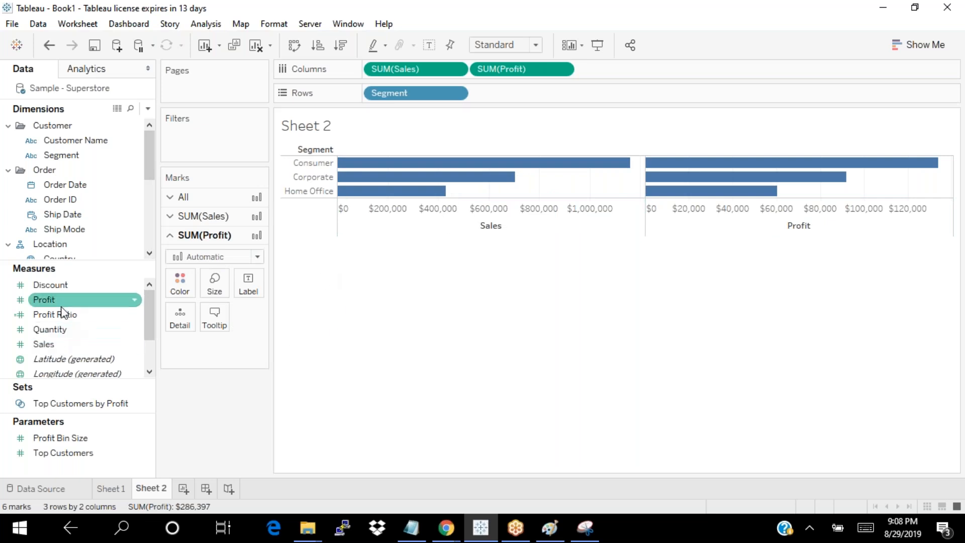
drag(65, 332, 629, 85)
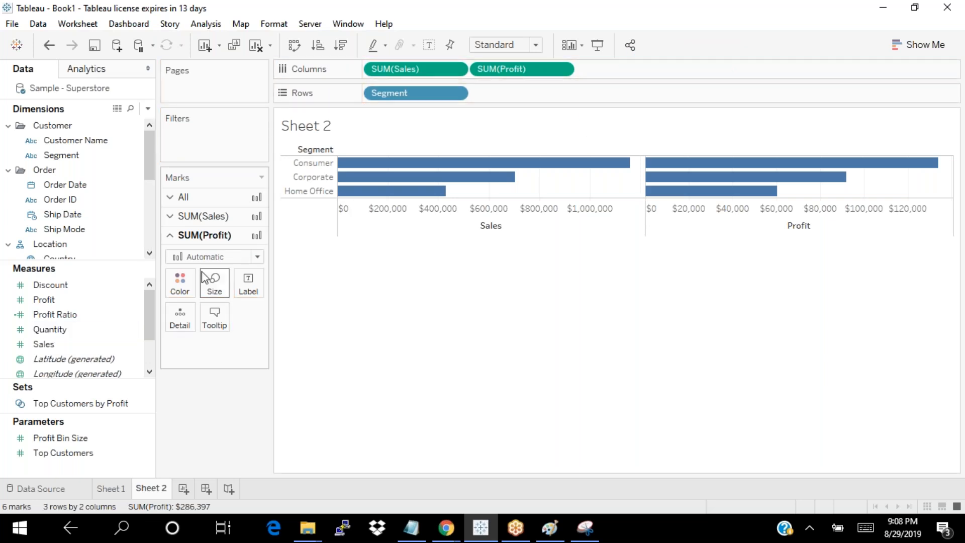
drag(93, 330, 638, 69)
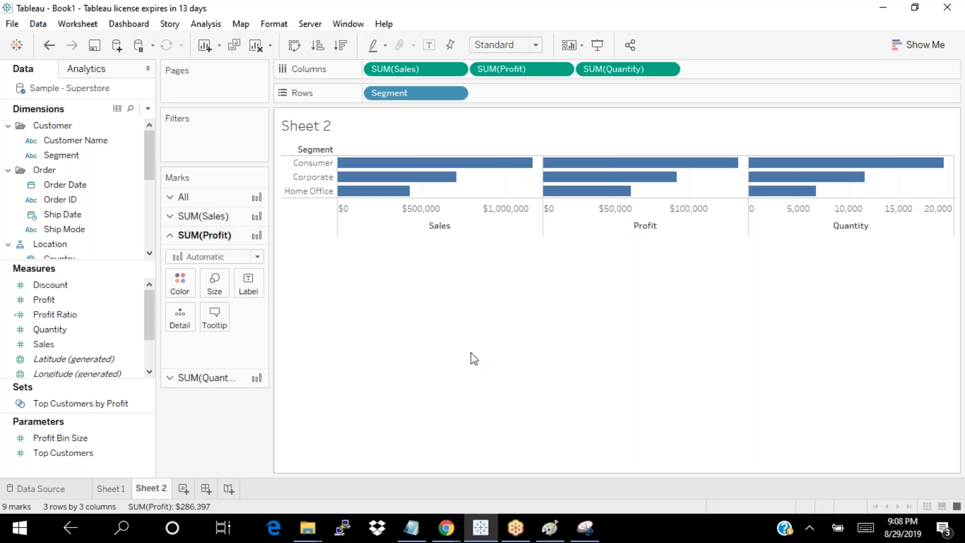
click(294, 47)
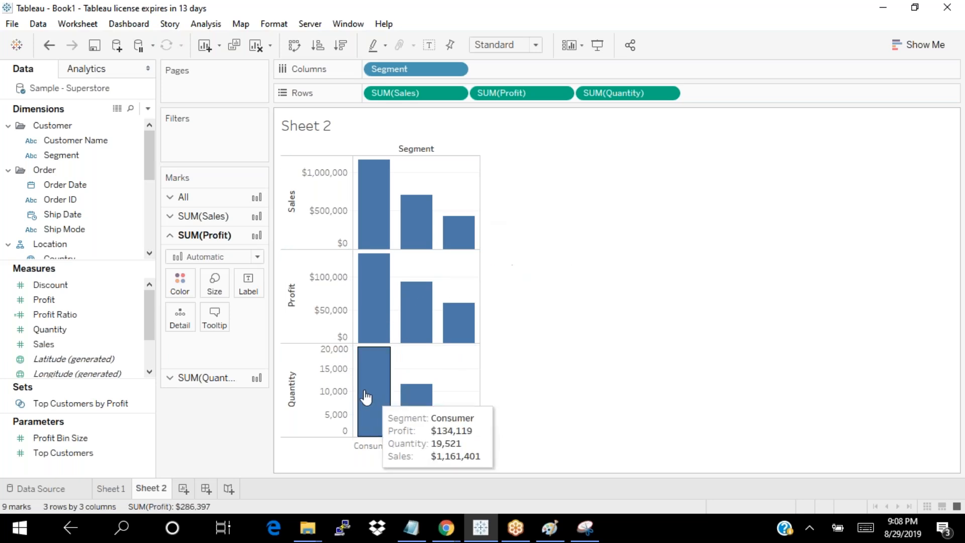
Step: Change the mark type of the Sales measure to Line and color it by Segment
click(222, 217)
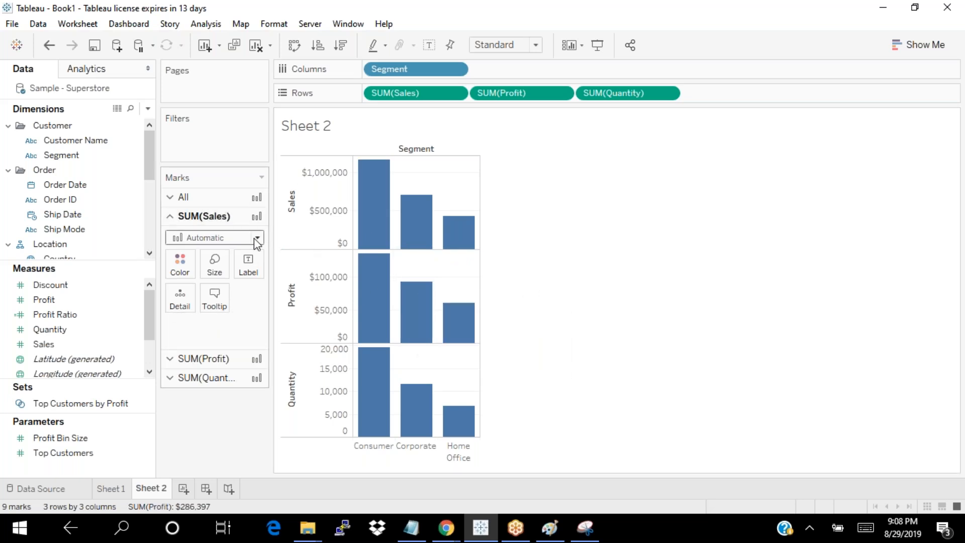
click(258, 238)
click(217, 296)
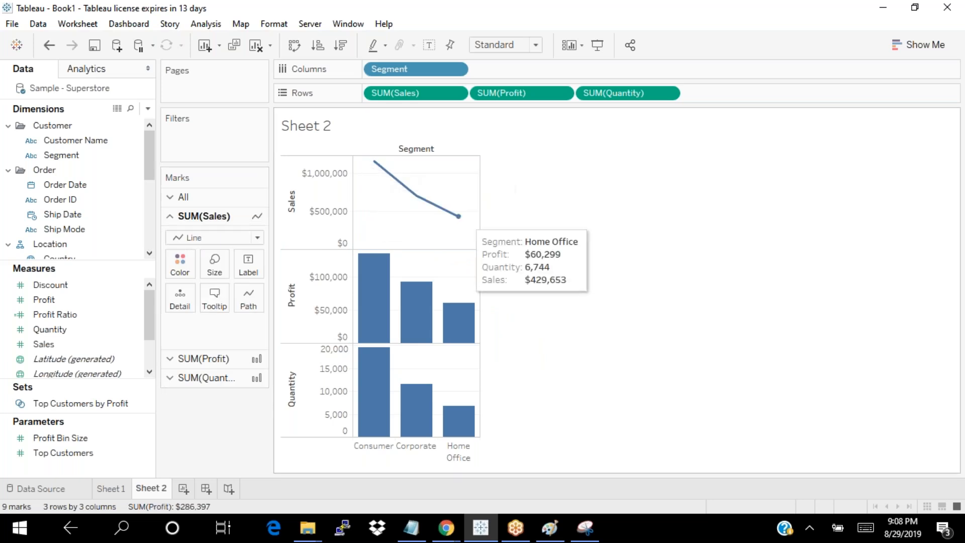
drag(64, 152, 174, 264)
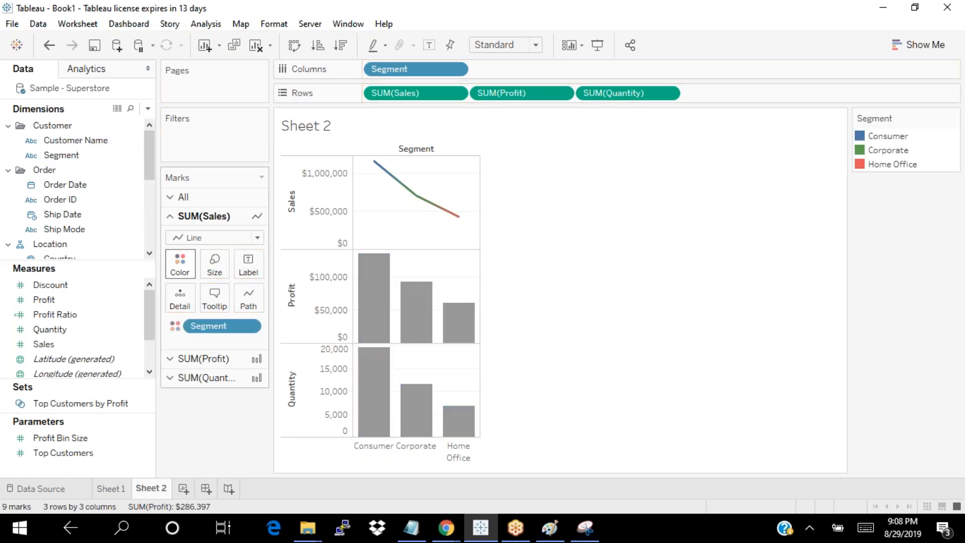
mouse_move(394, 187)
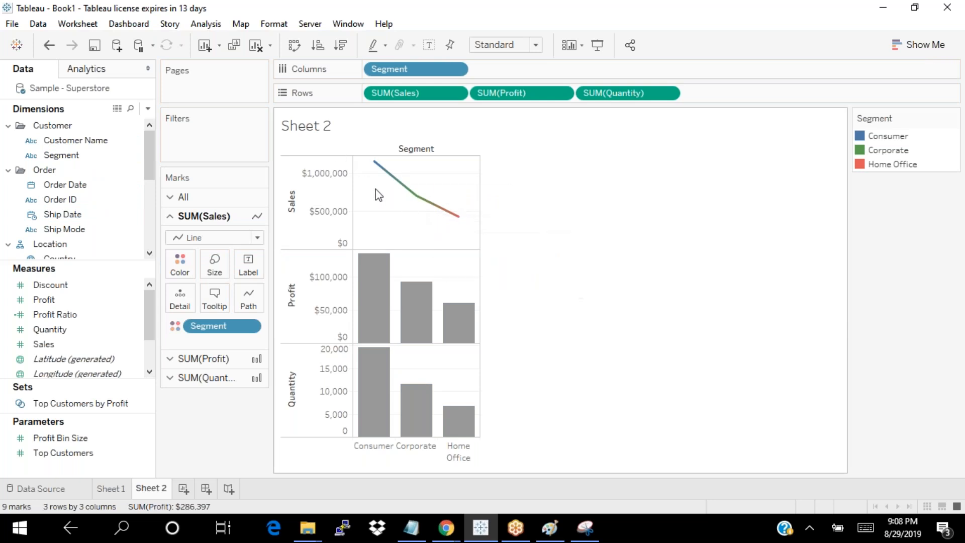
Step: Size the Profit bars by Segment, applying it only to the Profit marks
click(204, 360)
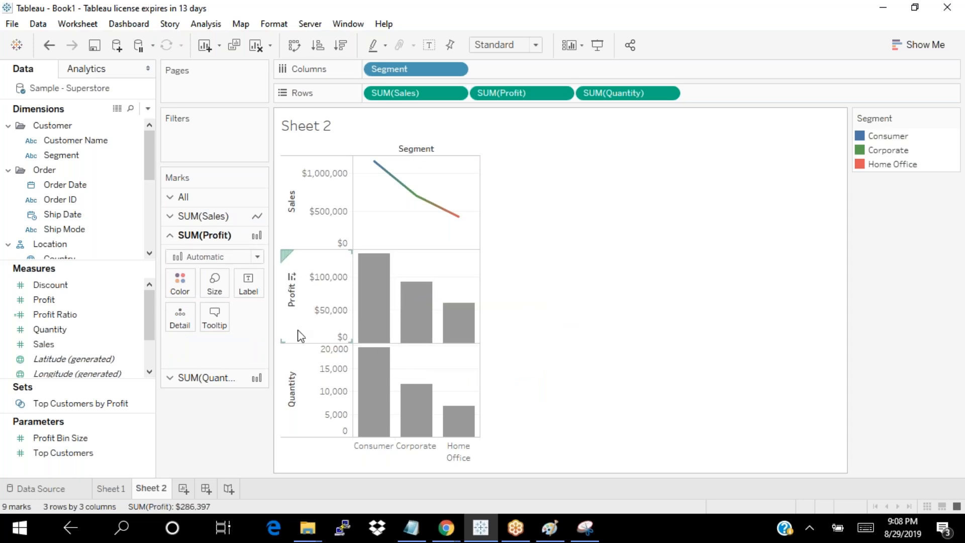
click(55, 159)
drag(56, 159, 210, 283)
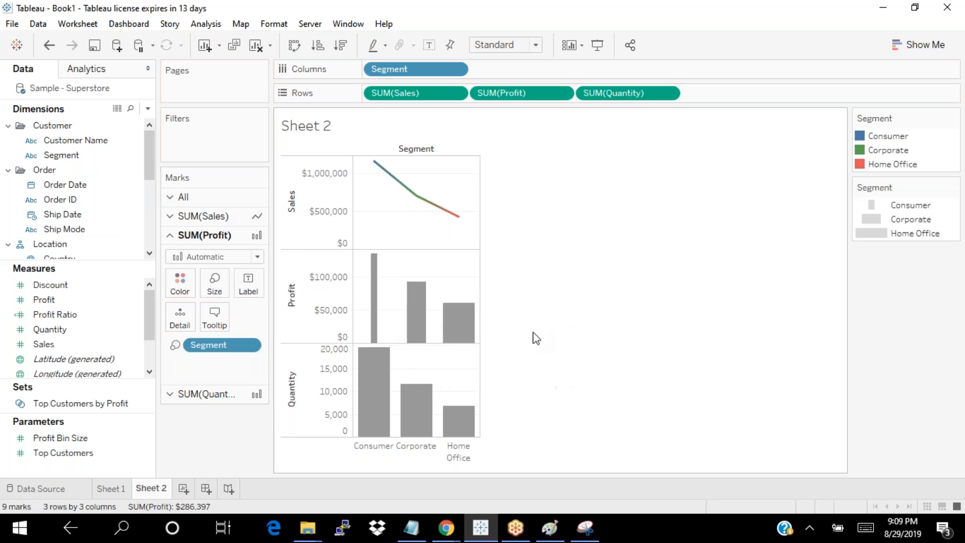
Step: Try Segment on the Quantity bars, remove it, and label those bars with Quantity instead
click(219, 395)
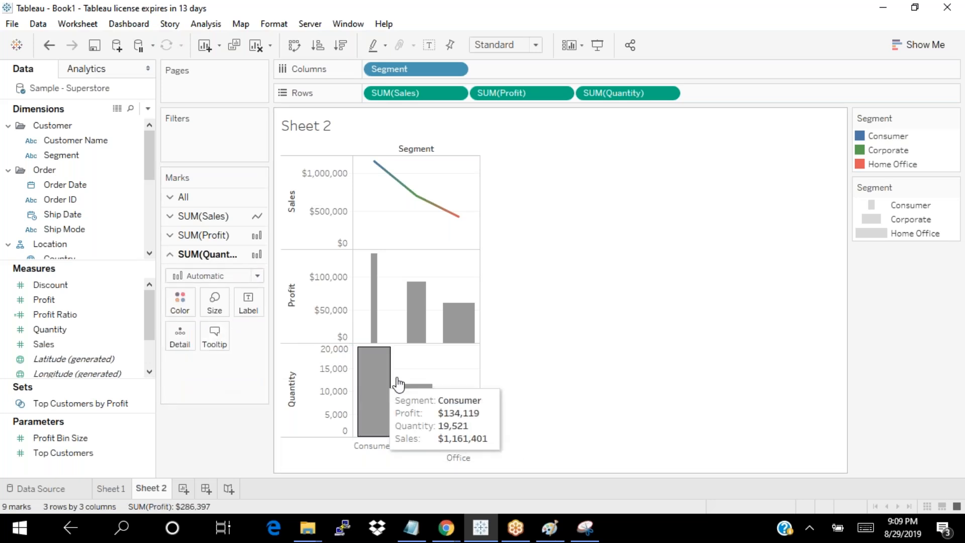
drag(61, 155, 239, 308)
drag(217, 365, 149, 398)
drag(65, 333, 245, 300)
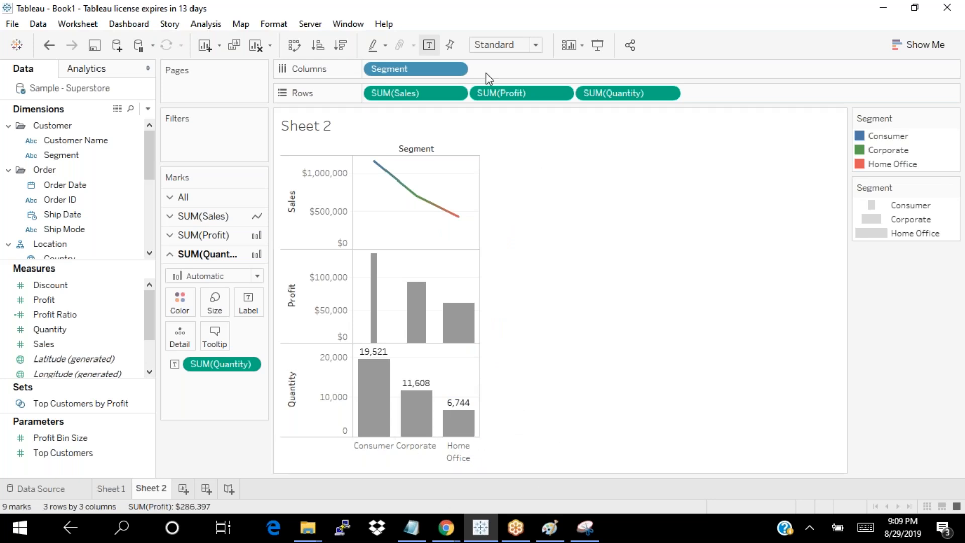
Step: Set the Segment chart's view to Fit Width
click(535, 48)
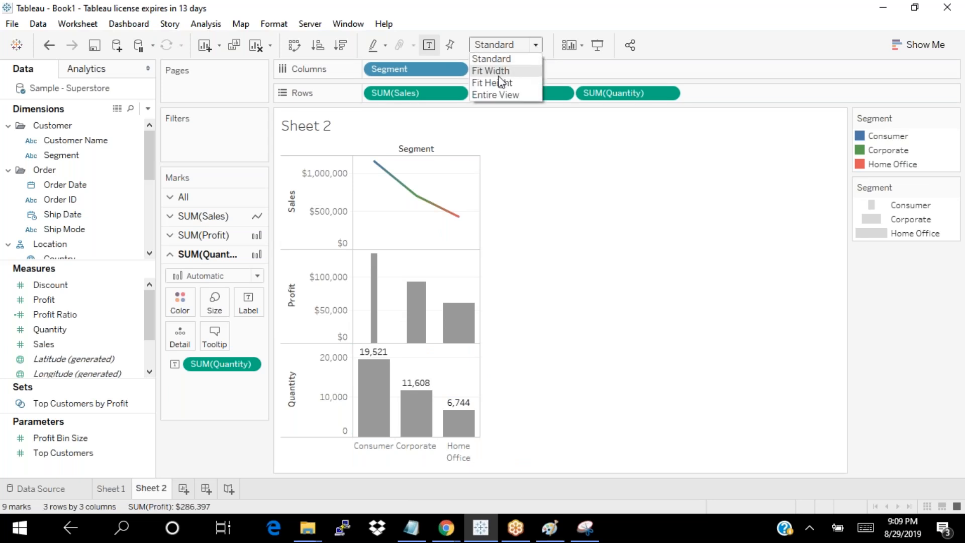
click(499, 76)
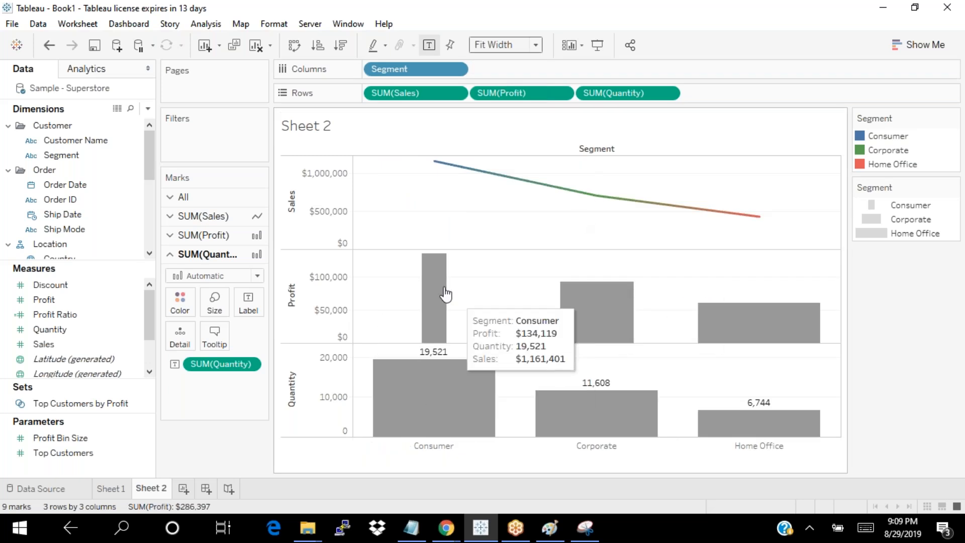
click(536, 44)
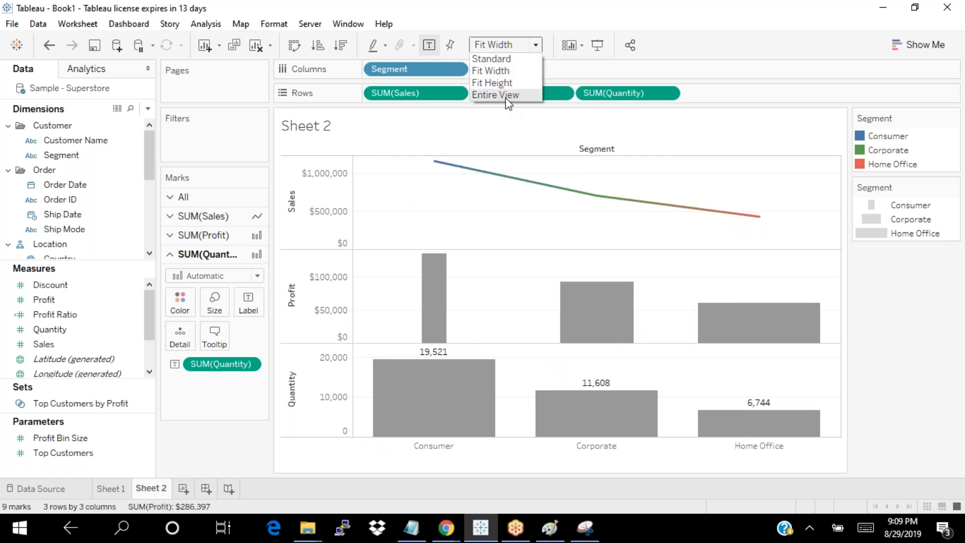
click(498, 73)
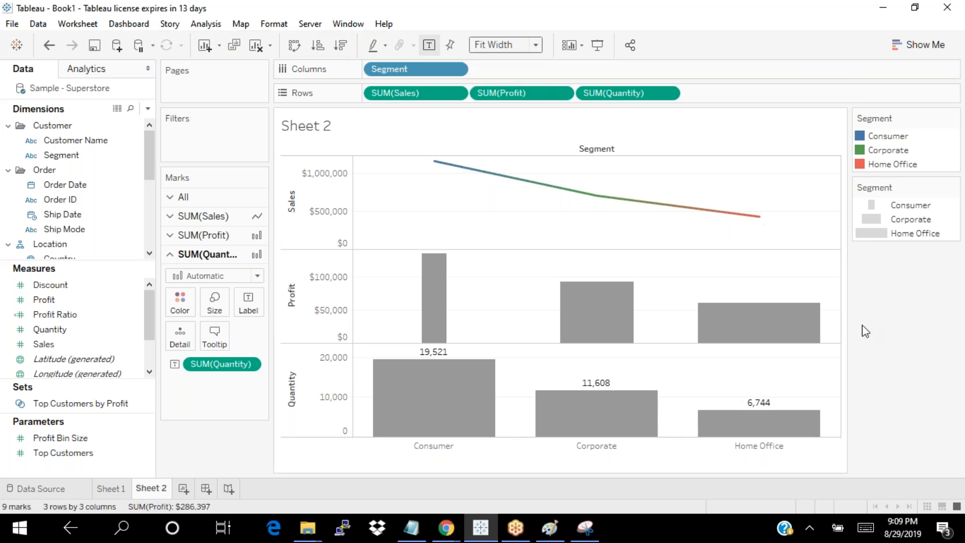
mouse_move(592, 269)
Step: Switch to Notepad and copy "1--indivdual axis" below the list of three axis types as a heading with a dashed underline
mouse_move(410, 527)
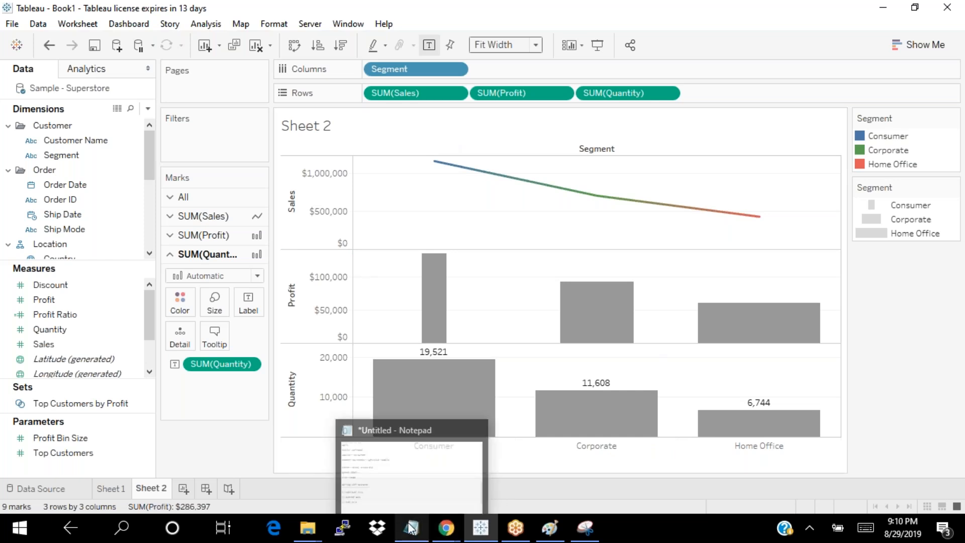
click(459, 469)
drag(83, 372, 5, 361)
key(ctrl+c)
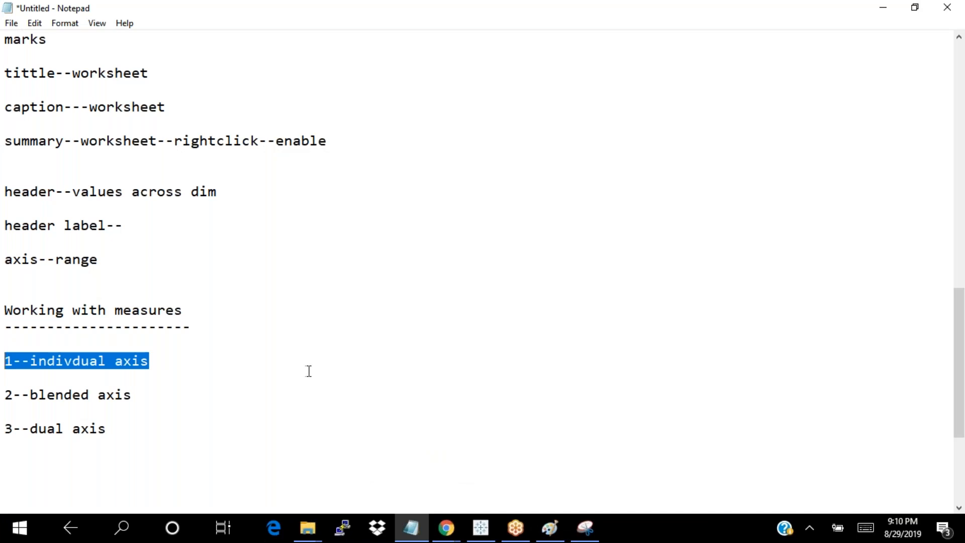
click(31, 461)
key(ctrl+v)
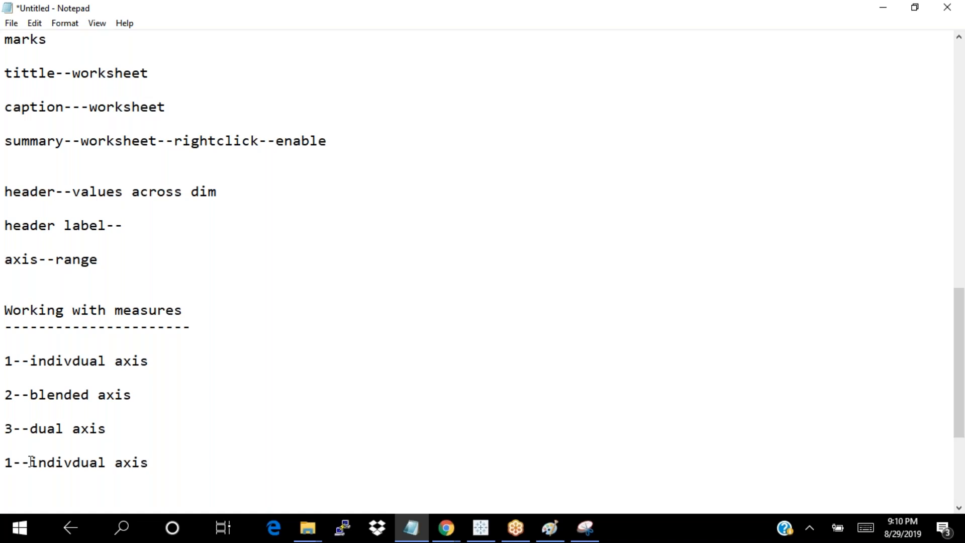
key(Return)
text(------------------)
key(Return)
key(Return)
key(Return)
key(BackSpace)
Step: Write the note "each and every measure will have separate axis" under the individual axis heading
text(each)
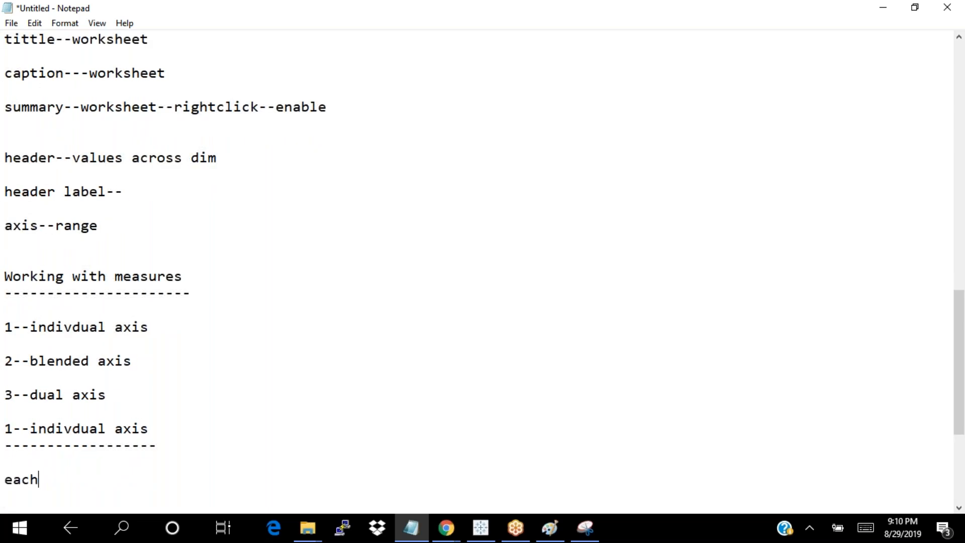
text( and every meas)
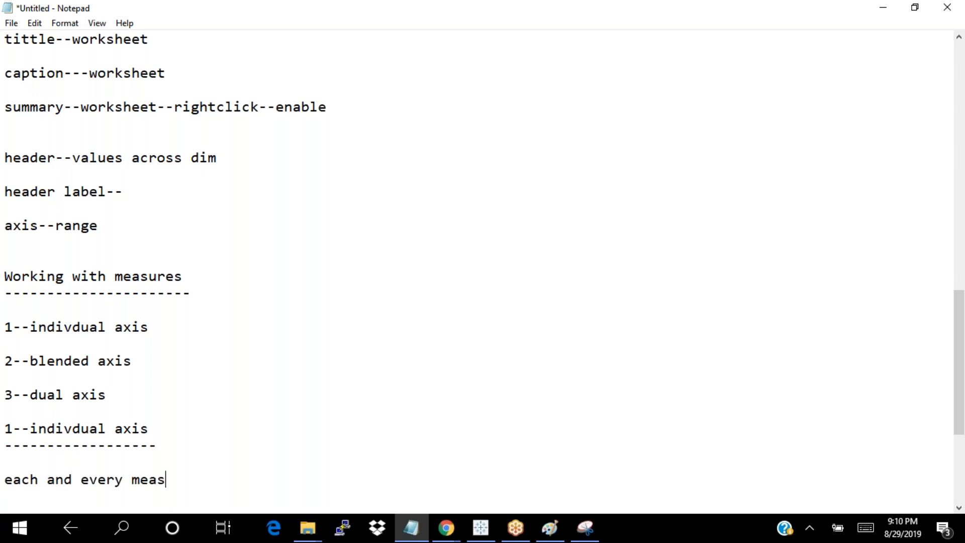
text(ure will have separate )
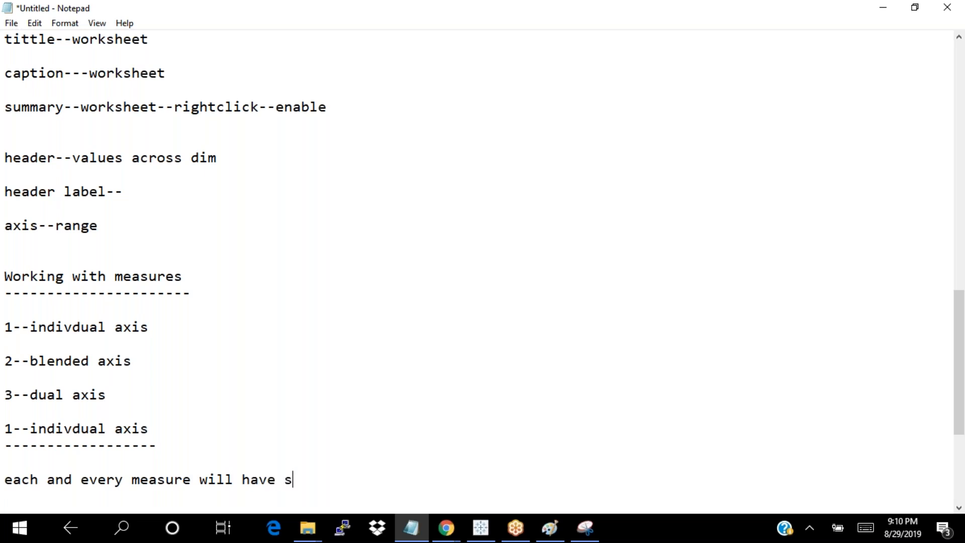
text(a)
text(xis)
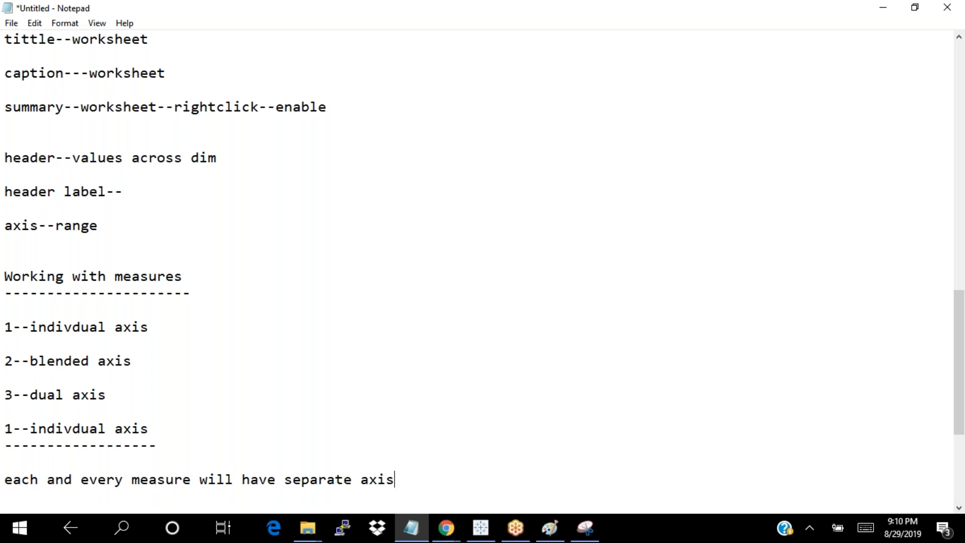
Step: Add a second note reading "each and every axis will have separate marks"
key(Return)
key(Return)
text(eaxh)
key(BackSpace)
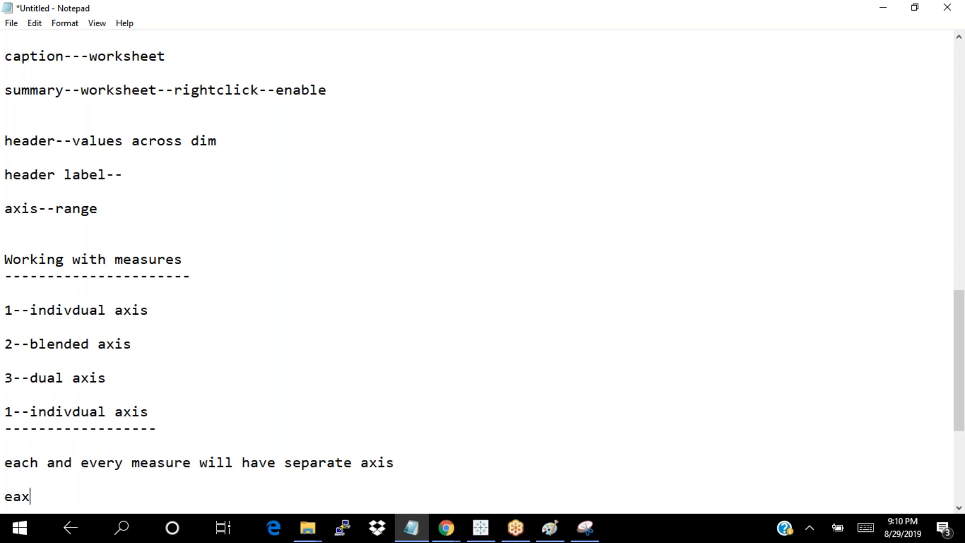
key(BackSpace)
text(ch and every )
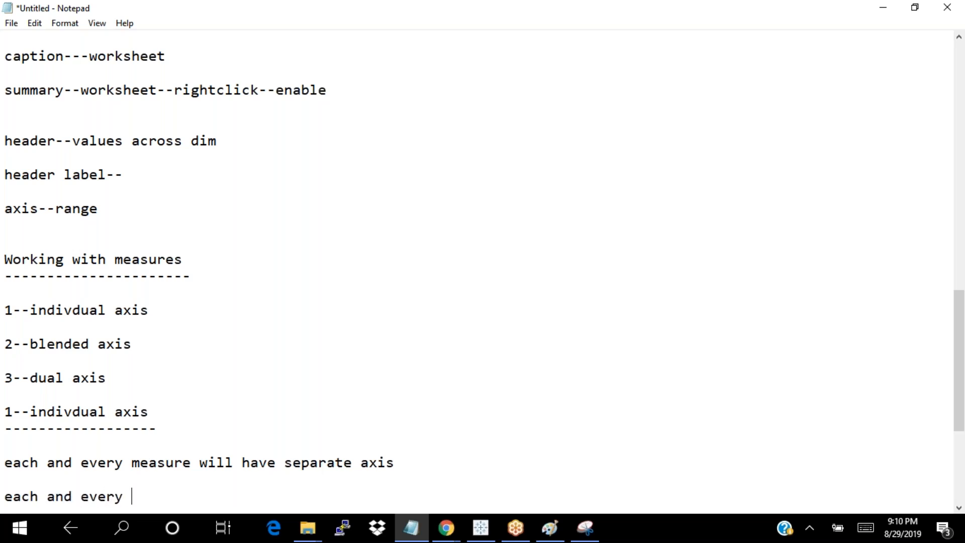
text(axis will have )
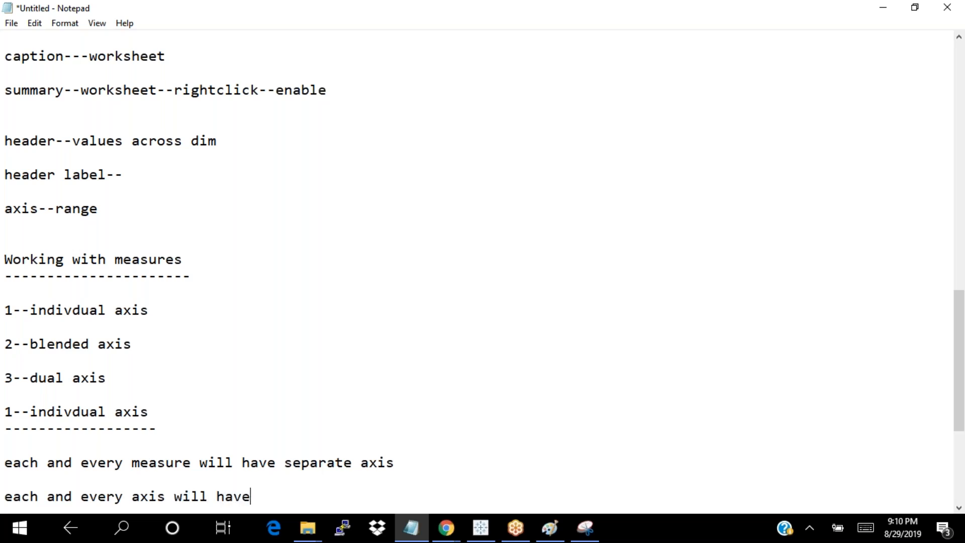
text(separate marks)
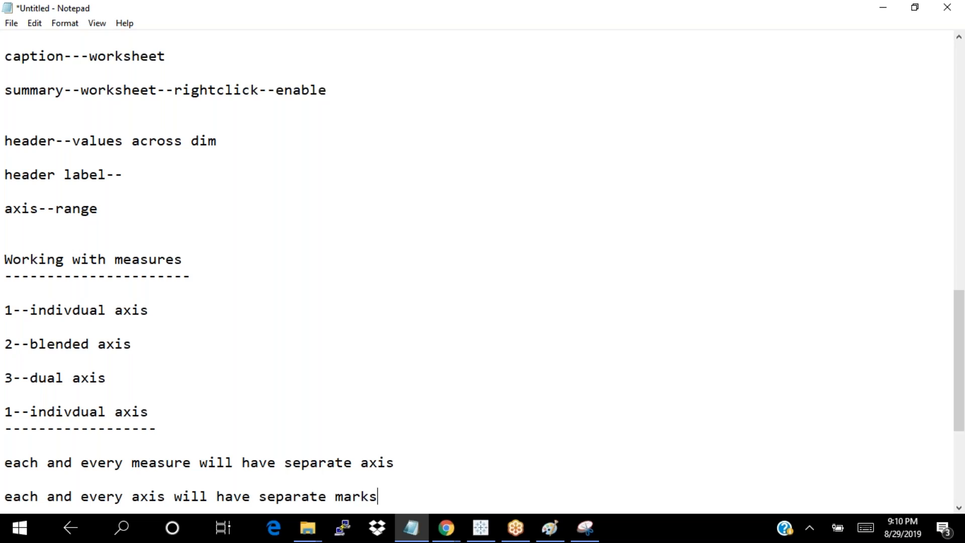
Step: Add the line "combination chart" below the notes and leave blank lines after it
key(Return)
key(Return)
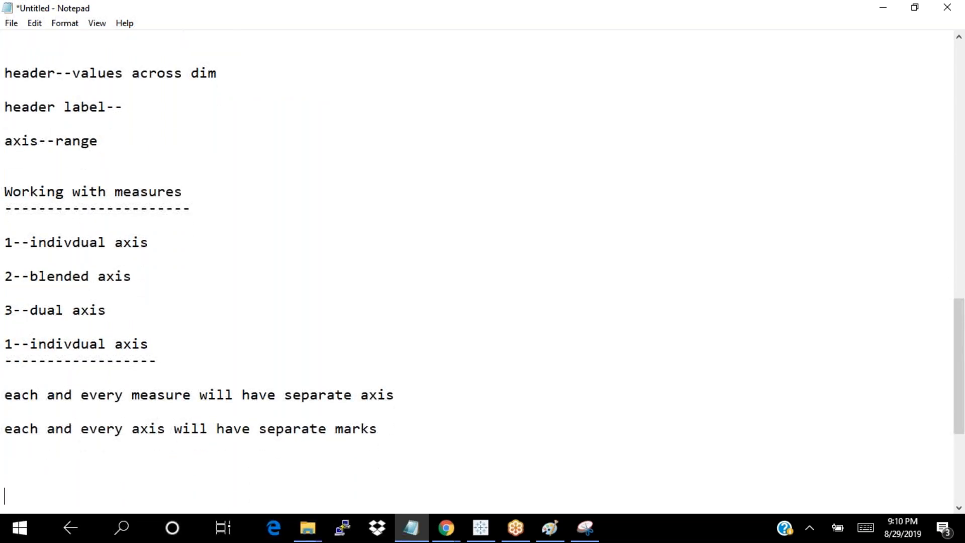
text(vombinatio)
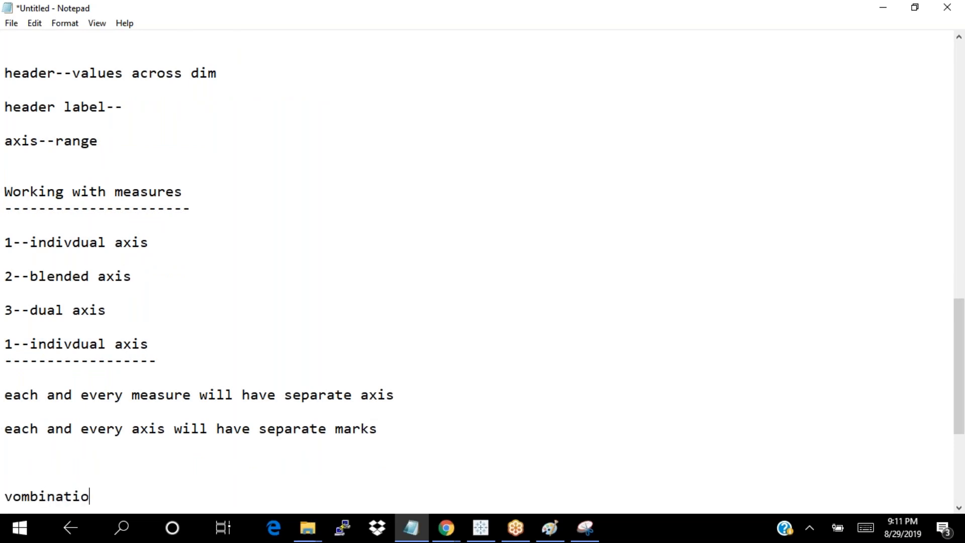
text(n chart)
click(17, 497)
key(BackSpace)
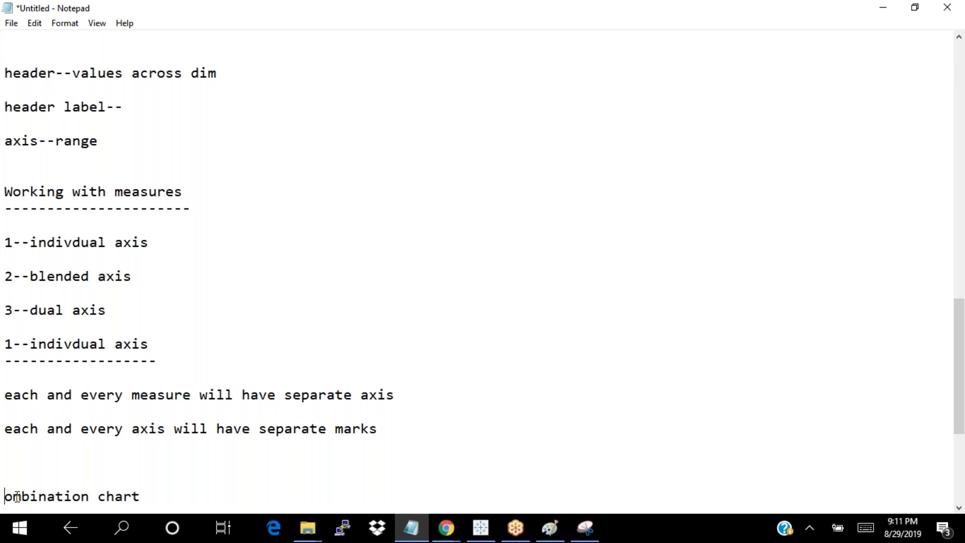
text(c)
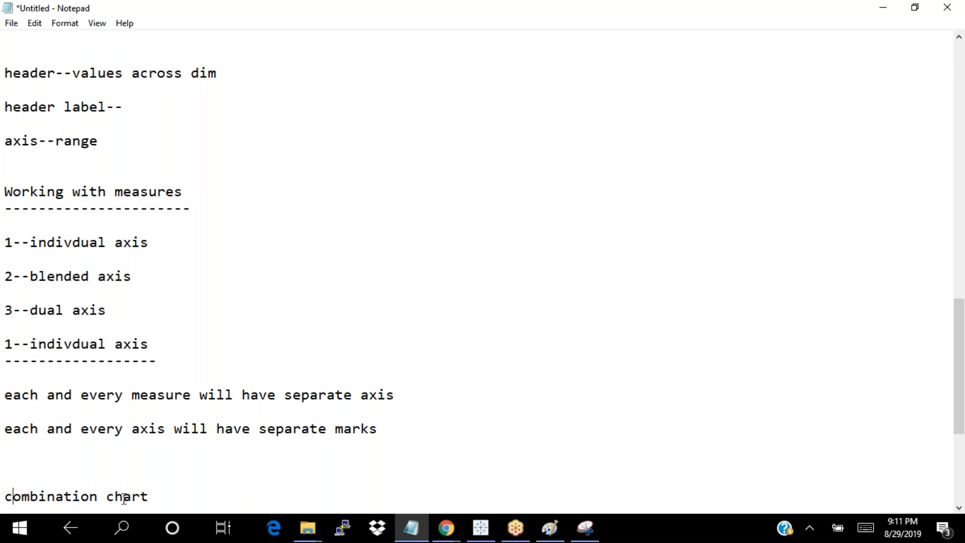
click(159, 499)
key(Return)
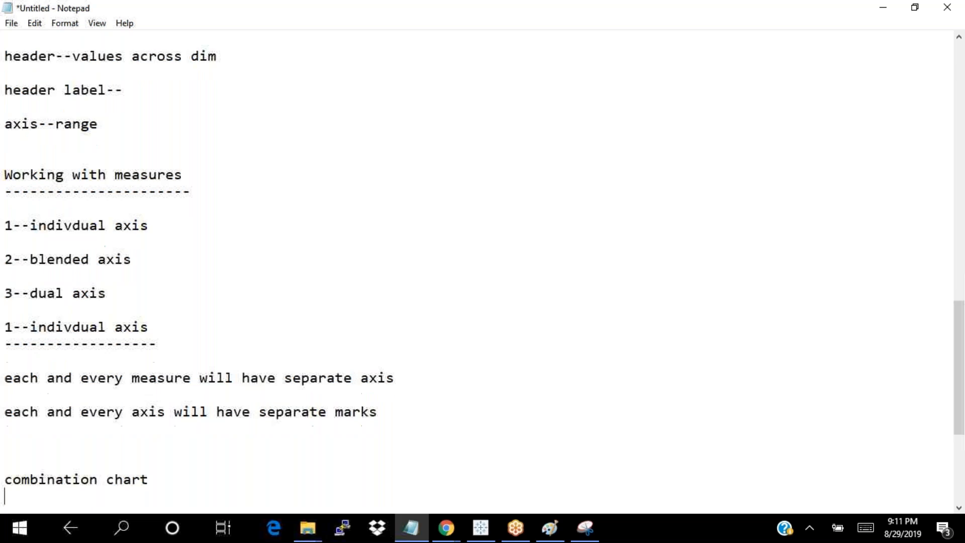
key(Return)
key(Return)
key(Return)
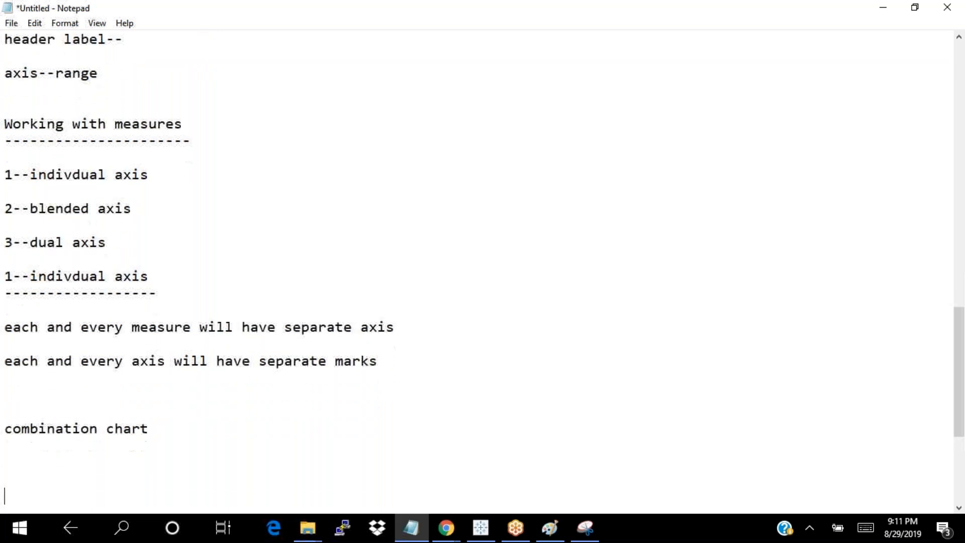
Step: Close the gap above "combination chart" and paste a copy of "2--blended axis" below it as a heading with a dashed underline
drag(134, 209, 4, 208)
key(ctrl+c)
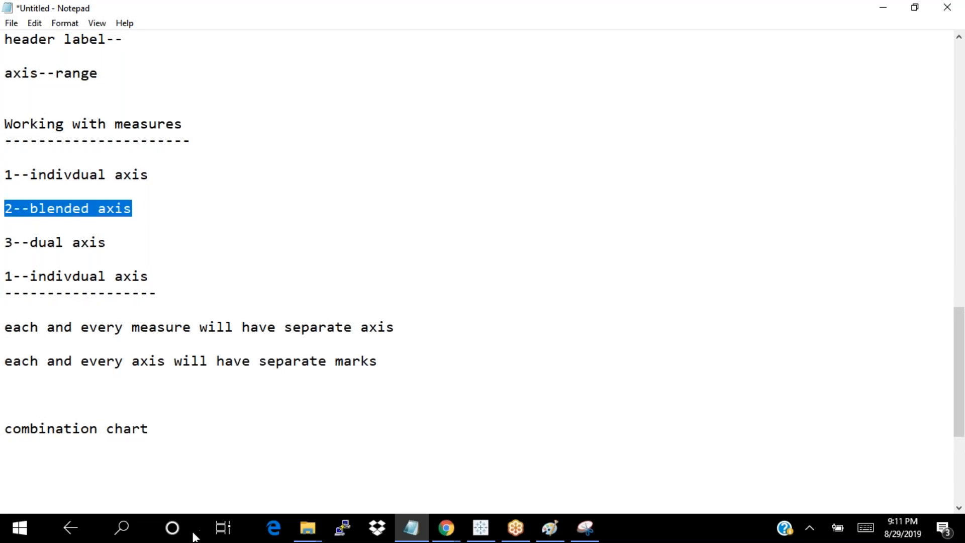
click(13, 394)
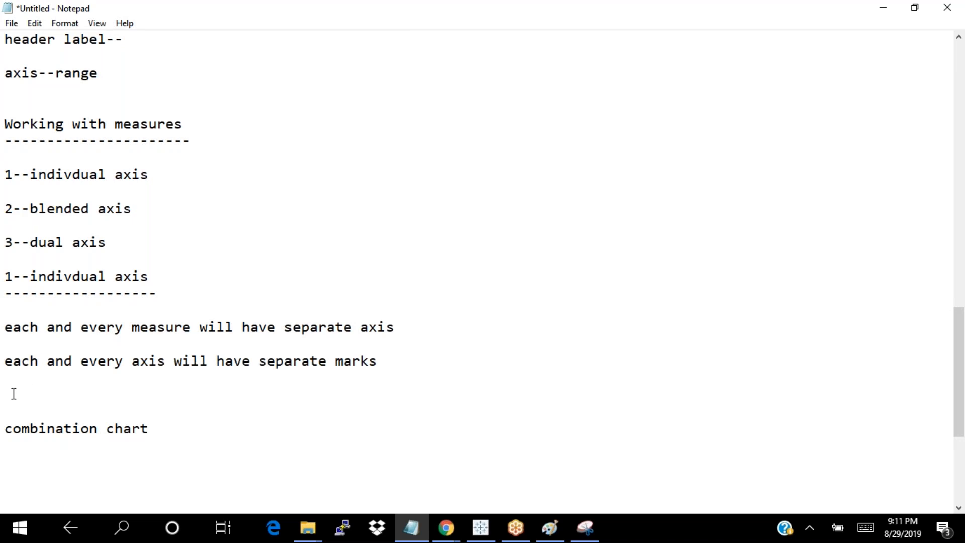
key(BackSpace)
key(BackSpace)
key(Return)
key(Return)
key(ctrl+v)
key(Return)
text(---------------)
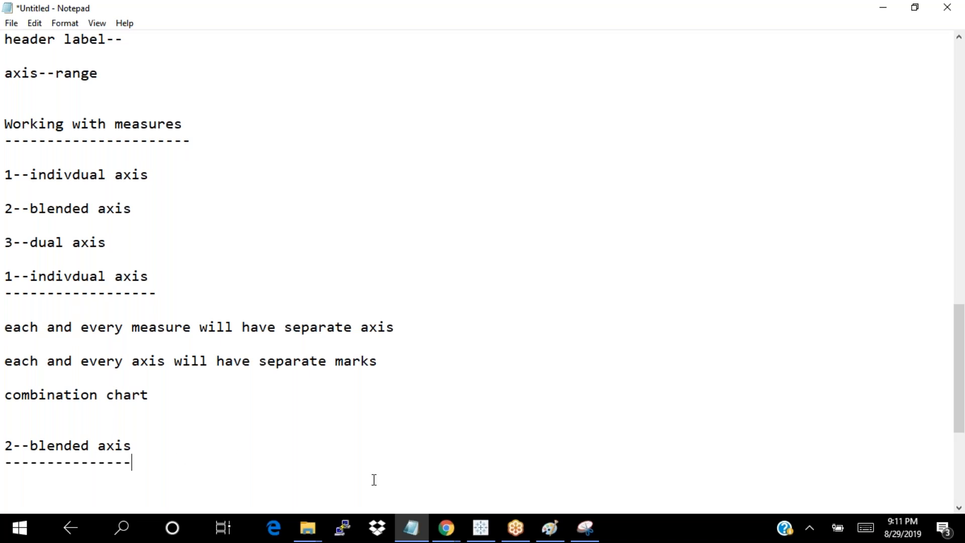
Step: Switch to Tableau and chart Sales by Segment on a new worksheet, with Segment on Rows and Sales on Columns
mouse_move(483, 530)
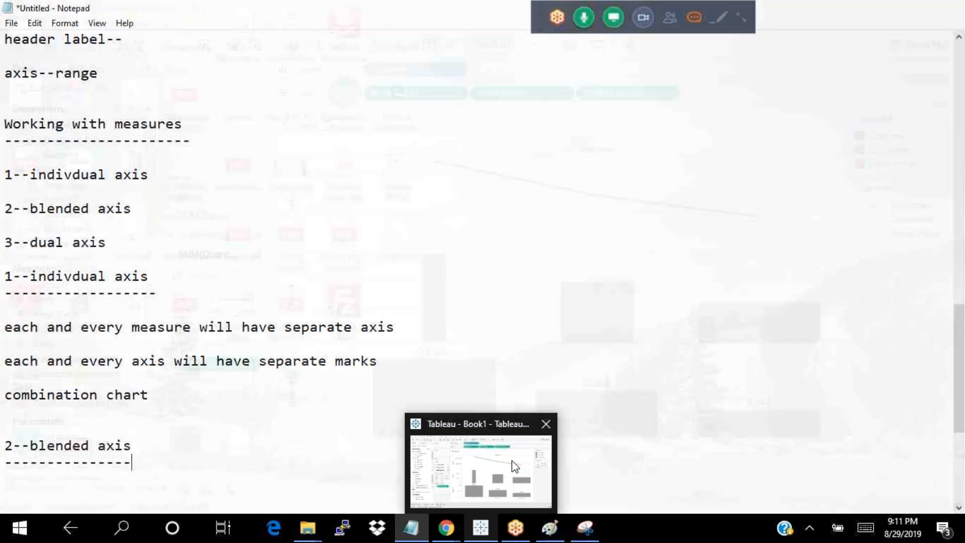
click(516, 467)
click(184, 487)
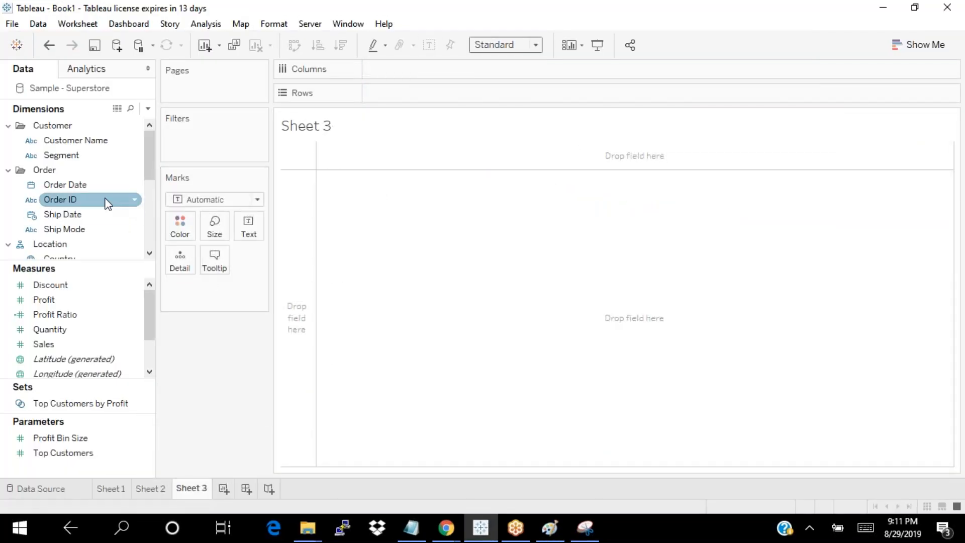
drag(63, 160, 477, 100)
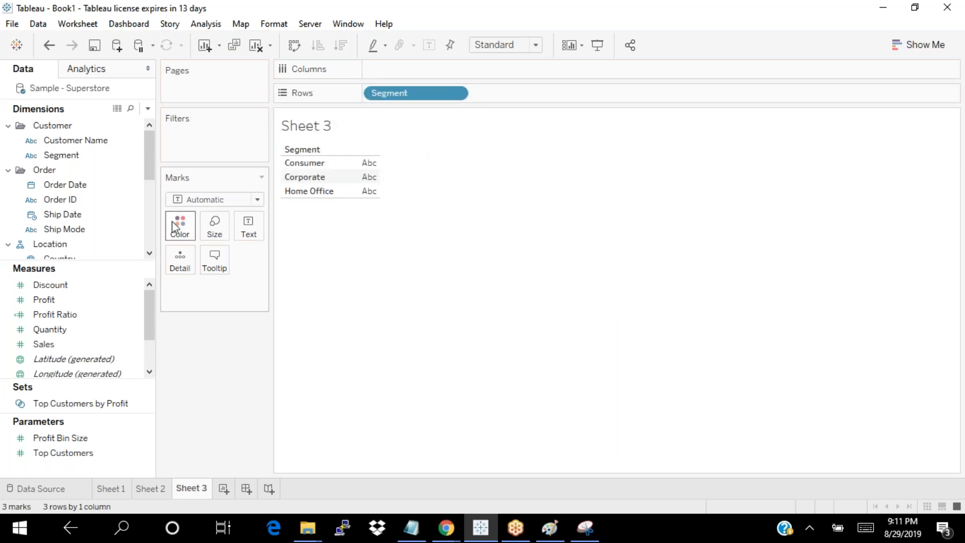
mouse_move(45, 346)
mouse_down()
mouse_move(327, 222)
mouse_move(449, 101)
mouse_move(430, 62)
mouse_move(374, 70)
mouse_up()
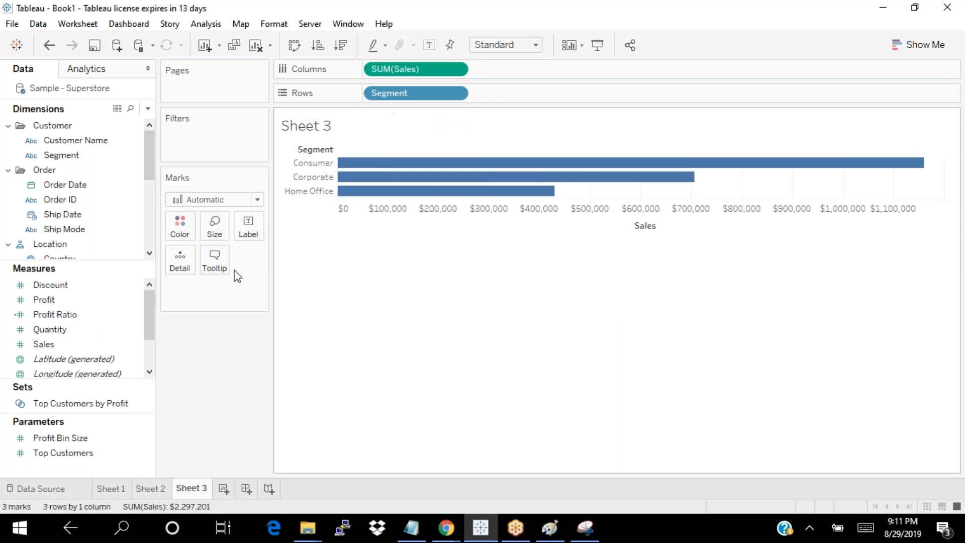
Step: Try Profit as a second measure on Columns beside Sales, inspect the separate axes, and remove Profit again
mouse_move(123, 299)
mouse_down()
mouse_move(670, 9)
mouse_move(583, 75)
mouse_move(548, 69)
mouse_up()
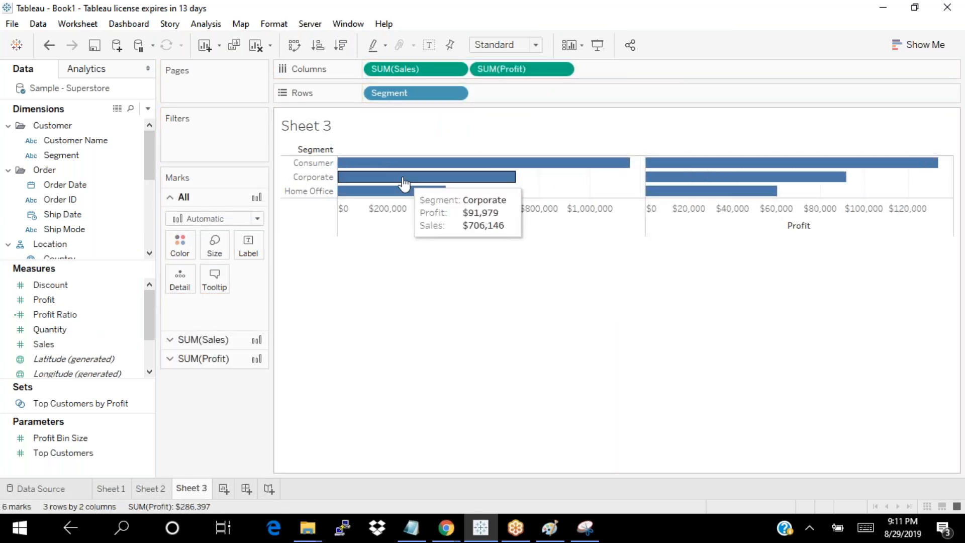
mouse_move(678, 179)
mouse_move(421, 179)
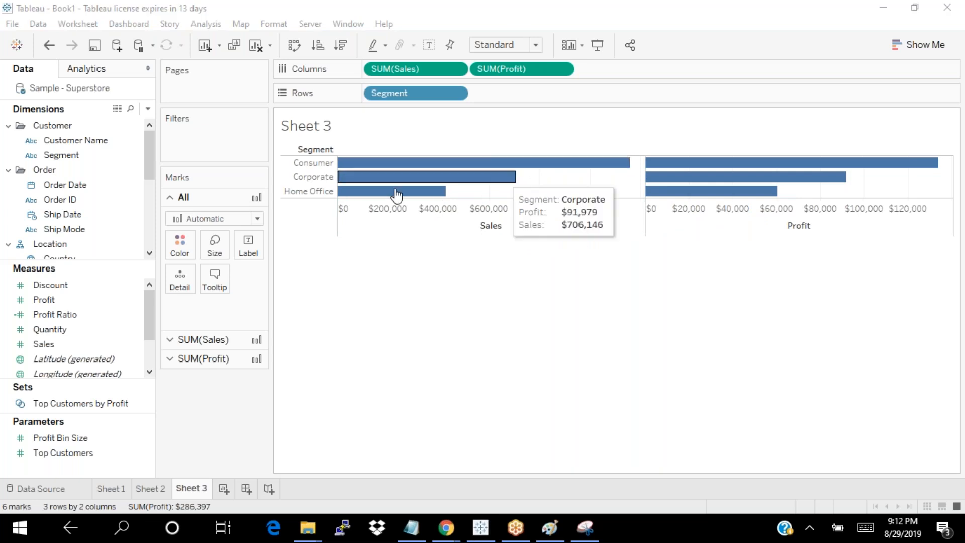
mouse_move(482, 170)
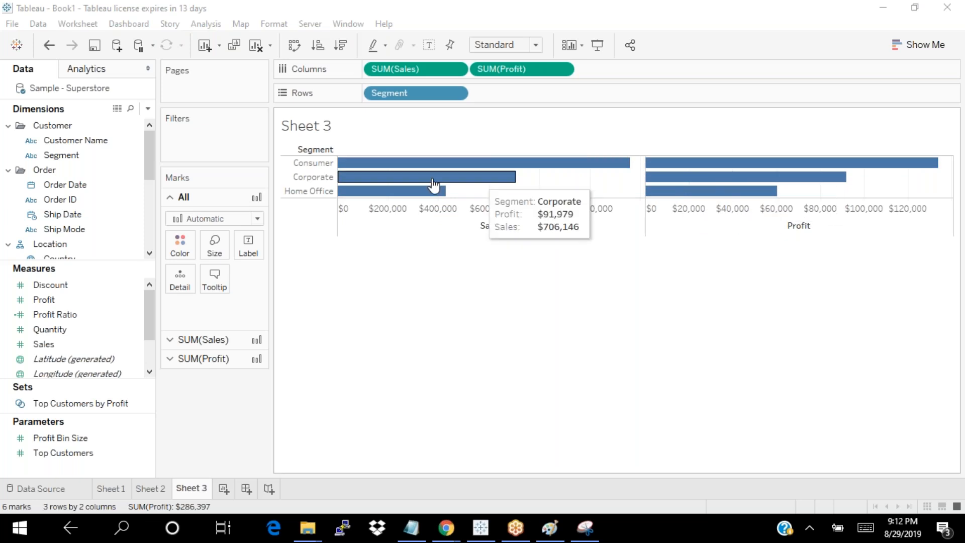
mouse_move(405, 166)
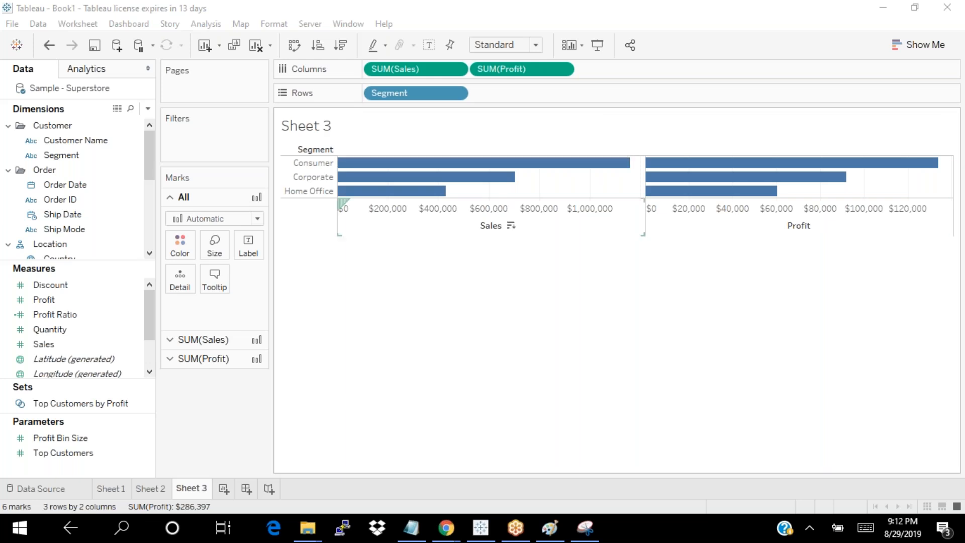
drag(500, 67, 252, 392)
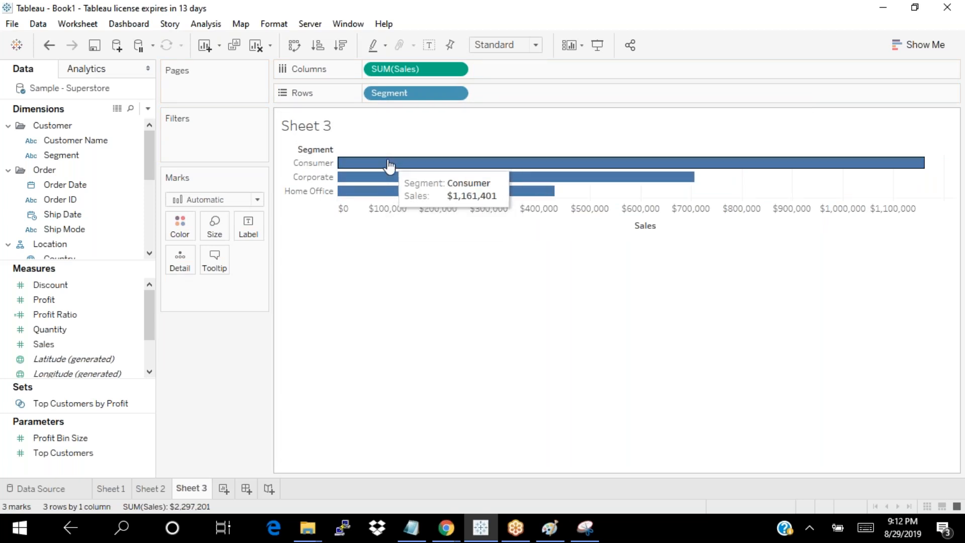
Step: Blend Profit onto the existing Sales axis so both measures share a single axis
drag(50, 298, 622, 211)
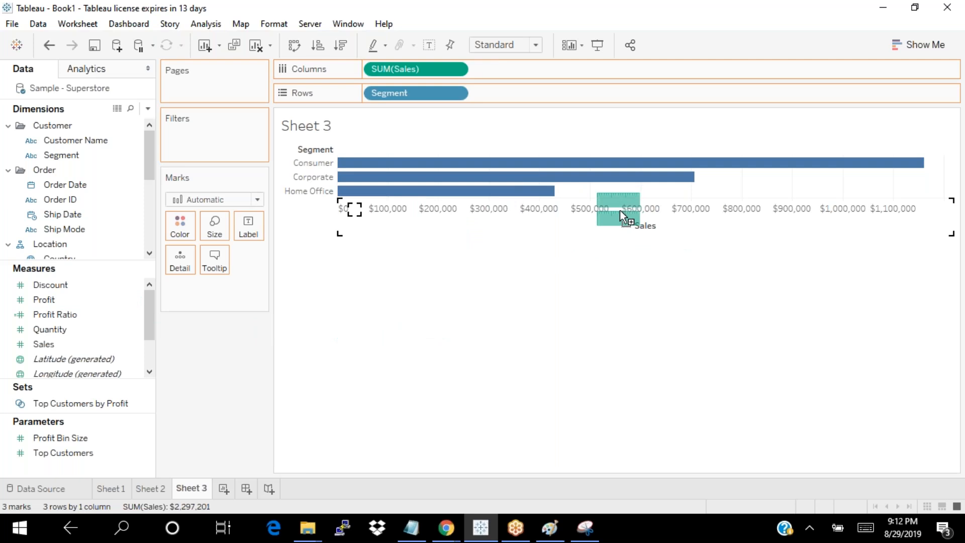
drag(355, 209, 354, 209)
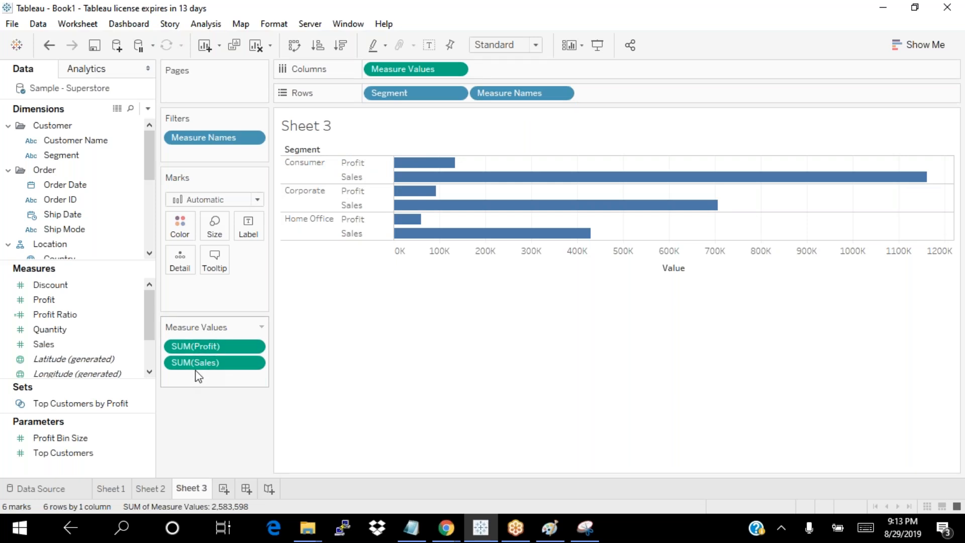
Step: Add Quantity to the blended axis and order the measure values as Quantity, Profit, Sales
mouse_move(419, 200)
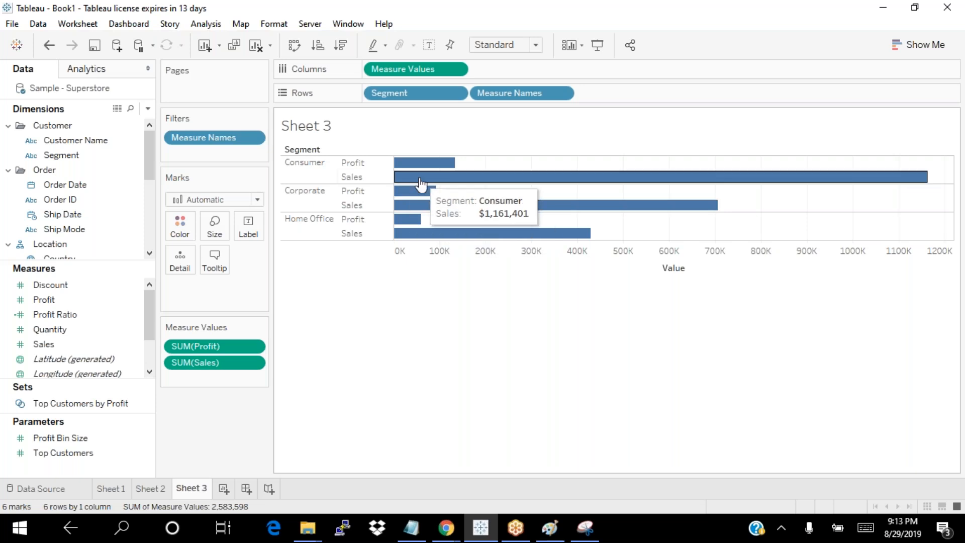
drag(221, 365, 221, 339)
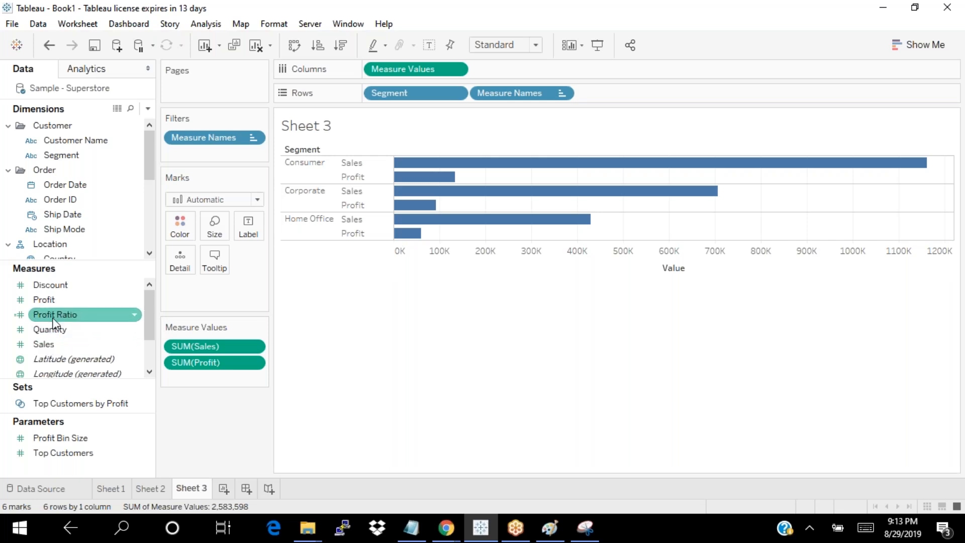
drag(49, 330, 653, 262)
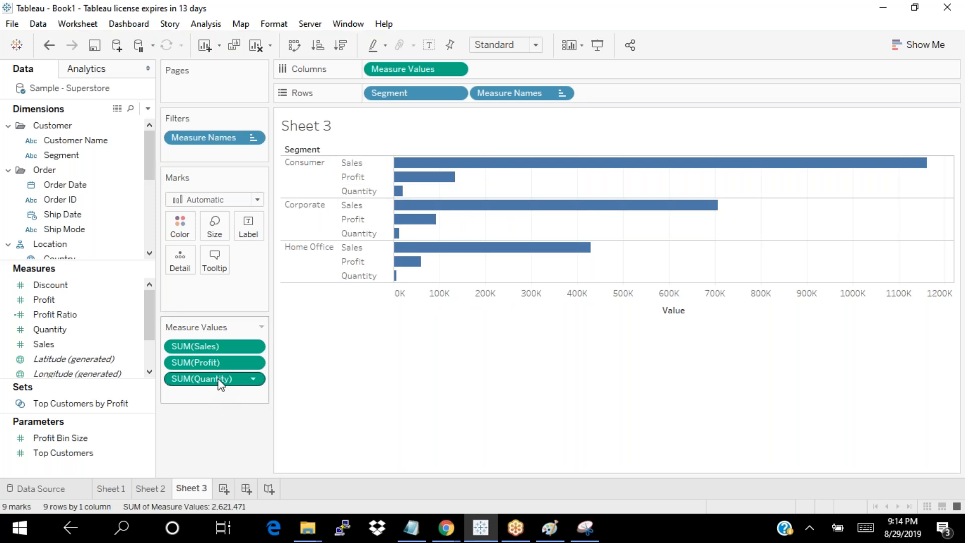
drag(208, 346, 205, 393)
drag(212, 358, 213, 343)
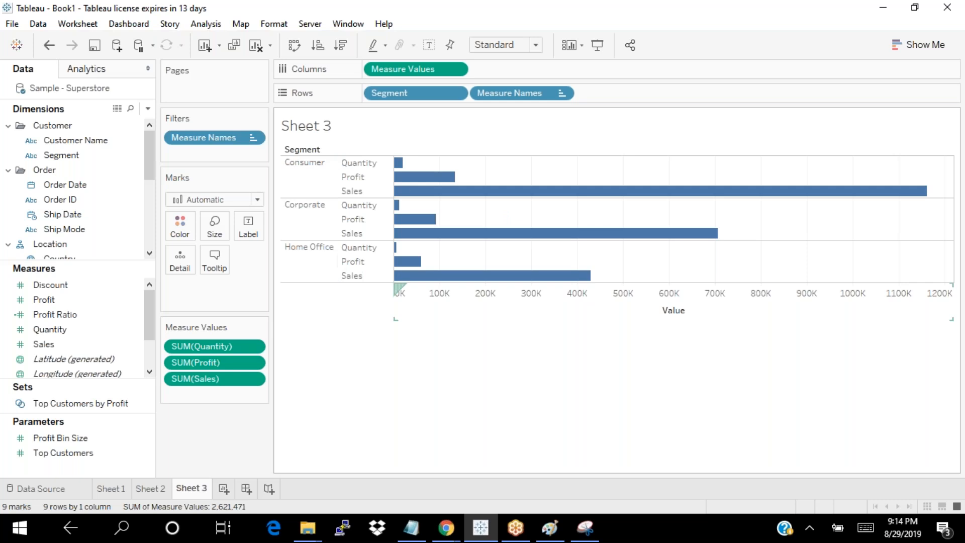
Step: On a new worksheet, place Segment on Rows and Sales, Profit and Quantity as separate measures on Columns
click(928, 45)
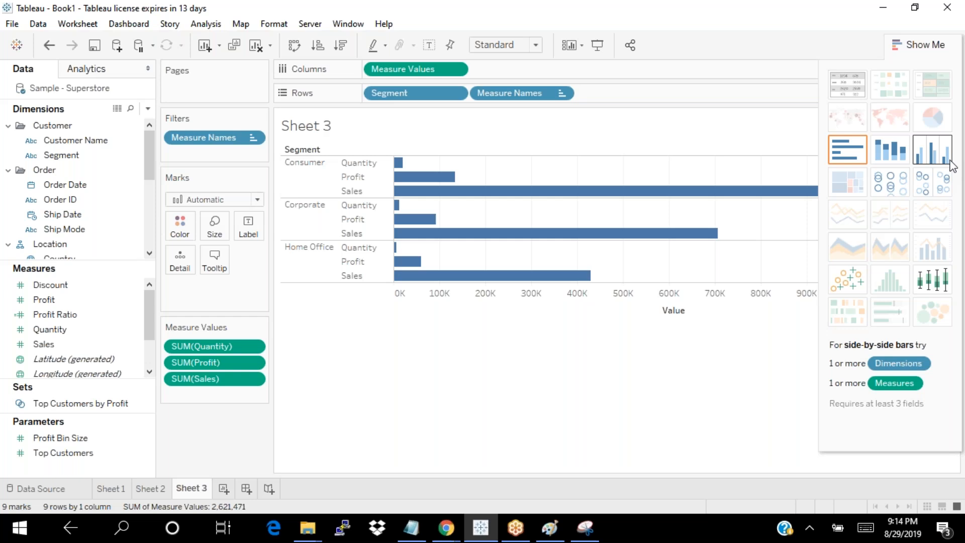
click(224, 490)
drag(61, 154, 461, 95)
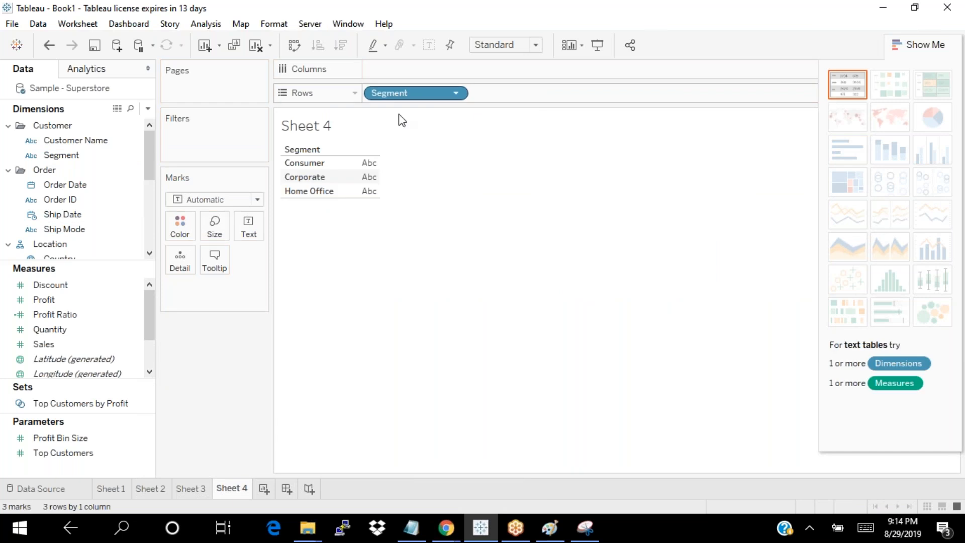
drag(51, 346, 403, 70)
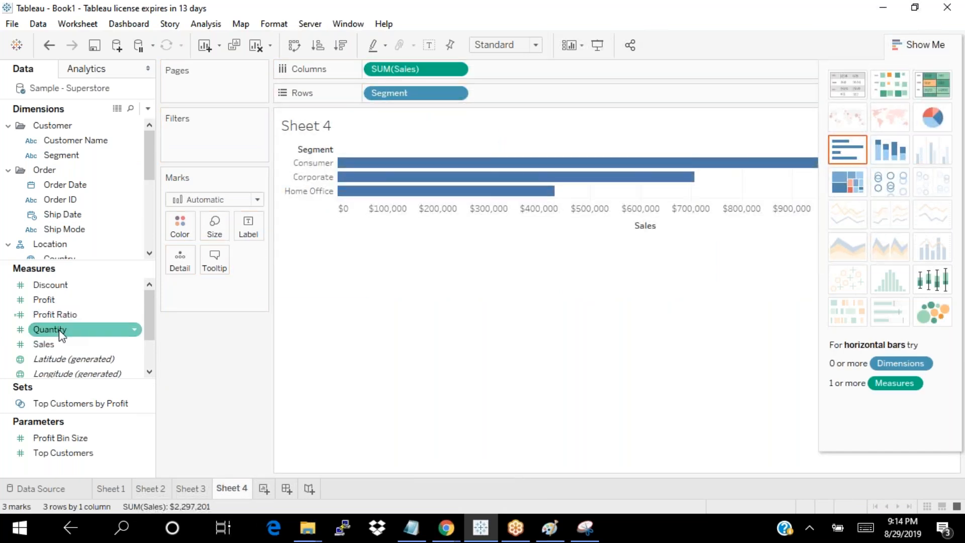
mouse_move(48, 300)
mouse_down()
mouse_move(133, 287)
mouse_move(523, 58)
mouse_move(480, 69)
mouse_up()
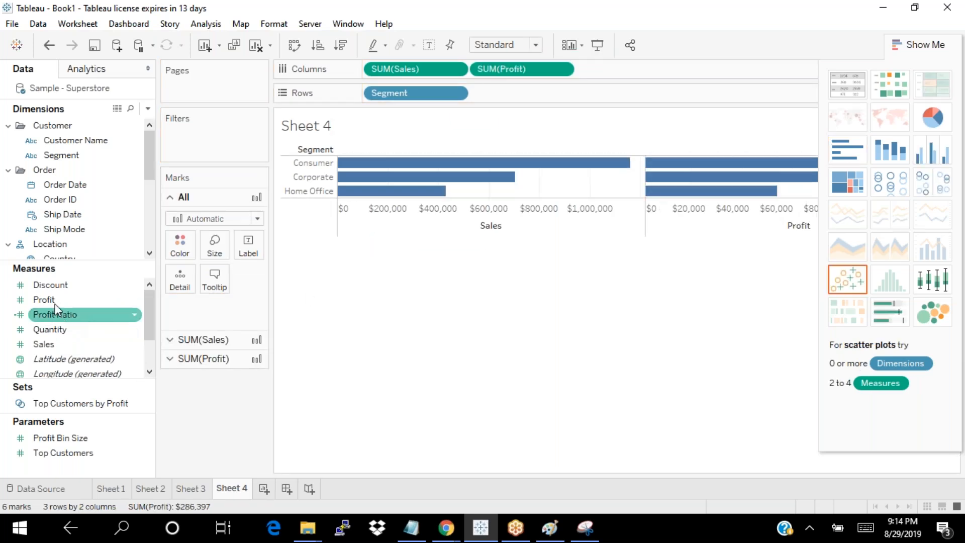
mouse_move(57, 341)
mouse_down()
mouse_move(332, 251)
mouse_move(608, 77)
mouse_up()
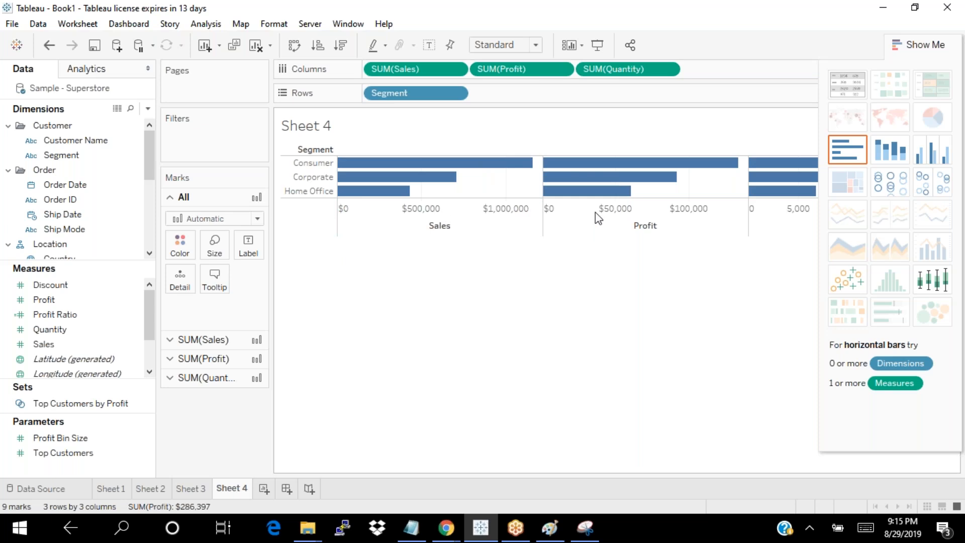
Step: Convert the chart to side-by-side bars with Show Me and inspect the shared Value axis
click(932, 155)
click(918, 49)
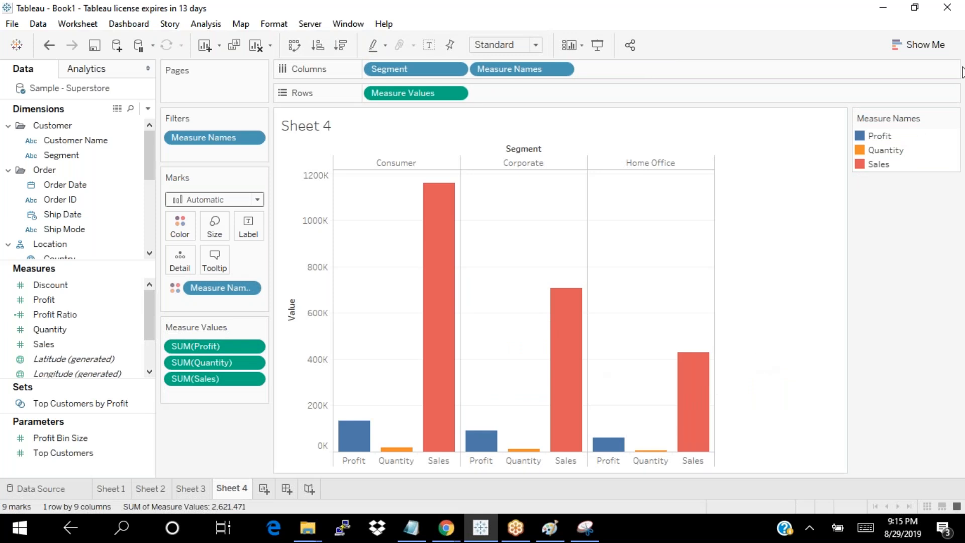
mouse_move(433, 399)
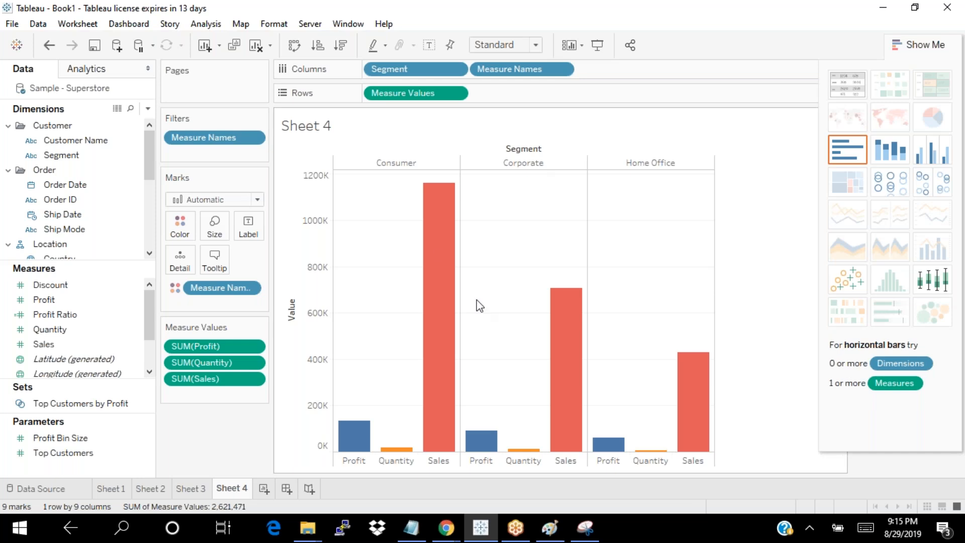
click(308, 243)
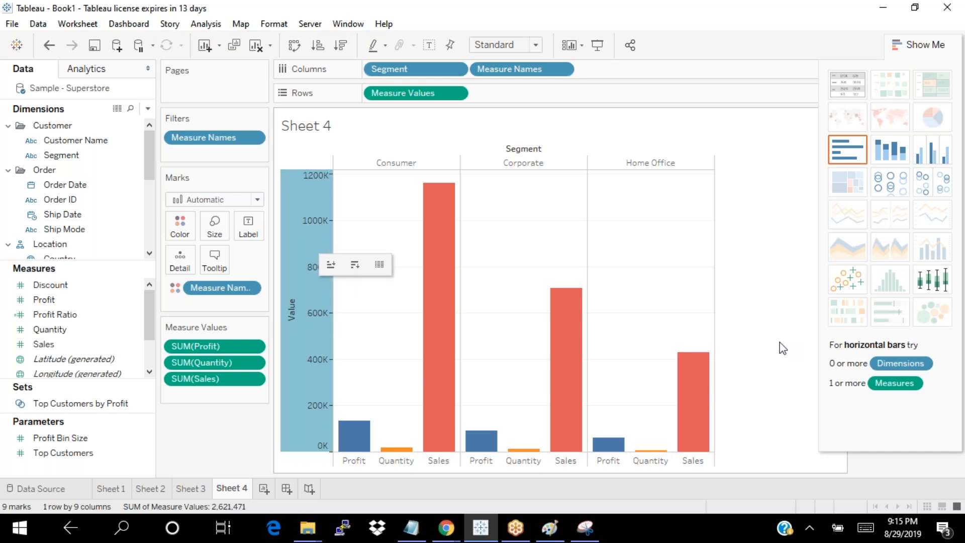
click(925, 45)
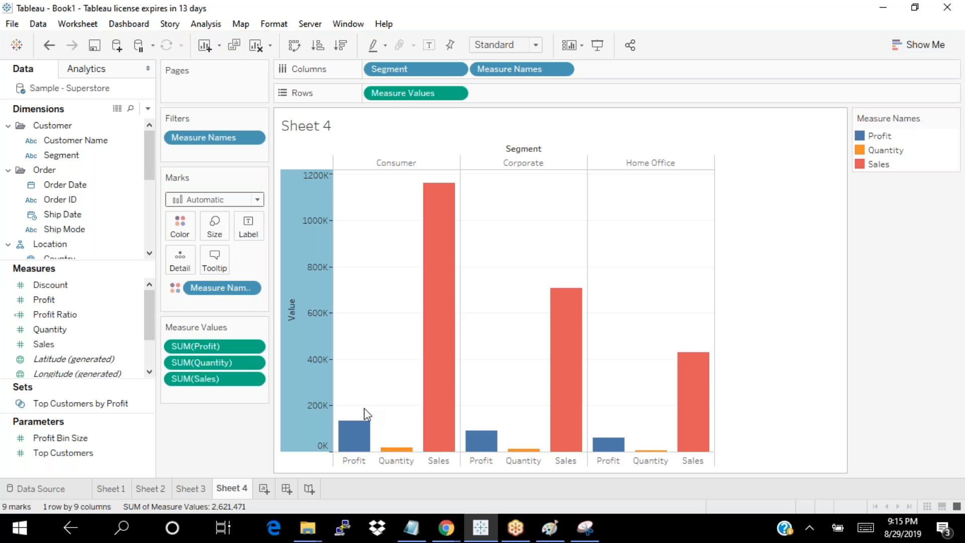
Step: Switch to Notepad and note "drag second or nect measure into axis" under the blended axis heading
mouse_move(412, 536)
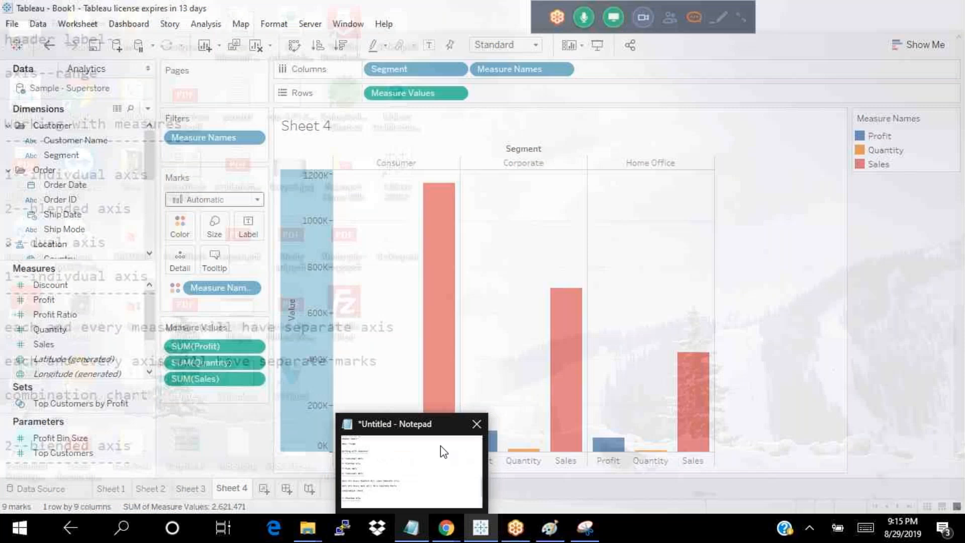
click(443, 451)
text(second o)
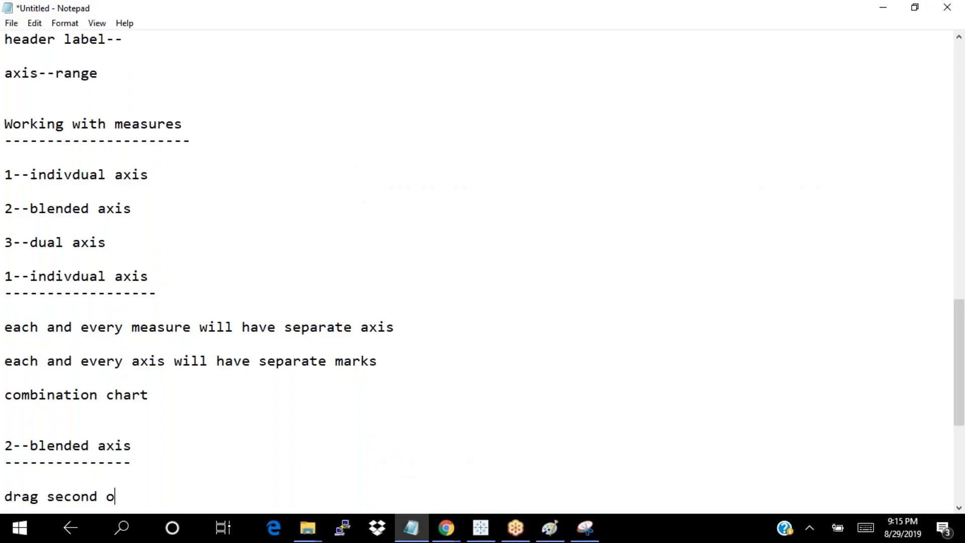
text(r nect measure)
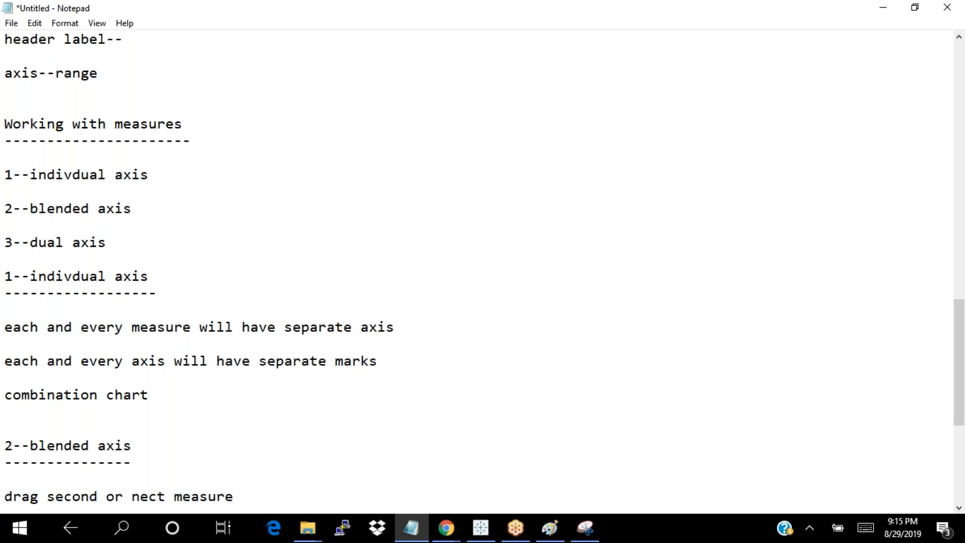
text( into axis)
key(Return)
key(Return)
key(Return)
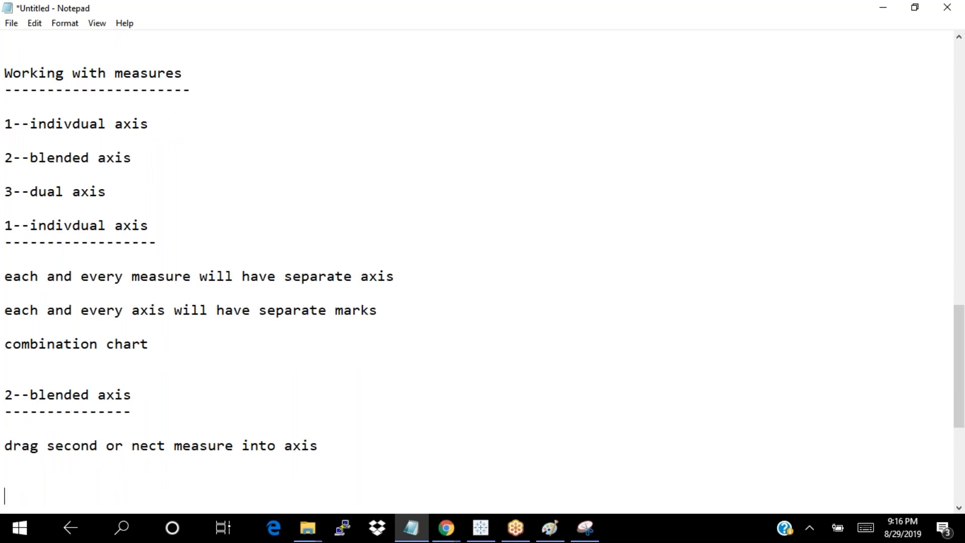
Step: Add the line "side by side bars" to the blended axis notes, followed by blank lines
text(side by side )
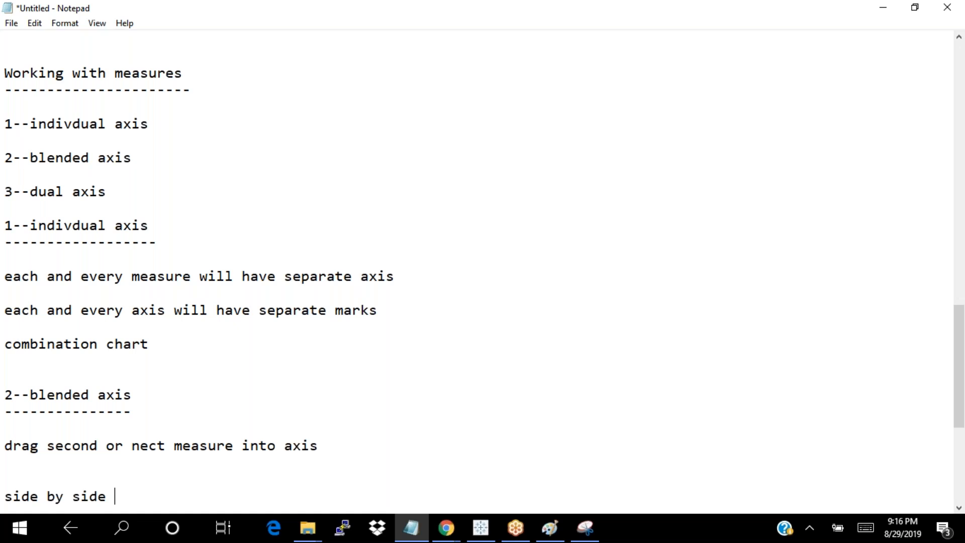
text(bars)
key(Return)
key(Return)
key(Return)
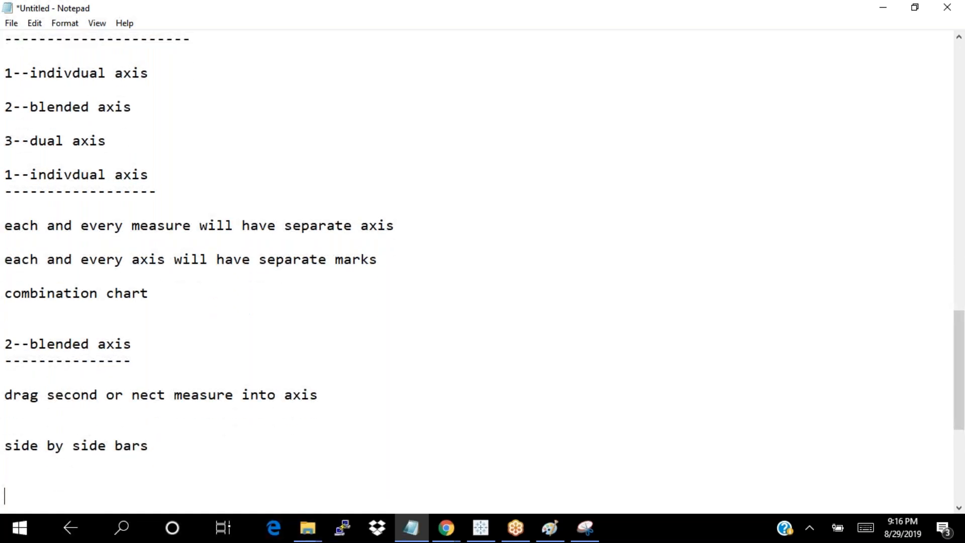
key(Return)
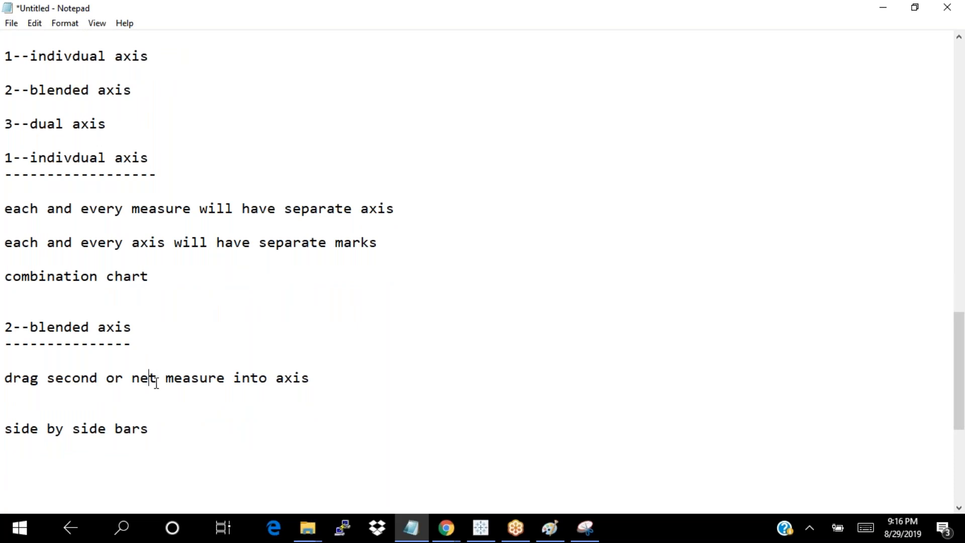
Step: Correct "nect" to "next" in the blended axis note and remove the blank lines above "side by side bars"
click(156, 383)
key(BackSpace)
text(x)
click(342, 382)
key(Delete)
key(Delete)
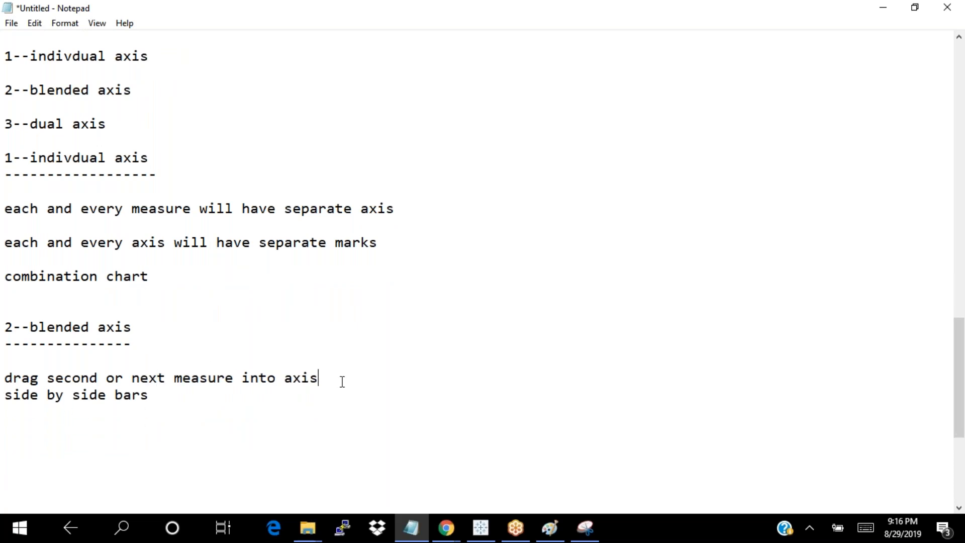
Step: Paste a copy of "3--dual axis" below "side by side bars" as a heading with a dashed underline
click(173, 398)
key(Return)
key(Return)
drag(120, 124, 4, 127)
key(ctrl+c)
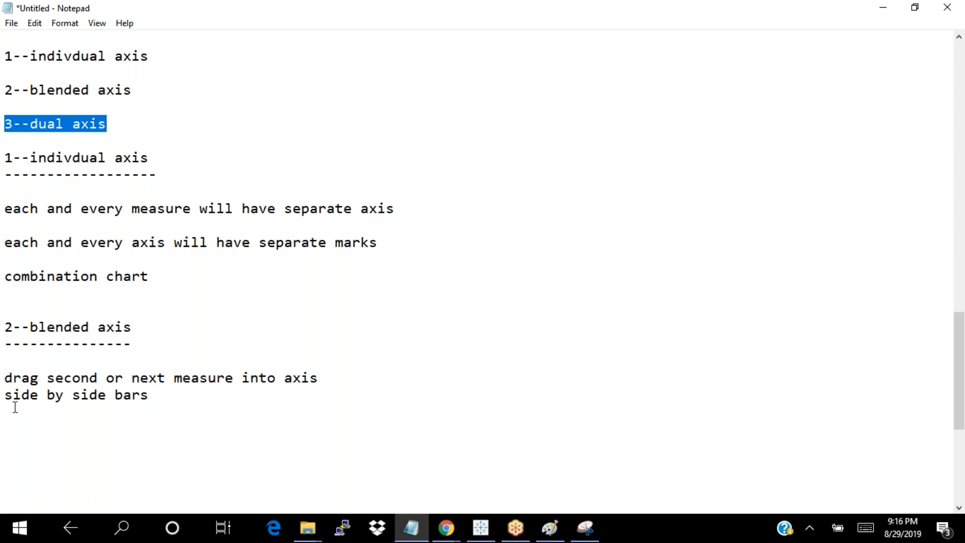
click(11, 429)
key(ctrl+v)
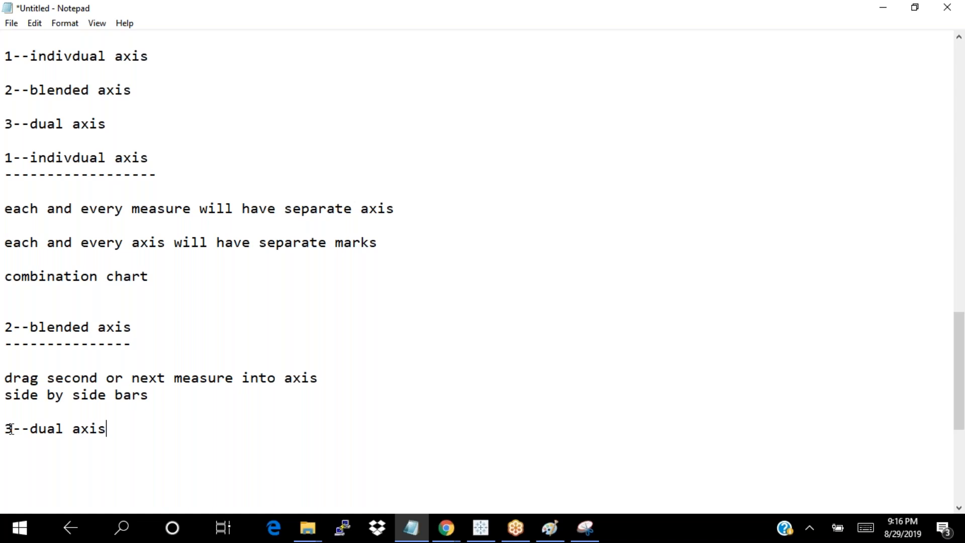
key(Return)
text(-----------)
key(Return)
key(Return)
Step: Switch to Tableau and chart Profit by Segment as vertical bars on a new worksheet, with Segment on Columns and Profit on Rows
click(882, 9)
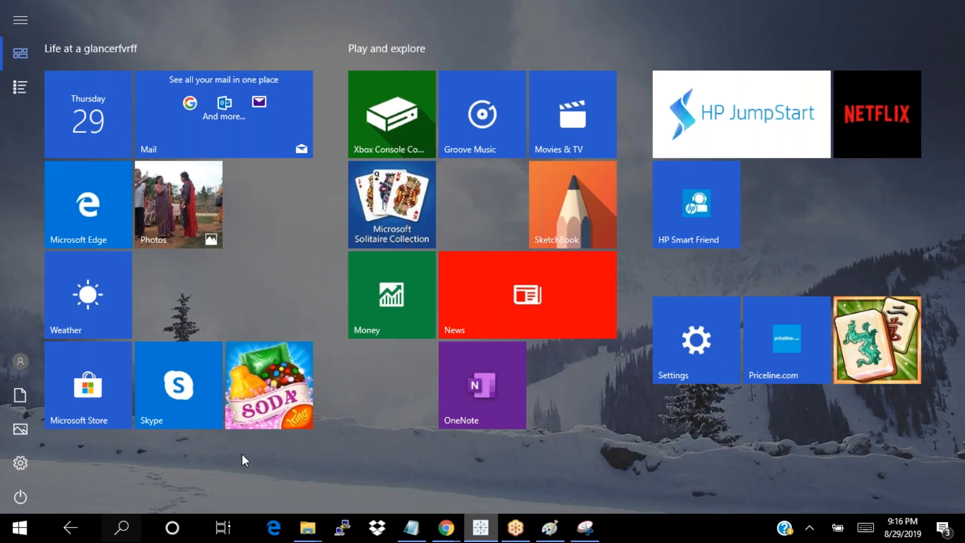
click(481, 528)
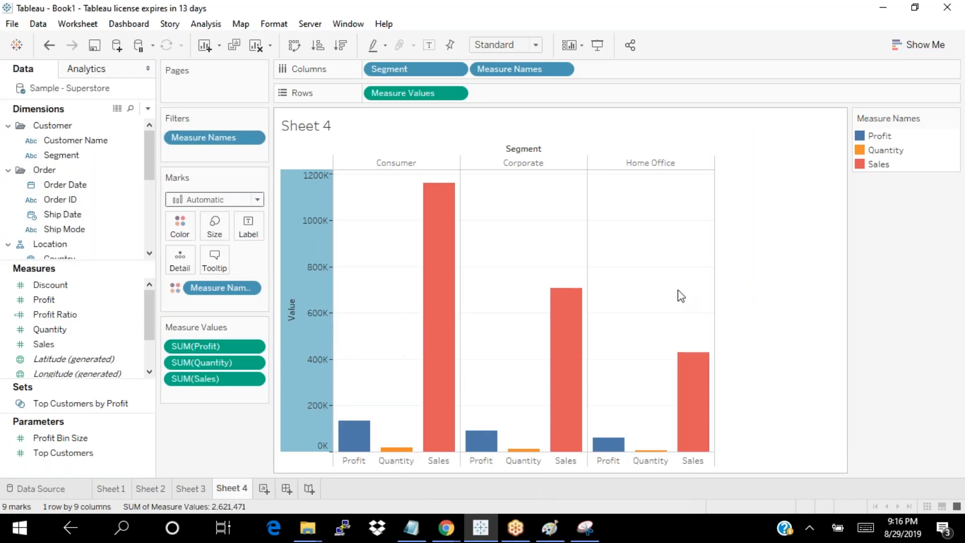
click(269, 489)
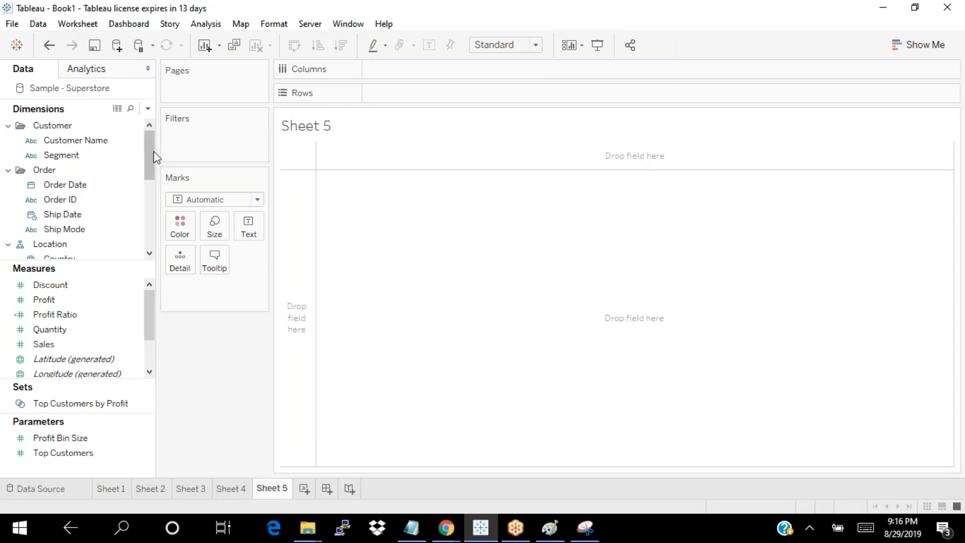
drag(81, 157, 491, 99)
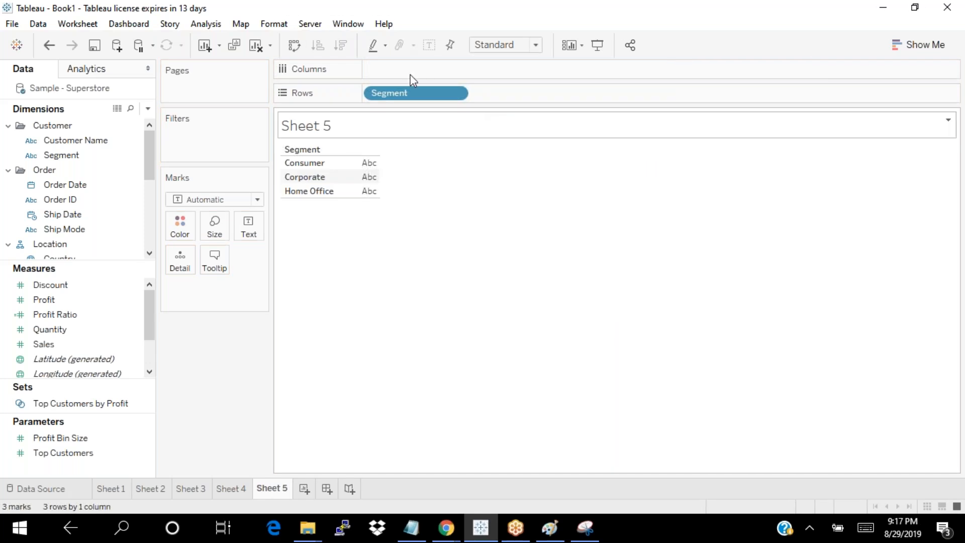
click(295, 44)
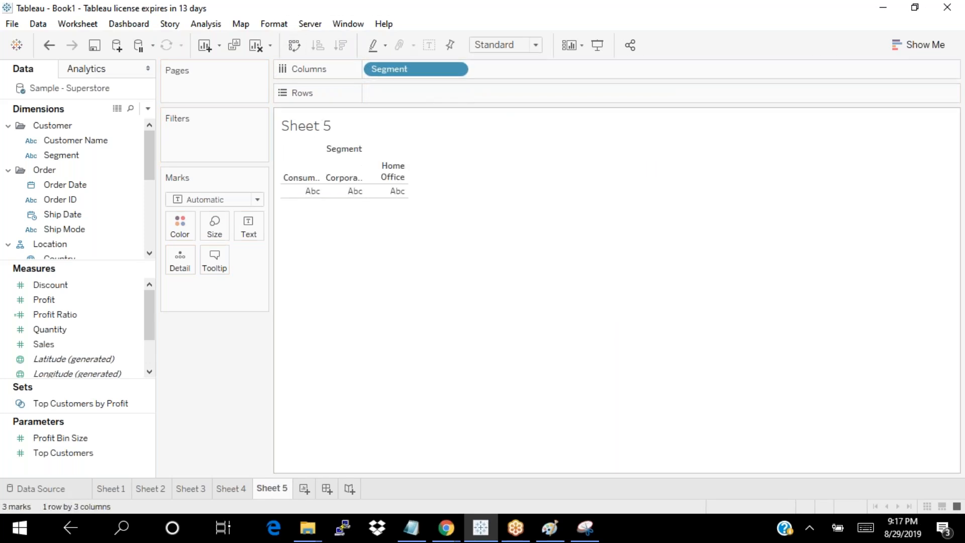
click(299, 51)
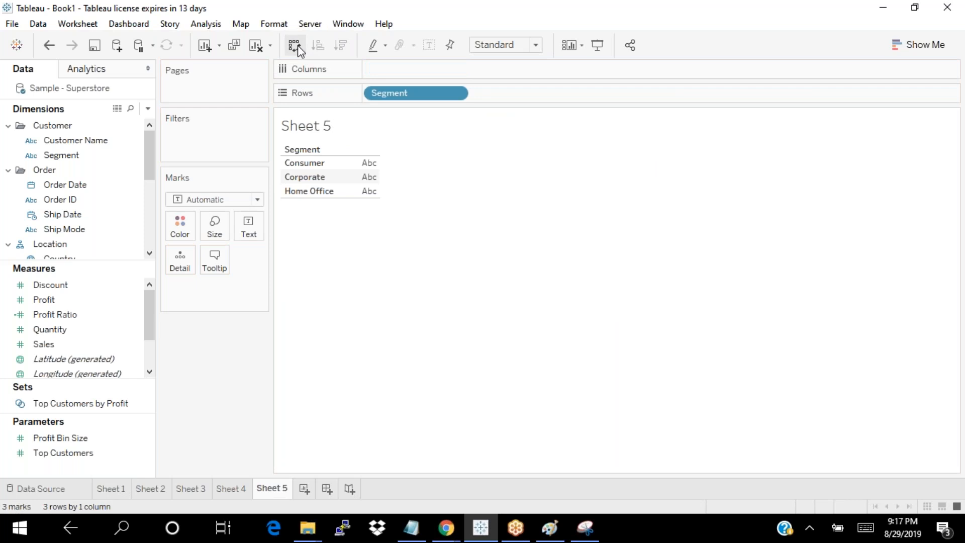
drag(48, 301, 435, 71)
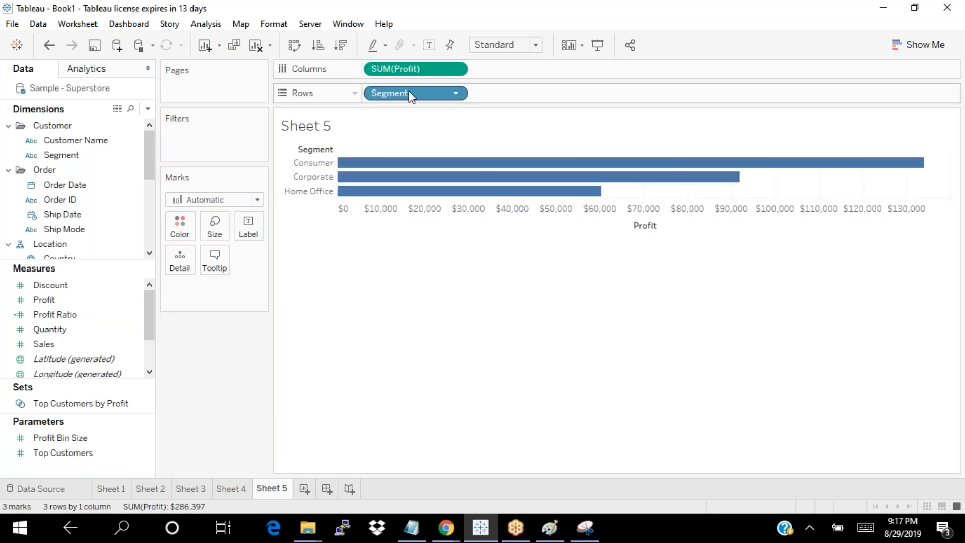
click(296, 46)
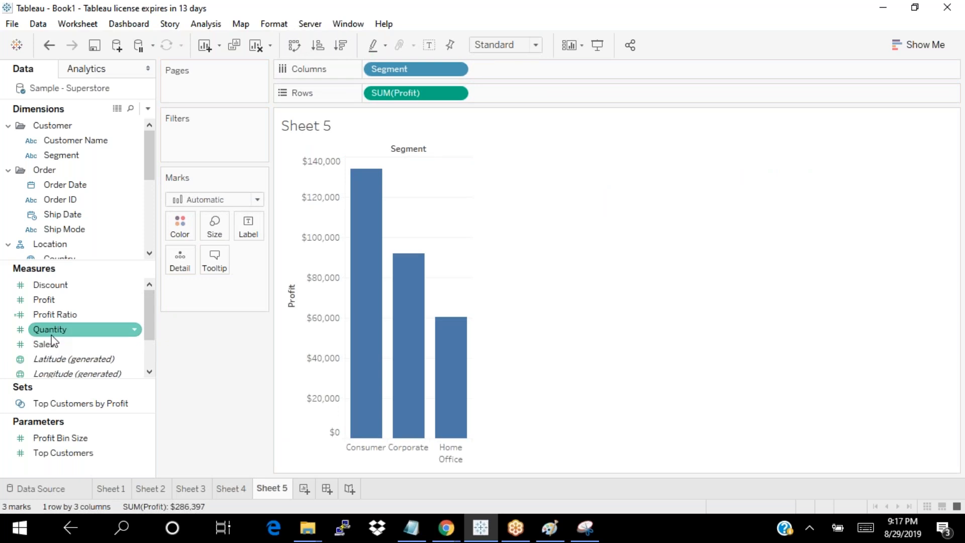
Step: Add Sales as a second axis opposite Profit to form a dual-axis chart, and inspect the Sales axis
mouse_move(43, 303)
mouse_down()
mouse_move(173, 327)
mouse_move(388, 318)
mouse_move(35, 312)
mouse_up()
drag(40, 346, 472, 323)
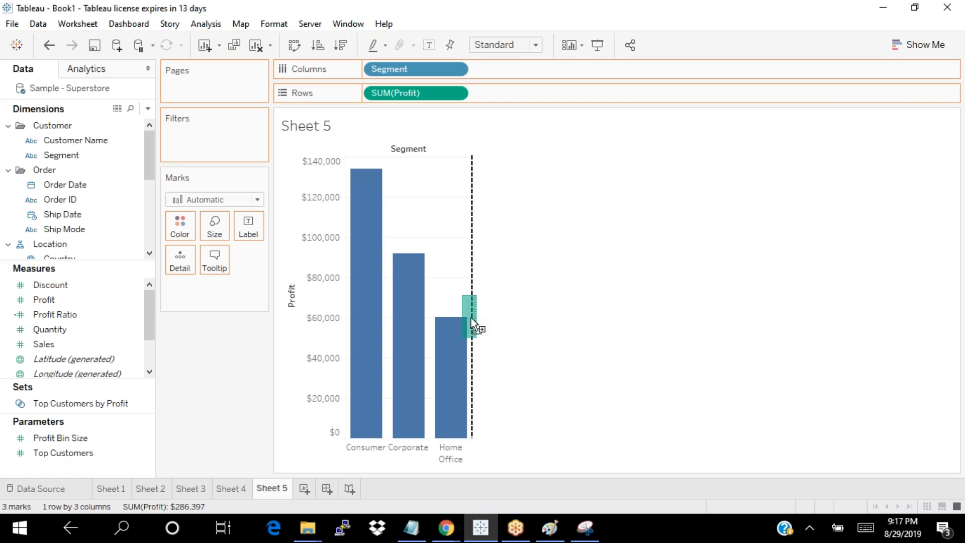
drag(472, 322, 473, 323)
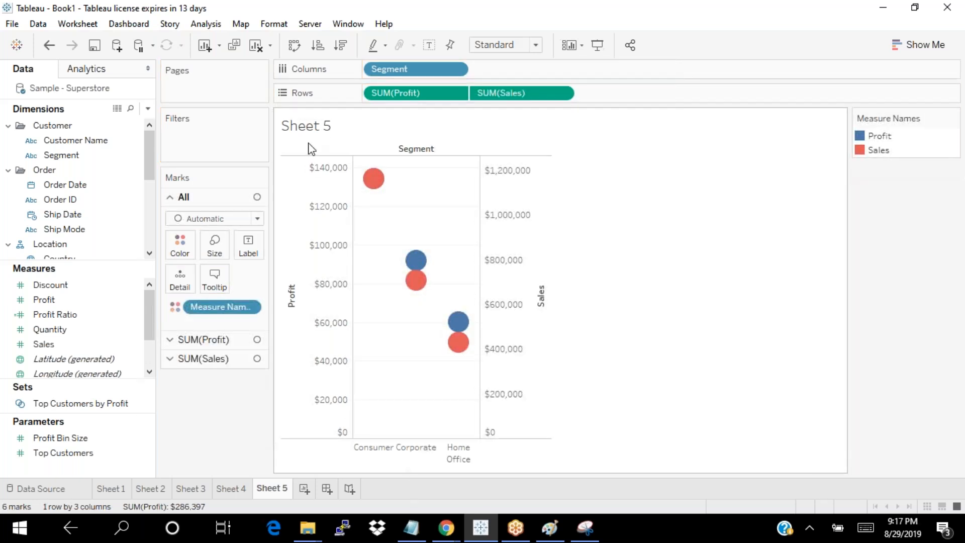
click(515, 243)
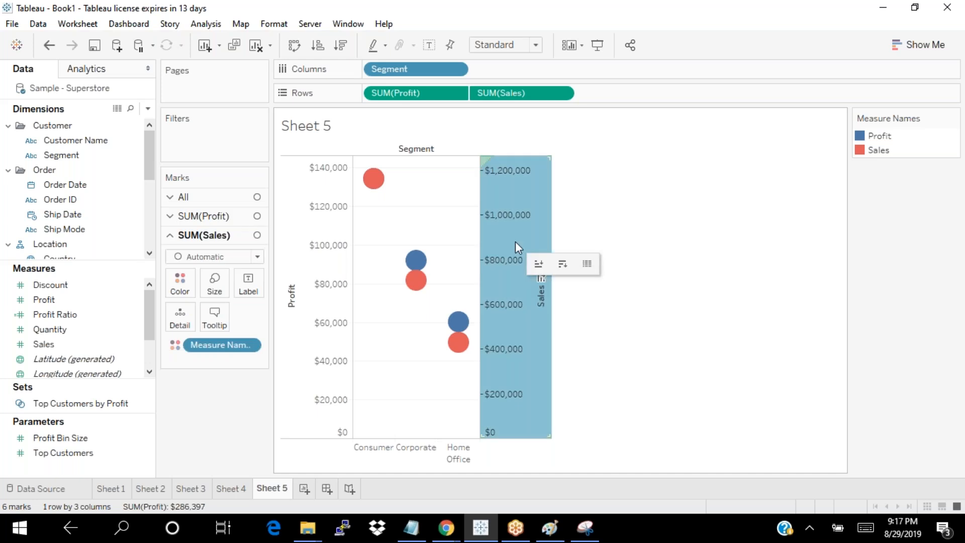
click(524, 244)
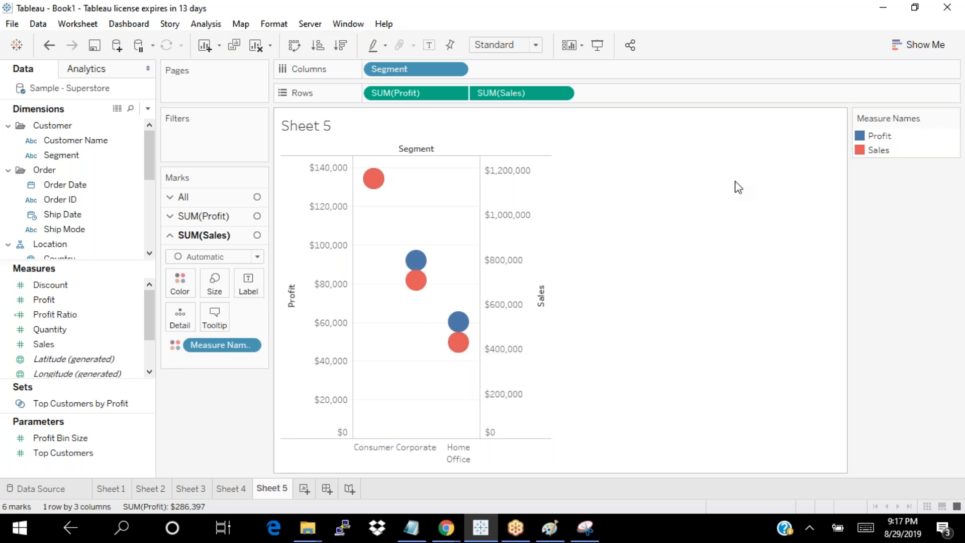
Step: Inspect the Corporate and Home Office marks, and compare the Profit axis scale with the Sales axis scale
mouse_move(410, 271)
mouse_move(461, 350)
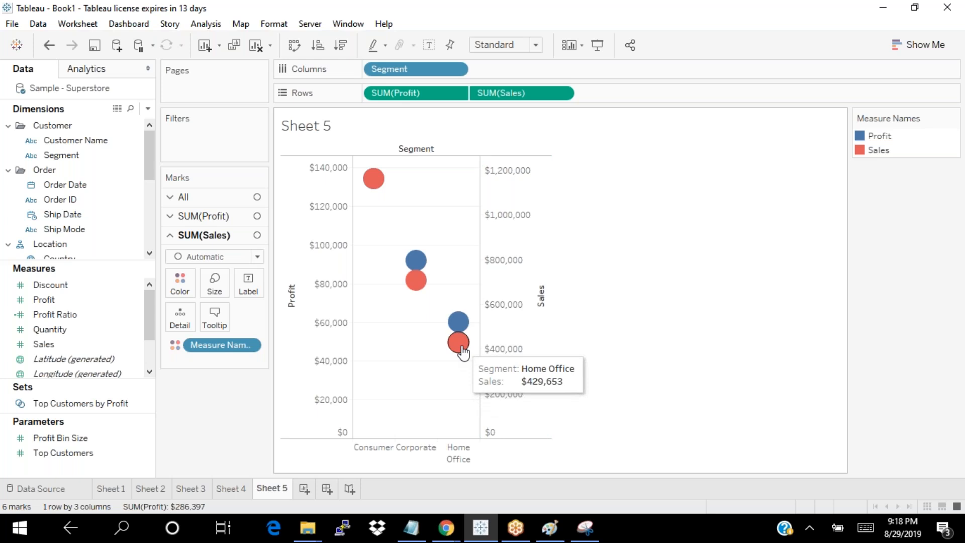
mouse_move(457, 326)
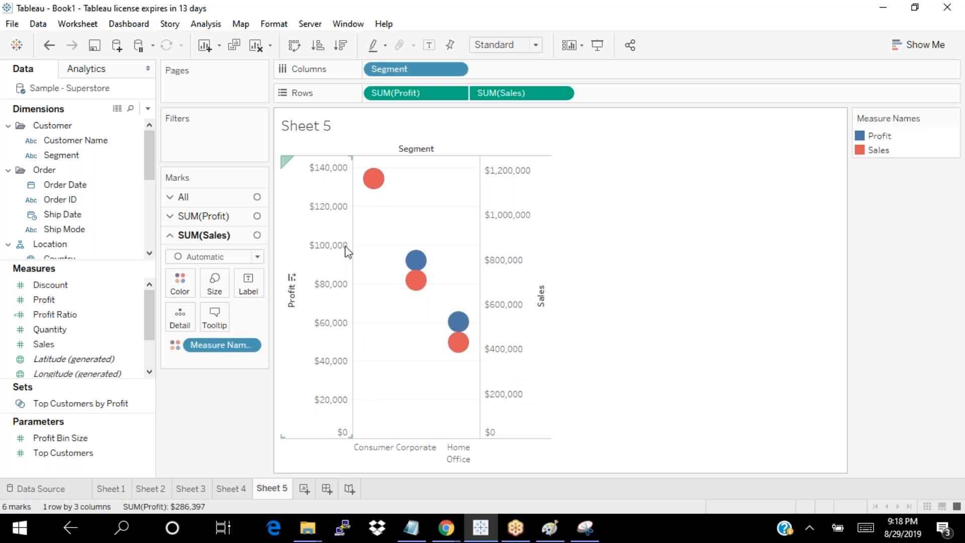
click(340, 345)
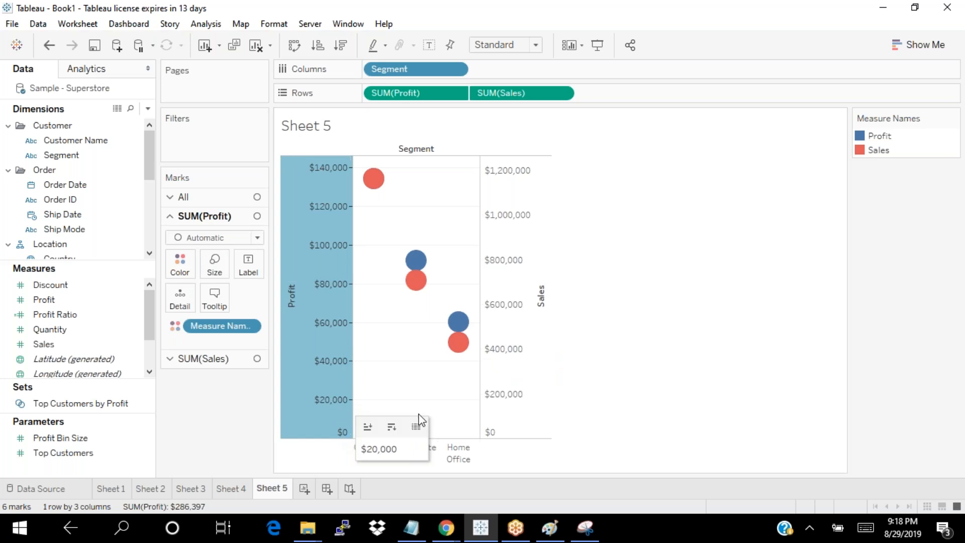
click(509, 418)
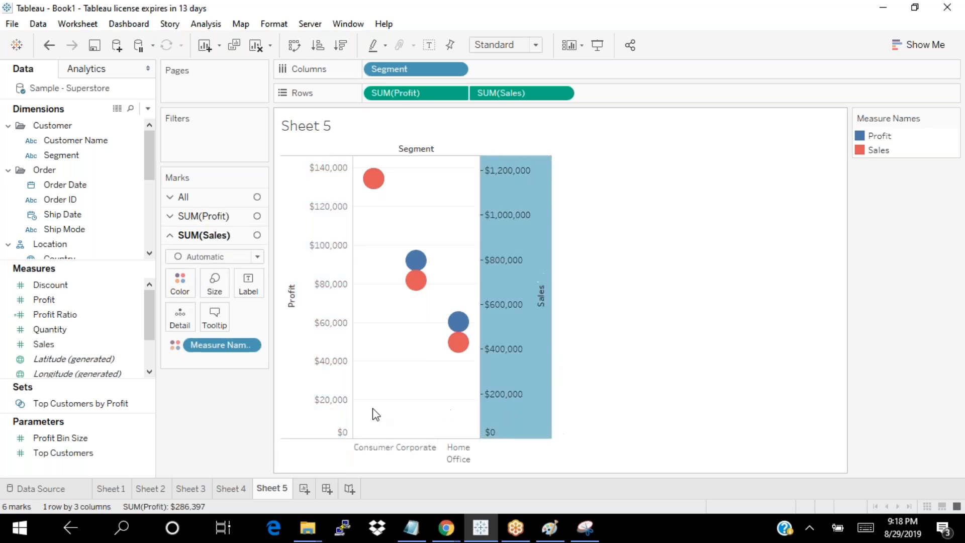
click(322, 415)
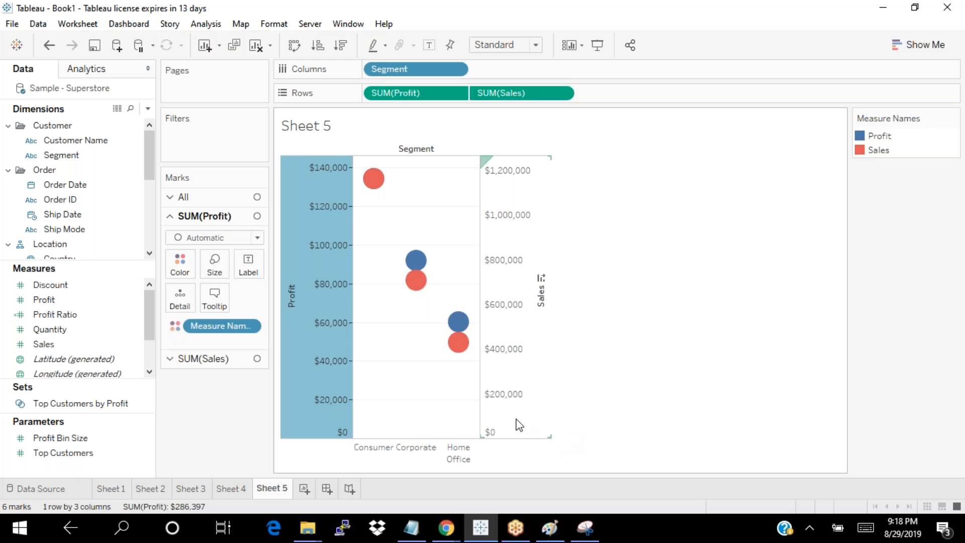
click(519, 425)
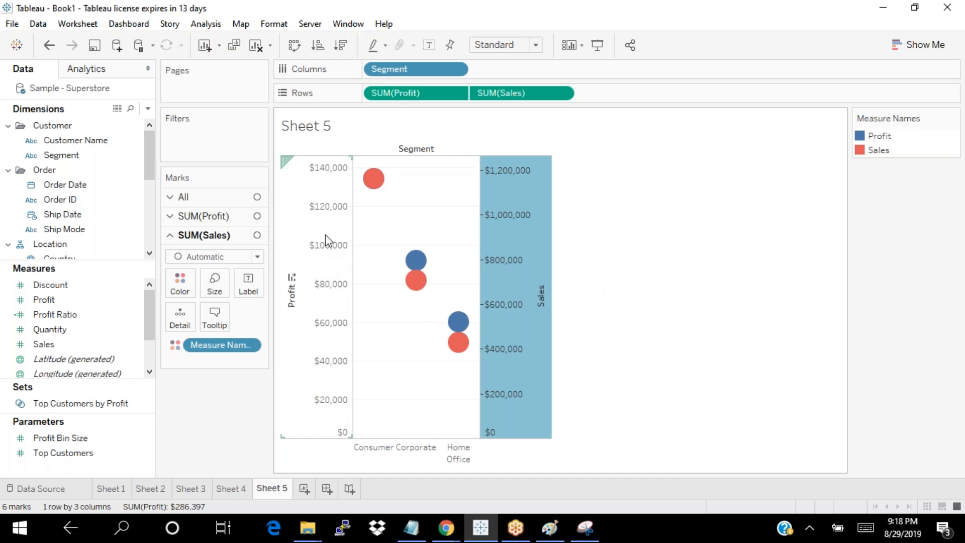
Step: Synchronize the Sales axis with the Profit axis and inspect the Sales and Profit marks of each segment
right_click(511, 231)
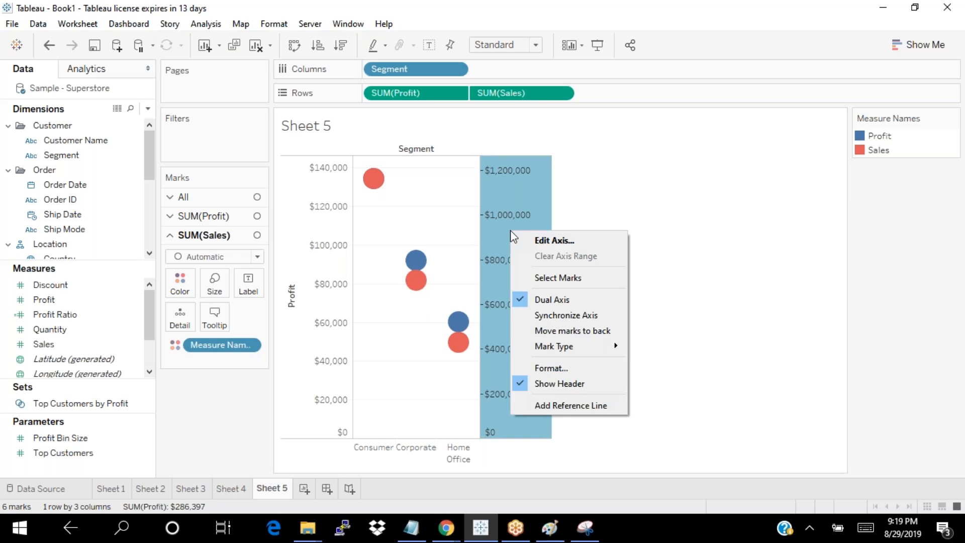
click(523, 314)
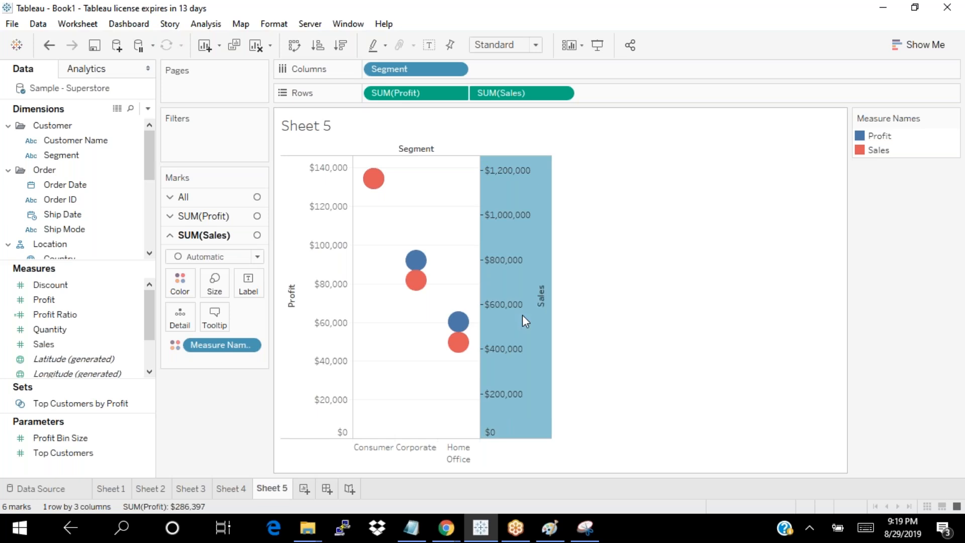
click(611, 368)
mouse_move(459, 345)
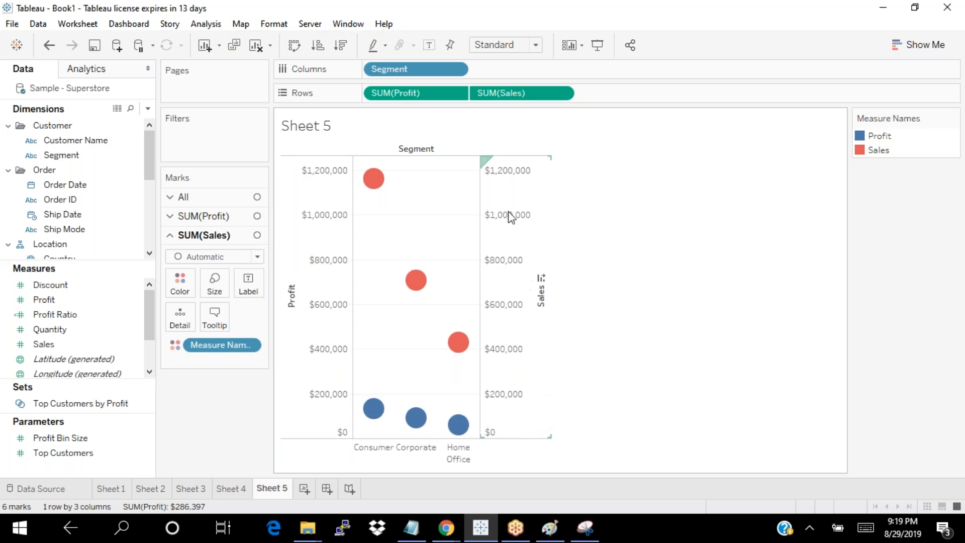
mouse_move(387, 189)
mouse_move(425, 417)
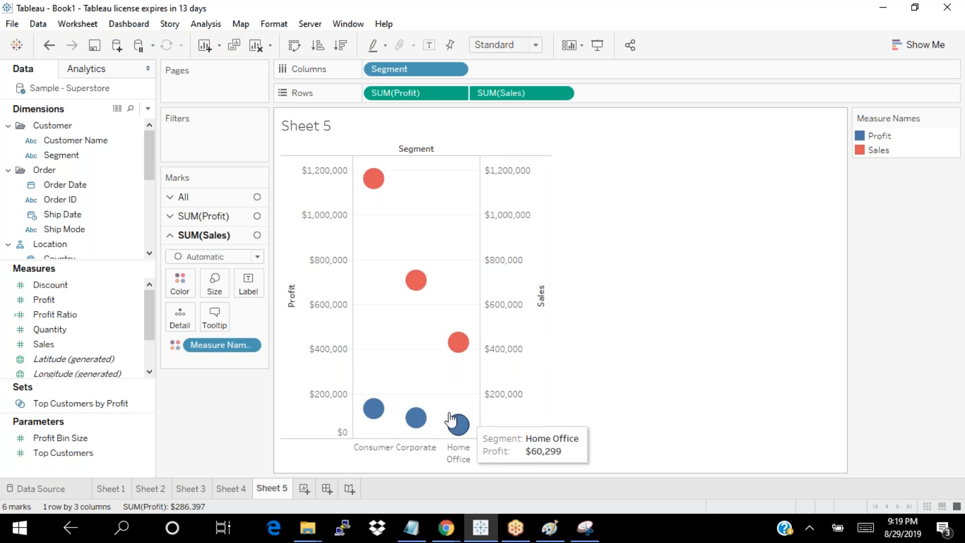
mouse_move(372, 411)
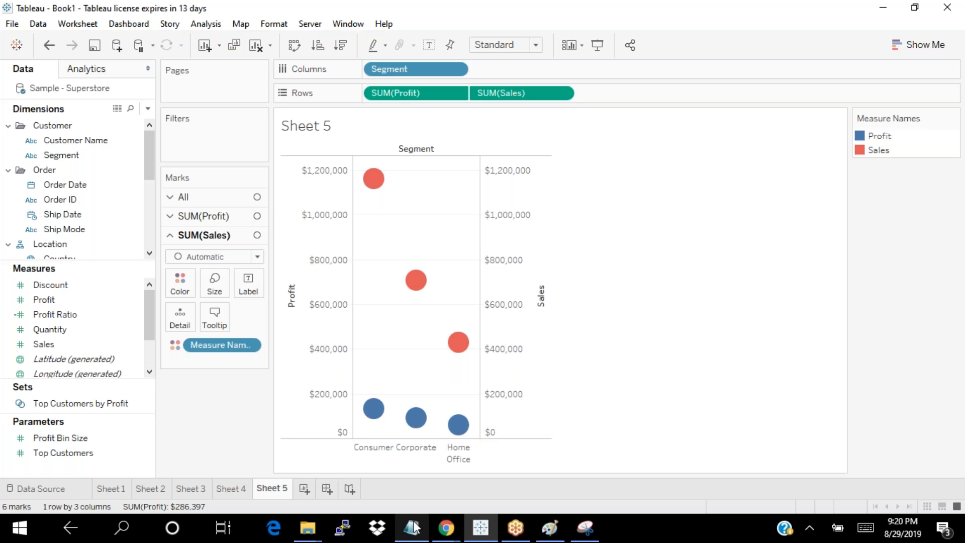
Step: Switch to the Notepad notes and write "drag second measure opp to the axis" under the "3--dual axis" heading
mouse_move(413, 526)
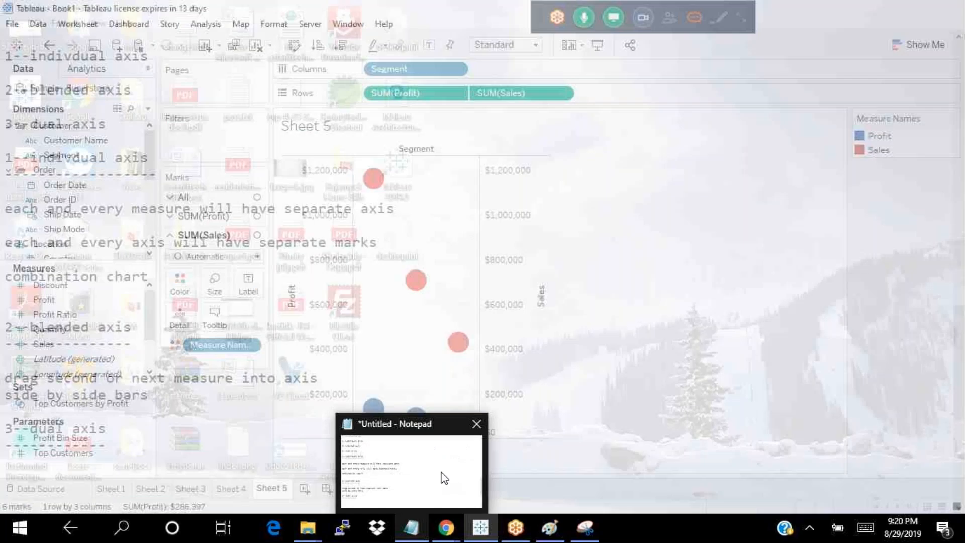
click(444, 478)
text(opp)
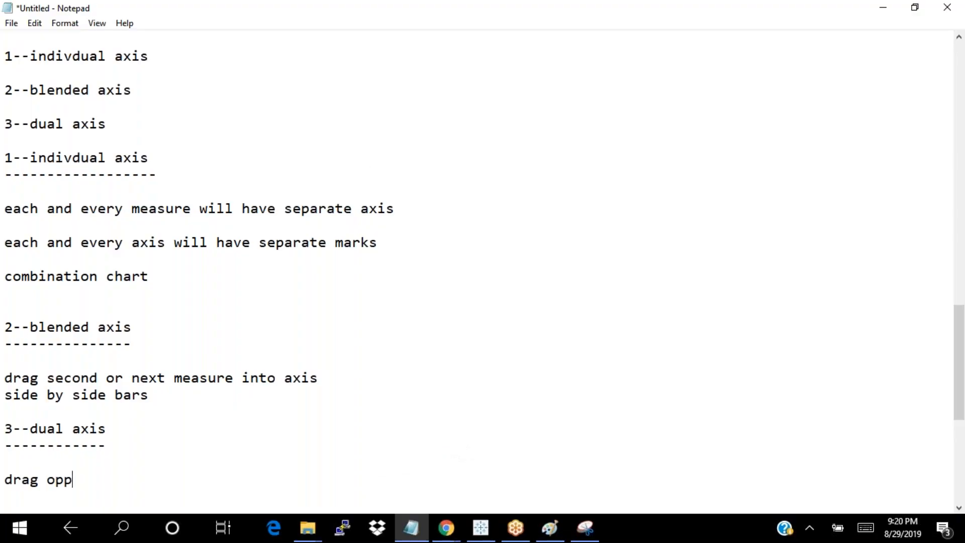
key(BackSpace)
key(BackSpace)
key(BackSpace)
text(second measure op)
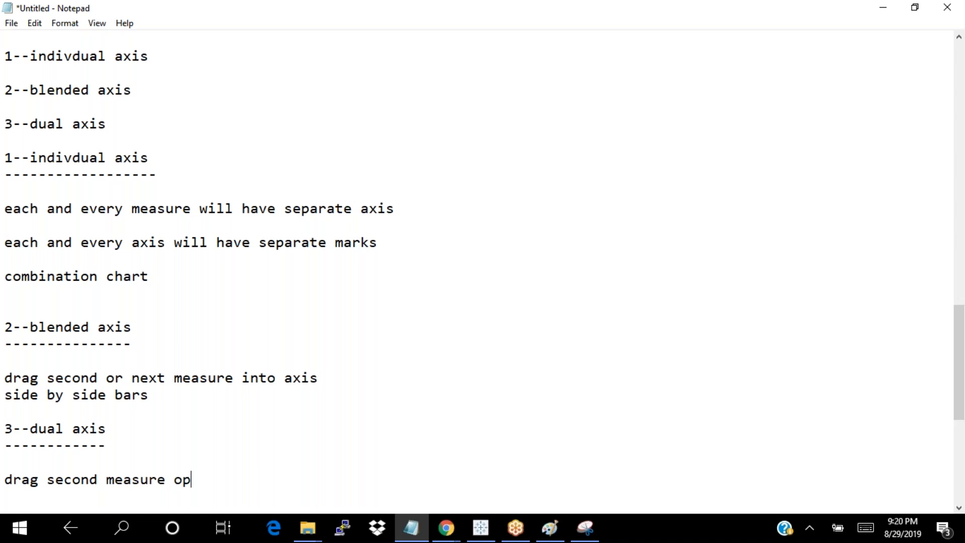
text(p to the axis)
key(Return)
key(Return)
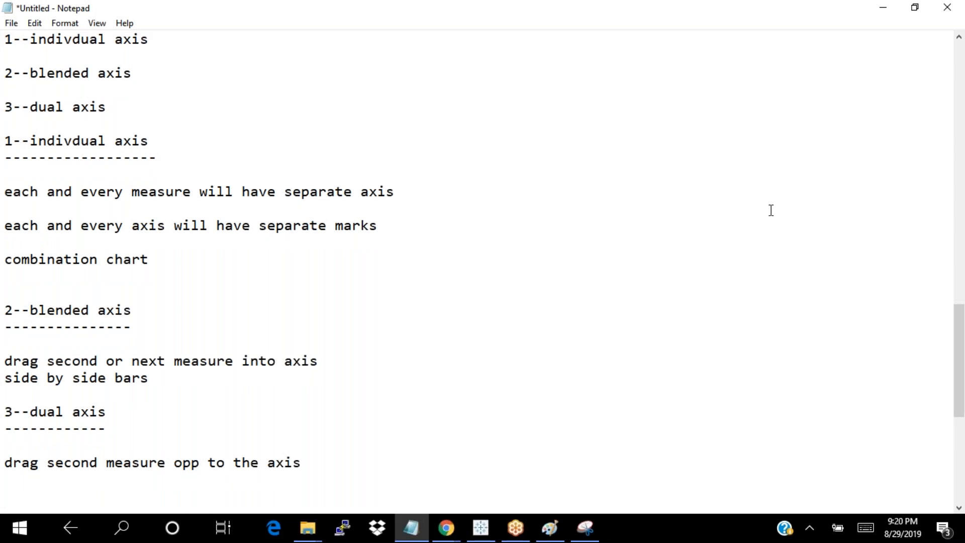
Step: Add the line "sync axis" to the dual axis notes, followed by blank lines
text(sync axis)
key(Return)
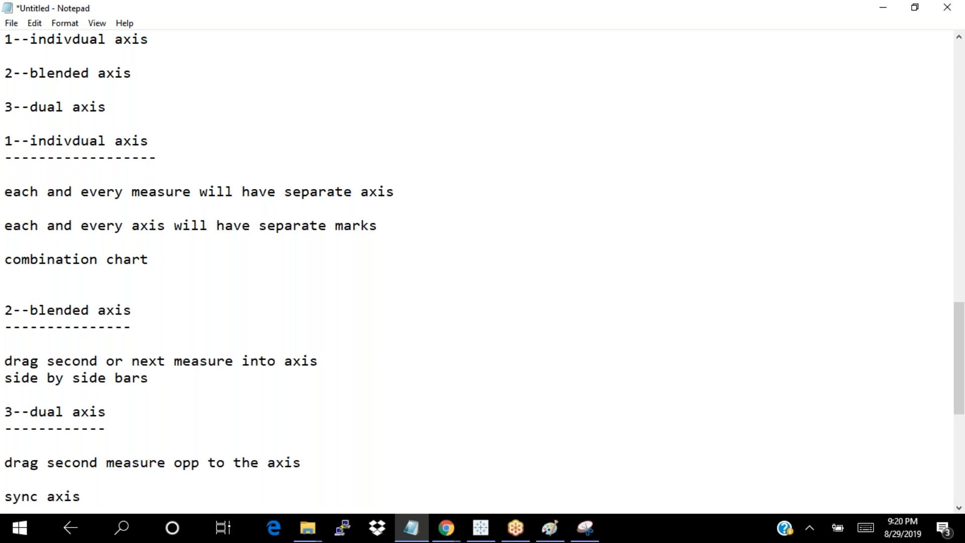
key(Return)
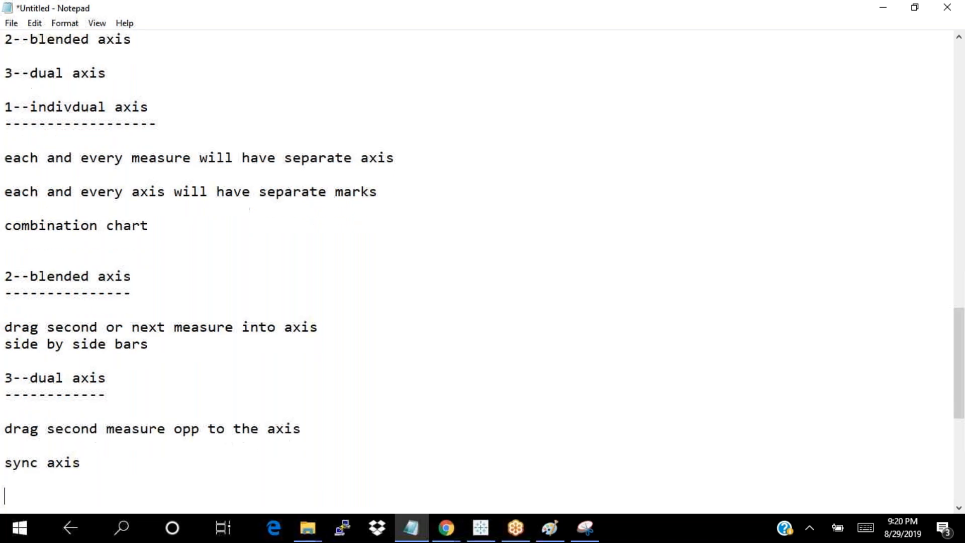
key(Return)
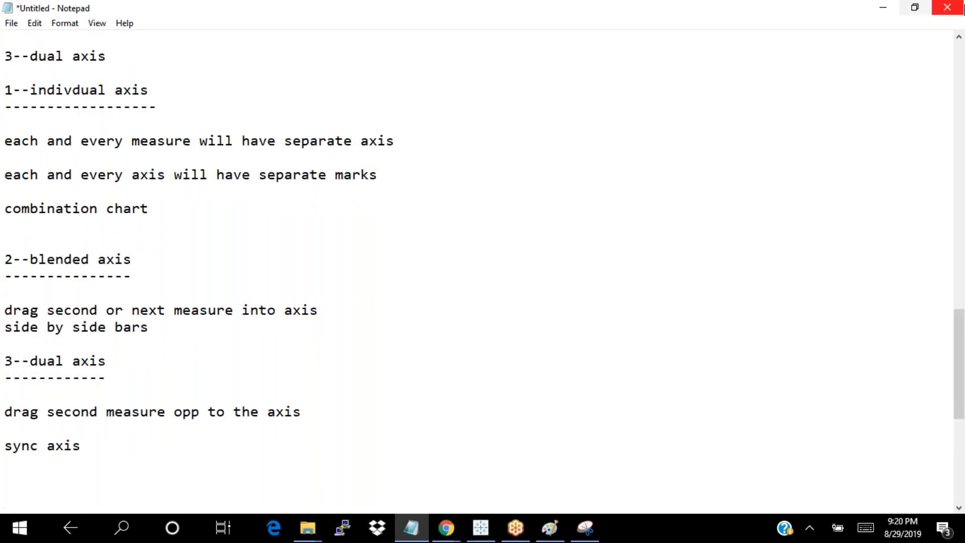
Step: Switch to Tableau and, on a new worksheet, place Order Date on Rows and Sales and Profit on Columns
click(884, 8)
key(super)
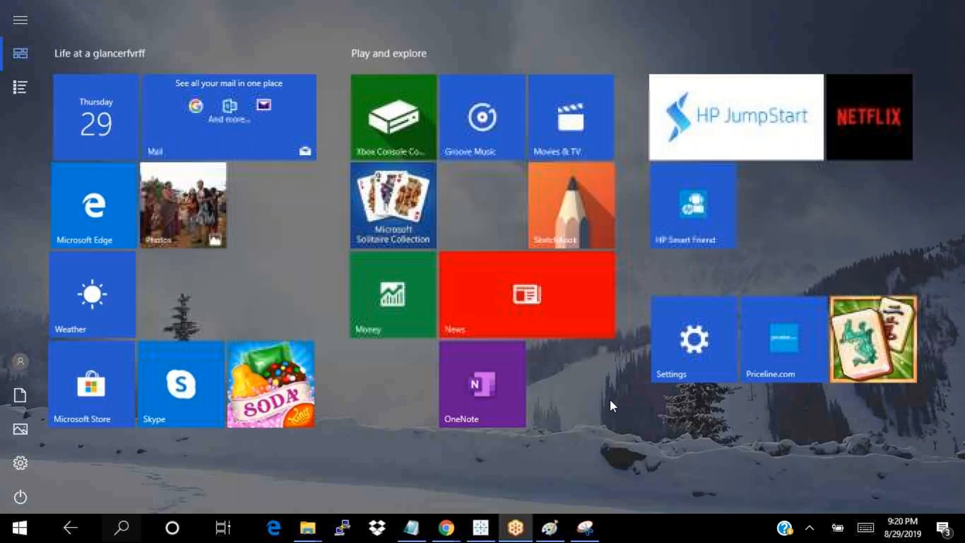
click(481, 528)
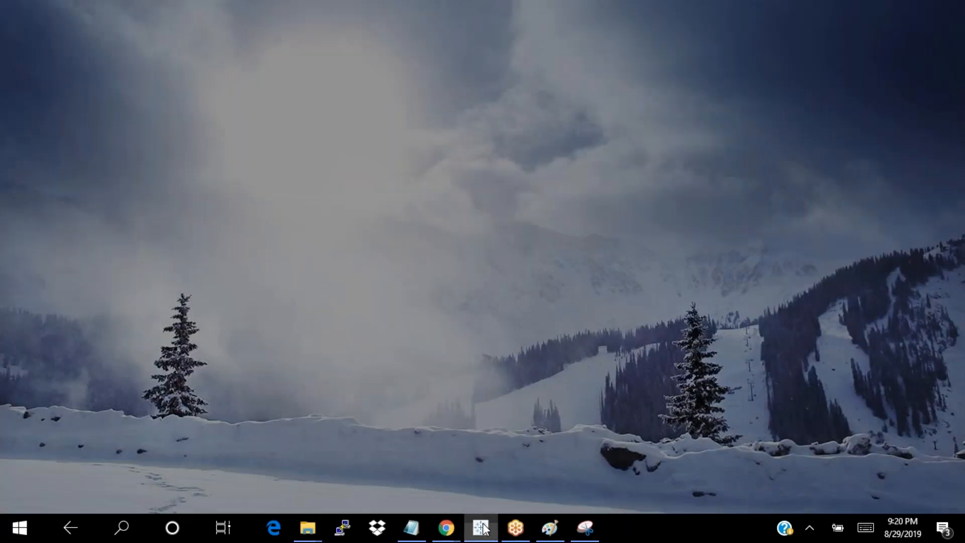
click(482, 528)
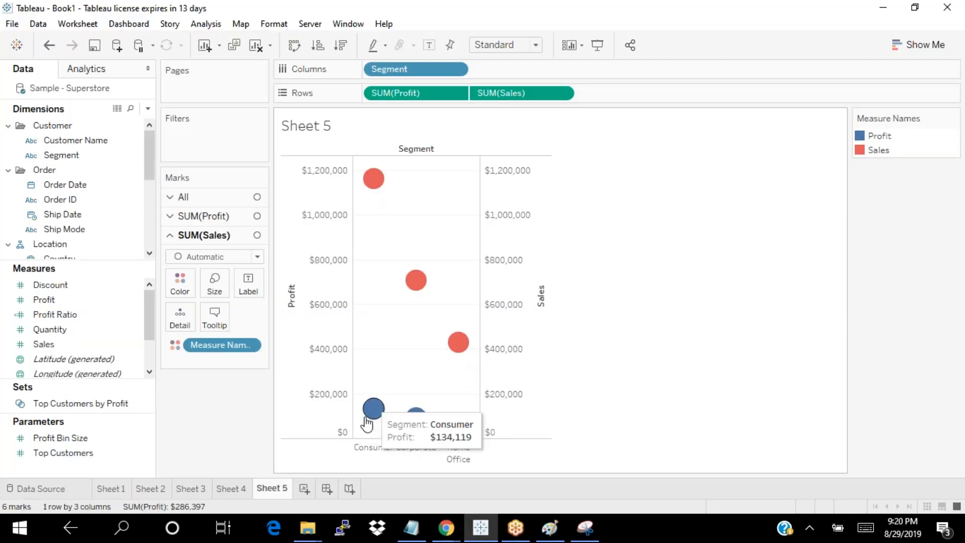
click(305, 488)
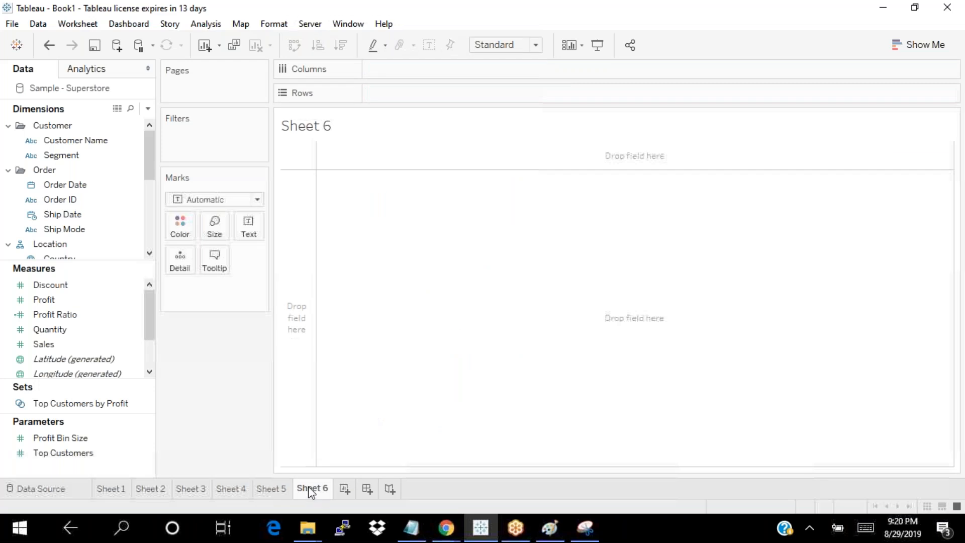
drag(65, 185, 452, 95)
mouse_move(44, 344)
mouse_down()
mouse_move(322, 237)
mouse_move(432, 61)
mouse_move(373, 70)
mouse_up()
mouse_move(62, 300)
mouse_down()
mouse_move(613, 55)
mouse_move(591, 71)
mouse_up()
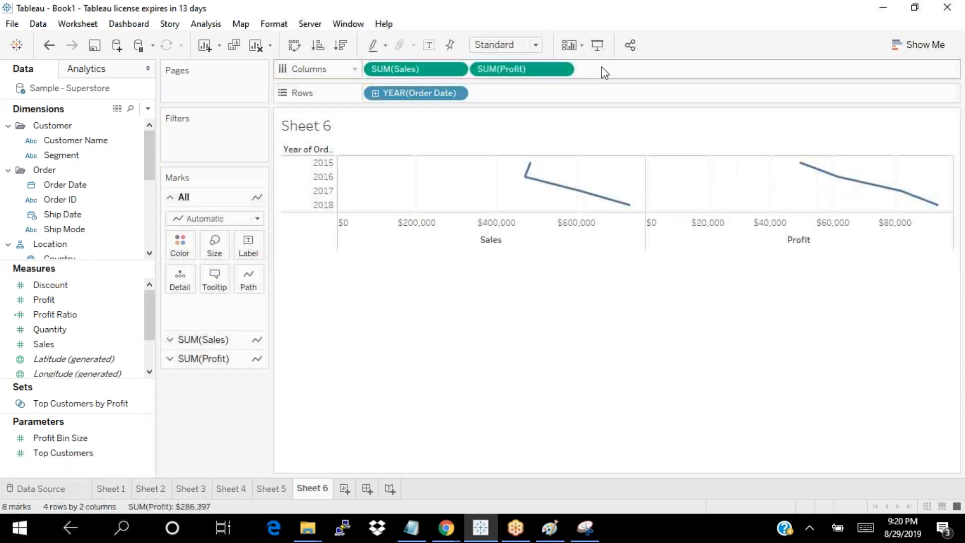
Step: Convert the view to a dual lines chart of Profit and Sales by year using Show Me
click(912, 45)
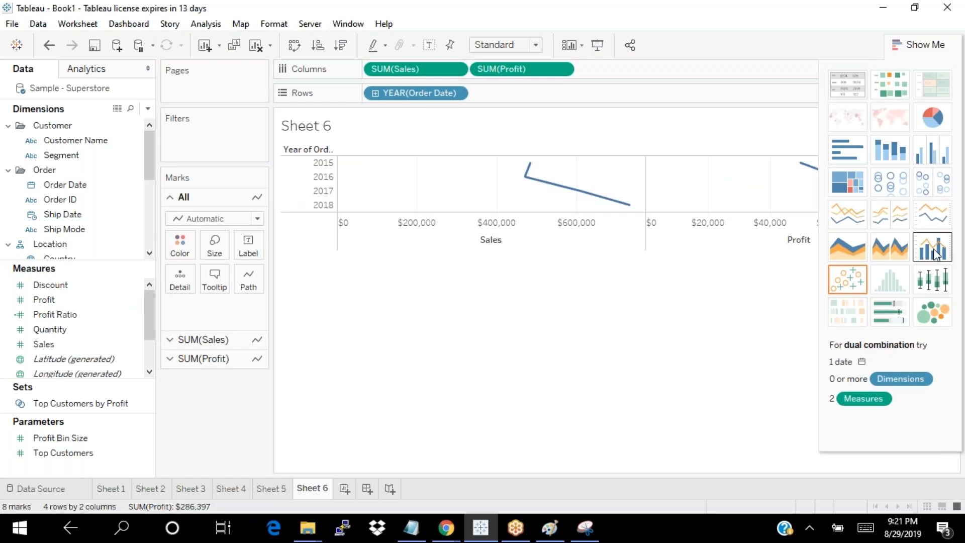
click(934, 220)
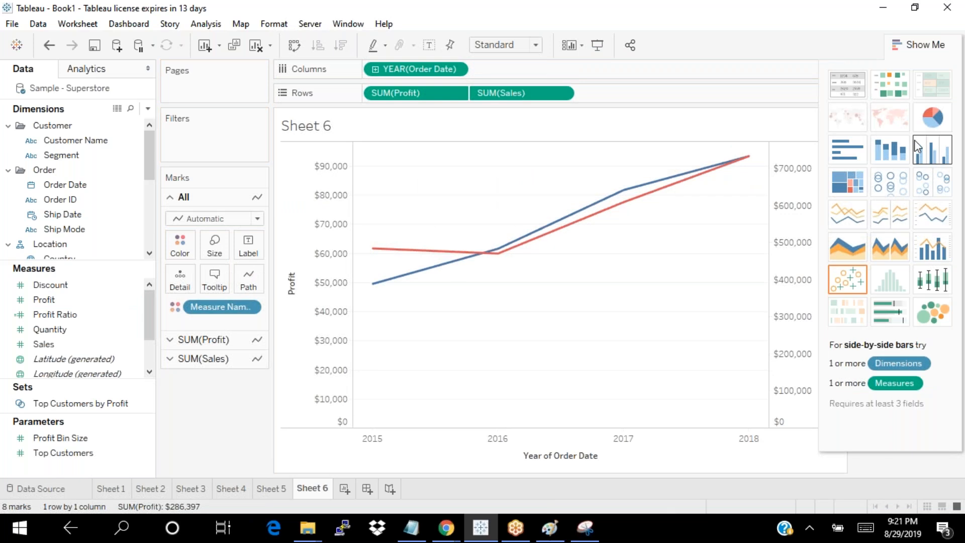
click(909, 43)
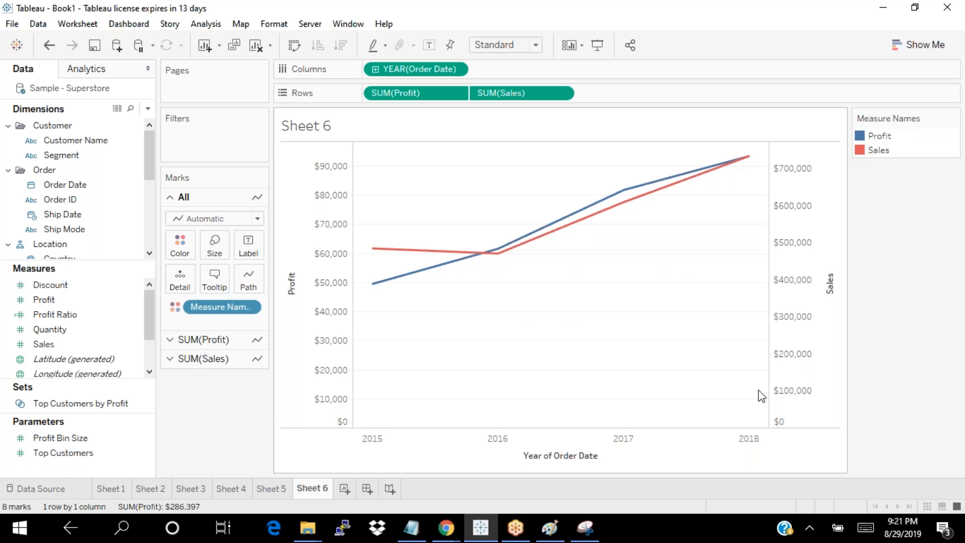
Step: Synchronize the Sales axis of the dual lines chart with the Profit axis
click(792, 293)
right_click(792, 292)
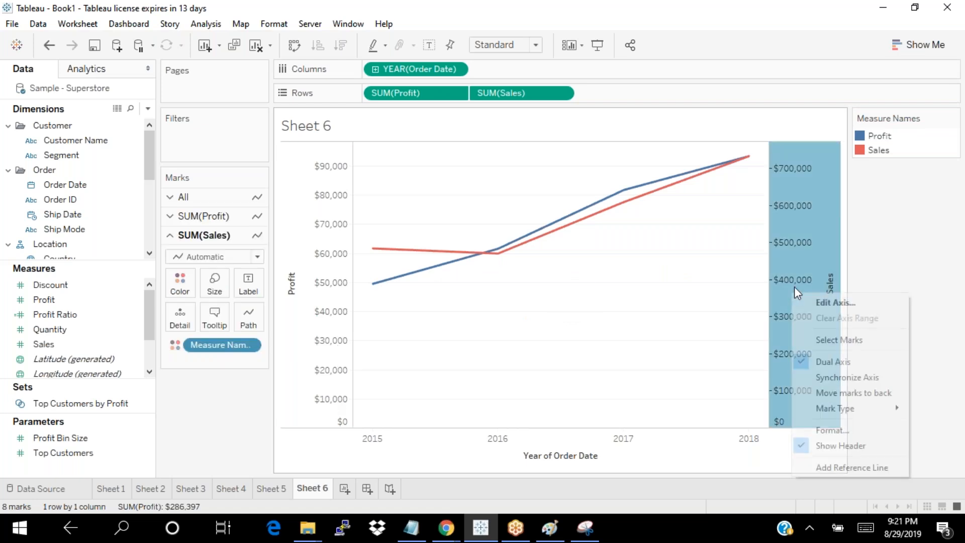
click(833, 378)
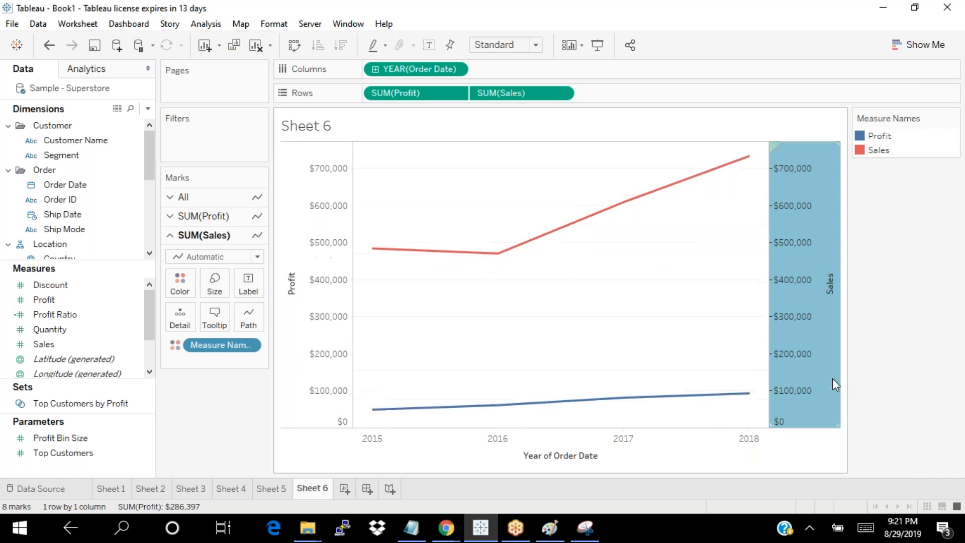
click(809, 252)
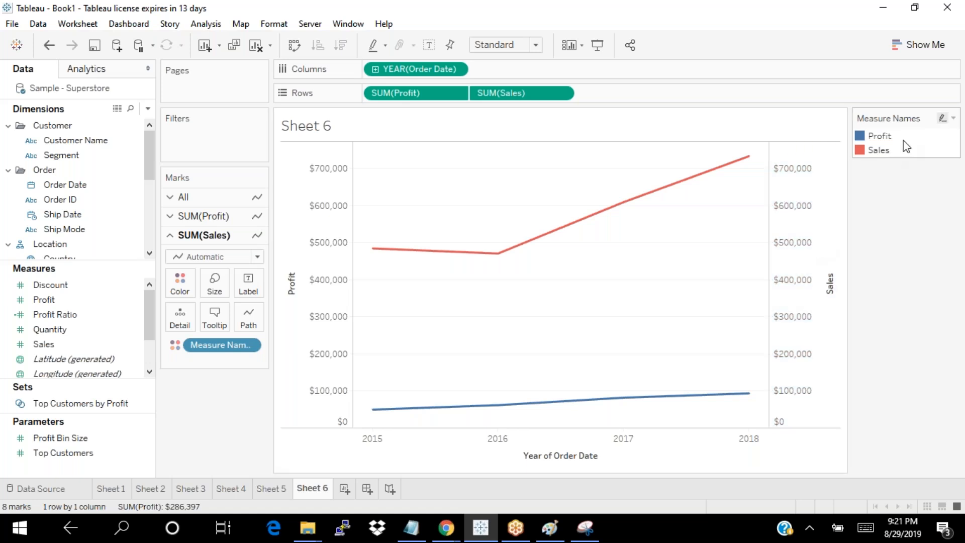
Step: Change the chart to a dual combination of Profit bars and a Sales line using Show Me
click(920, 48)
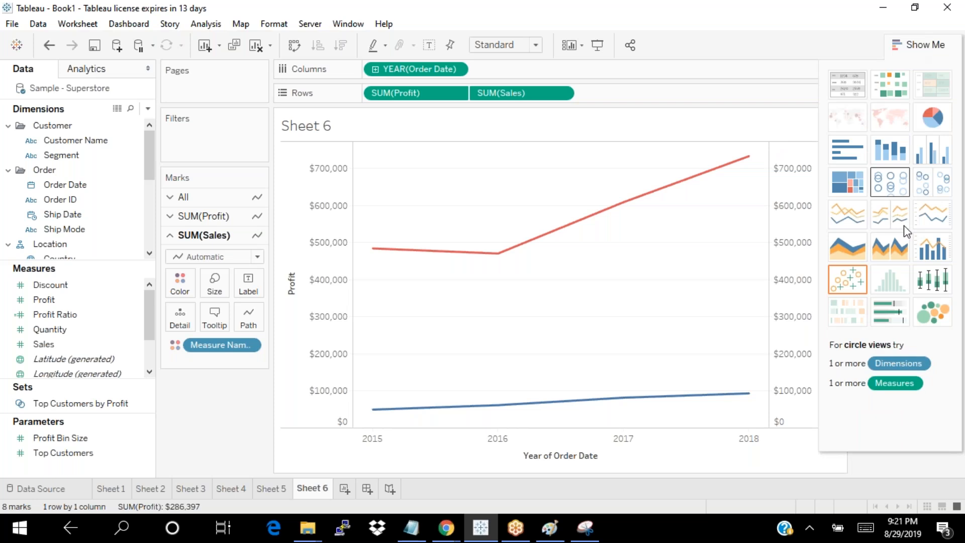
click(931, 247)
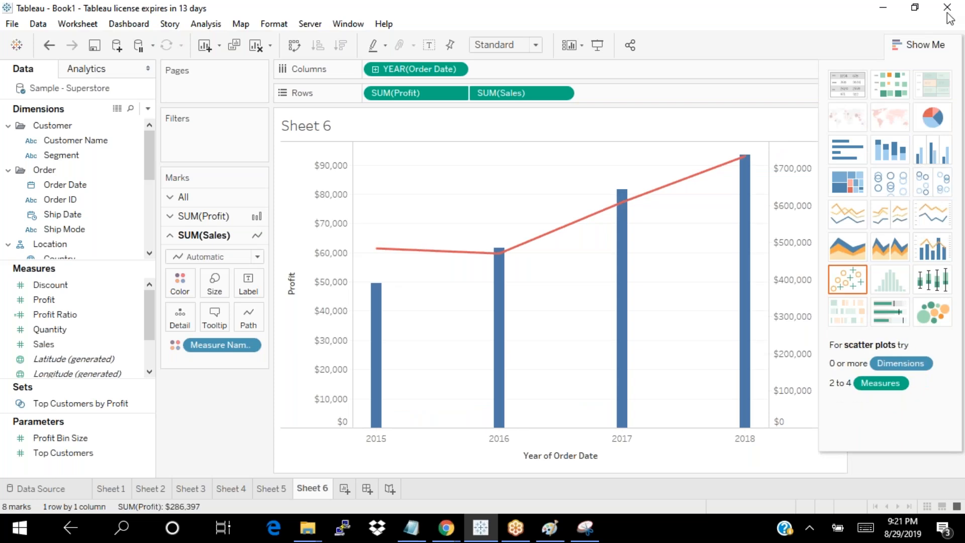
click(912, 48)
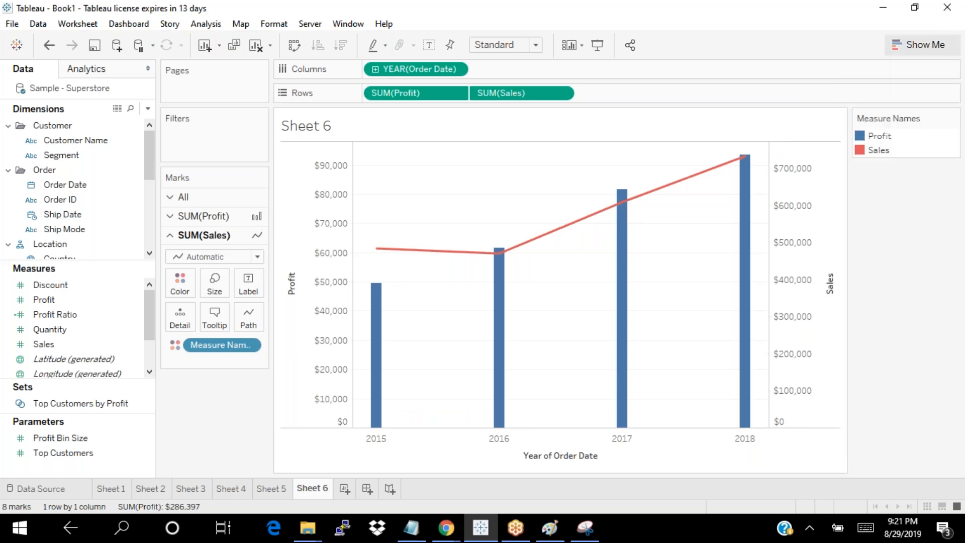
Step: Synchronize the Sales axis of the dual combination chart with the Profit axis and display the Show Me chart choices
click(795, 231)
right_click(797, 226)
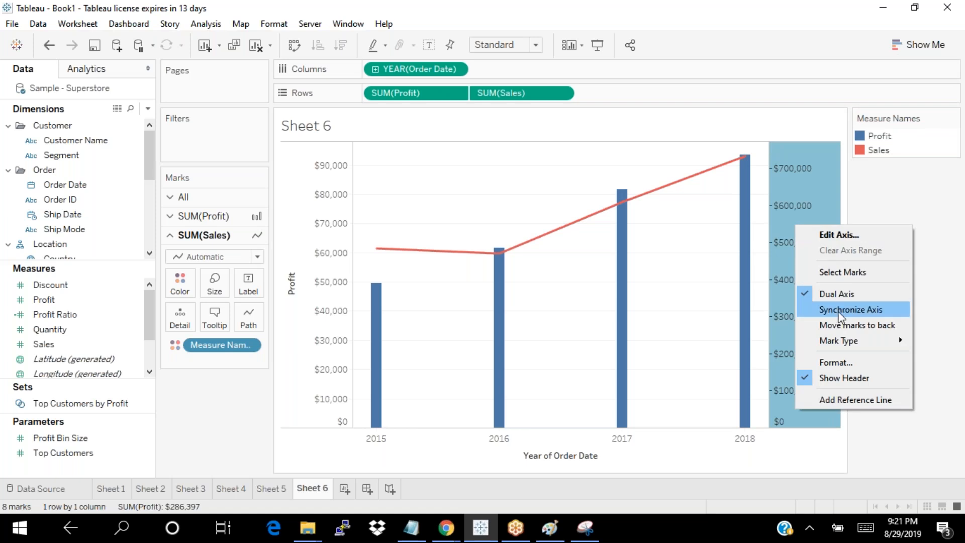
click(839, 310)
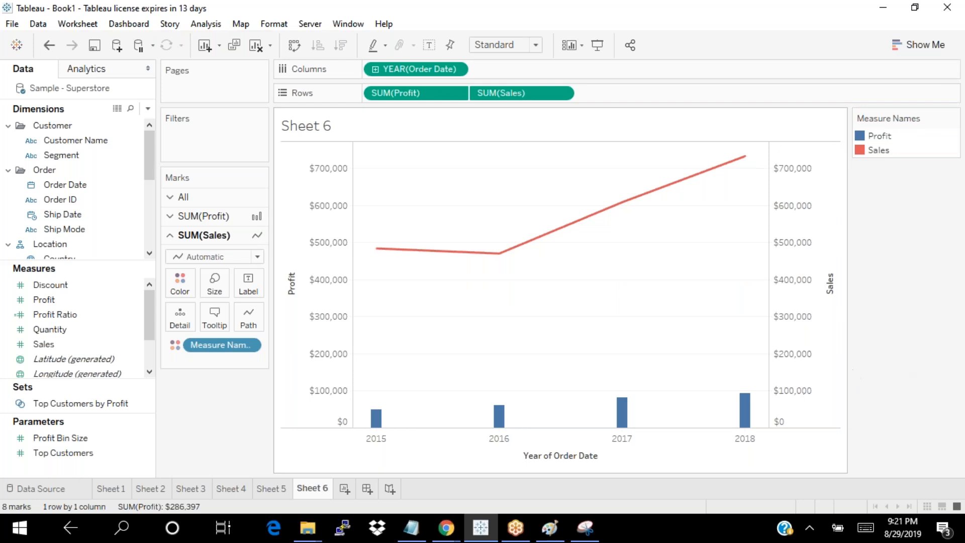
mouse_move(750, 424)
click(916, 50)
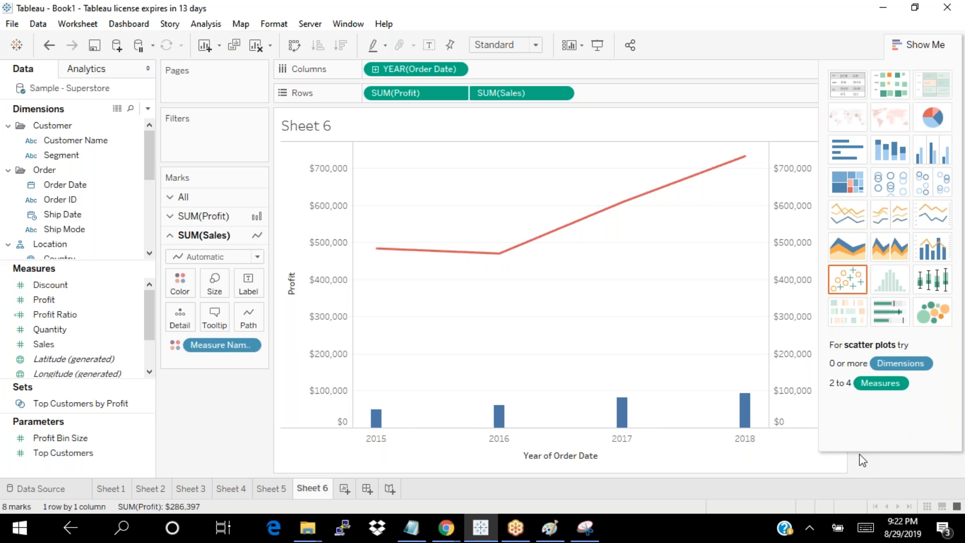
Step: Set the Sales axis of the Sheet 6 dual combination chart to a fixed range, keeping the dual axes synchronized
click(923, 50)
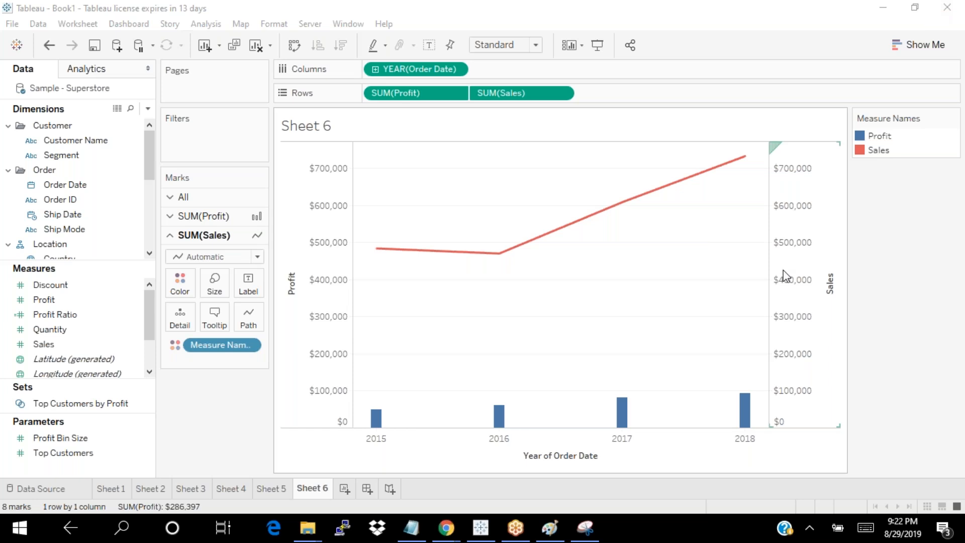
click(794, 234)
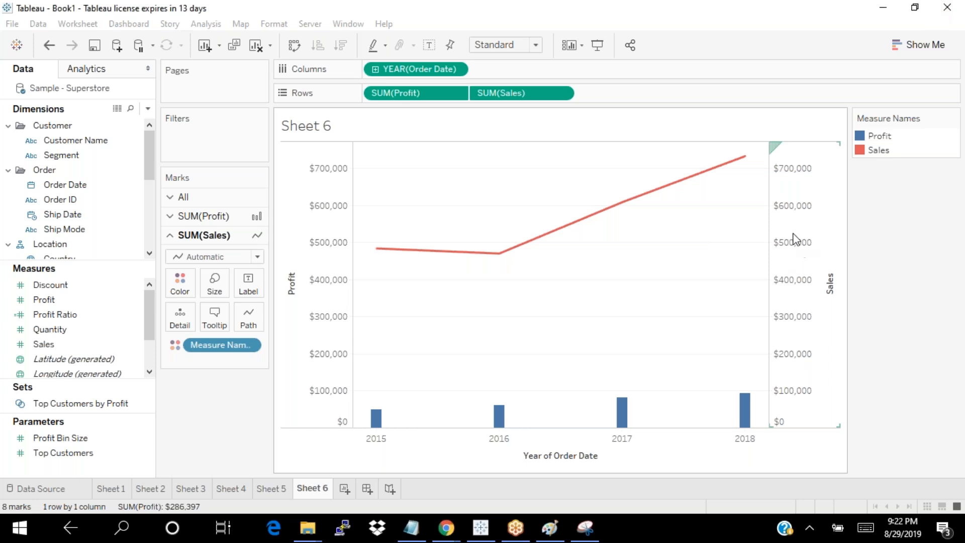
right_click(792, 234)
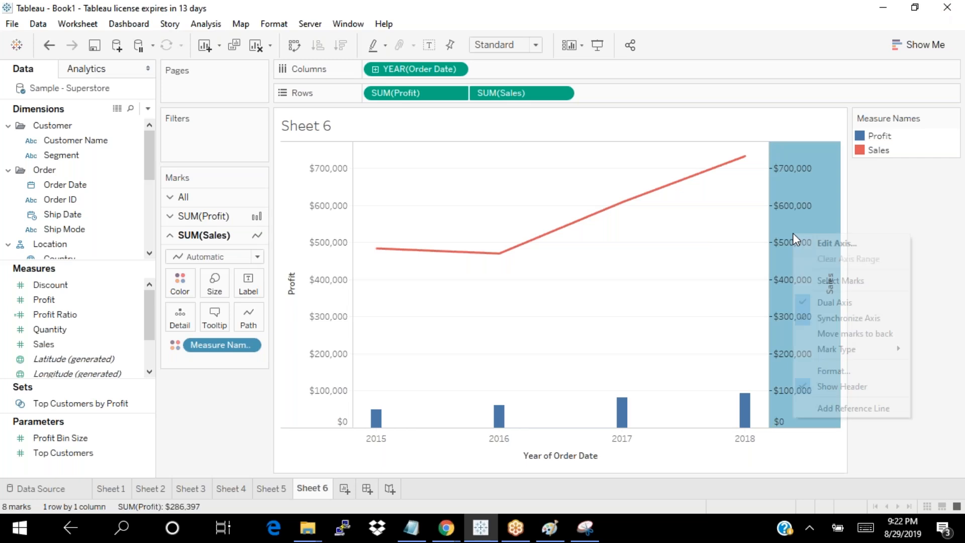
click(825, 244)
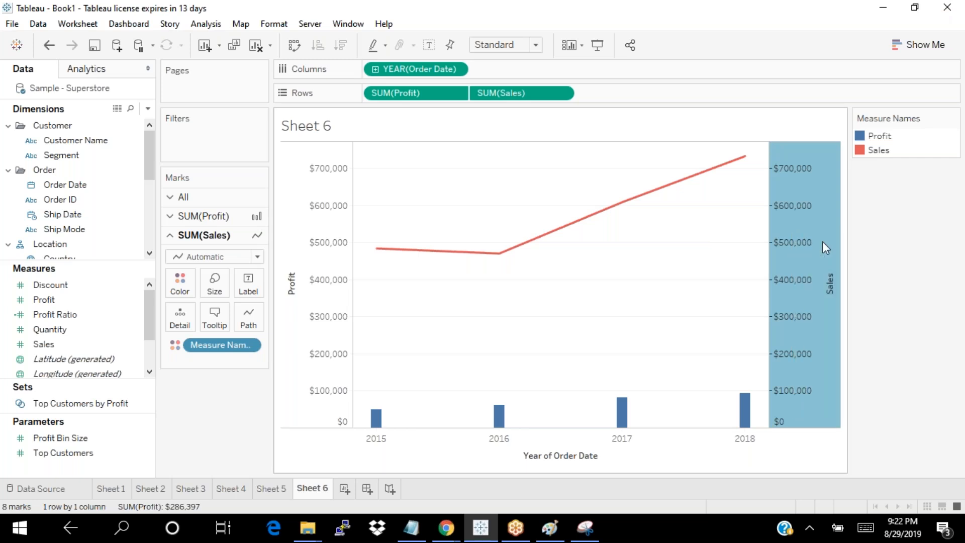
right_click(787, 190)
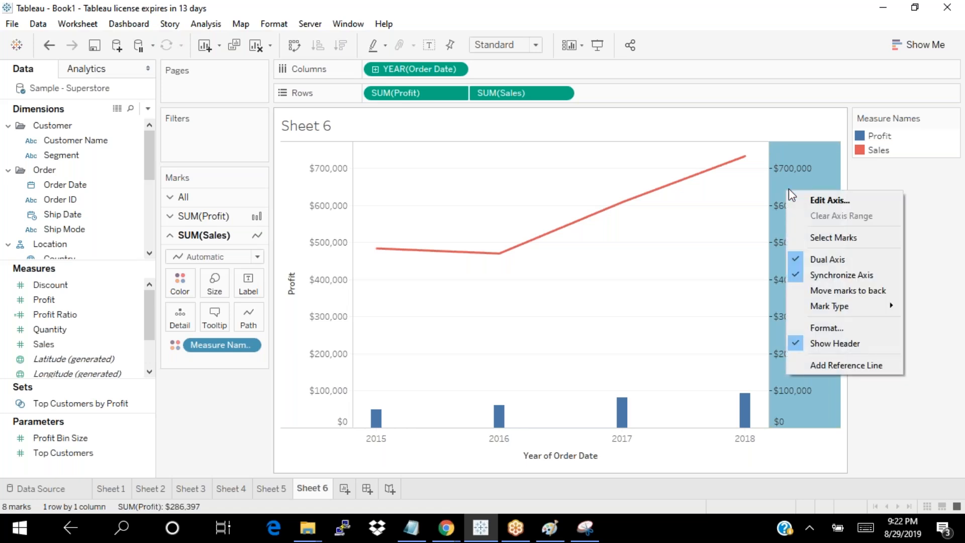
click(846, 202)
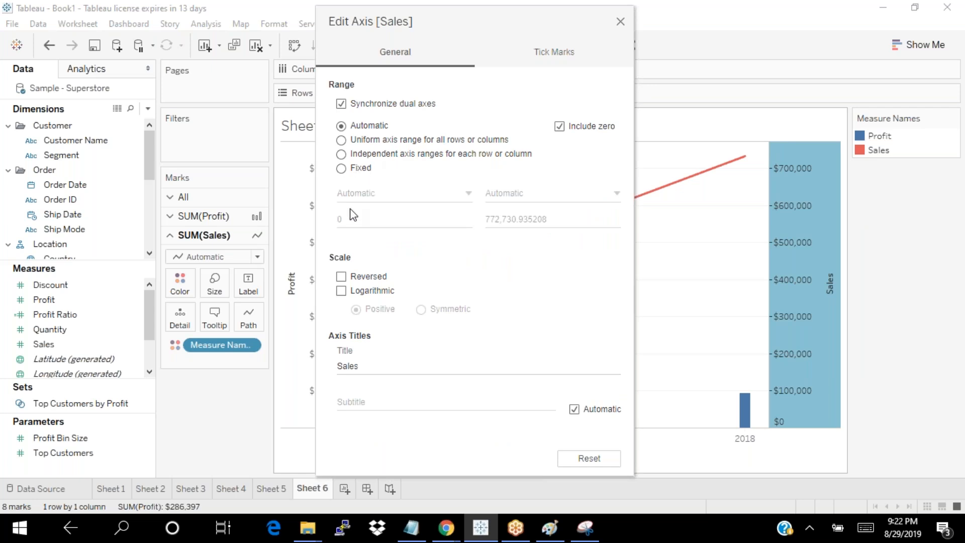
click(342, 154)
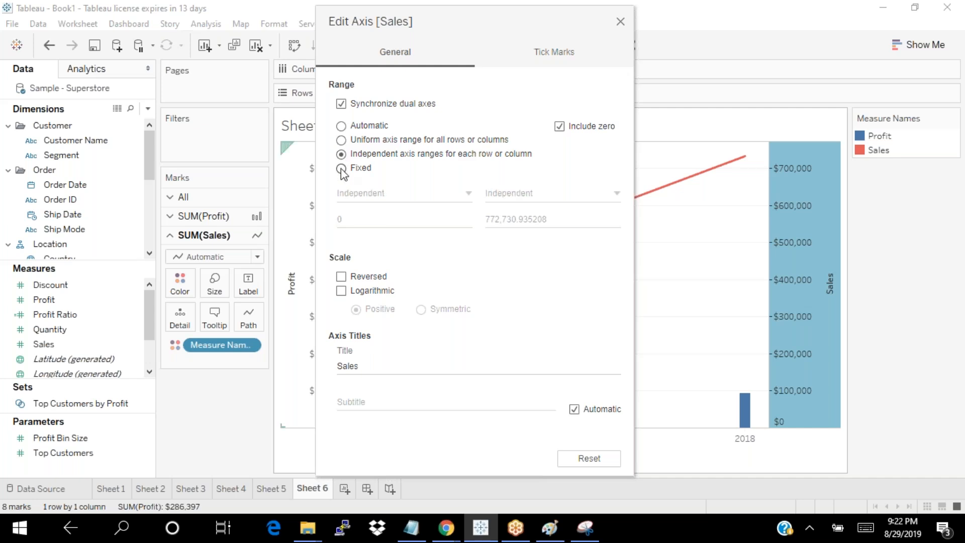
click(341, 168)
click(360, 216)
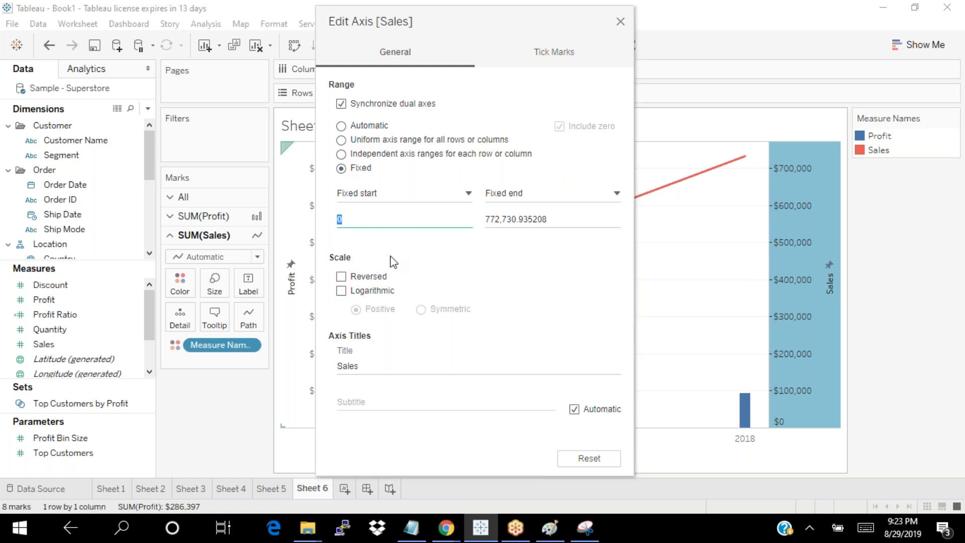
Step: Review the tick mark and general settings of the Sales axis and close the axis settings
click(555, 66)
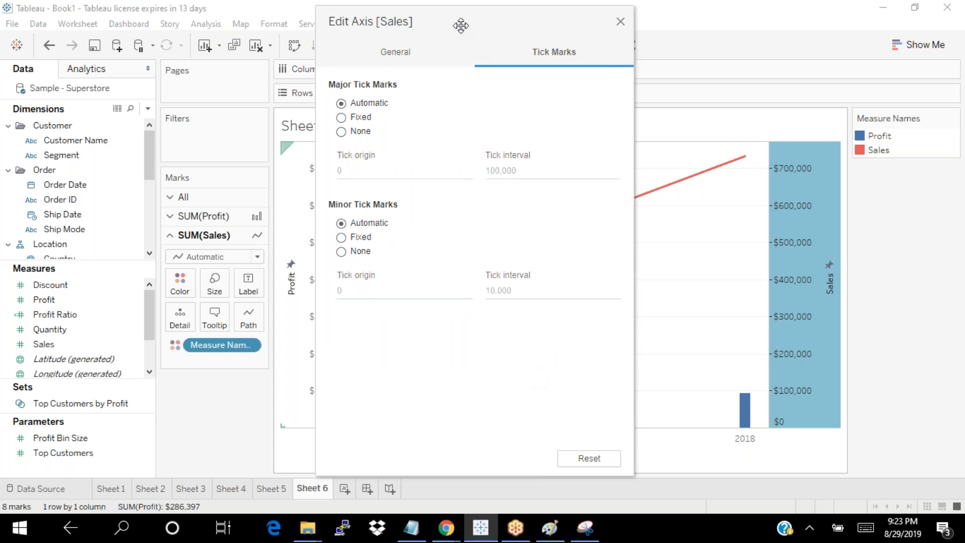
drag(460, 32, 428, 79)
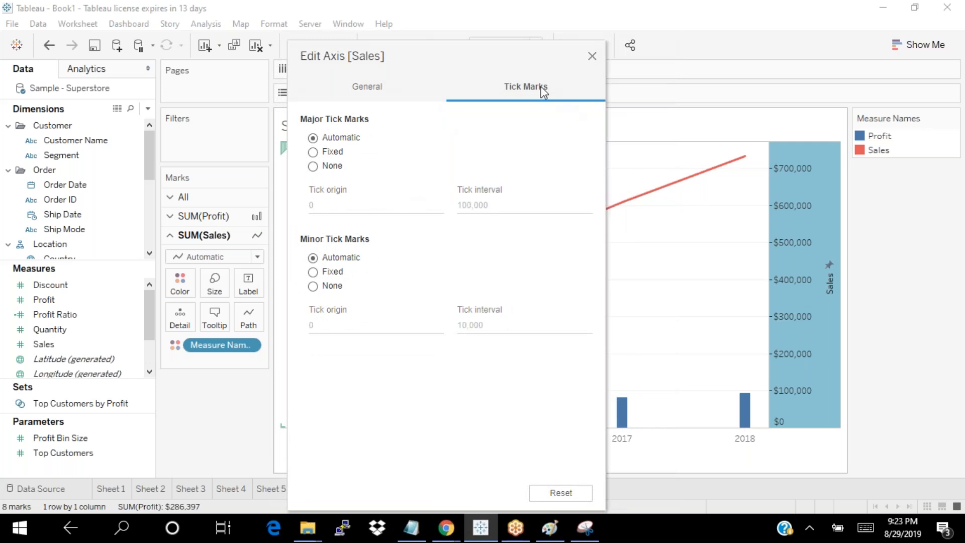
click(382, 95)
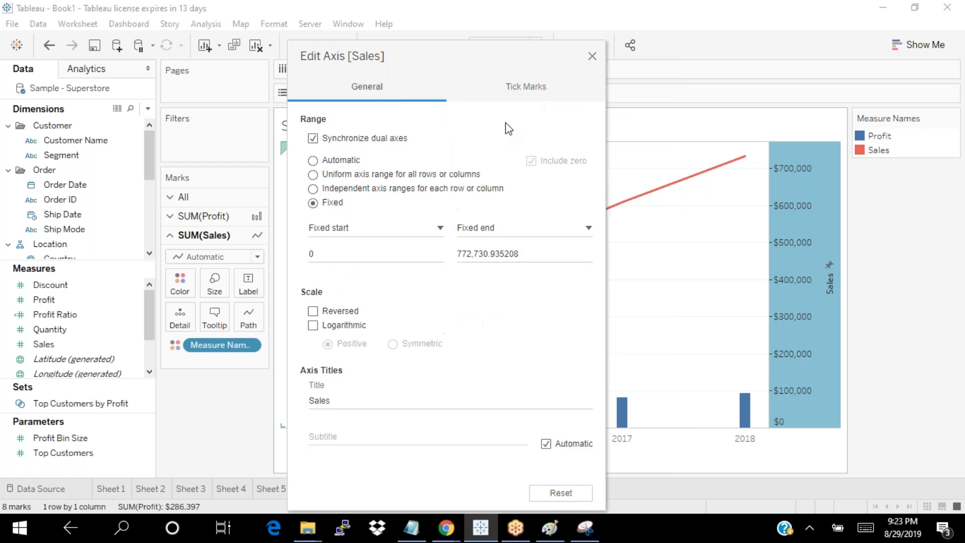
click(592, 57)
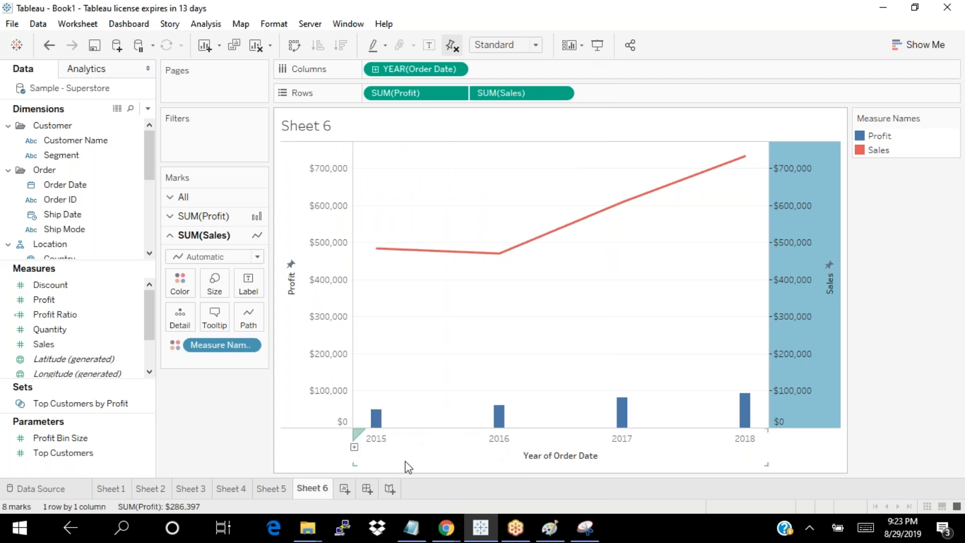
Step: Try fixed major tick marks with a 1,000,000 interval on the Sales axis of the Segment chart in Sheet 5
click(267, 489)
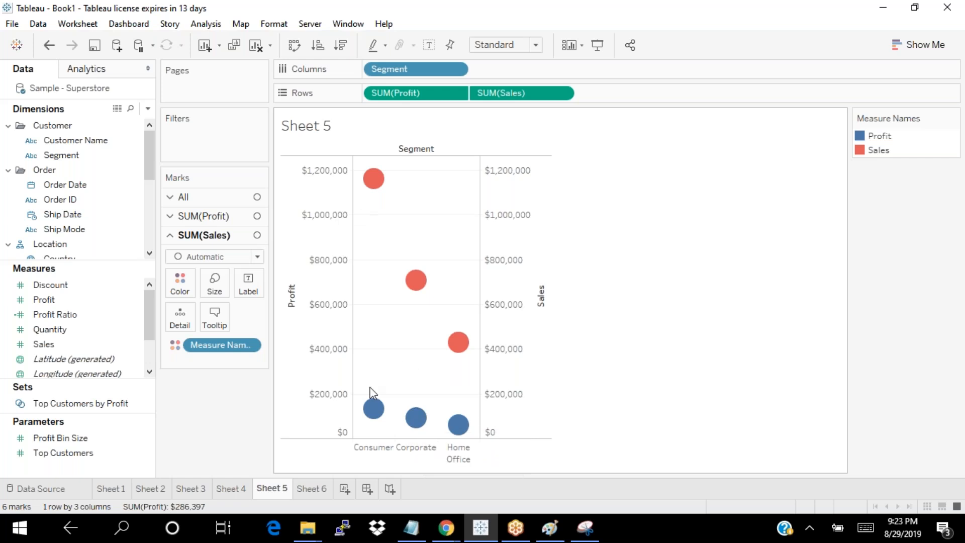
click(502, 295)
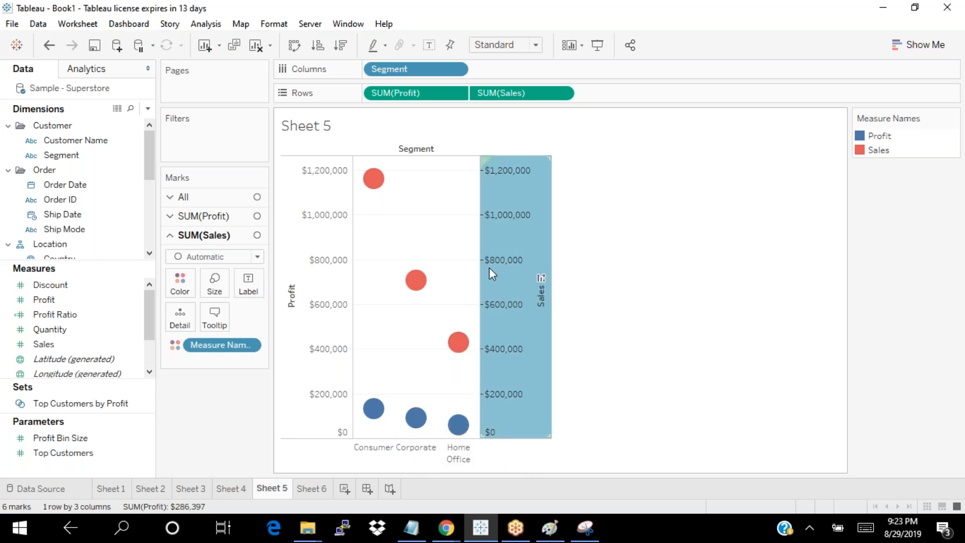
right_click(492, 272)
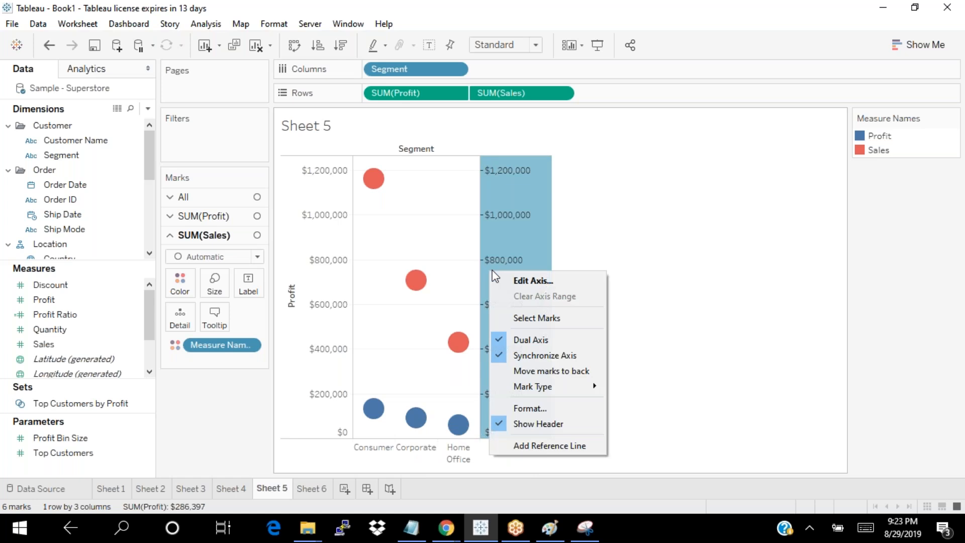
click(555, 280)
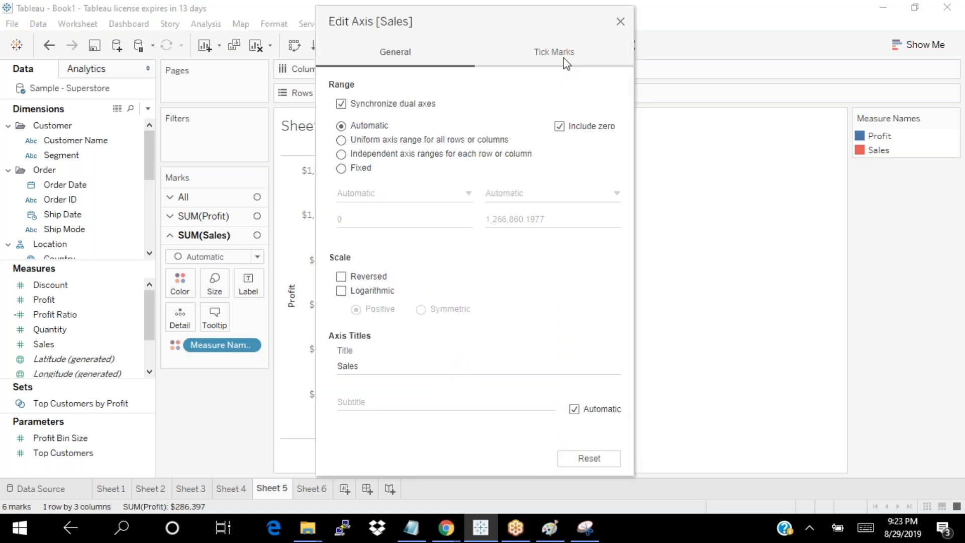
click(566, 63)
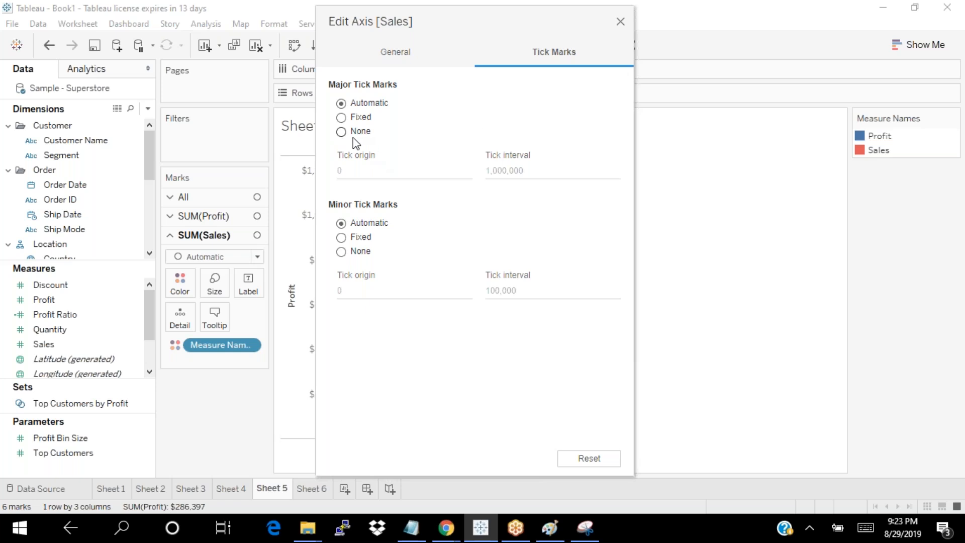
click(341, 117)
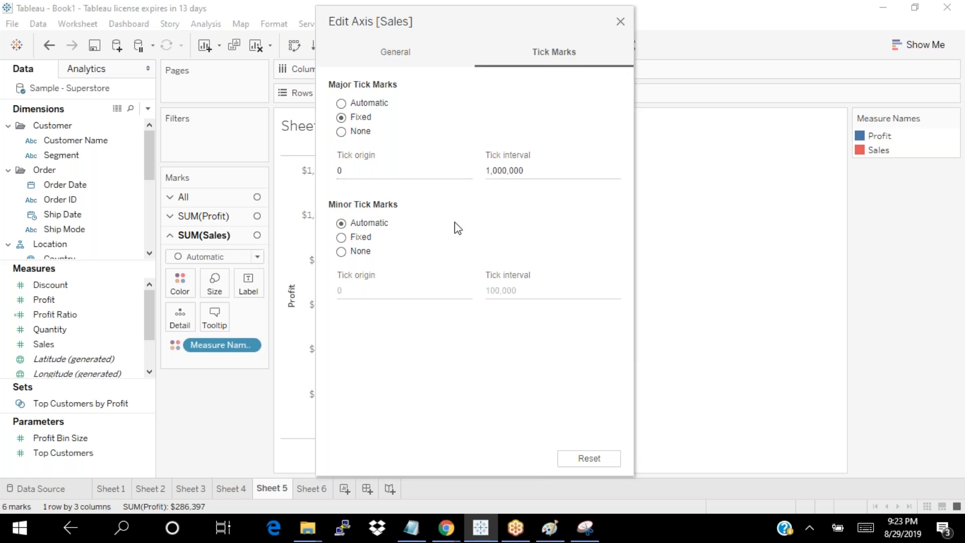
drag(442, 18, 728, 46)
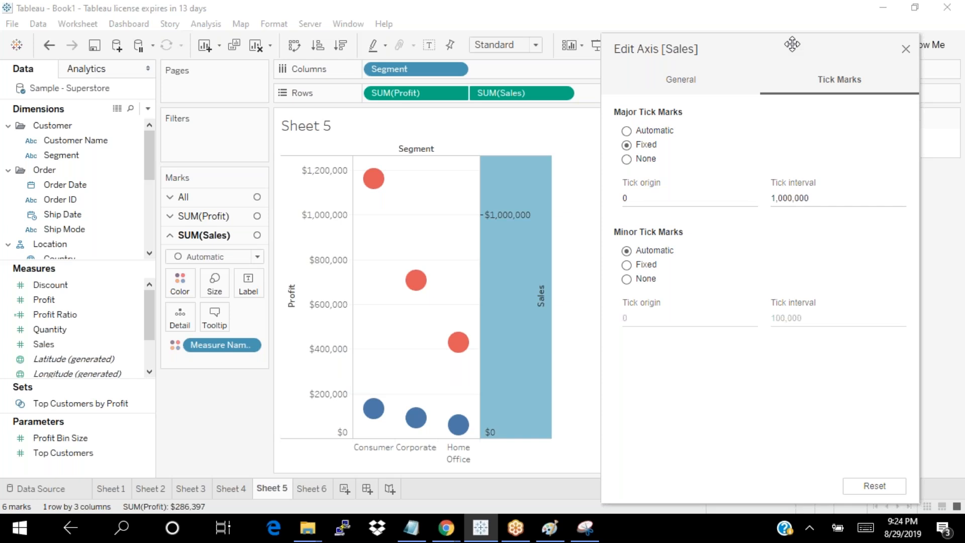
Step: Reset the Sales axis settings on Sheet 5 to their defaults and close the axis settings
click(626, 265)
click(878, 486)
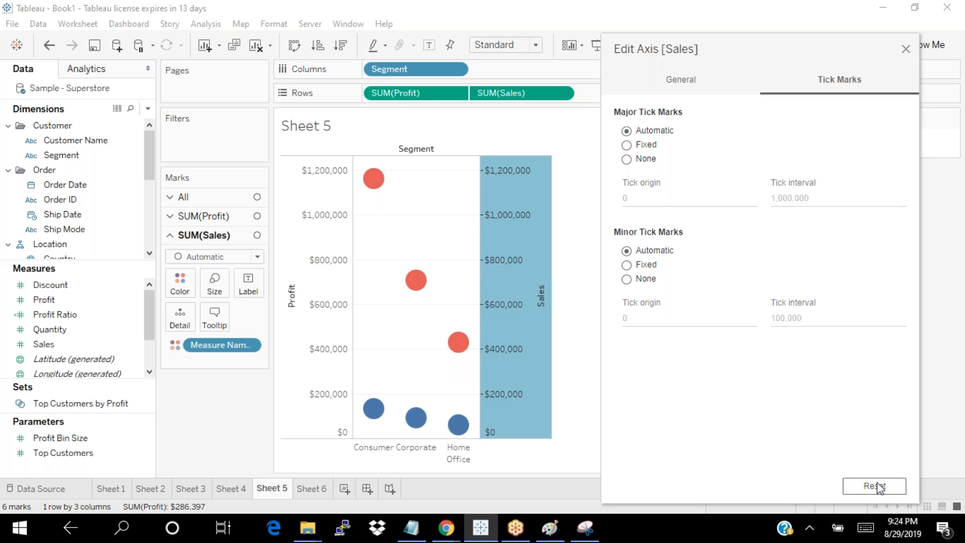
click(905, 49)
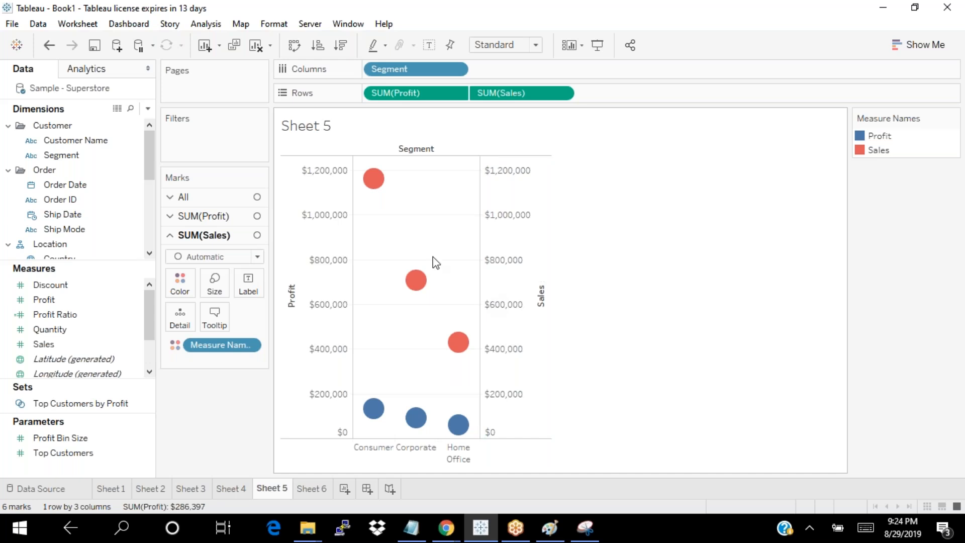
Step: Examine the file types, servers and saved data sources available for connecting new data
click(738, 13)
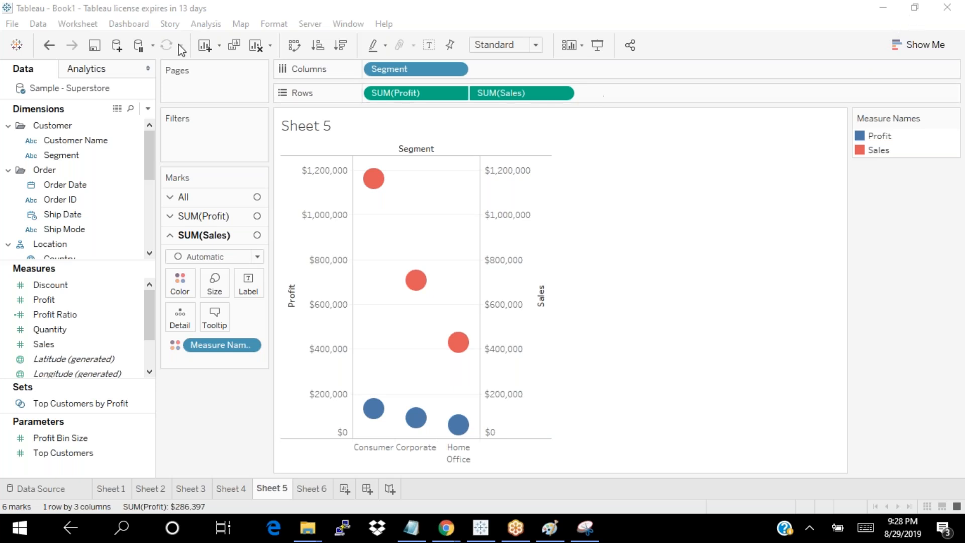
click(118, 47)
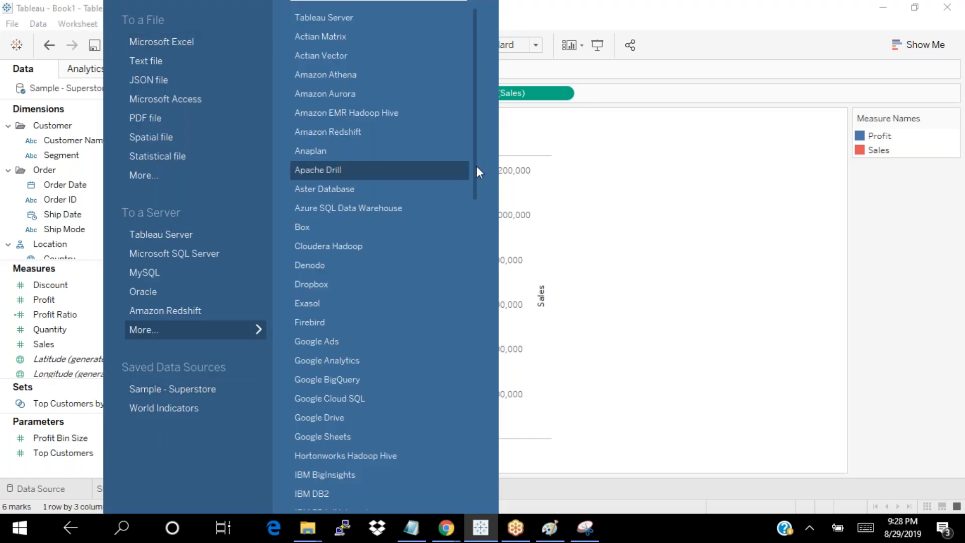
drag(474, 167, 914, 97)
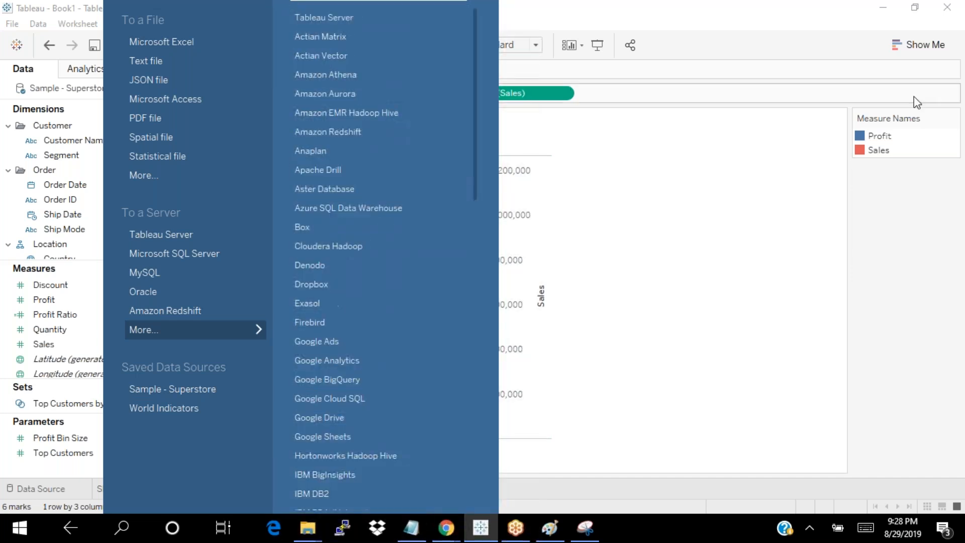
click(835, 20)
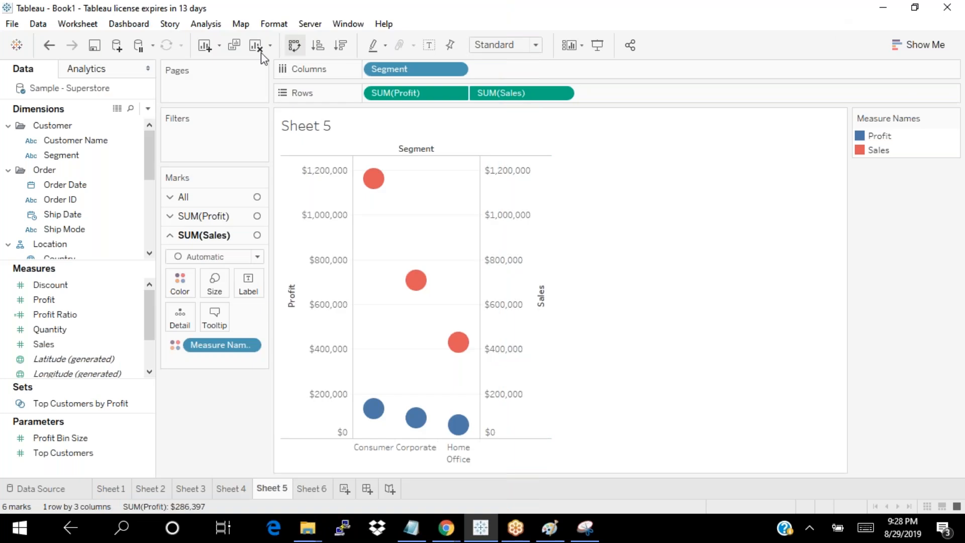
click(119, 47)
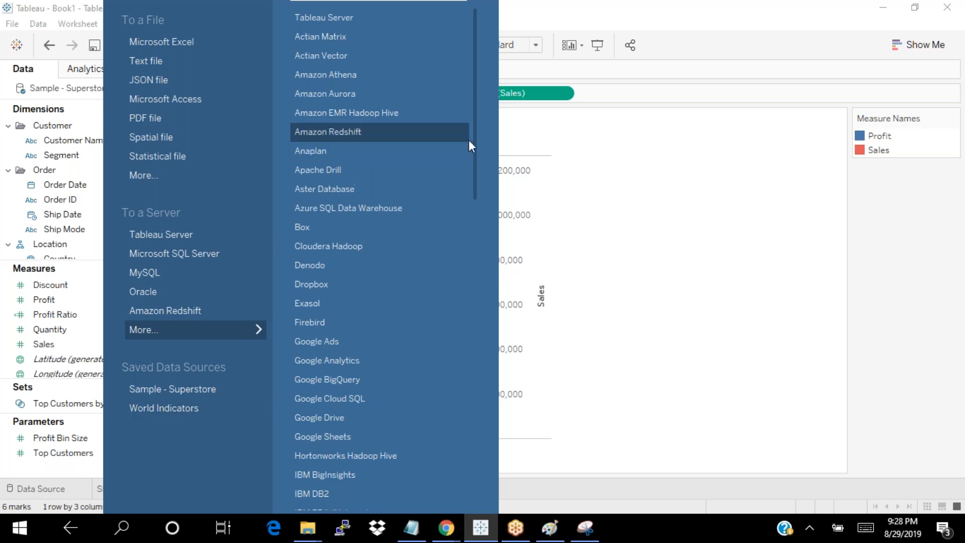
drag(475, 135, 469, 56)
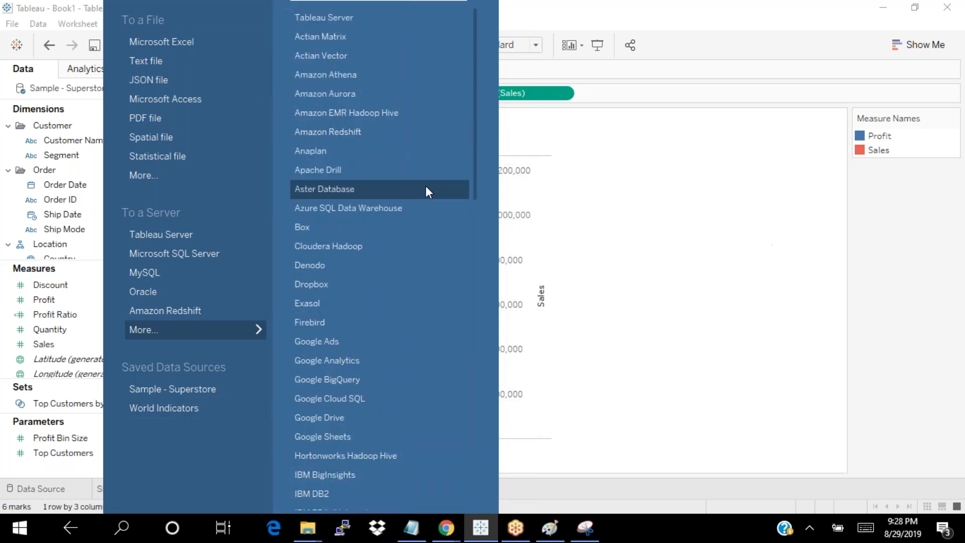
click(894, 220)
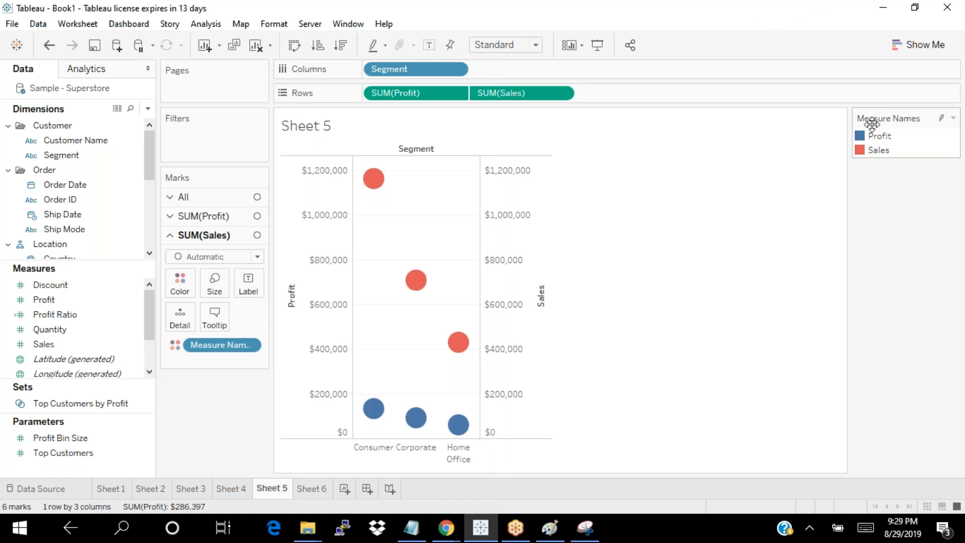
click(738, 15)
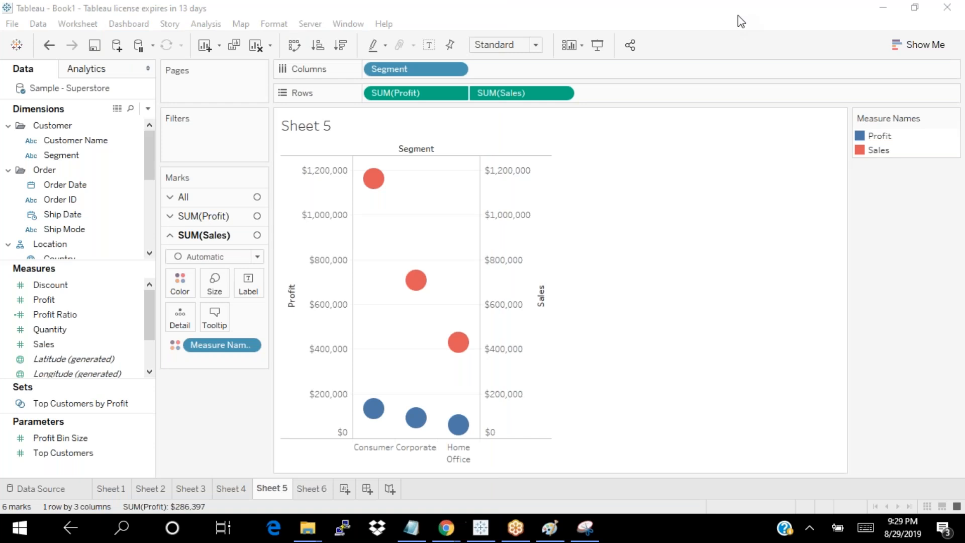